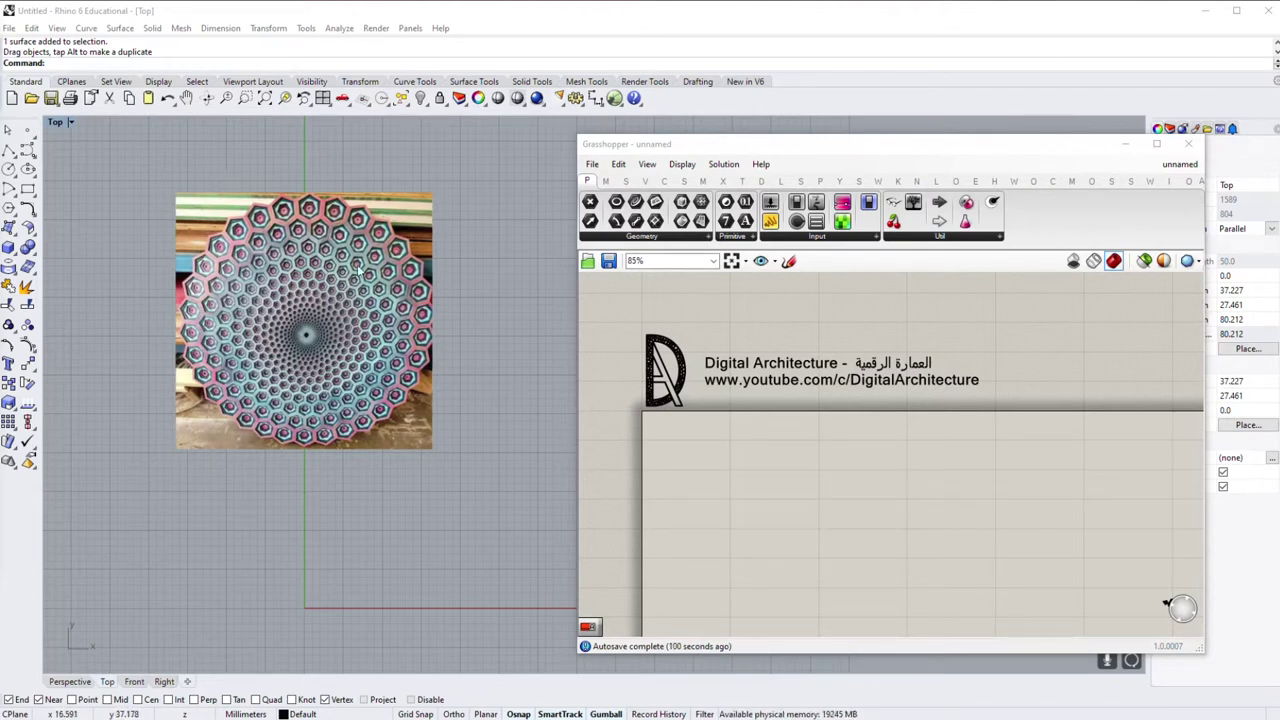
Step: Pan and zoom the Top view to centre the hexagon disc reference image
{"action": "scroll", "coordinate": [425, 467], "scroll_direction": "up", "scroll_amount": 2}
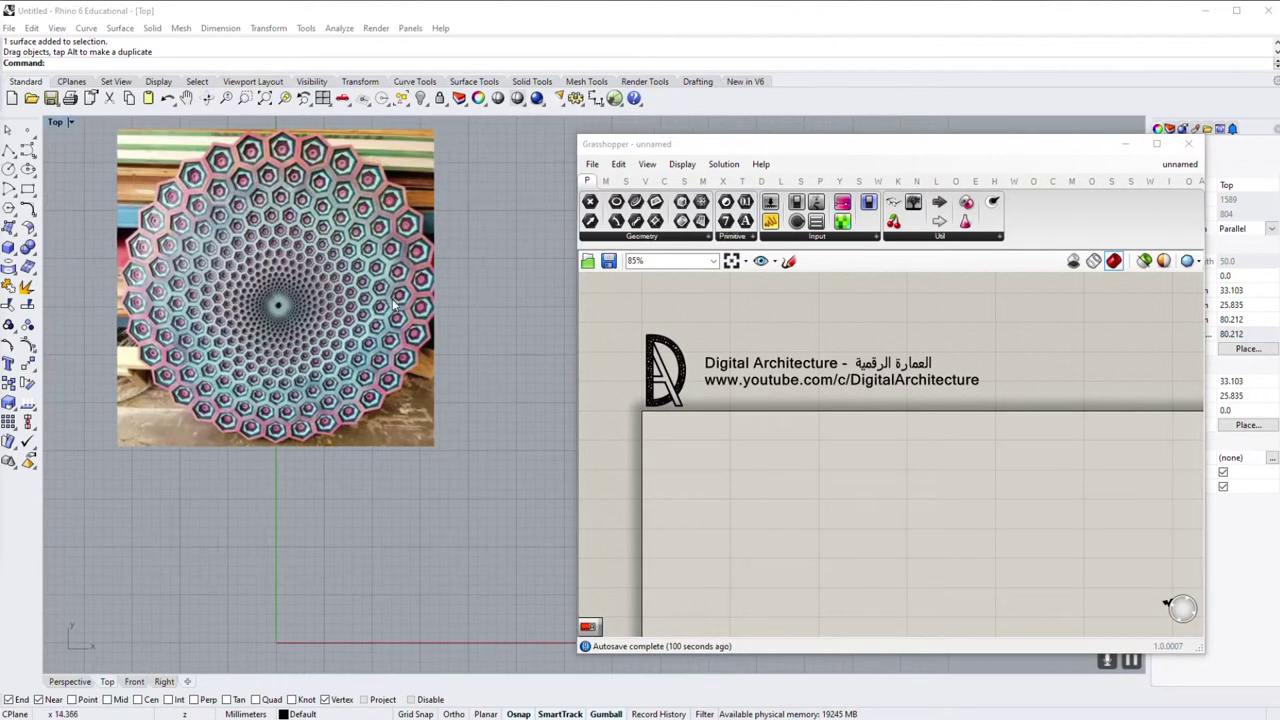
{"action": "scroll", "coordinate": [380, 265], "scroll_direction": "up", "scroll_amount": 3}
{"action": "scroll", "coordinate": [270, 458], "scroll_direction": "down", "scroll_amount": 2}
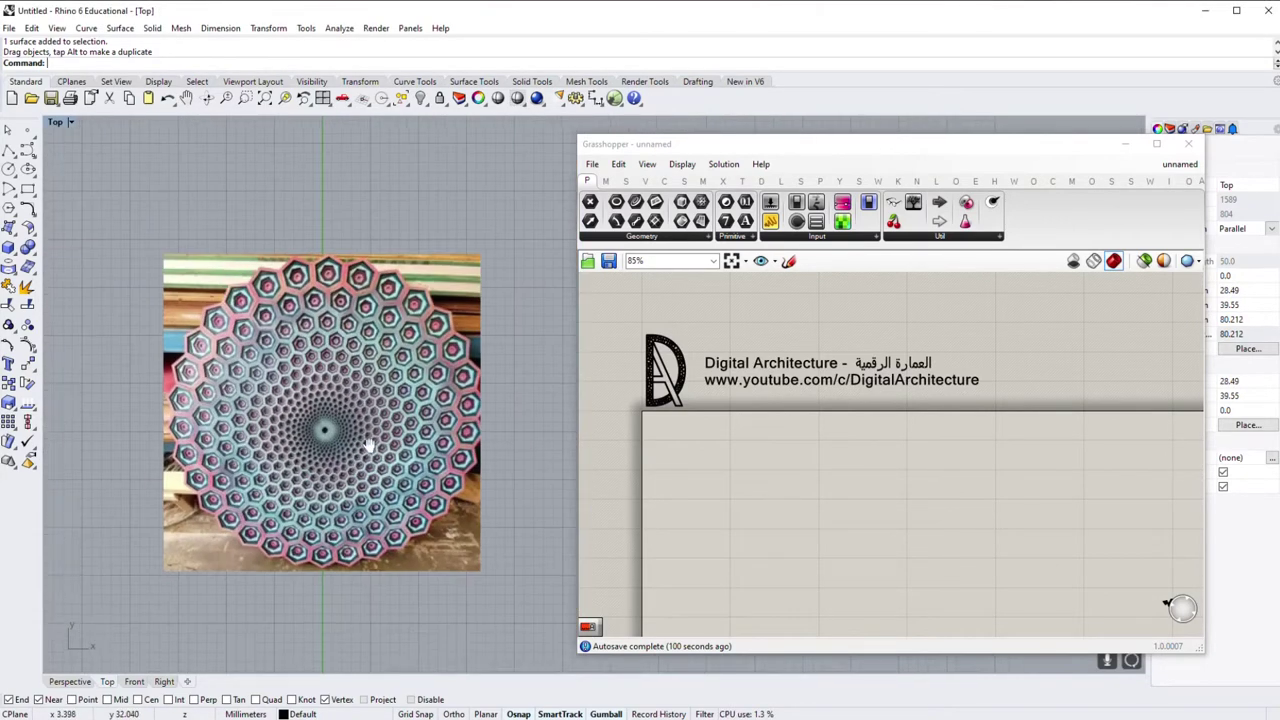
{"action": "scroll", "coordinate": [254, 313], "scroll_direction": "down", "scroll_amount": 1}
{"action": "right_click_drag", "start_coordinate": [365, 507], "coordinate": [367, 455]}
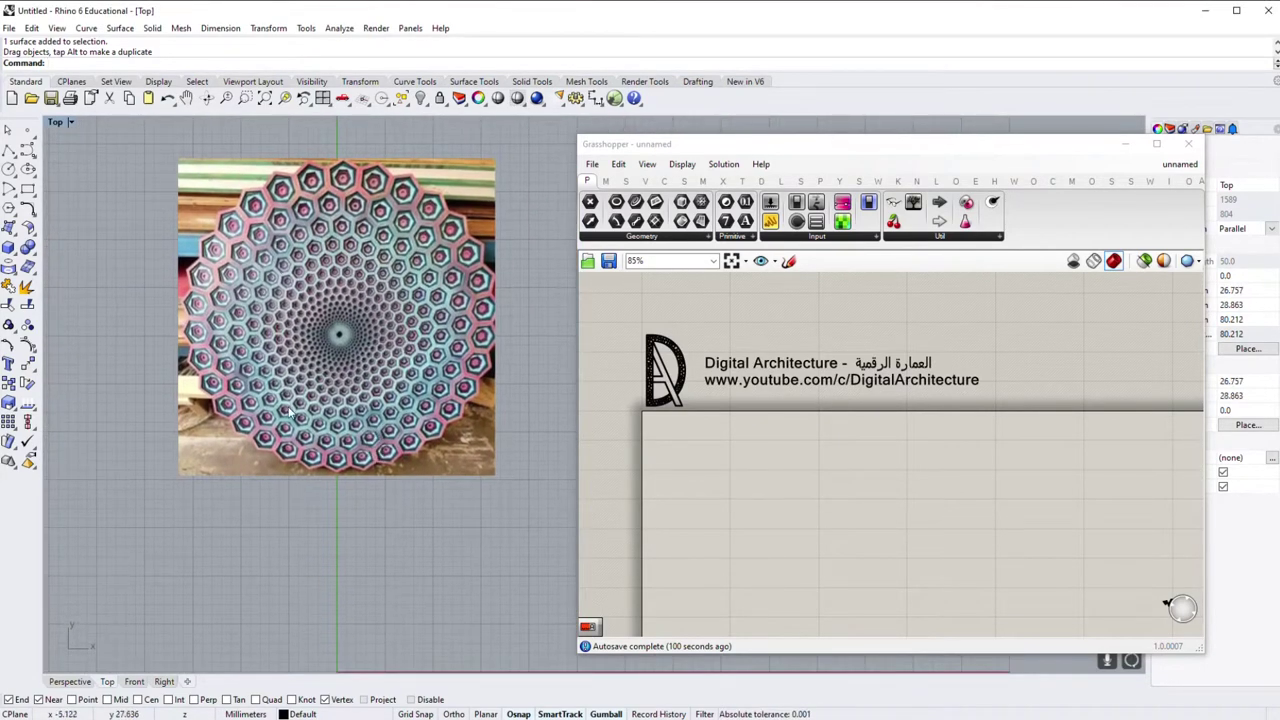
{"action": "scroll", "coordinate": [326, 431], "scroll_direction": "down", "scroll_amount": 1}
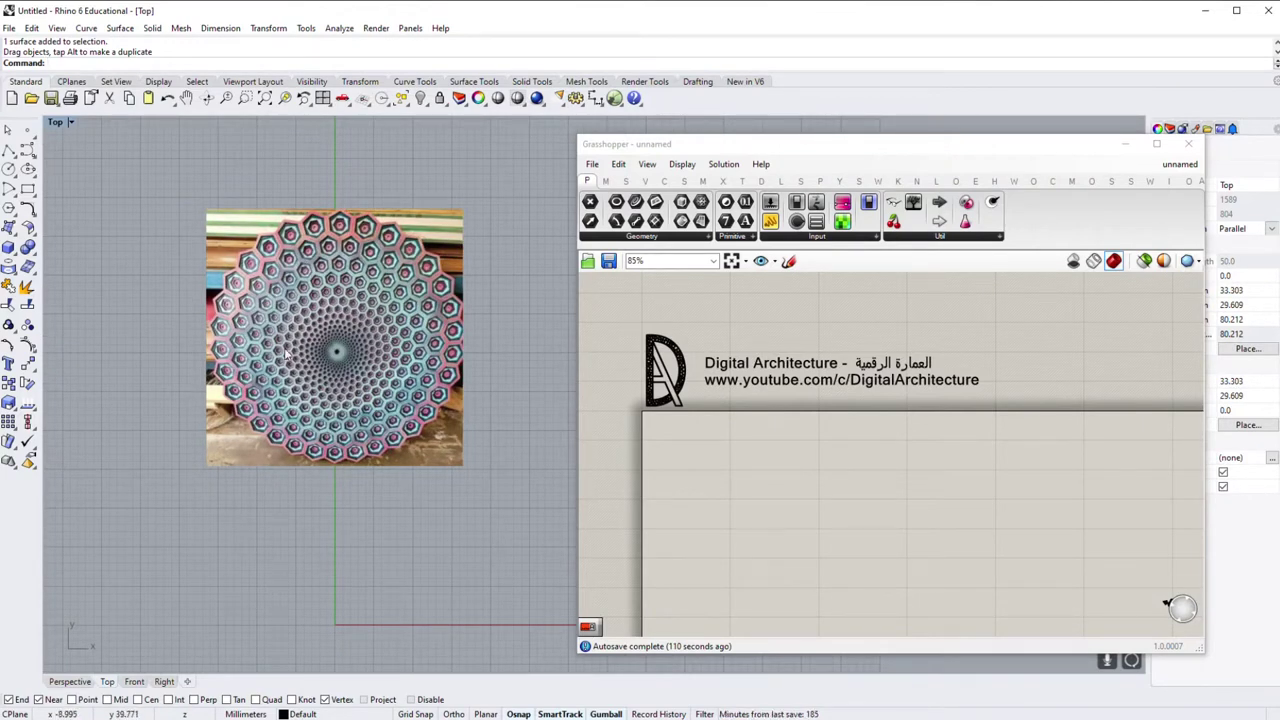
{"action": "right_click_drag", "start_coordinate": [338, 385], "coordinate": [338, 378]}
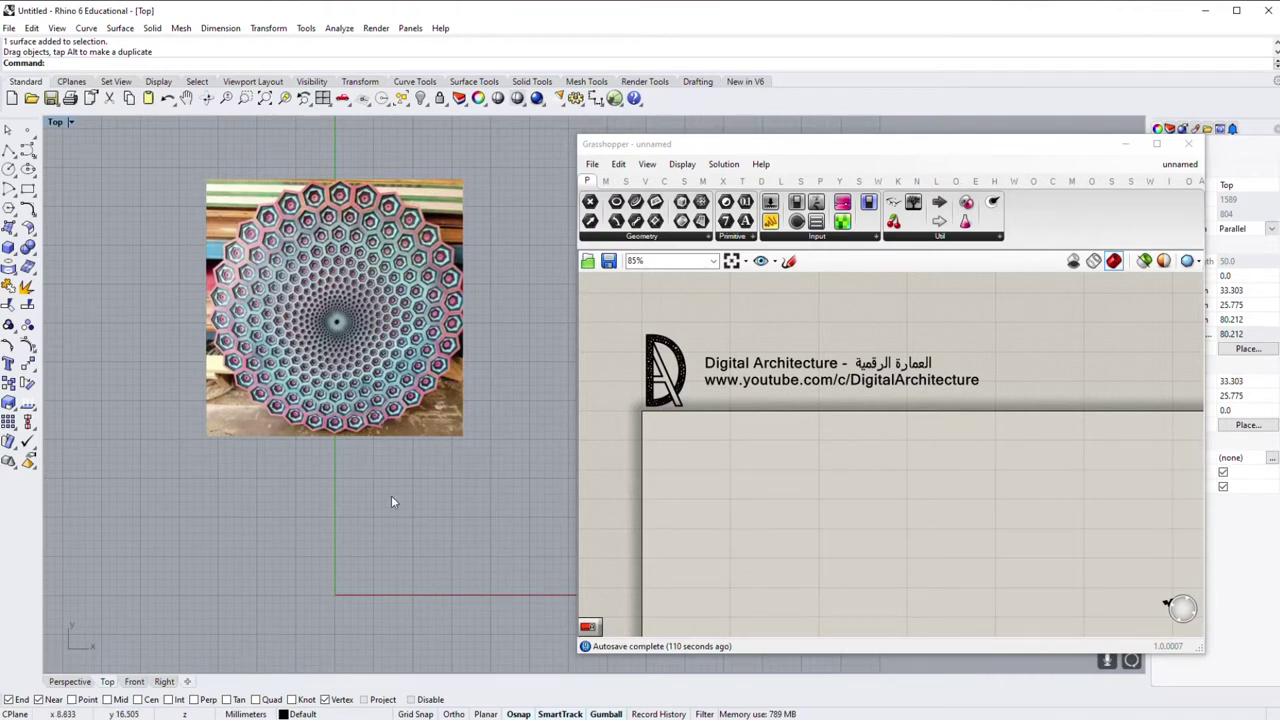
{"action": "scroll", "coordinate": [396, 248], "scroll_direction": "up", "scroll_amount": 3}
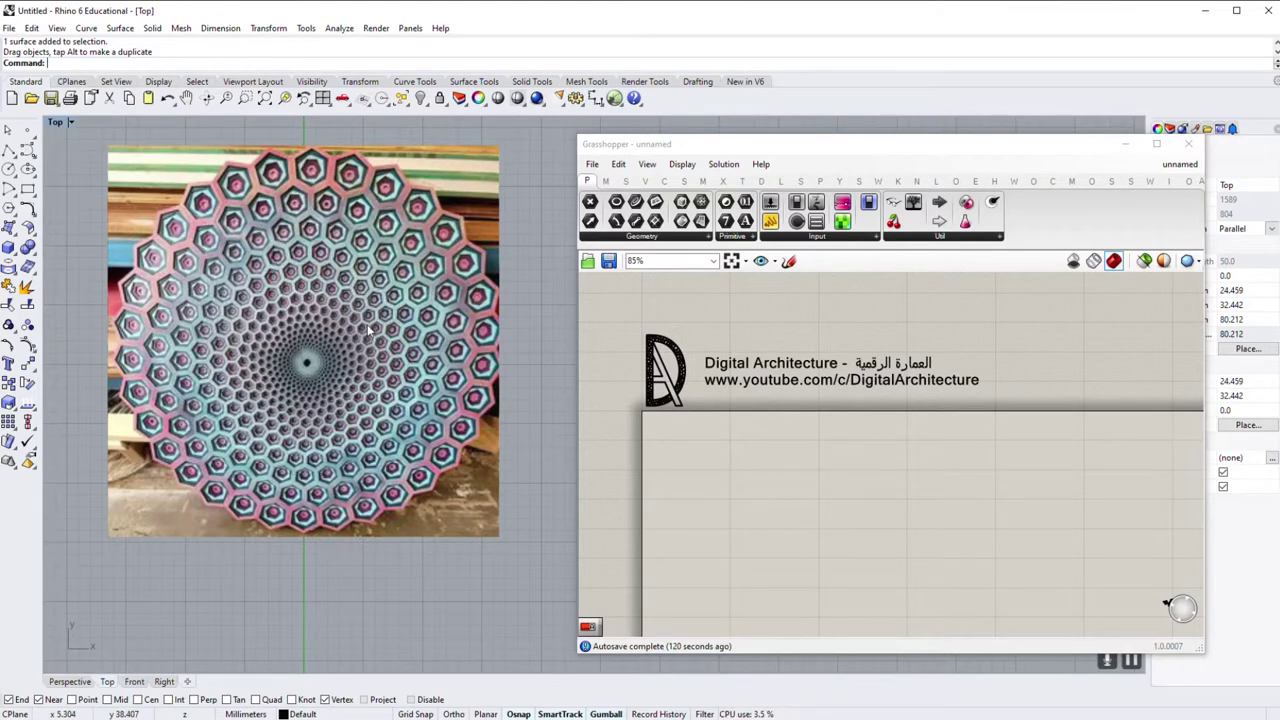
{"action": "scroll", "coordinate": [368, 330], "scroll_direction": "down", "scroll_amount": 3}
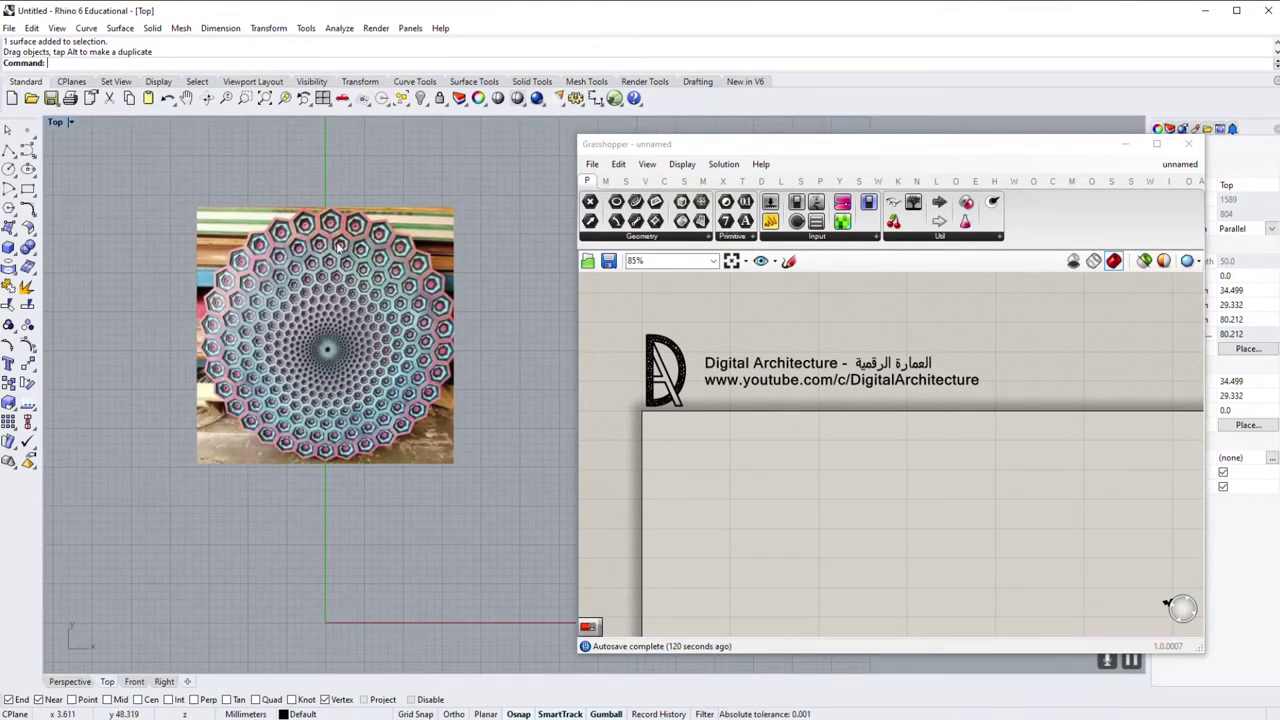
{"action": "scroll", "coordinate": [365, 500], "scroll_direction": "up", "scroll_amount": 2}
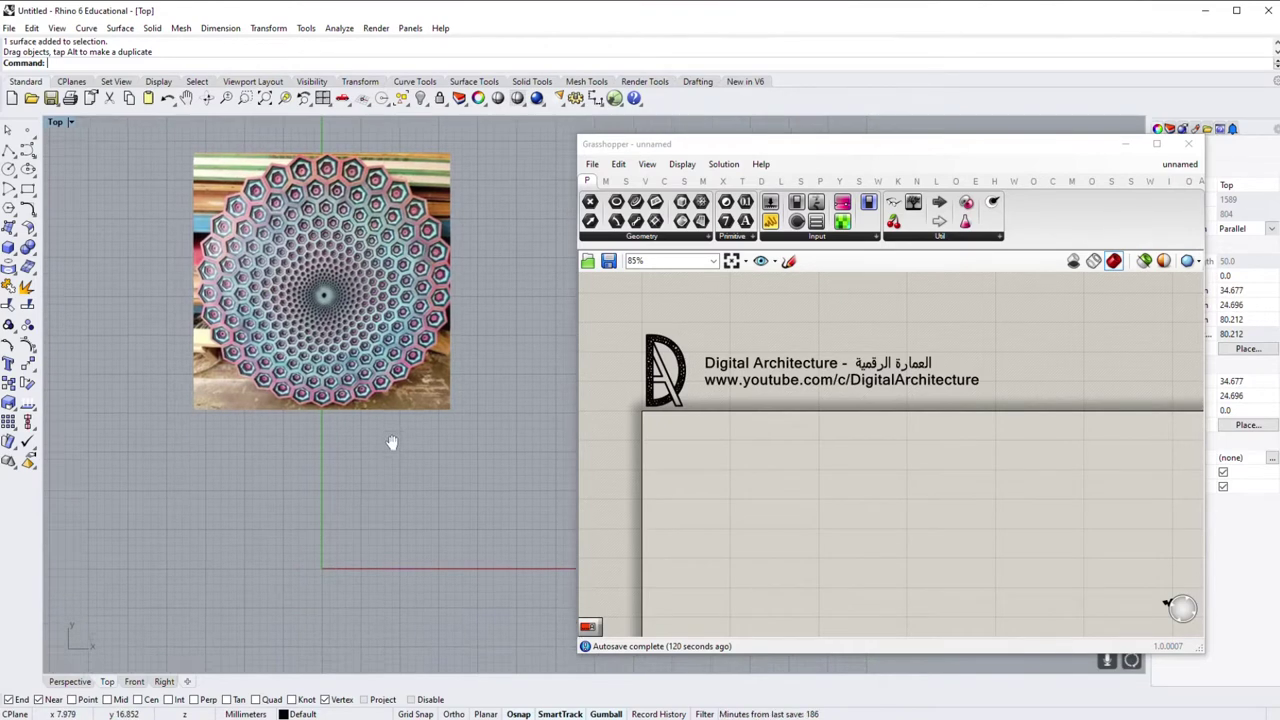
{"action": "left_click", "coordinate": [378, 430]}
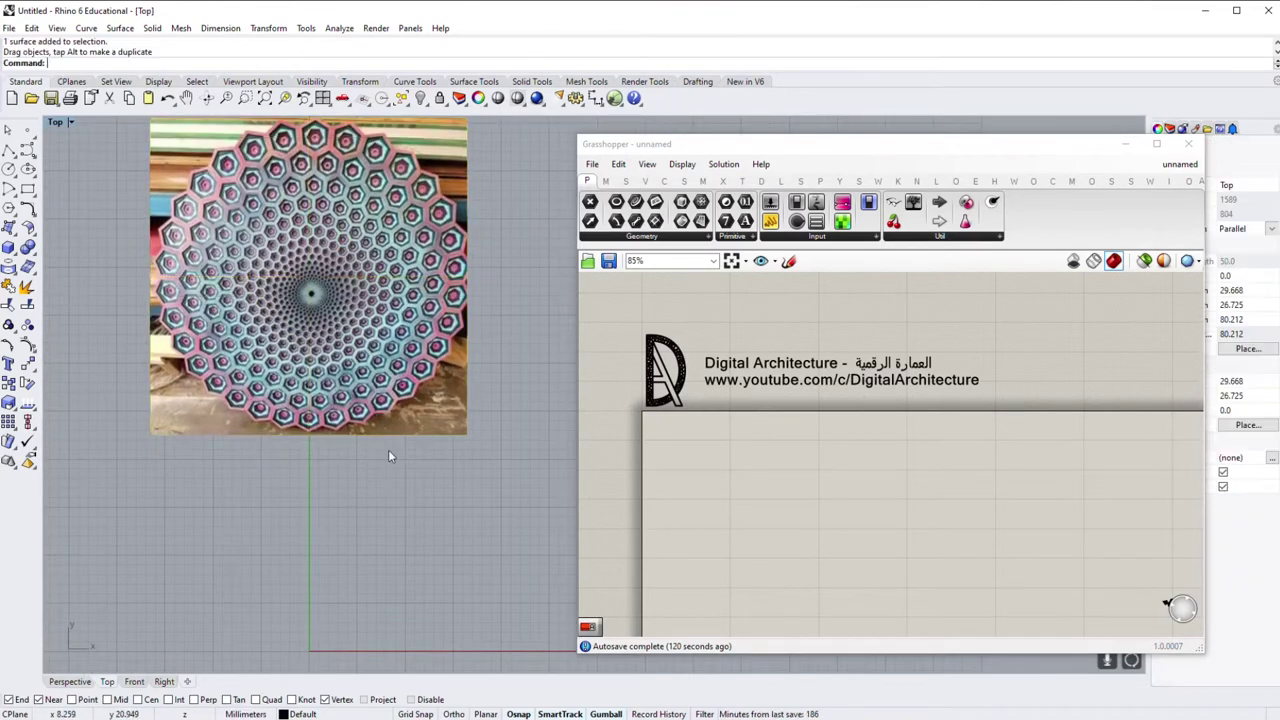
{"action": "right_click_drag", "start_coordinate": [393, 486], "coordinate": [401, 502]}
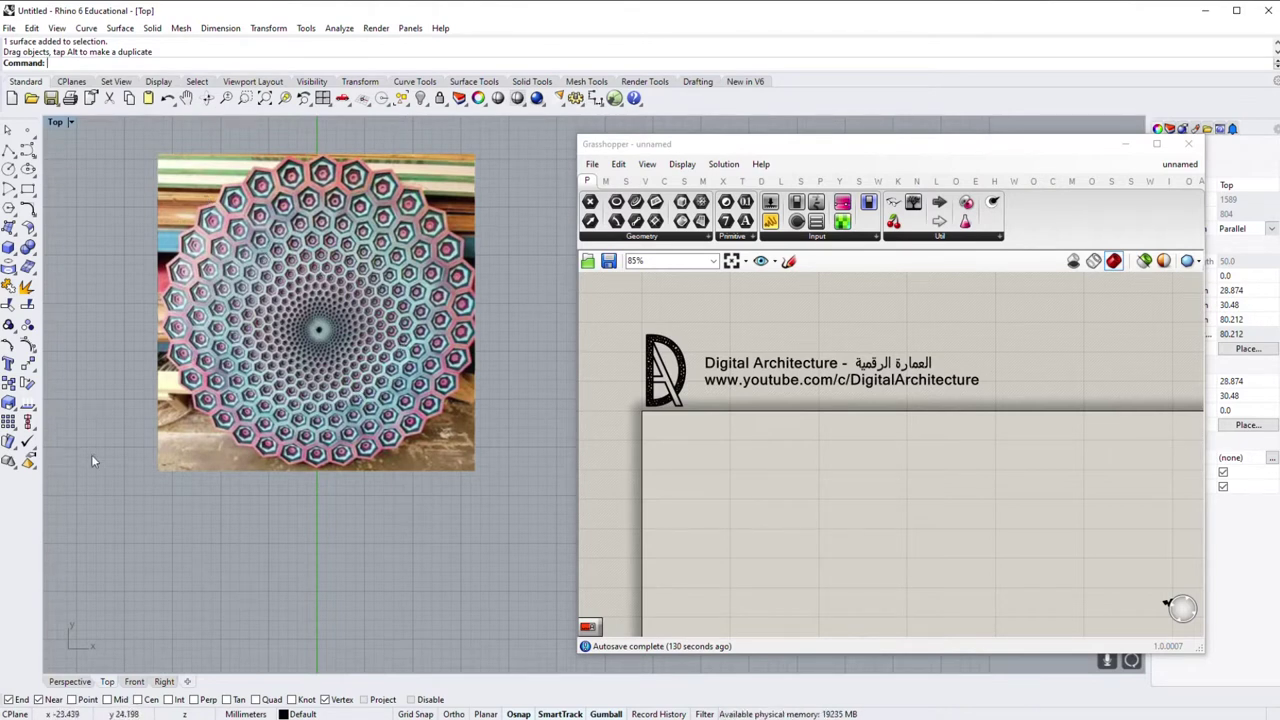
{"action": "scroll", "coordinate": [710, 331], "scroll_direction": "down", "scroll_amount": 1}
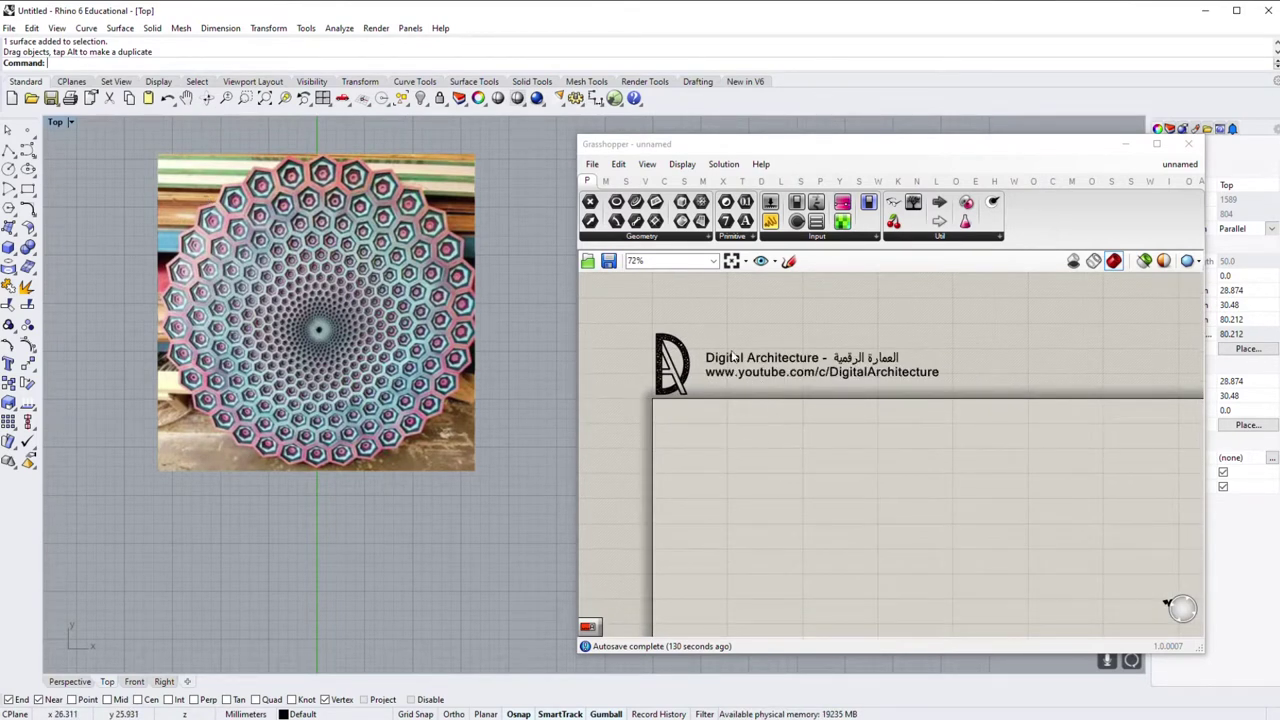
{"action": "right_click_drag", "start_coordinate": [798, 478], "coordinate": [789, 431]}
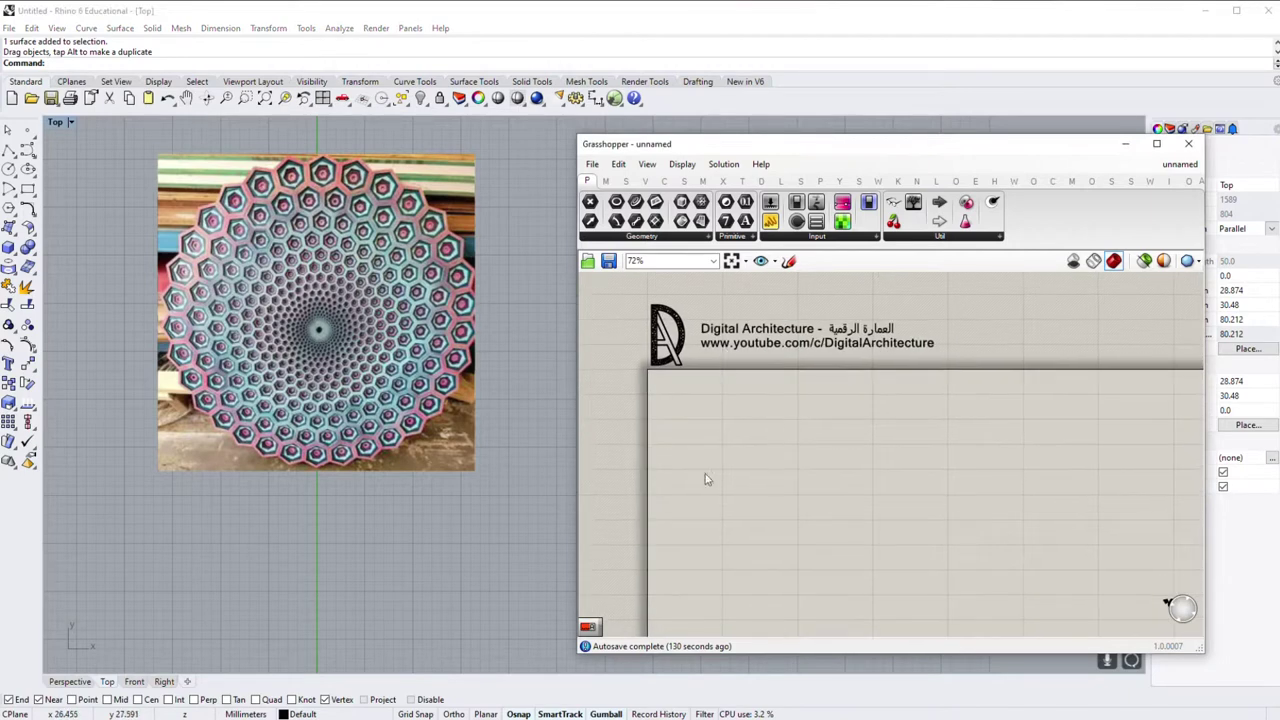
{"action": "scroll", "coordinate": [300, 175], "scroll_direction": "up", "scroll_amount": 1}
{"action": "scroll", "coordinate": [295, 172], "scroll_direction": "up", "scroll_amount": 1}
{"action": "scroll", "coordinate": [290, 170], "scroll_direction": "up", "scroll_amount": 1}
{"action": "scroll", "coordinate": [90, 297], "scroll_direction": "down", "scroll_amount": 1}
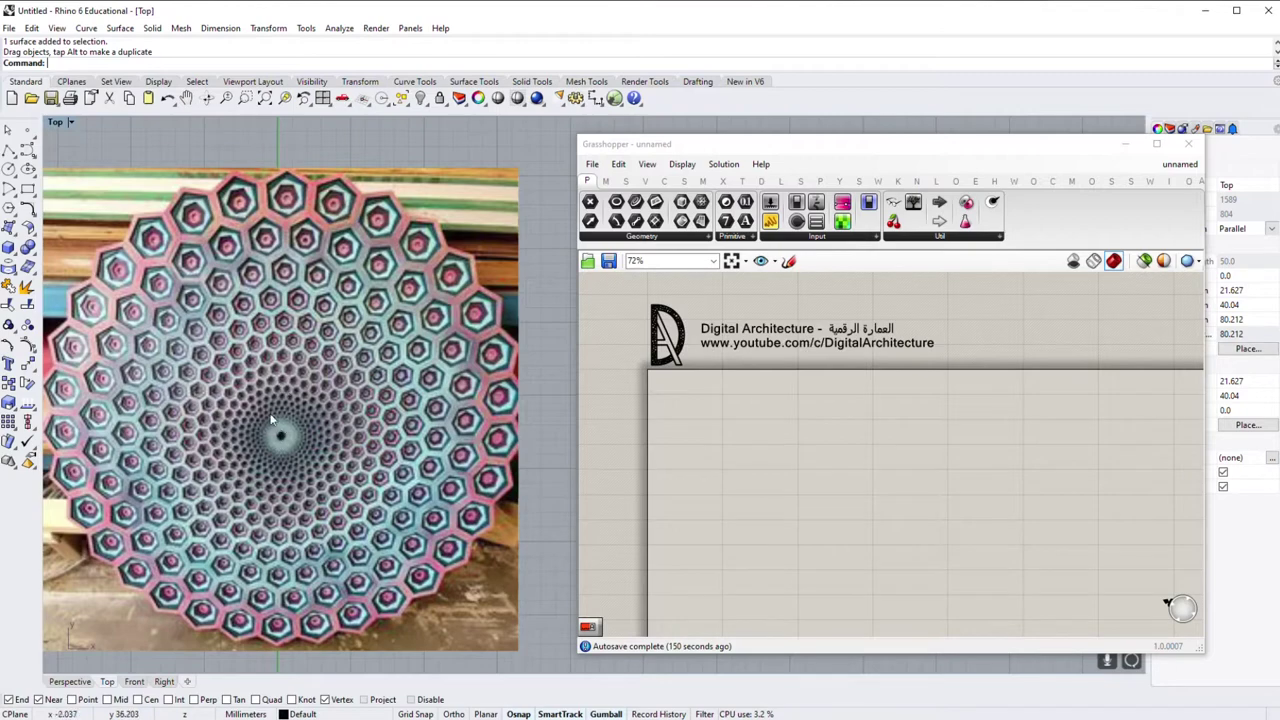
{"action": "scroll", "coordinate": [230, 420], "scroll_direction": "up", "scroll_amount": 3}
{"action": "scroll", "coordinate": [210, 390], "scroll_direction": "up", "scroll_amount": 3}
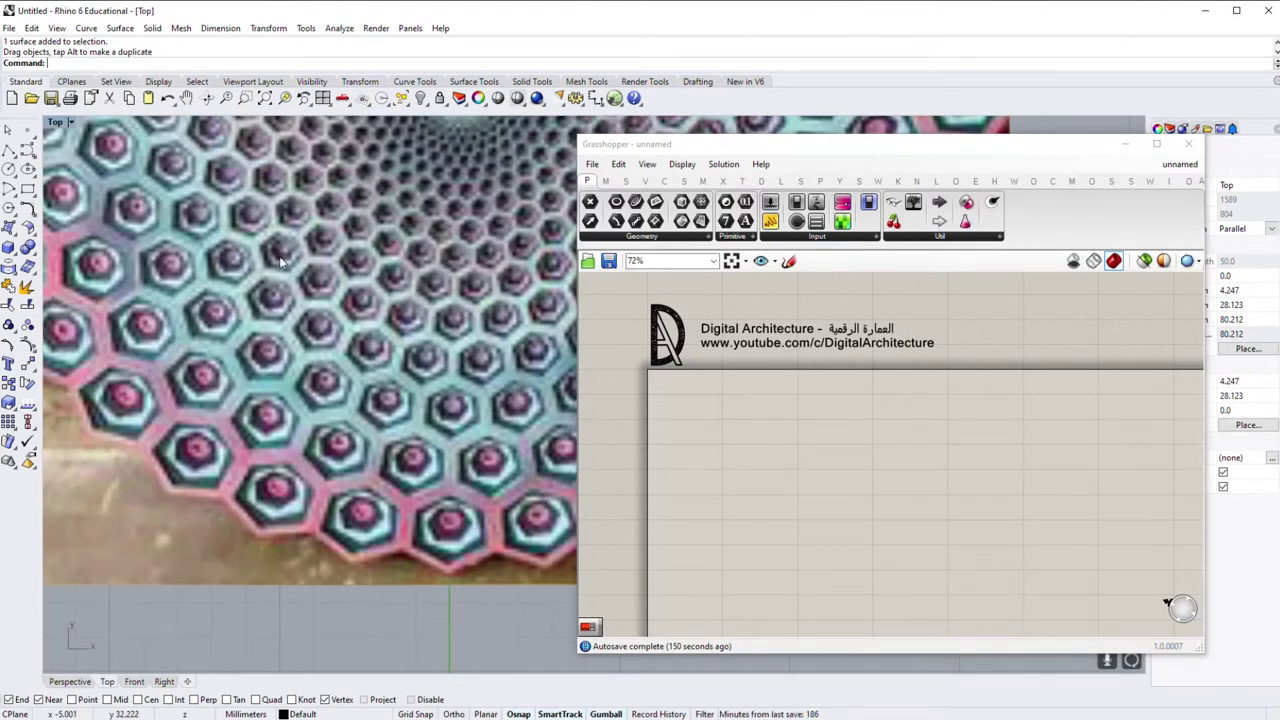
{"action": "scroll", "coordinate": [281, 260], "scroll_direction": "down", "scroll_amount": 2}
{"action": "scroll", "coordinate": [371, 294], "scroll_direction": "down", "scroll_amount": 2}
{"action": "scroll", "coordinate": [371, 294], "scroll_direction": "down", "scroll_amount": 2}
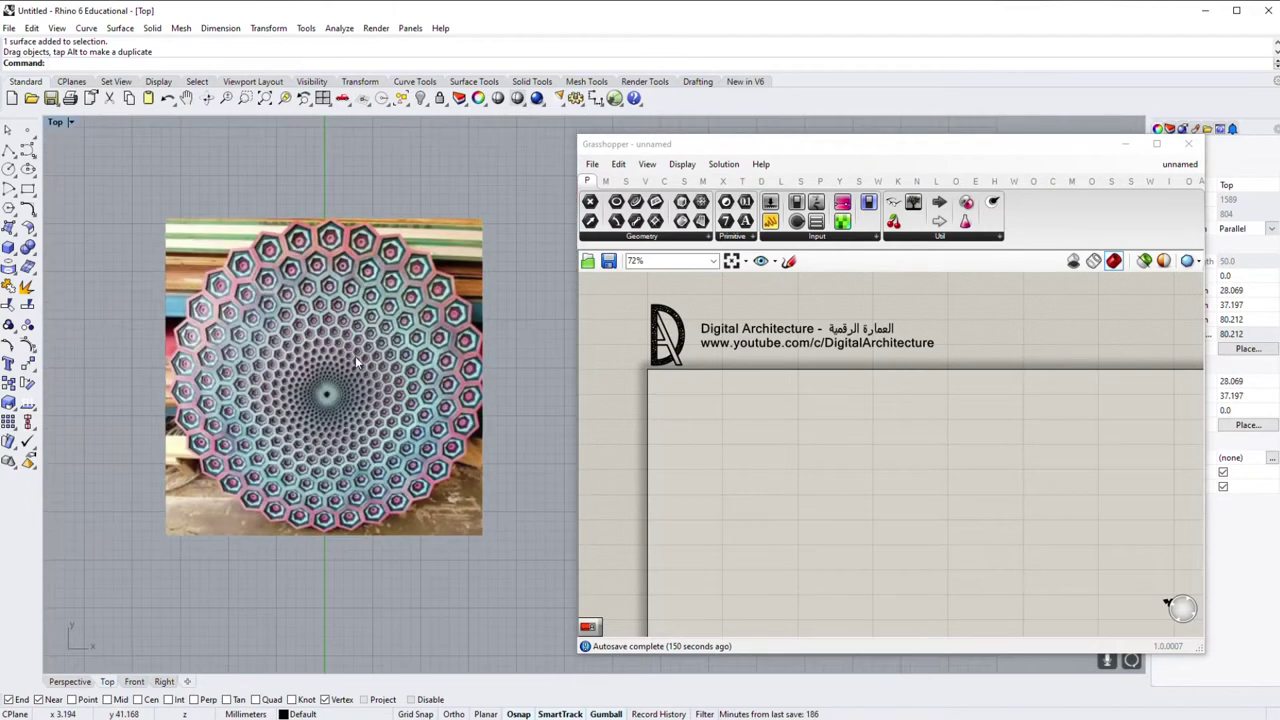
{"action": "scroll", "coordinate": [338, 345], "scroll_direction": "up", "scroll_amount": 1}
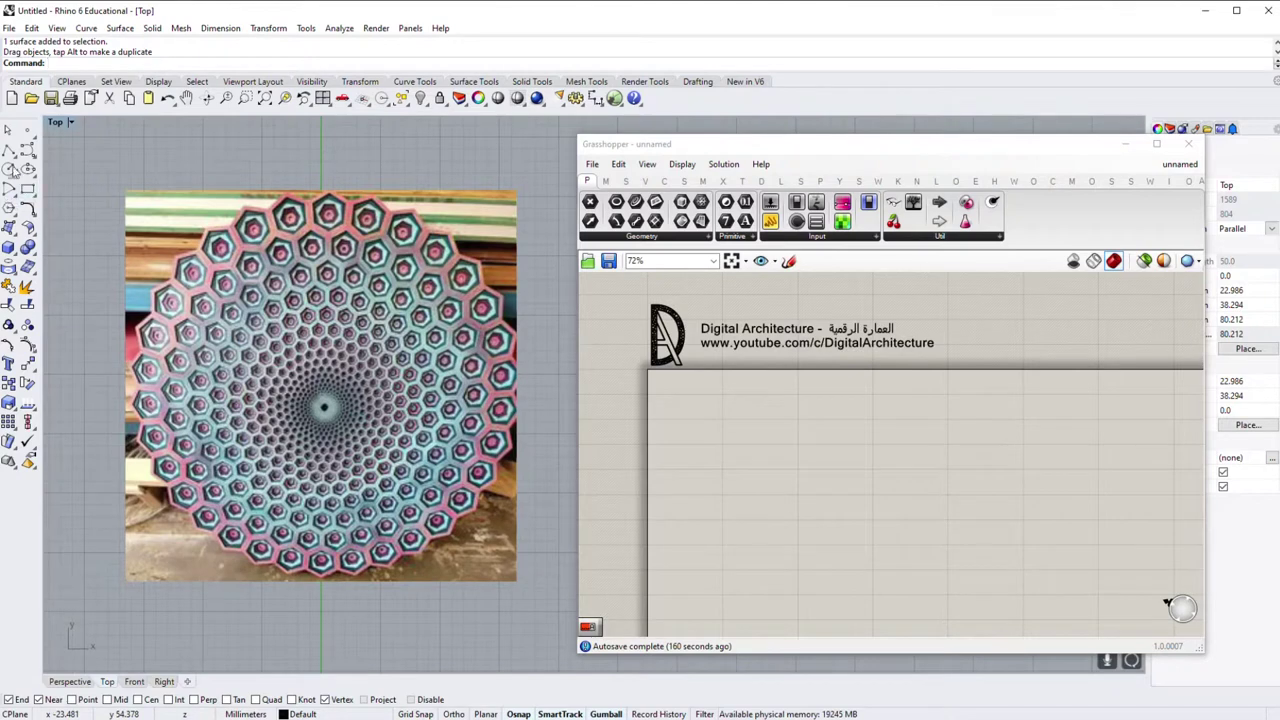
Step: Draw a vertical polyline from the pattern's centre down past the disc's lower edge
{"action": "left_click", "coordinate": [9, 148]}
{"action": "scroll", "coordinate": [347, 456], "scroll_direction": "up", "scroll_amount": 1}
{"action": "scroll", "coordinate": [310, 316], "scroll_direction": "up", "scroll_amount": 2}
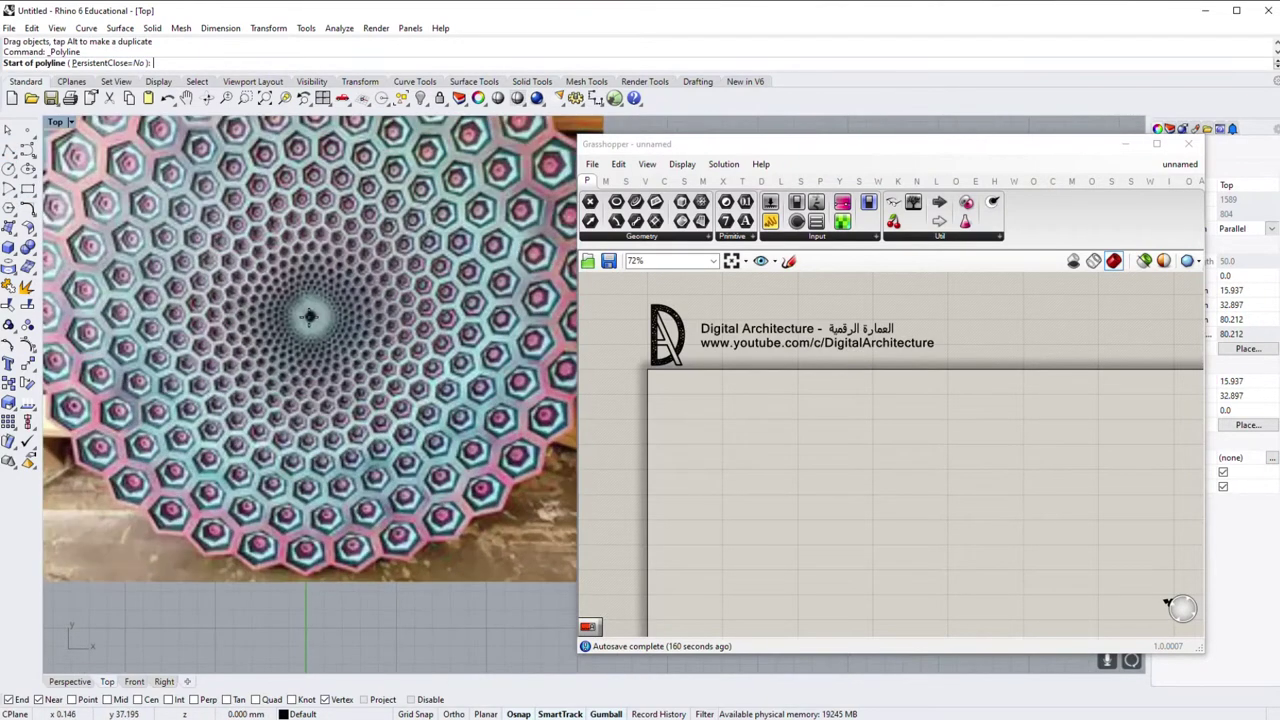
{"action": "left_click", "coordinate": [310, 316]}
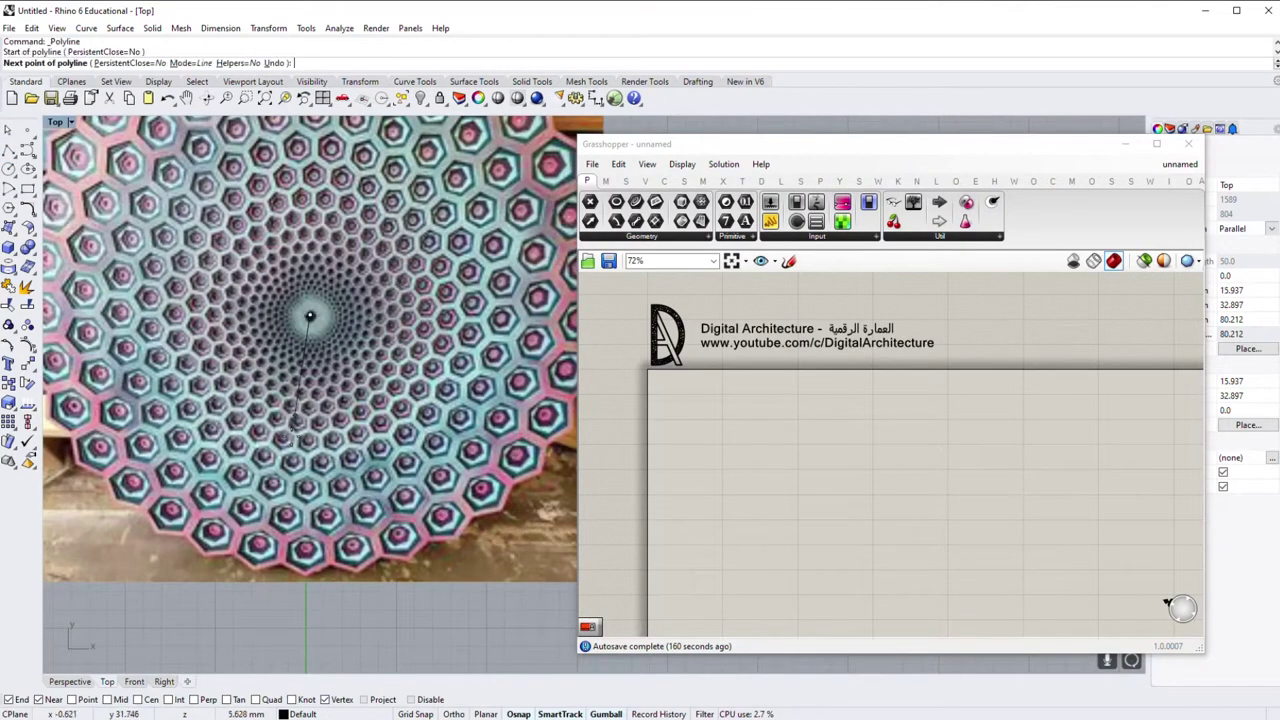
{"action": "left_click", "coordinate": [305, 608]}
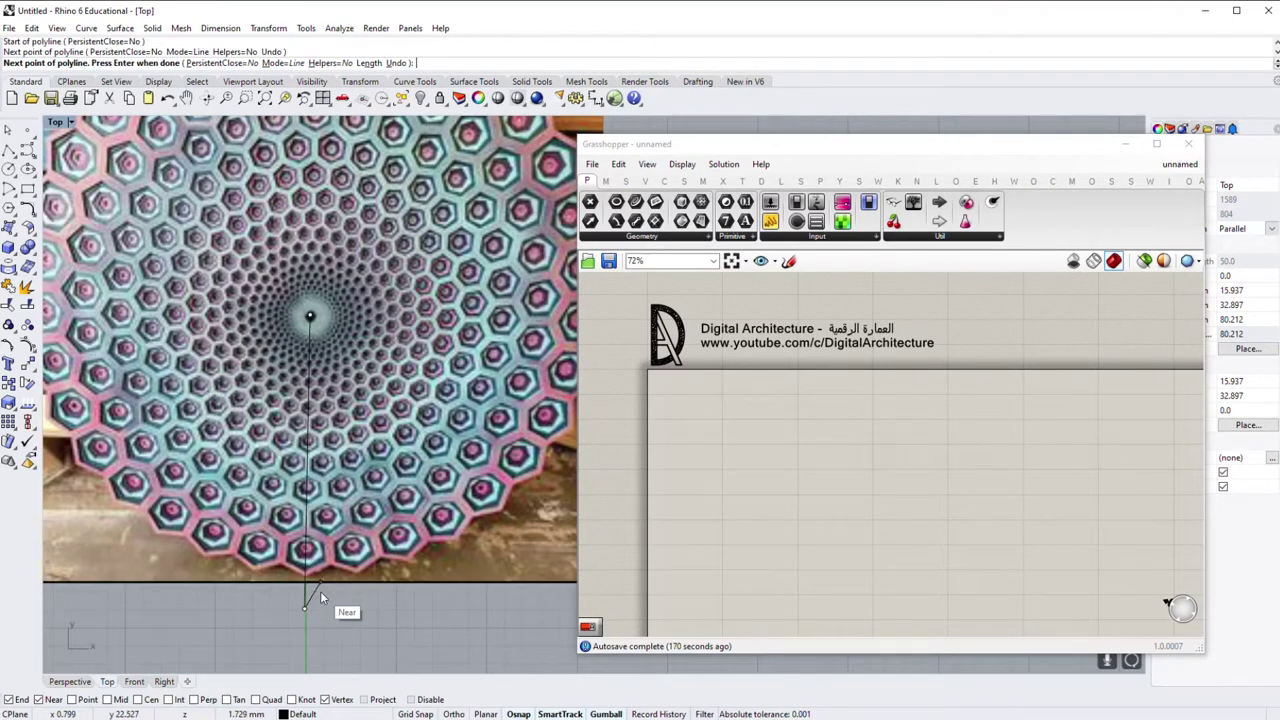
{"action": "key", "text": "Return"}
Step: Select the new line where it overlaps the image, then clear the selection
{"action": "scroll", "coordinate": [305, 550], "scroll_direction": "up", "scroll_amount": 2}
{"action": "left_click", "coordinate": [304, 549]}
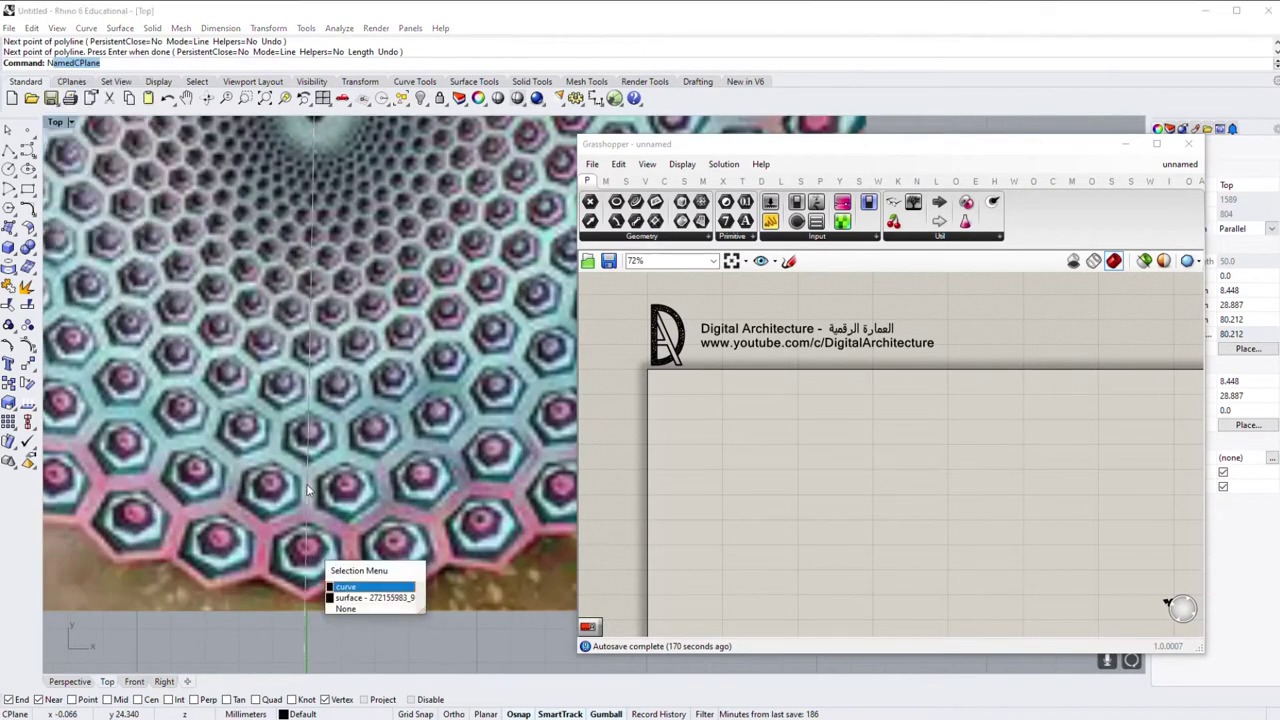
{"action": "key", "text": "ctrl+a"}
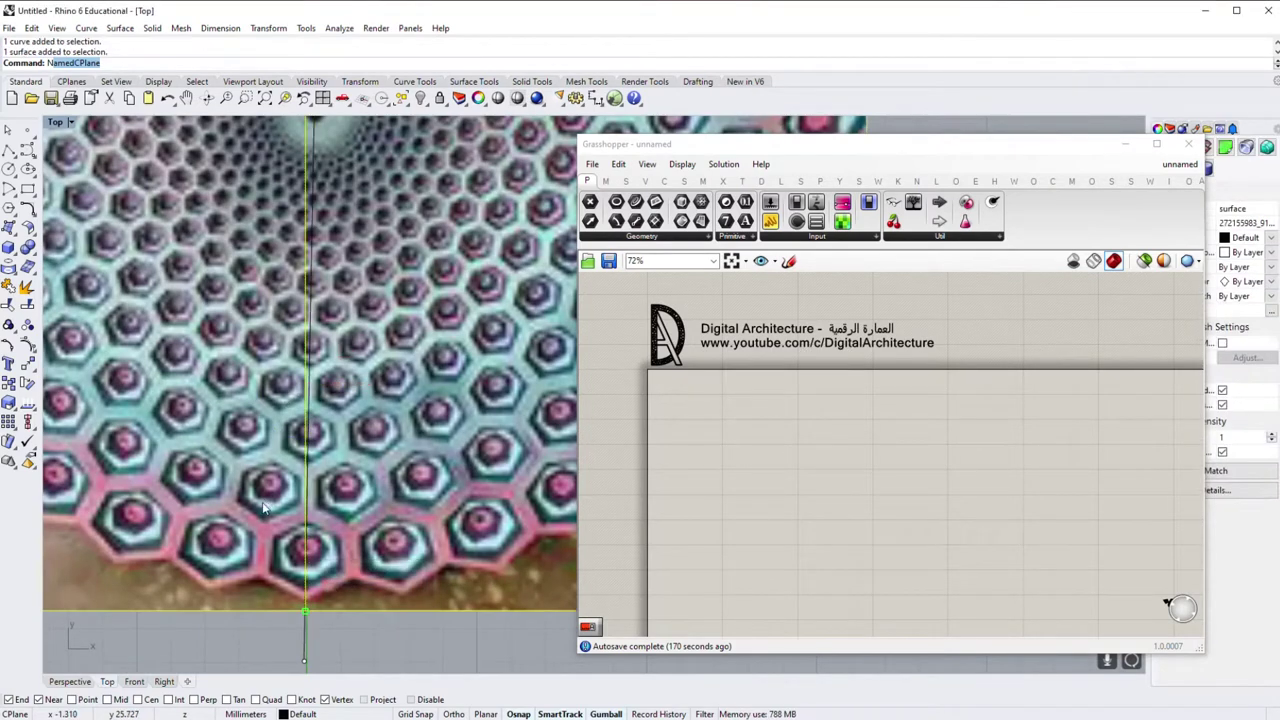
{"action": "scroll", "coordinate": [319, 299], "scroll_direction": "down", "scroll_amount": 2}
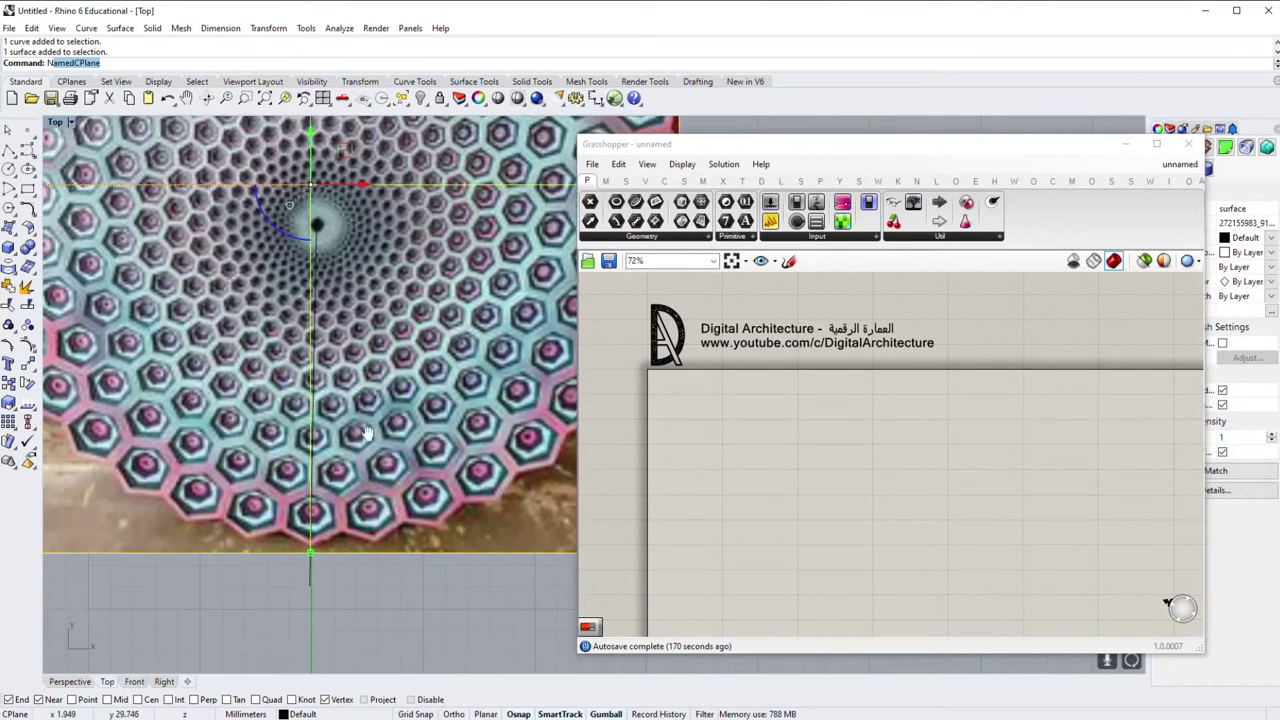
{"action": "scroll", "coordinate": [319, 299], "scroll_direction": "down", "scroll_amount": 1}
{"action": "key", "text": "Escape"}
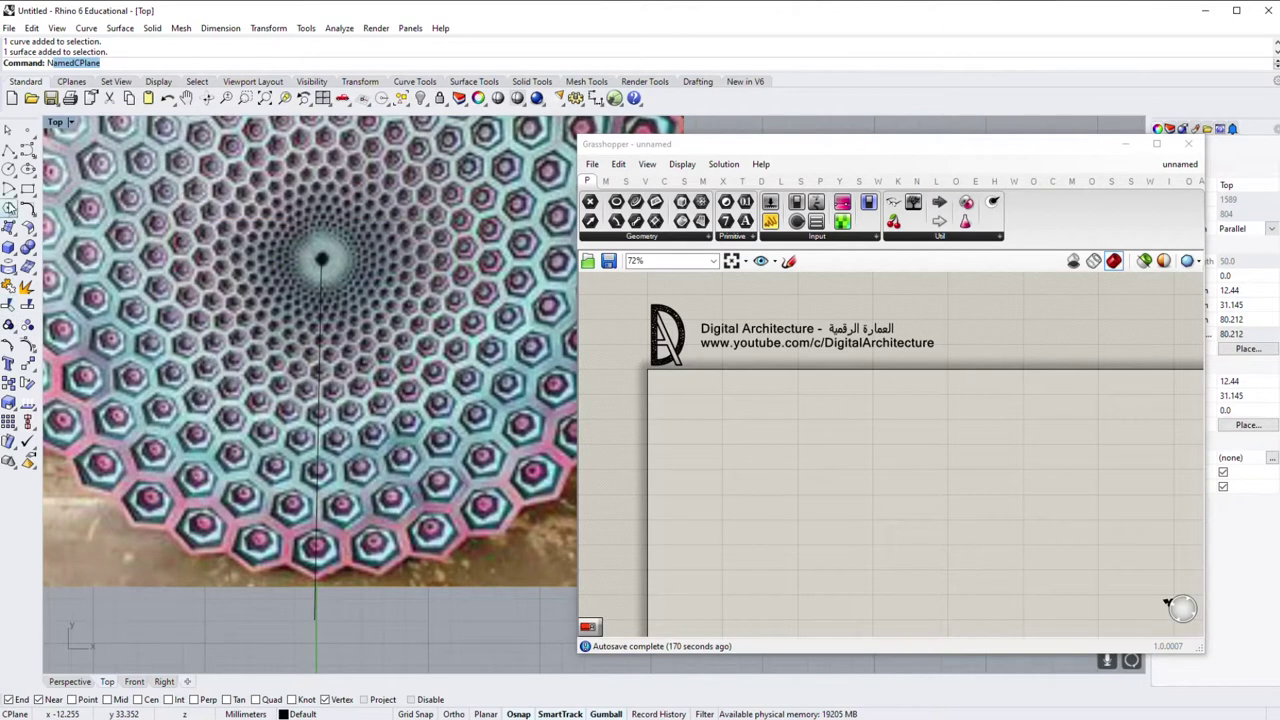
Step: Draw two radial lines from the disc centre out past the lower-left hexagons
{"action": "left_click", "coordinate": [9, 149]}
{"action": "left_click", "coordinate": [321, 259]}
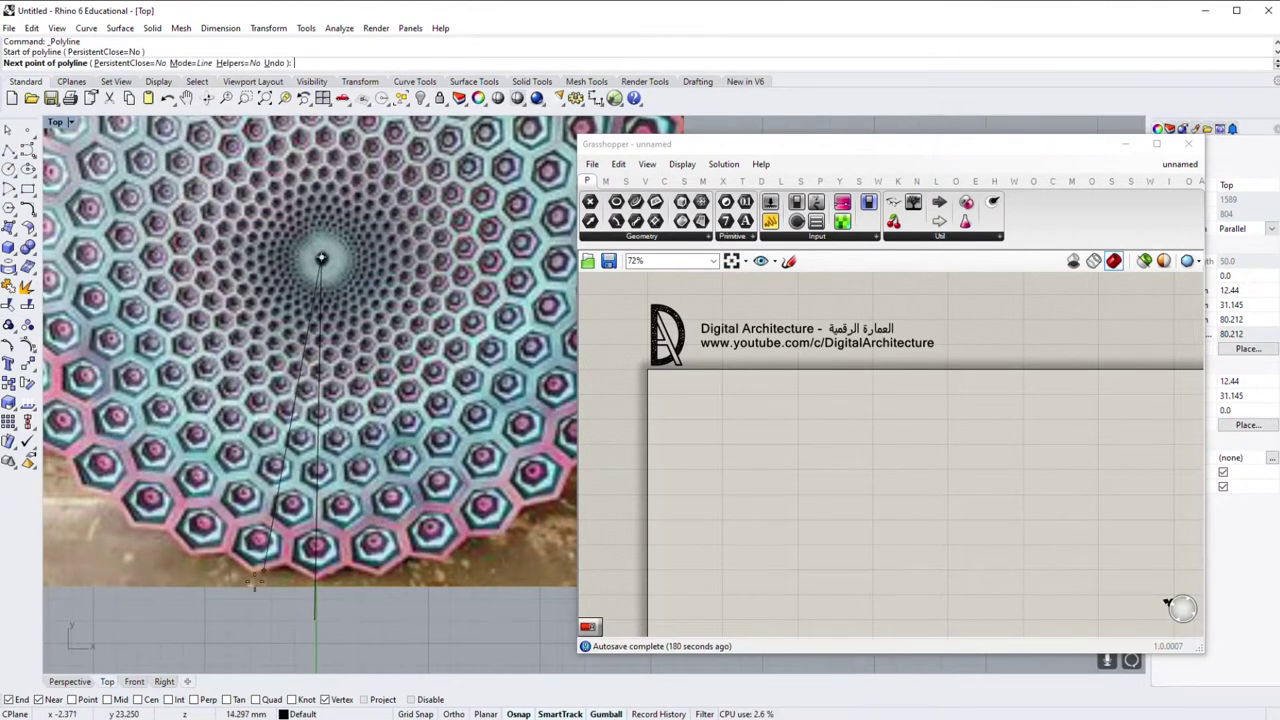
{"action": "left_click", "coordinate": [236, 631]}
{"action": "right_click", "coordinate": [236, 631]}
{"action": "key", "text": "Return"}
{"action": "left_click", "coordinate": [321, 259]}
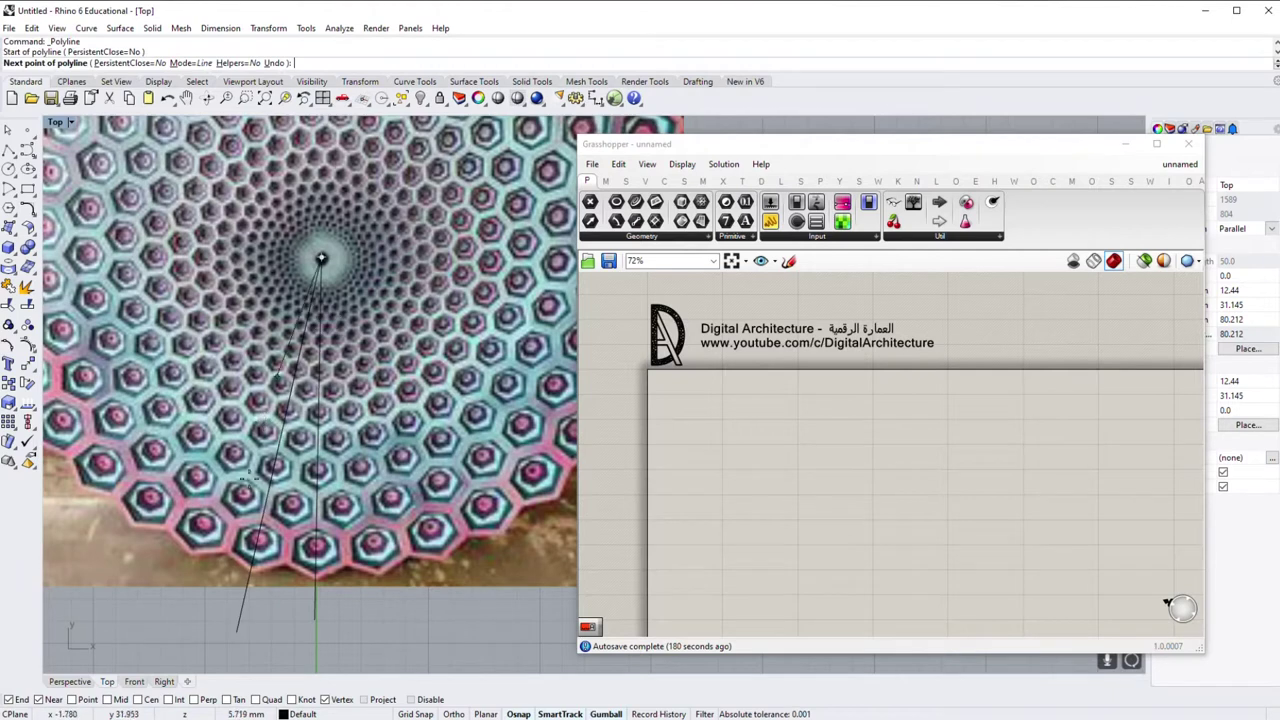
{"action": "left_click", "coordinate": [157, 630]}
{"action": "key", "text": "Return"}
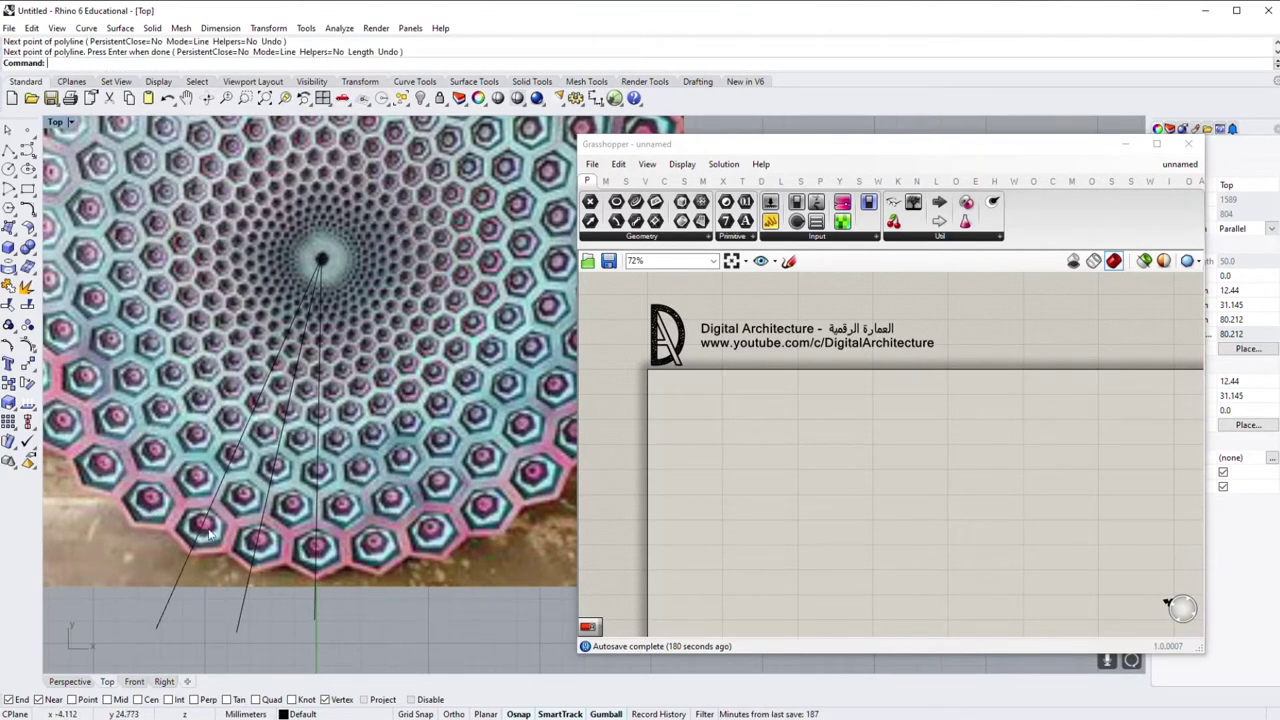
Step: Draw two more radial lines from the centre, ending just left of the vertical line
{"action": "key", "text": "Return"}
{"action": "left_click", "coordinate": [320, 258]}
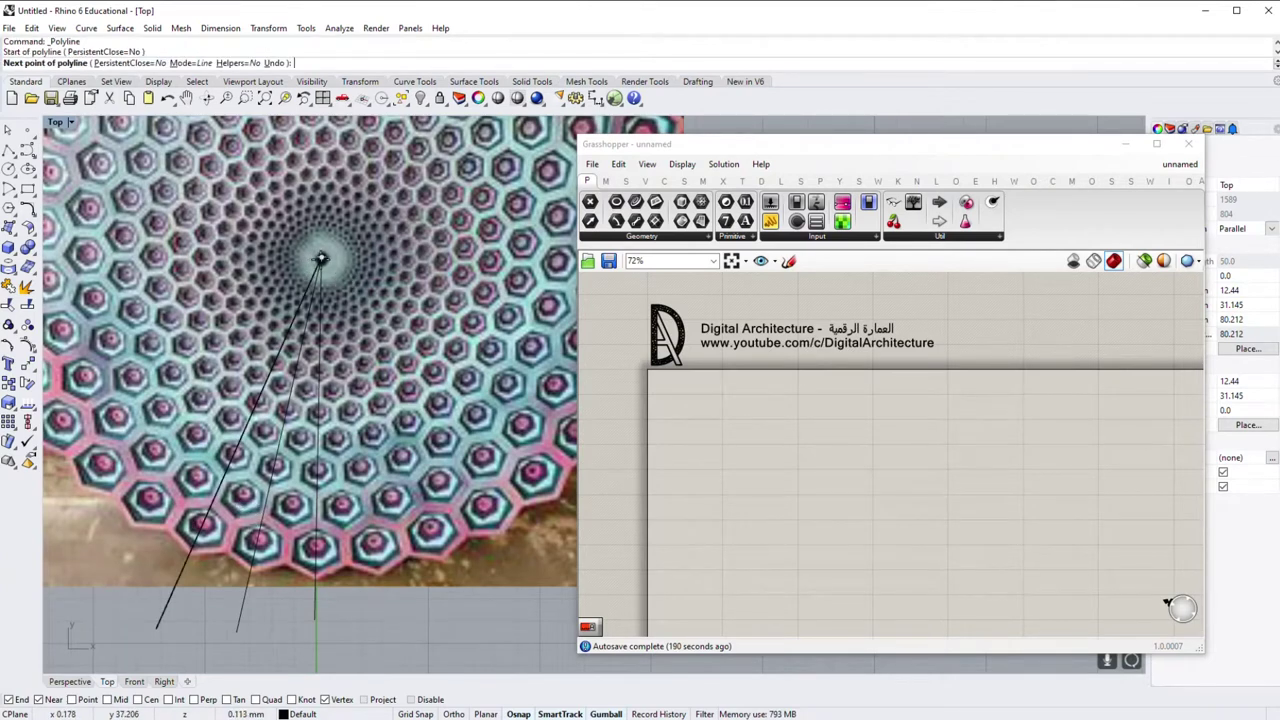
{"action": "left_click", "coordinate": [197, 625]}
{"action": "key", "text": "Return"}
{"action": "key", "text": "Return"}
{"action": "left_click", "coordinate": [320, 258]}
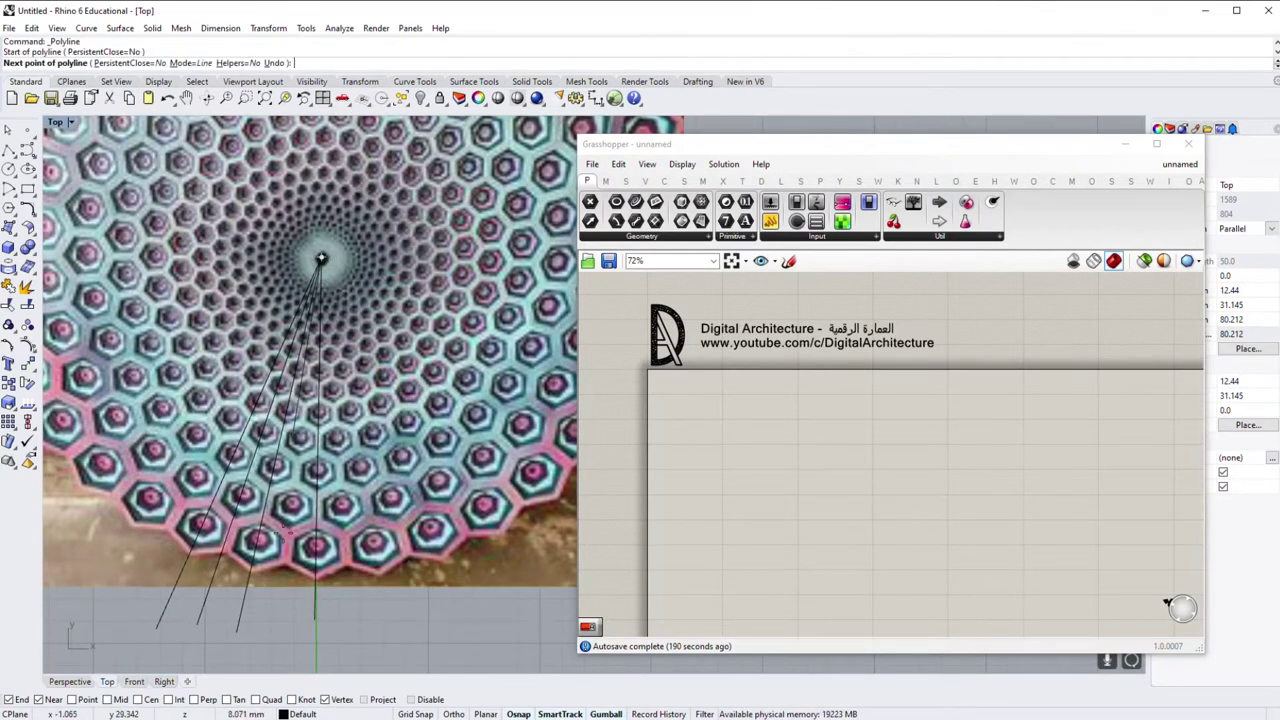
{"action": "left_click", "coordinate": [277, 618]}
{"action": "key", "text": "Return"}
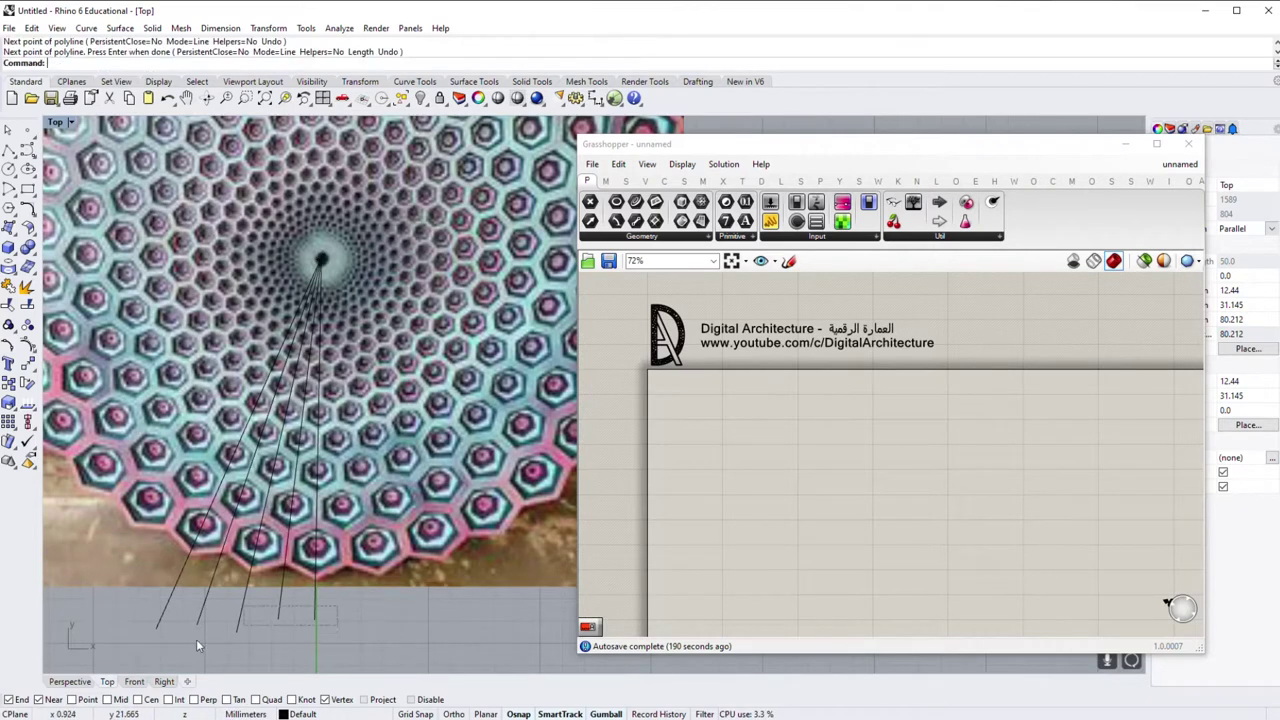
Step: Select the slanted and vertical fan lines, then deselect them
{"action": "left_click_drag", "start_coordinate": [227, 630], "coordinate": [354, 637]}
{"action": "left_click", "coordinate": [317, 600]}
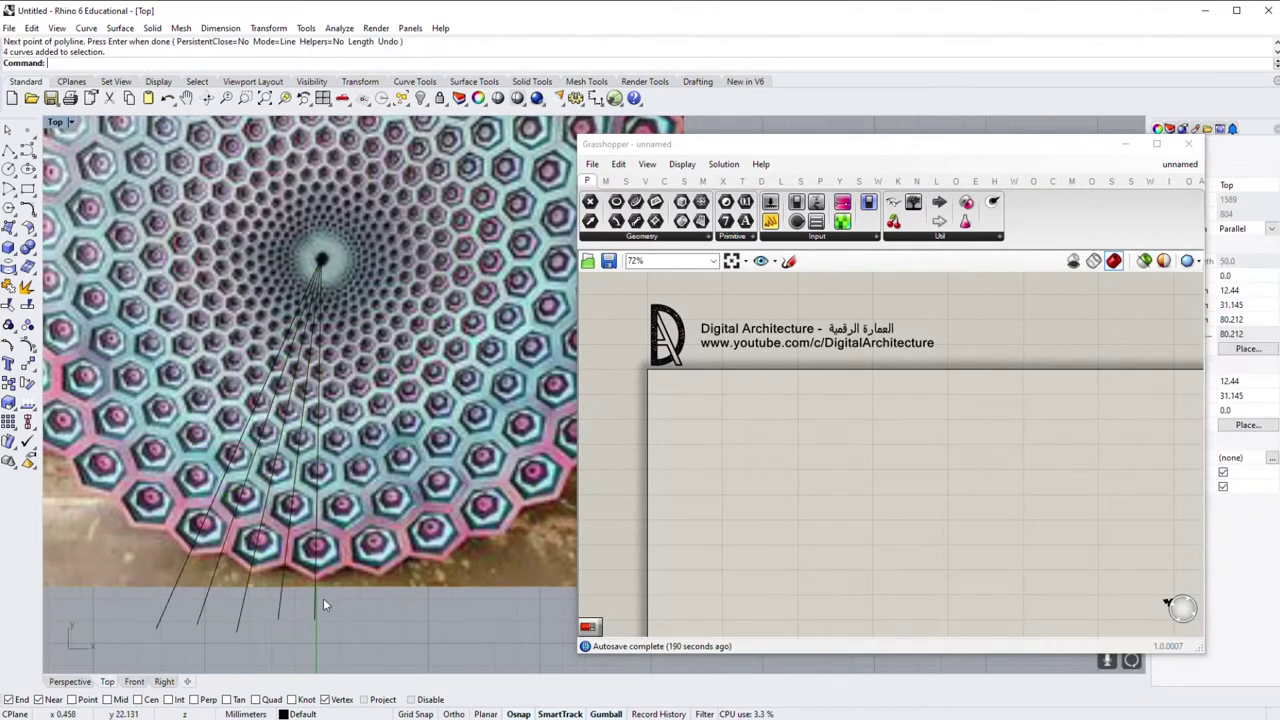
{"action": "left_click", "coordinate": [242, 607], "text": "shift"}
{"action": "left_click", "coordinate": [179, 588], "text": "shift"}
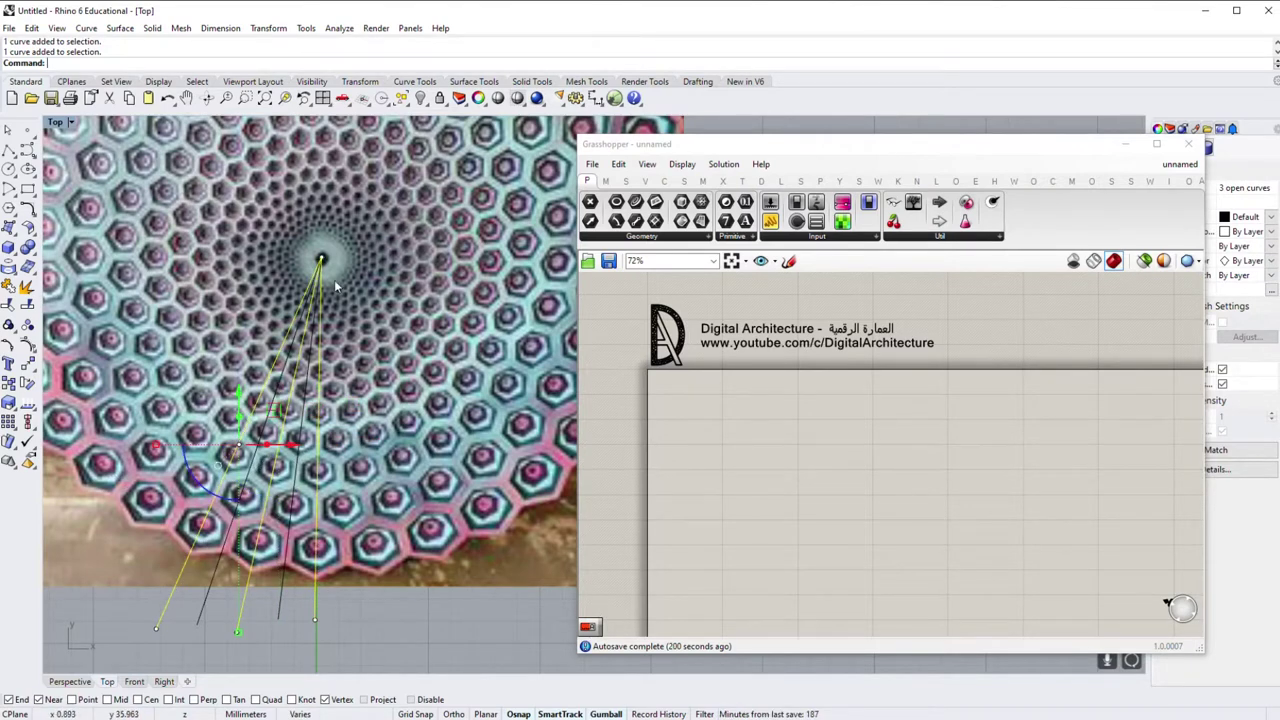
{"action": "key", "text": "Escape"}
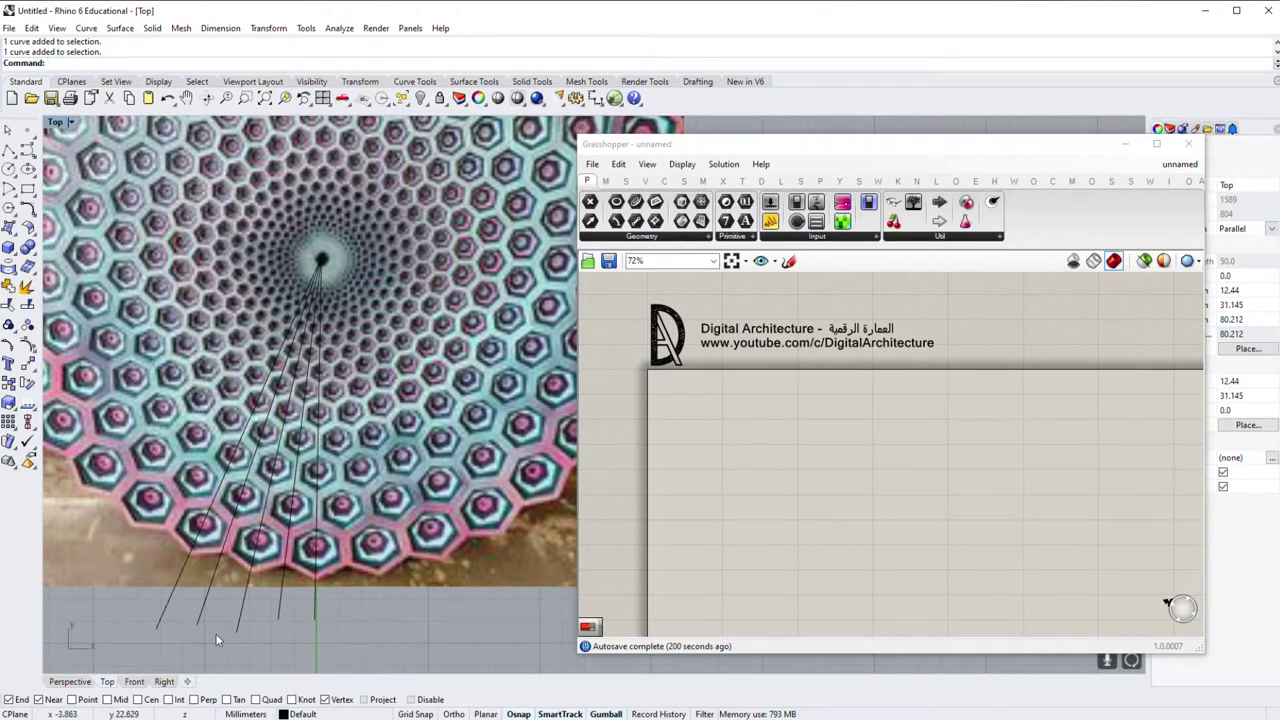
Step: Undo the accidental drag so the reference picture returns to its original position
{"action": "scroll", "coordinate": [229, 573], "scroll_direction": "down", "scroll_amount": 3}
{"action": "scroll", "coordinate": [246, 568], "scroll_direction": "up", "scroll_amount": 5}
{"action": "left_click_drag", "start_coordinate": [415, 545], "coordinate": [382, 559]}
{"action": "key", "text": "ctrl+z"}
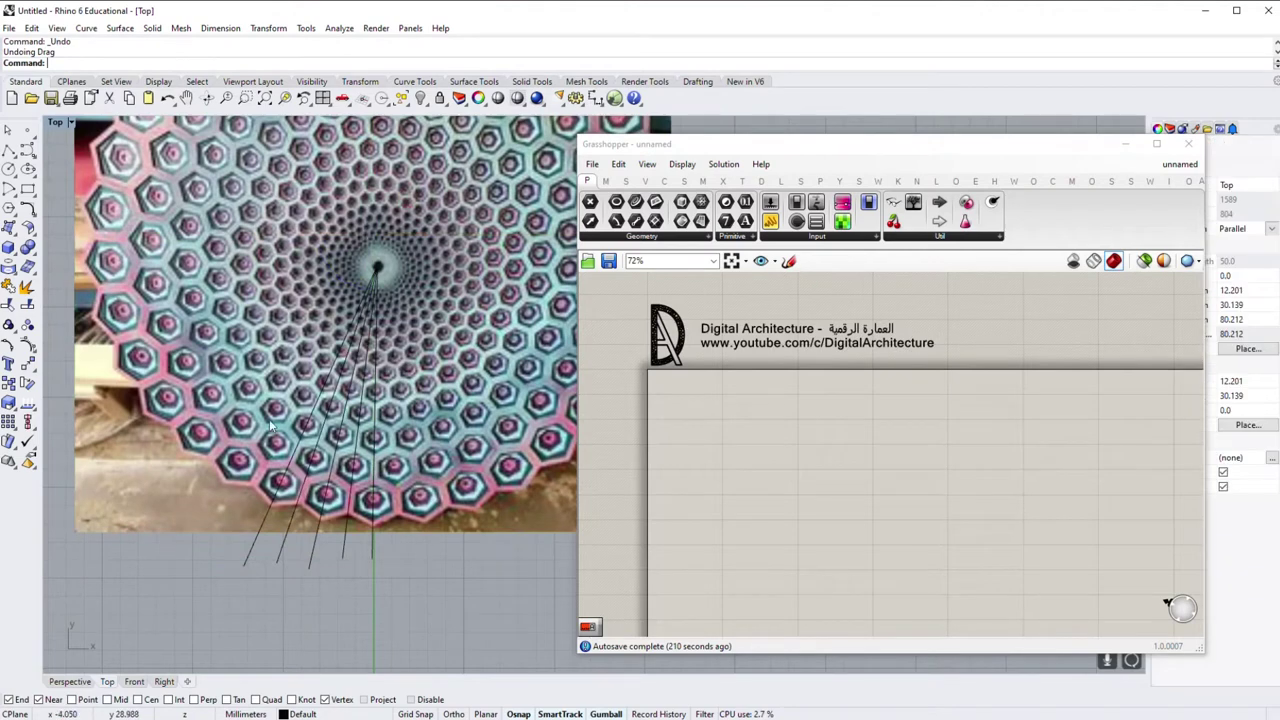
Step: Recentre the Top view and window-select all five fan lines
{"action": "scroll", "coordinate": [240, 560], "scroll_direction": "down", "scroll_amount": 3}
{"action": "scroll", "coordinate": [300, 530], "scroll_direction": "up", "scroll_amount": 2}
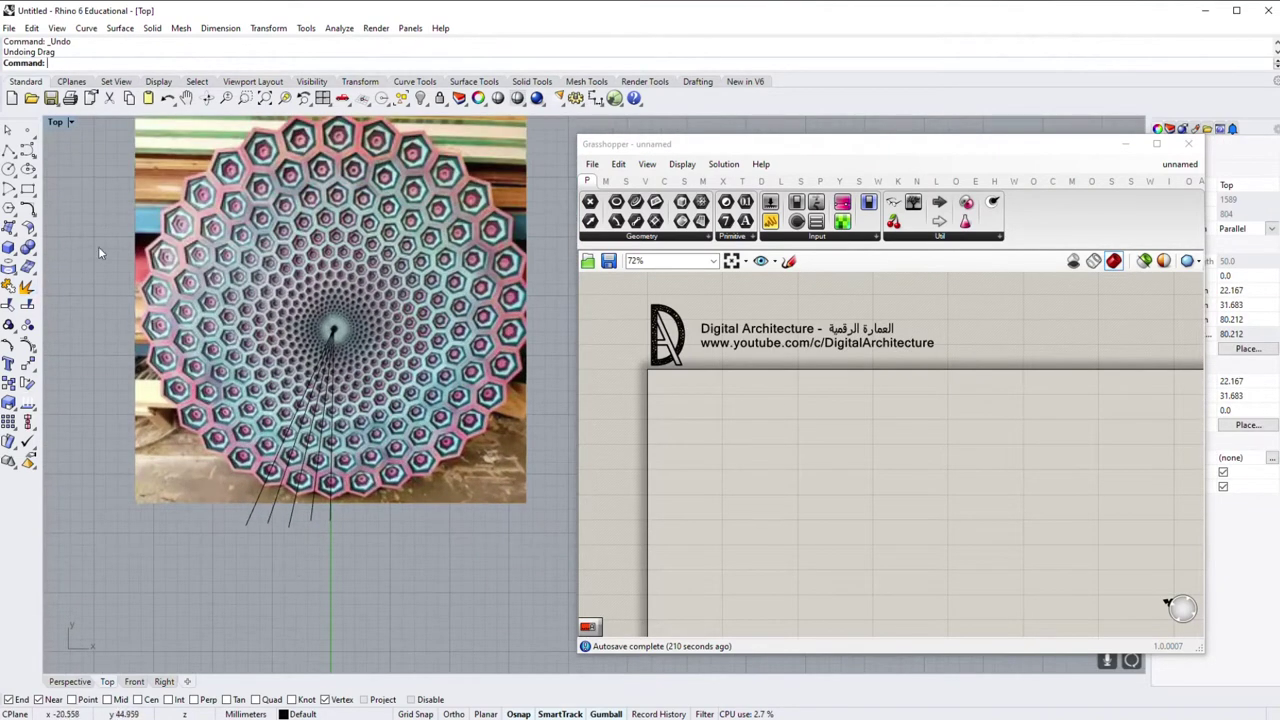
{"action": "right_click_drag", "start_coordinate": [98, 252], "coordinate": [125, 314]}
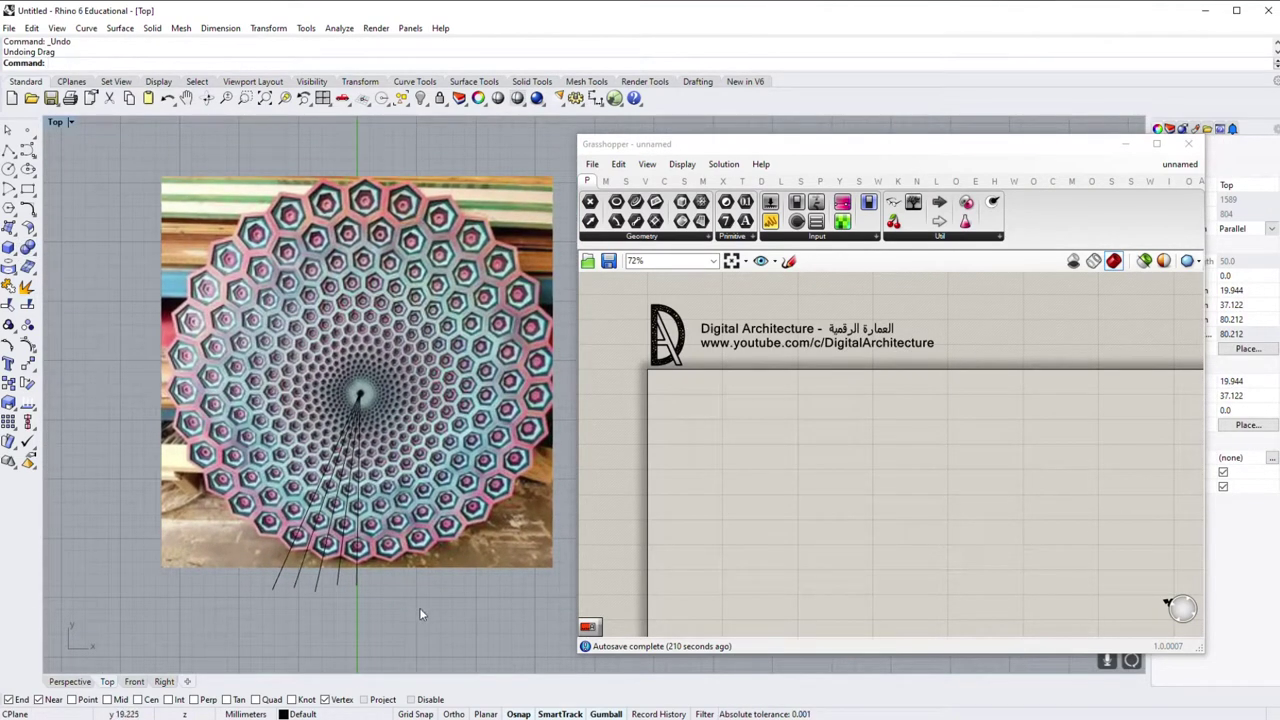
{"action": "left_click_drag", "start_coordinate": [422, 612], "coordinate": [227, 583]}
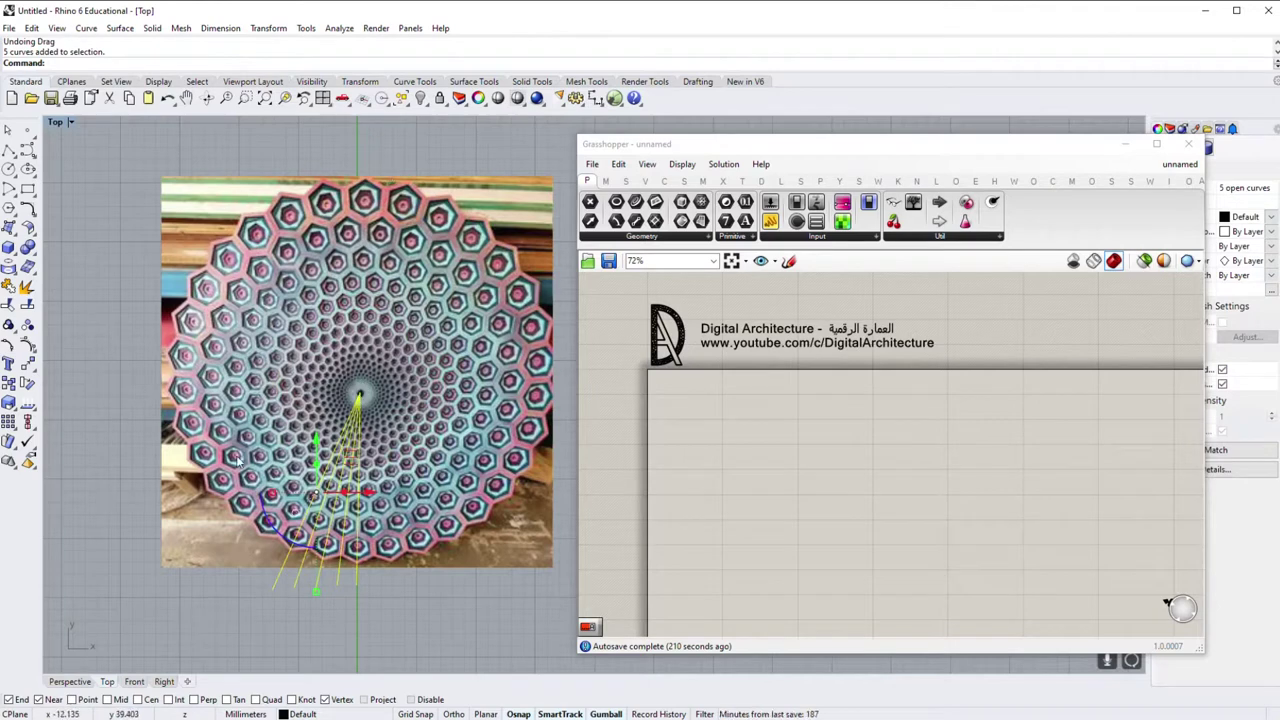
{"action": "scroll", "coordinate": [345, 511], "scroll_direction": "down", "scroll_amount": 2}
{"action": "right_click_drag", "start_coordinate": [345, 511], "coordinate": [340, 425]}
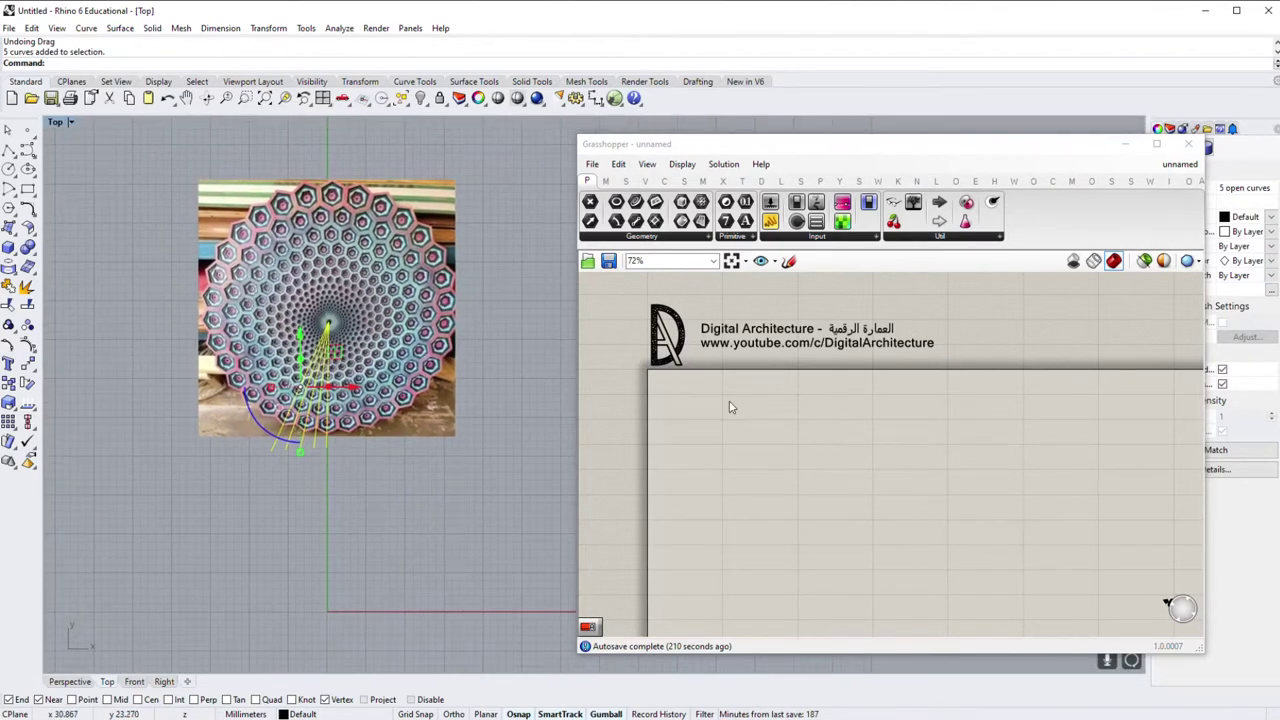
Step: Add a Circle component to the Grasshopper canvas and position it
{"action": "double_click", "coordinate": [763, 440]}
{"action": "type", "text": "circ"}
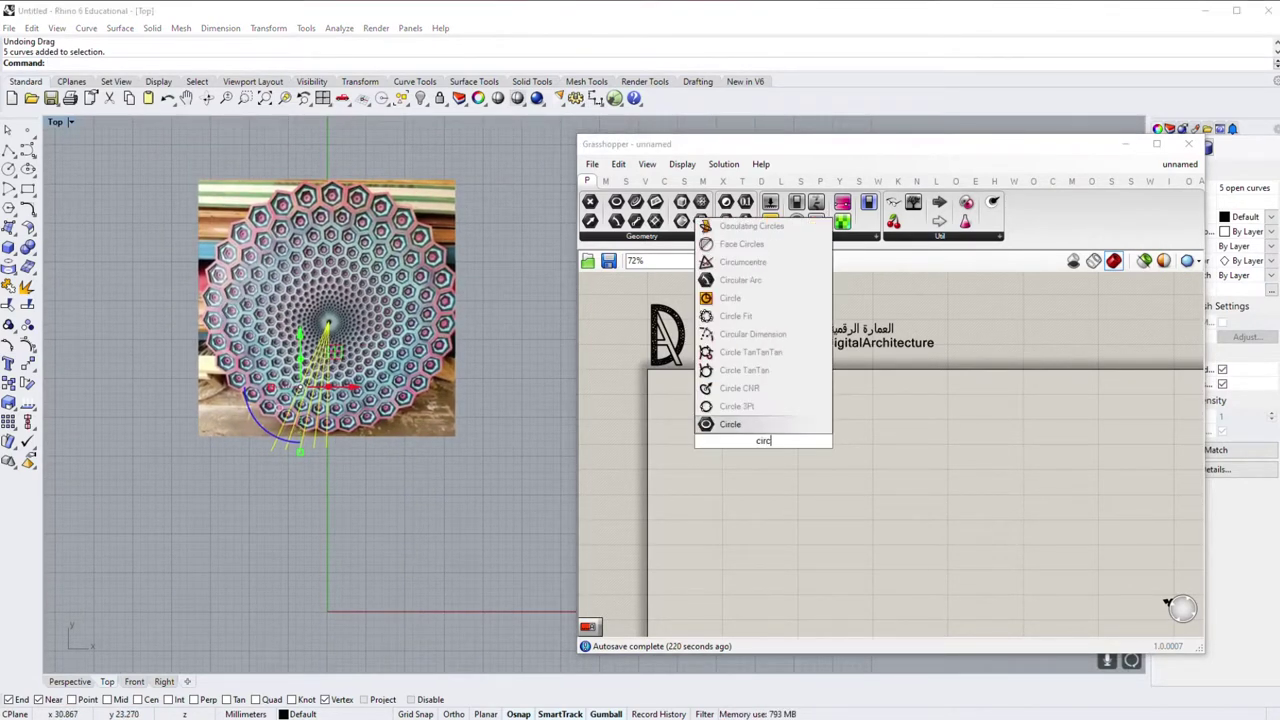
{"action": "key", "text": "Return"}
{"action": "left_click_drag", "start_coordinate": [763, 437], "coordinate": [738, 425]}
{"action": "left_click", "coordinate": [725, 474]}
{"action": "scroll", "coordinate": [322, 650], "scroll_direction": "up", "scroll_amount": 3}
{"action": "scroll", "coordinate": [349, 598], "scroll_direction": "down", "scroll_amount": 1}
{"action": "left_click_drag", "start_coordinate": [735, 425], "coordinate": [756, 422]}
{"action": "left_click", "coordinate": [741, 474]}
Step: Wire a Radius number slider, set to 20, into the Circle's radius input
{"action": "double_click", "coordinate": [741, 472]}
{"action": "type", "text": "1"}
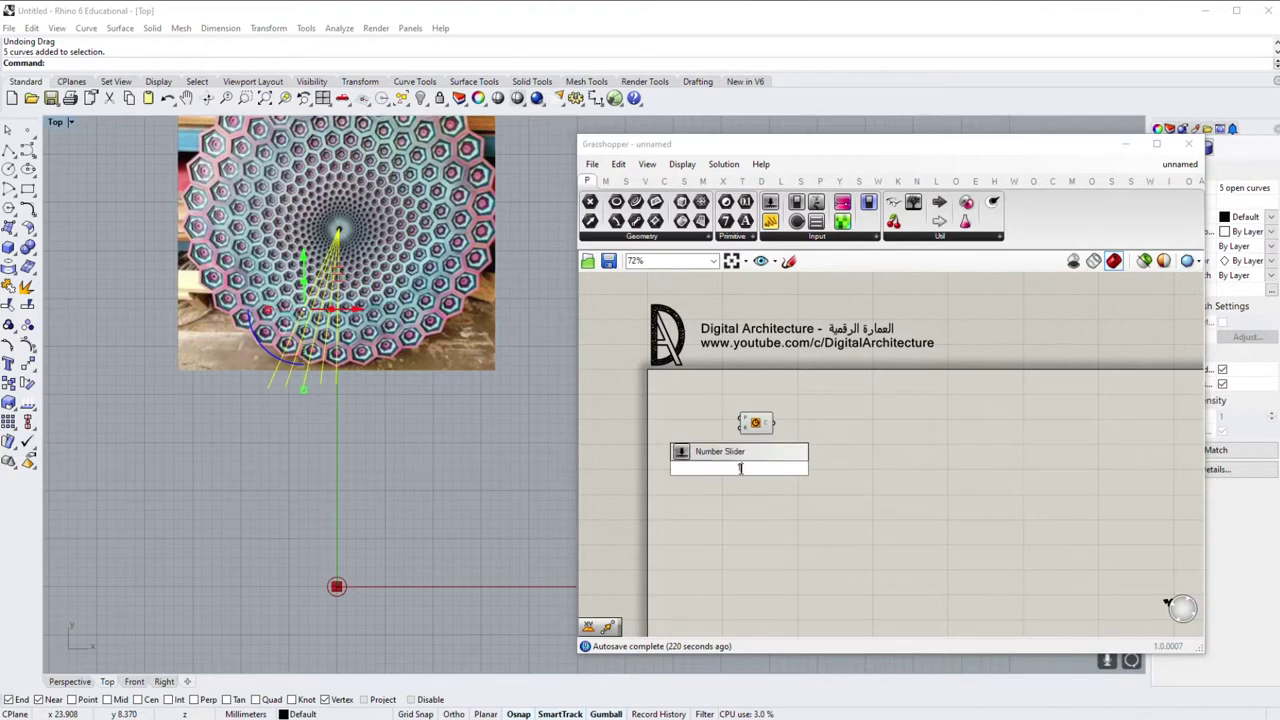
{"action": "key", "text": "Return"}
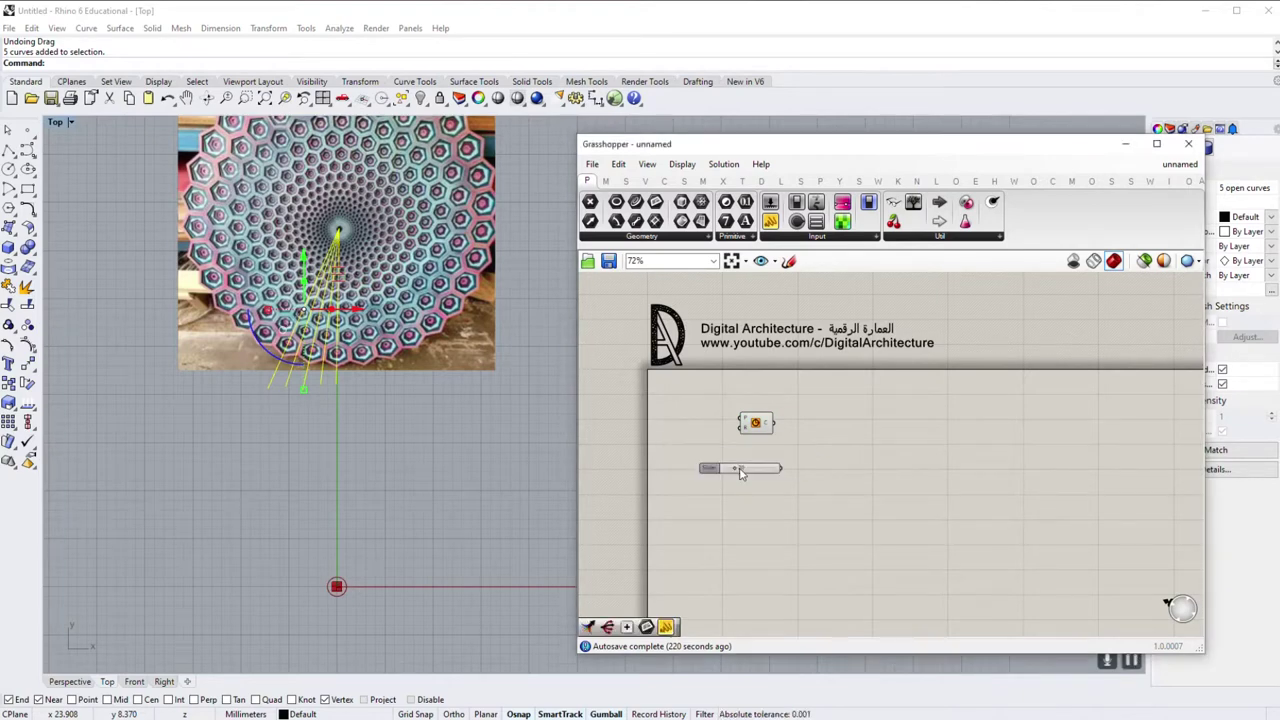
{"action": "mouse_move", "coordinate": [775, 468]}
{"action": "left_mouse_down"}
{"action": "mouse_move", "coordinate": [690, 469]}
{"action": "mouse_move", "coordinate": [745, 423]}
{"action": "left_mouse_up"}
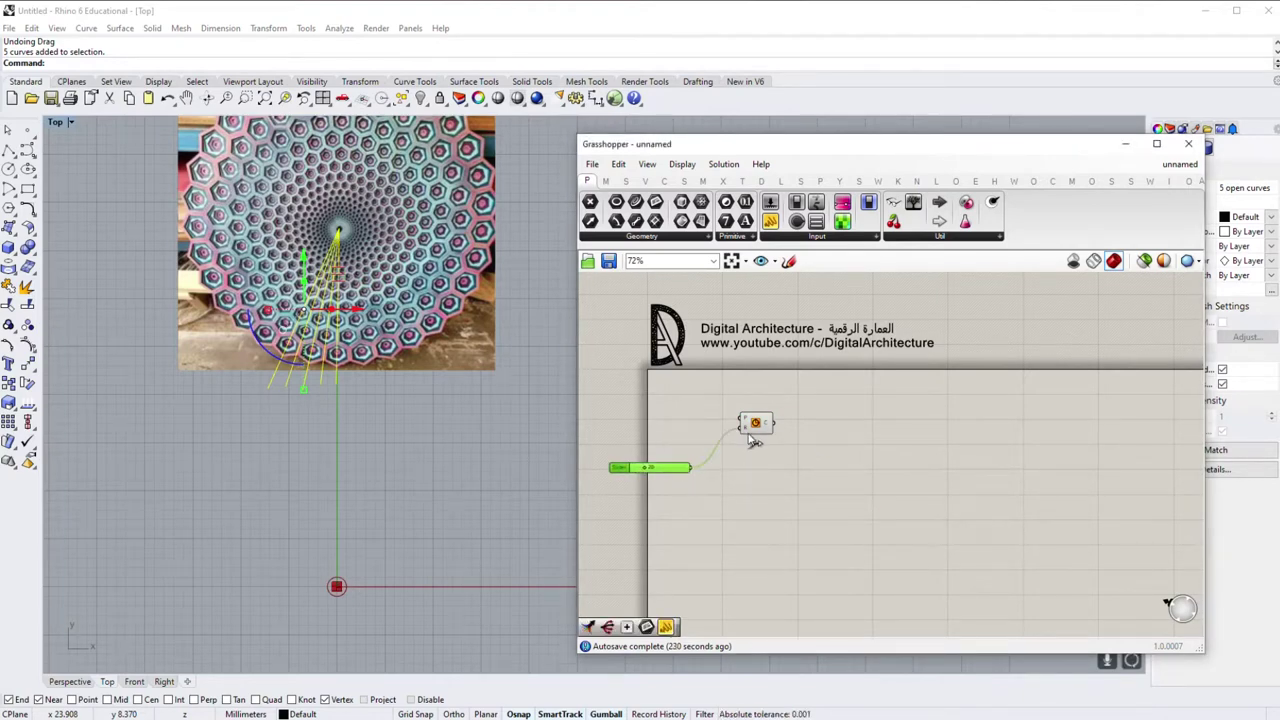
{"action": "left_click", "coordinate": [757, 425]}
{"action": "scroll", "coordinate": [379, 420], "scroll_direction": "down", "scroll_amount": 2}
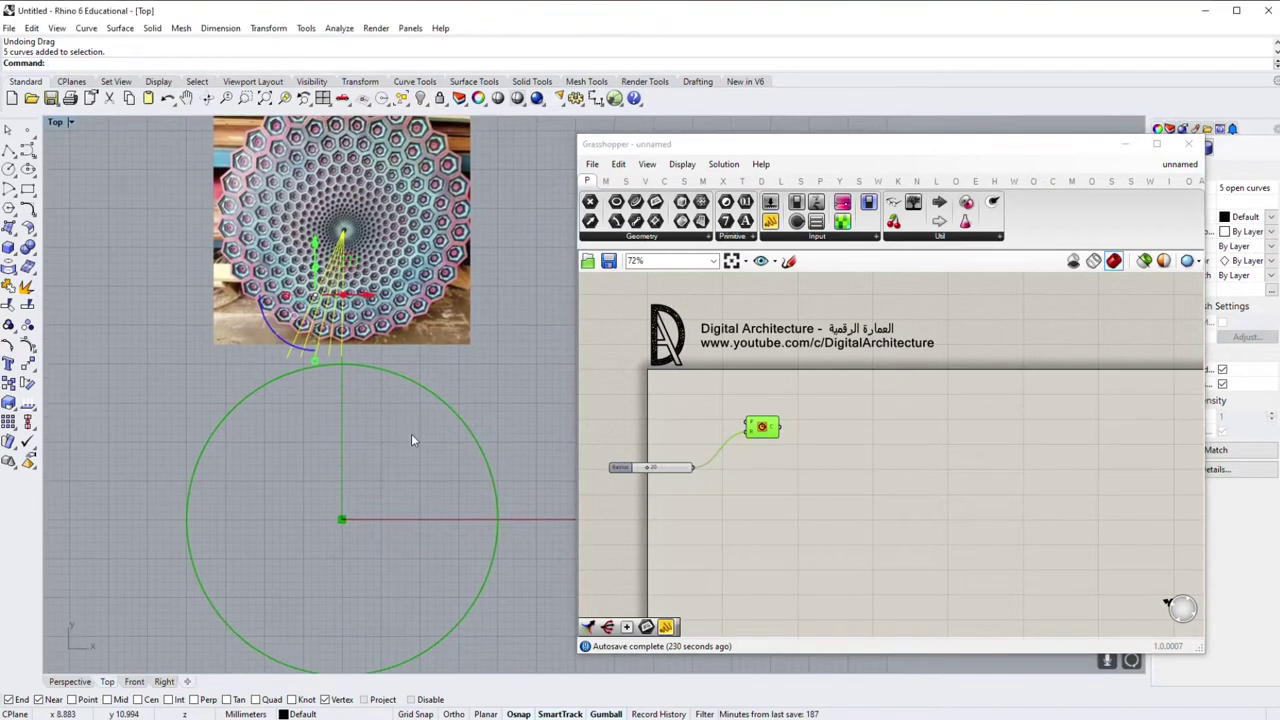
{"action": "left_click_drag", "start_coordinate": [762, 427], "coordinate": [755, 433]}
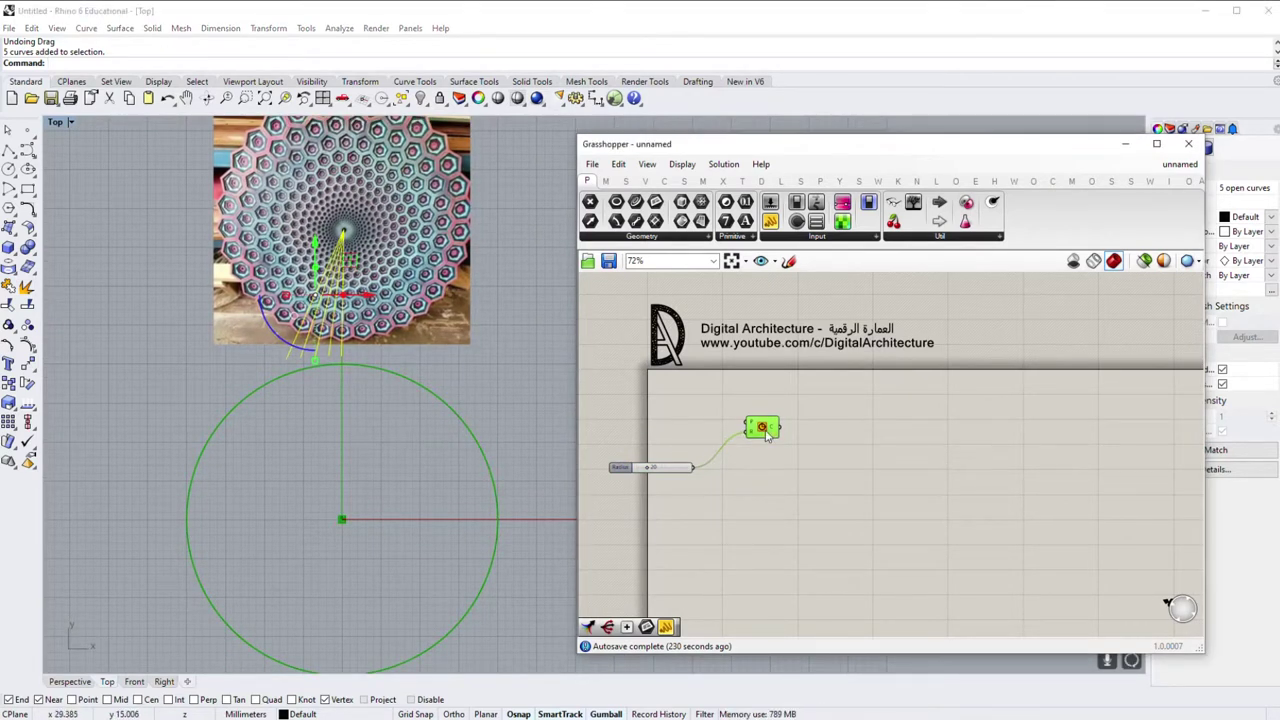
{"action": "left_click_drag", "start_coordinate": [670, 473], "coordinate": [690, 449]}
{"action": "right_click_drag", "start_coordinate": [714, 474], "coordinate": [694, 514]}
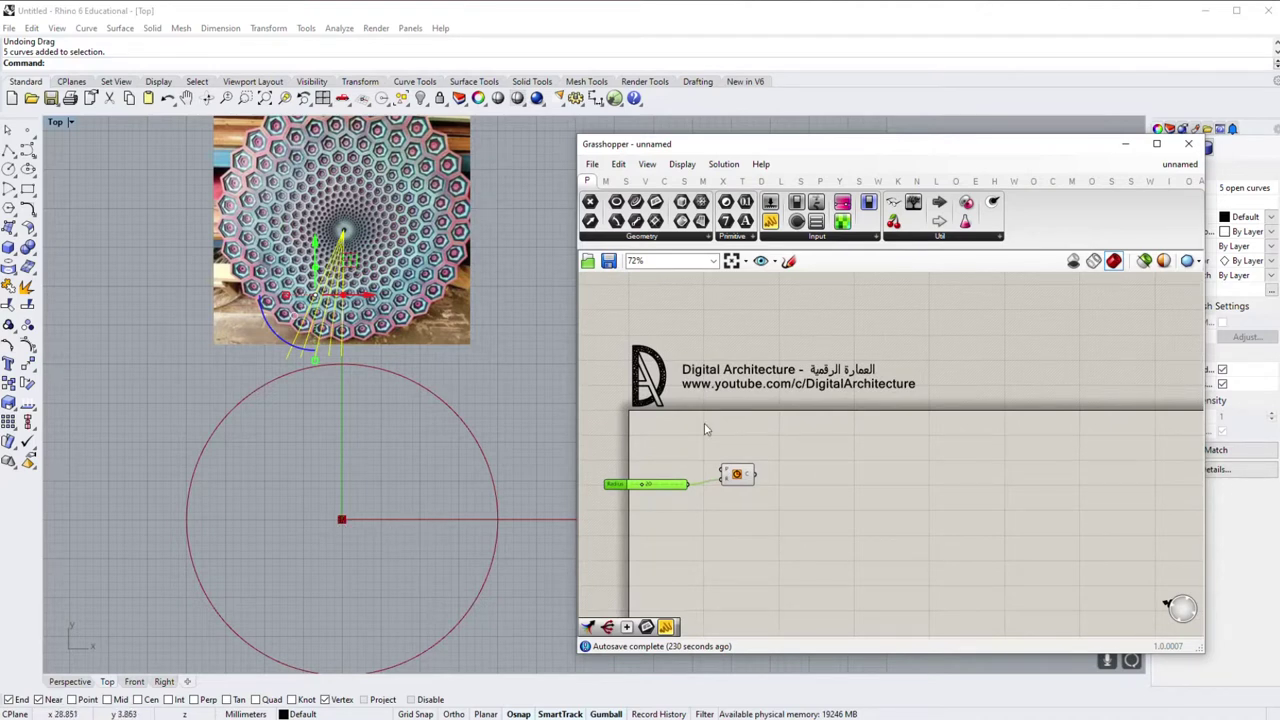
Step: Place an Area component beside the Circle component
{"action": "double_click", "coordinate": [805, 501]}
{"action": "type", "text": "area"}
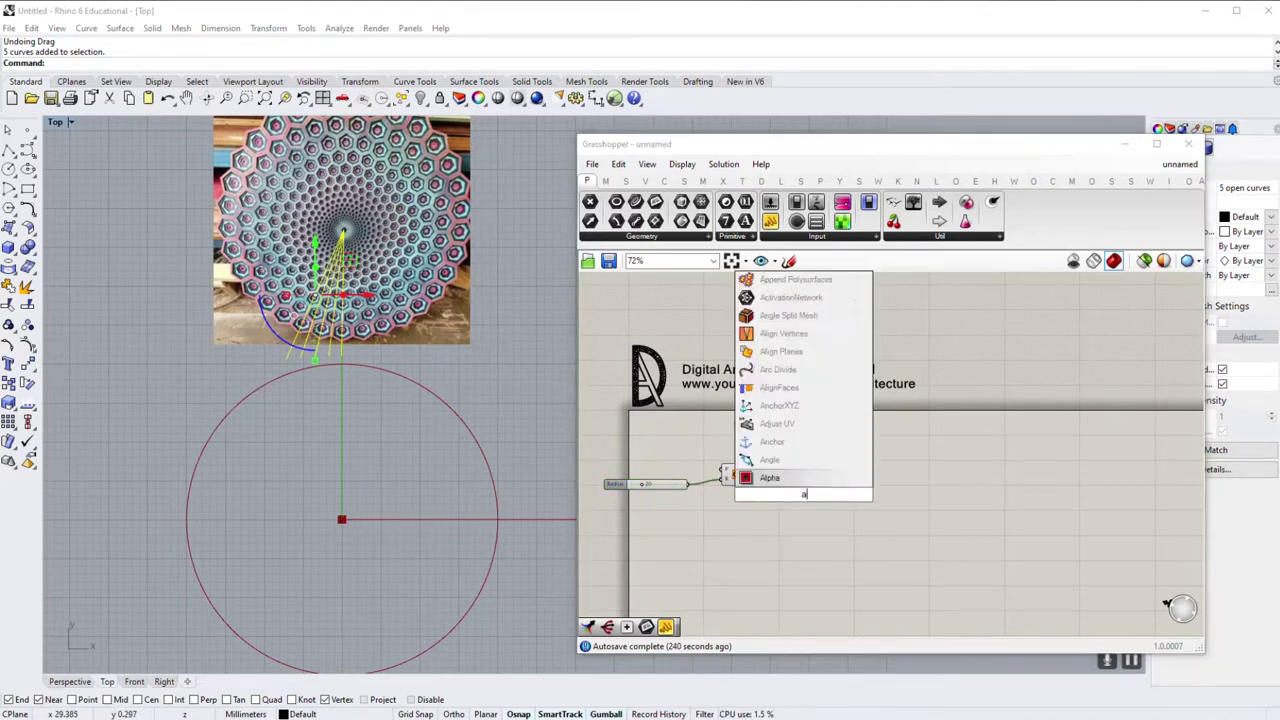
{"action": "left_click", "coordinate": [795, 478]}
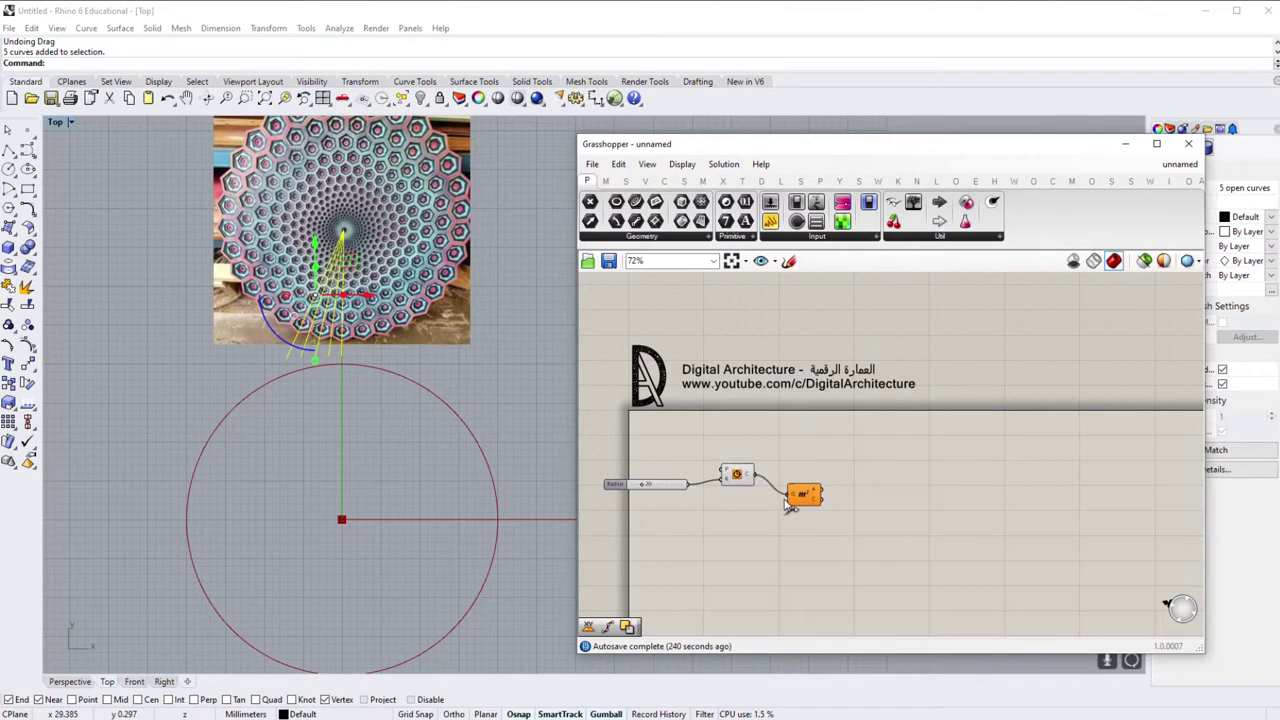
{"action": "left_click_drag", "start_coordinate": [813, 506], "coordinate": [795, 503]}
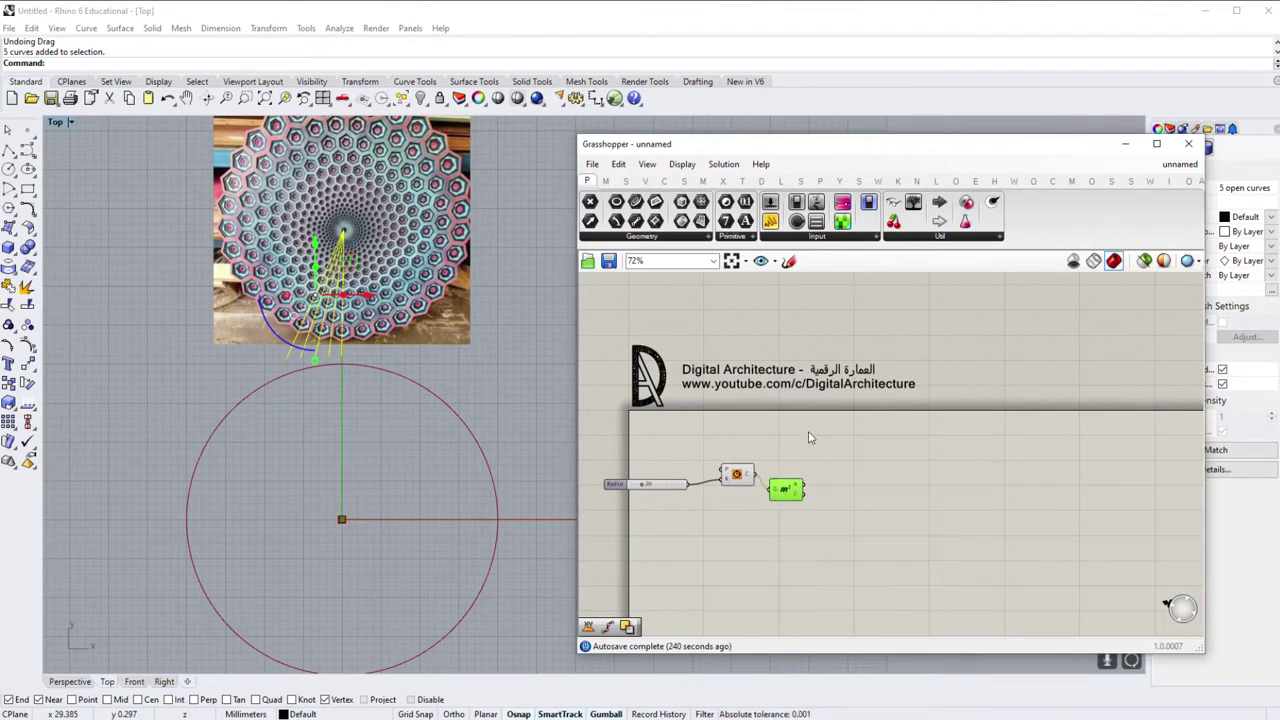
{"action": "right_click_drag", "start_coordinate": [809, 437], "coordinate": [807, 460]}
{"action": "double_click", "coordinate": [807, 458]}
{"action": "type", "text": "dii"}
Step: Add a Divide Curve component and feed the circle into its curve input
{"action": "key", "text": "BackSpace"}
{"action": "type", "text": "v"}
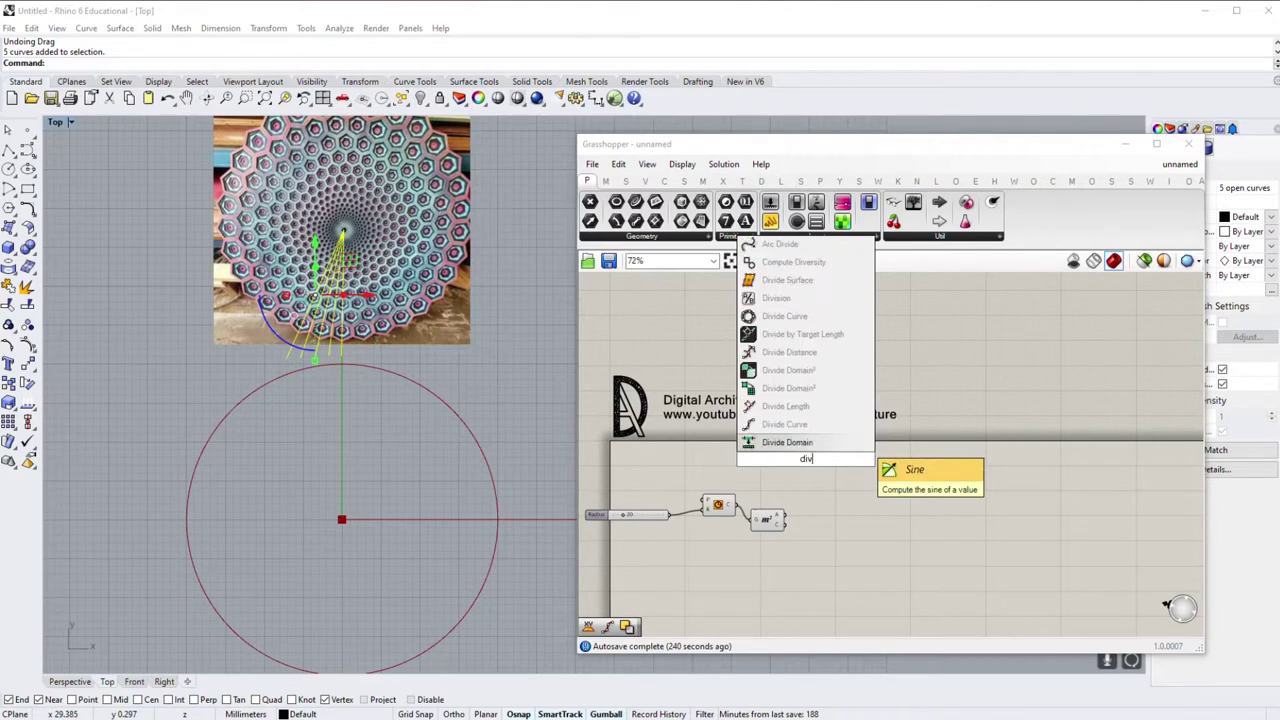
{"action": "left_click", "coordinate": [790, 424]}
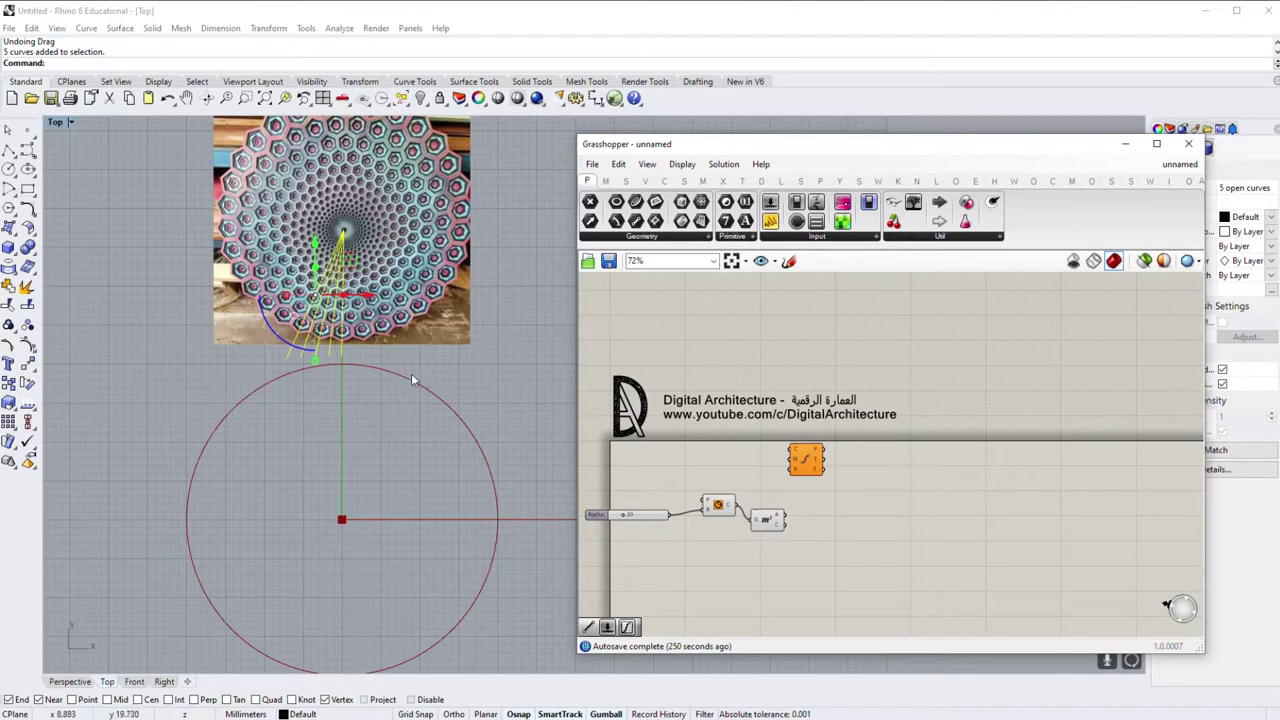
{"action": "left_click_drag", "start_coordinate": [820, 463], "coordinate": [828, 464]}
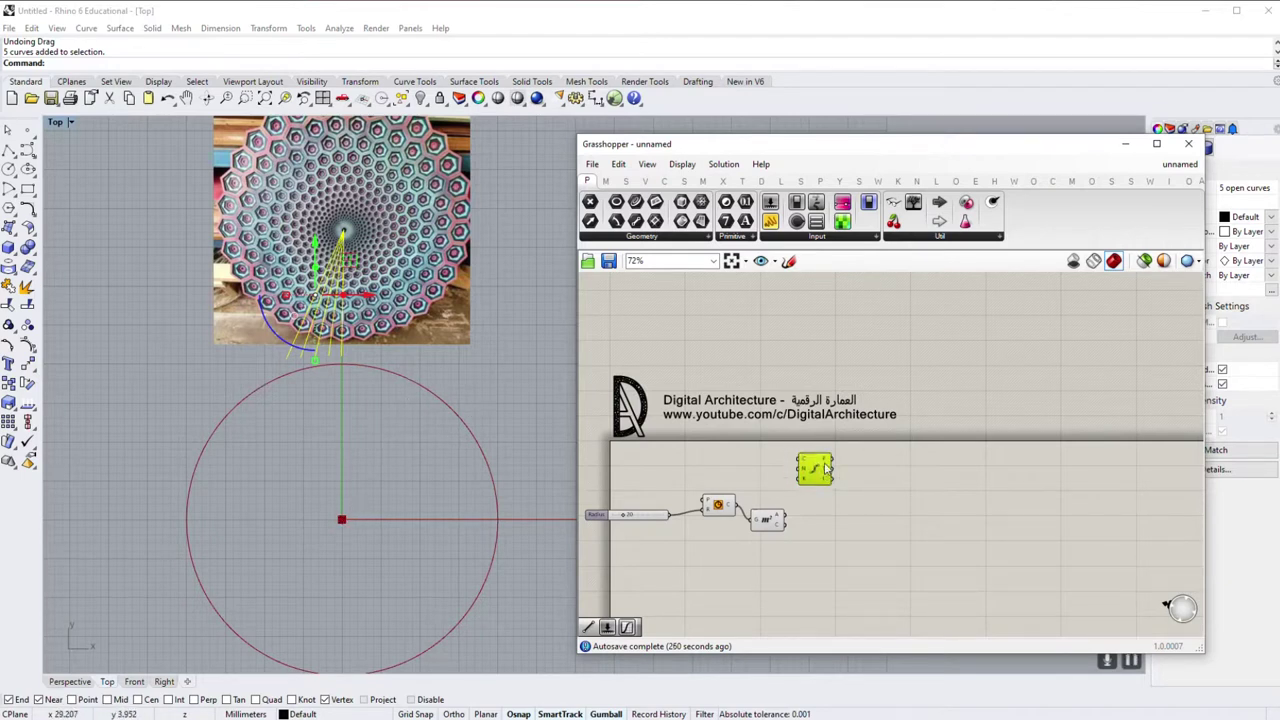
{"action": "scroll", "coordinate": [768, 510], "scroll_direction": "up", "scroll_amount": 2}
{"action": "left_click_drag", "start_coordinate": [722, 504], "coordinate": [786, 437]}
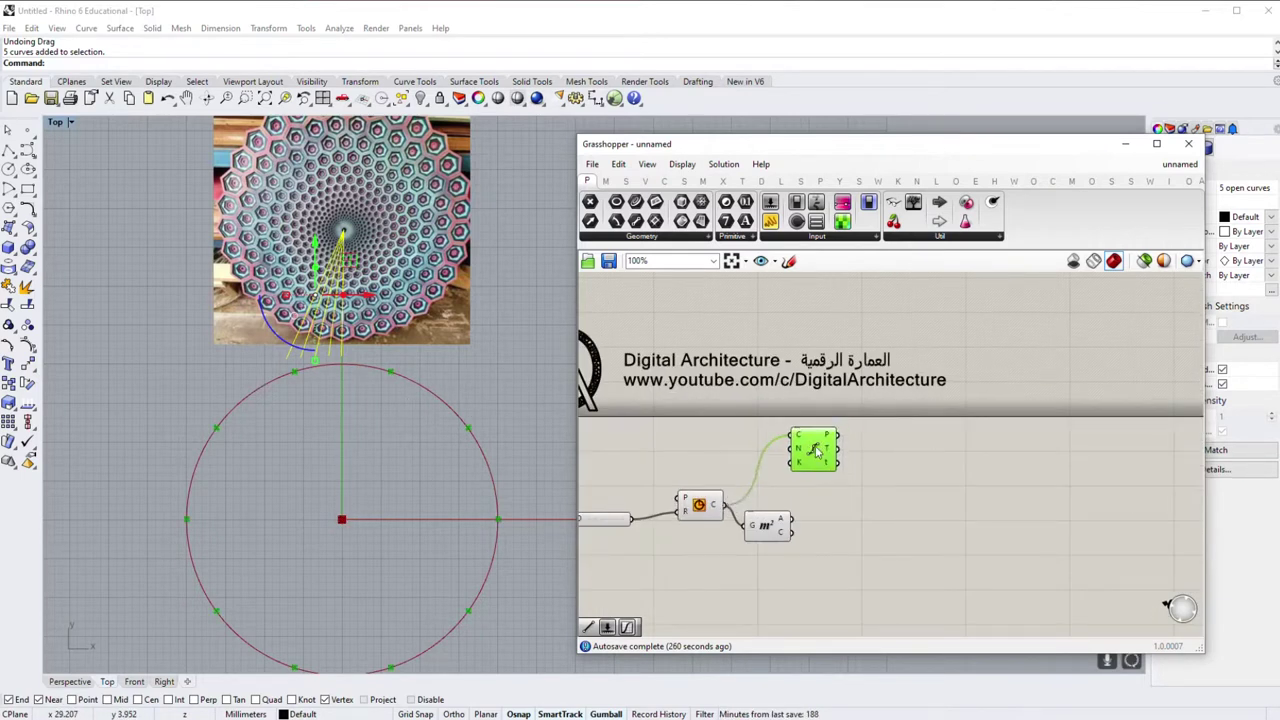
{"action": "right_click_drag", "start_coordinate": [796, 528], "coordinate": [853, 503]}
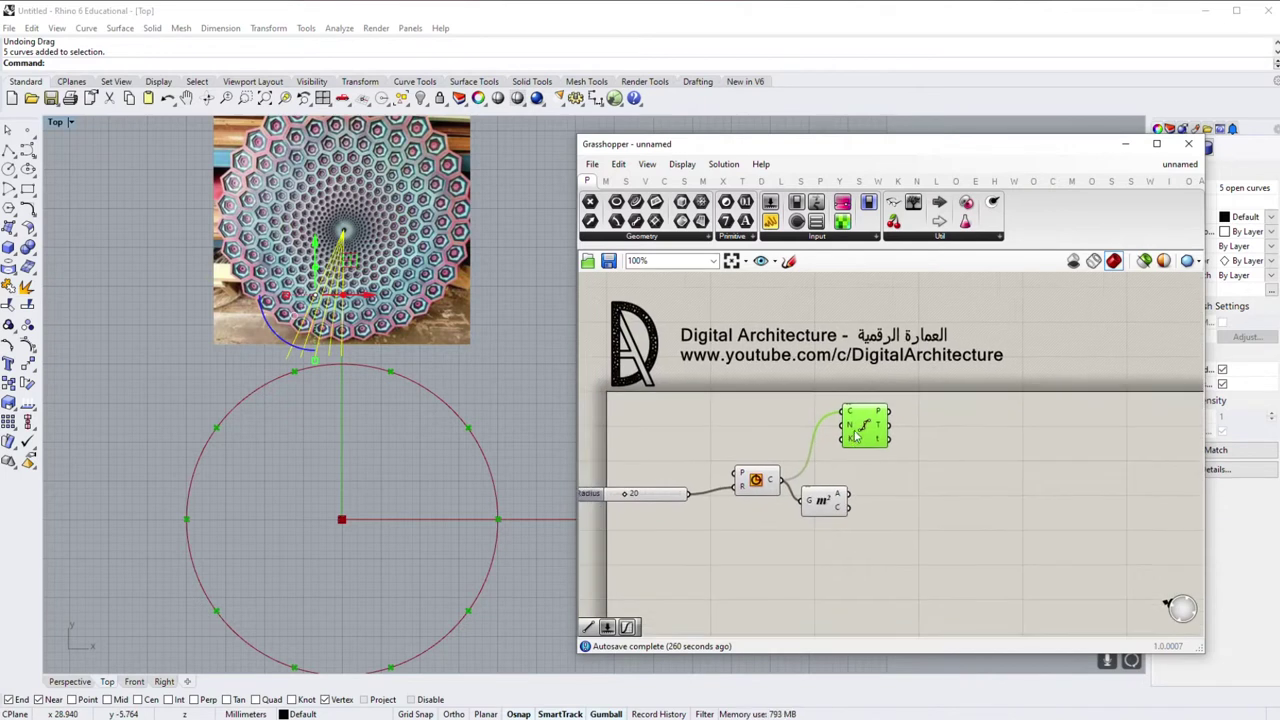
Step: Drive the division count with a Count slider set to 54, and feed the circle into Area
{"action": "double_click", "coordinate": [730, 428]}
{"action": "type", "text": "60"}
{"action": "key", "text": "Return"}
{"action": "left_click_drag", "start_coordinate": [788, 429], "coordinate": [848, 425]}
{"action": "left_click_drag", "start_coordinate": [727, 430], "coordinate": [720, 430]}
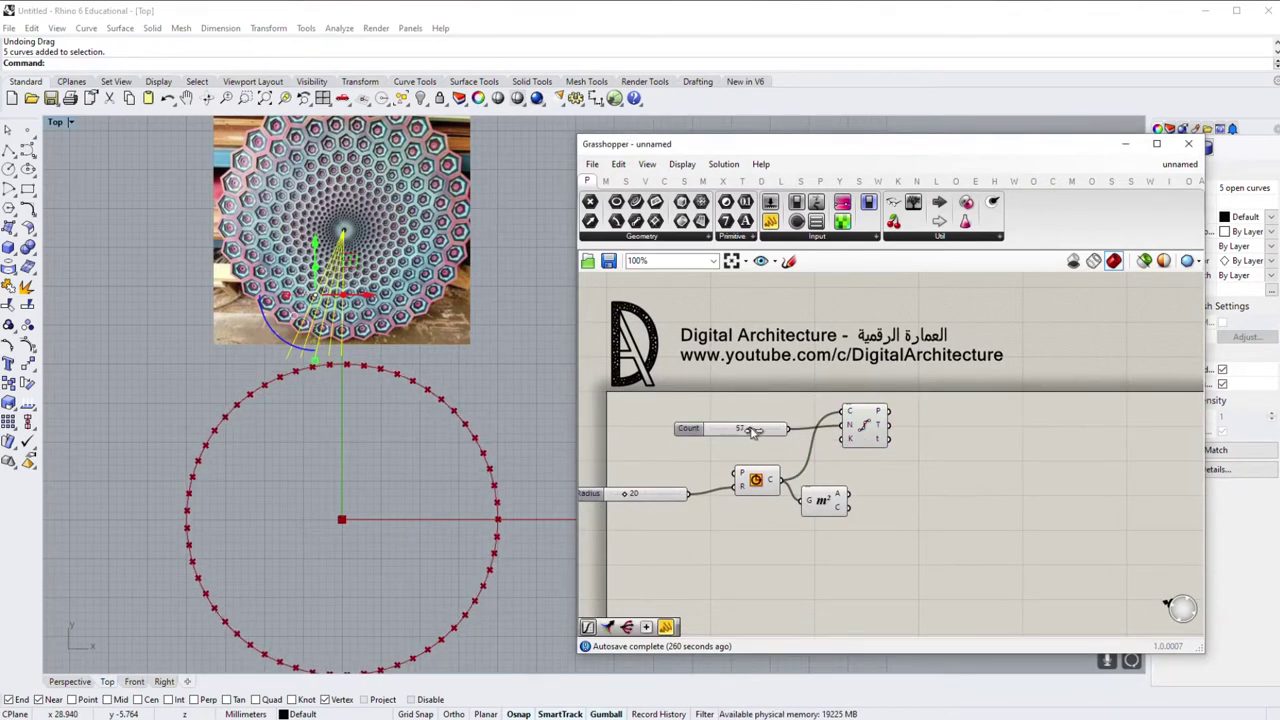
{"action": "left_click_drag", "start_coordinate": [776, 485], "coordinate": [850, 513]}
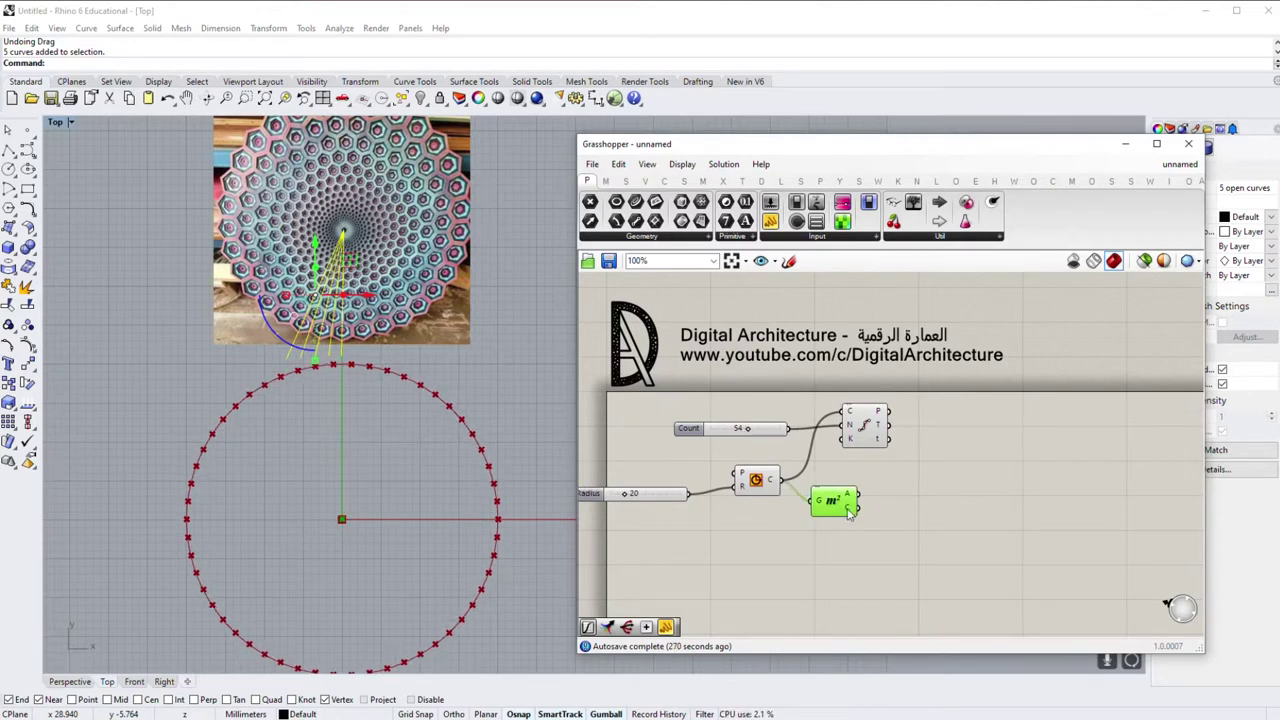
{"action": "left_click", "coordinate": [868, 420]}
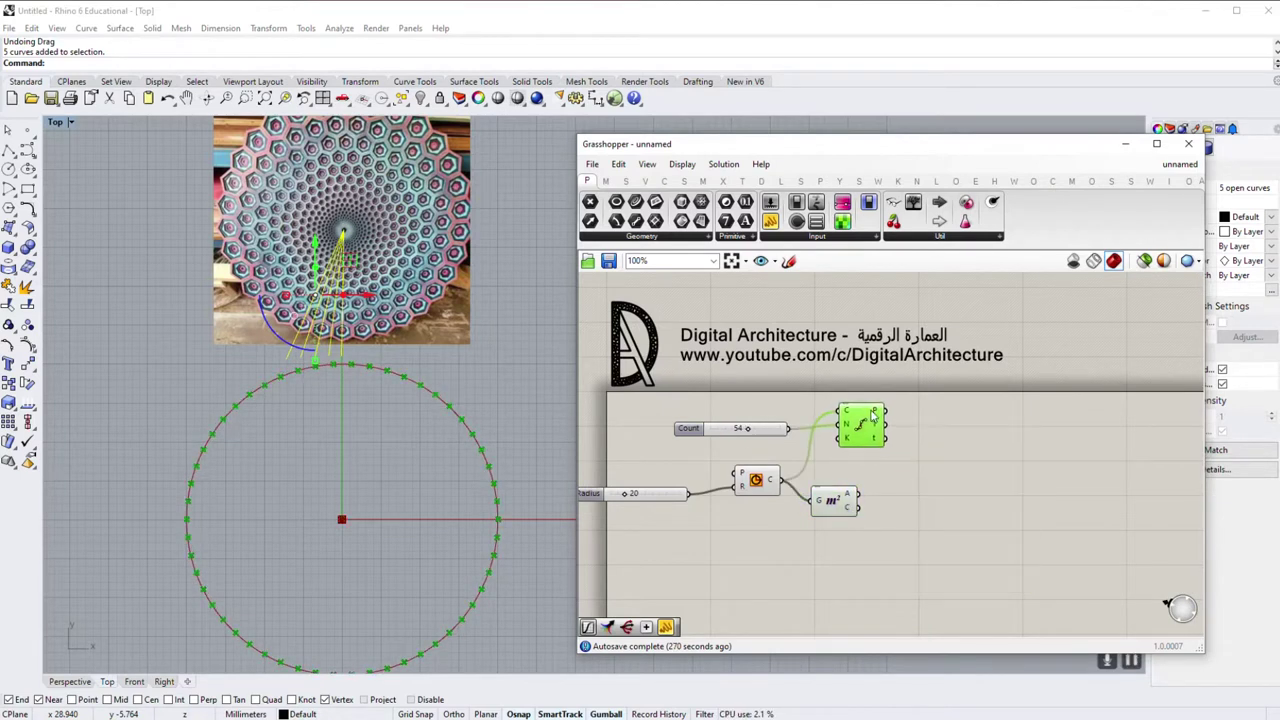
{"action": "left_click", "coordinate": [951, 465]}
{"action": "double_click", "coordinate": [951, 465]}
{"action": "type", "text": "line"}
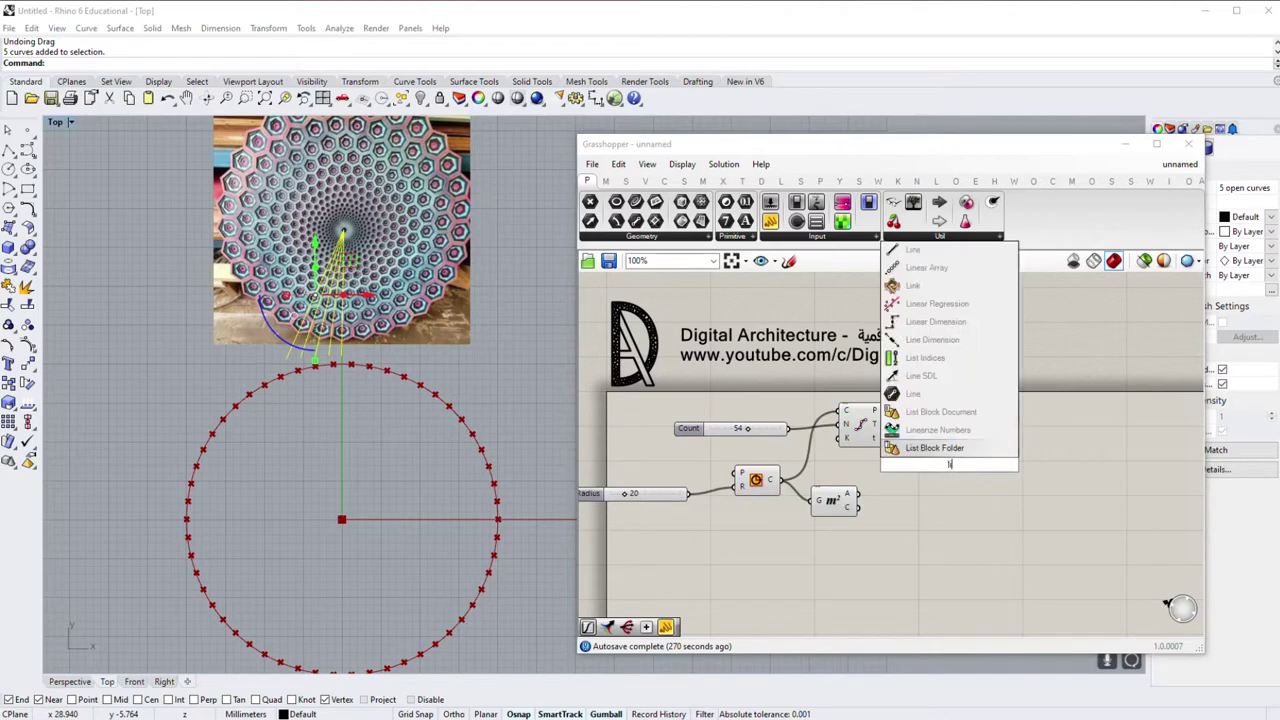
{"action": "left_click", "coordinate": [915, 411]}
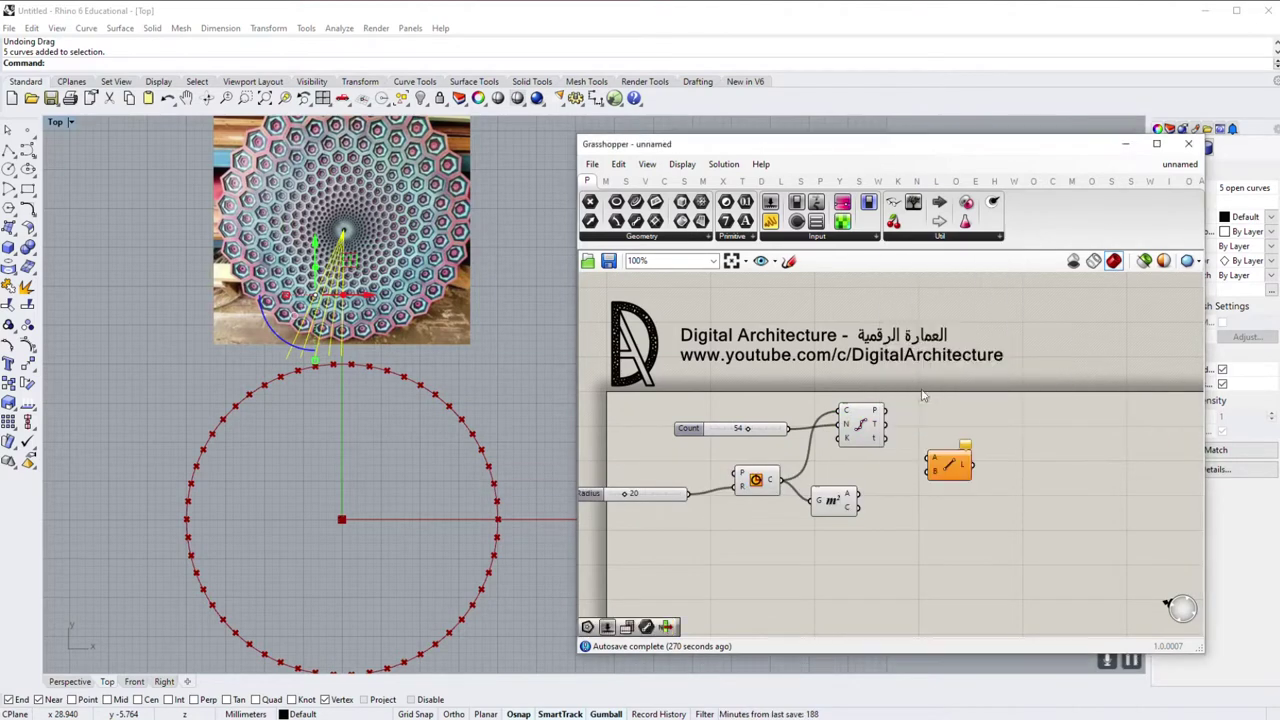
{"action": "left_click_drag", "start_coordinate": [857, 506], "coordinate": [933, 457]}
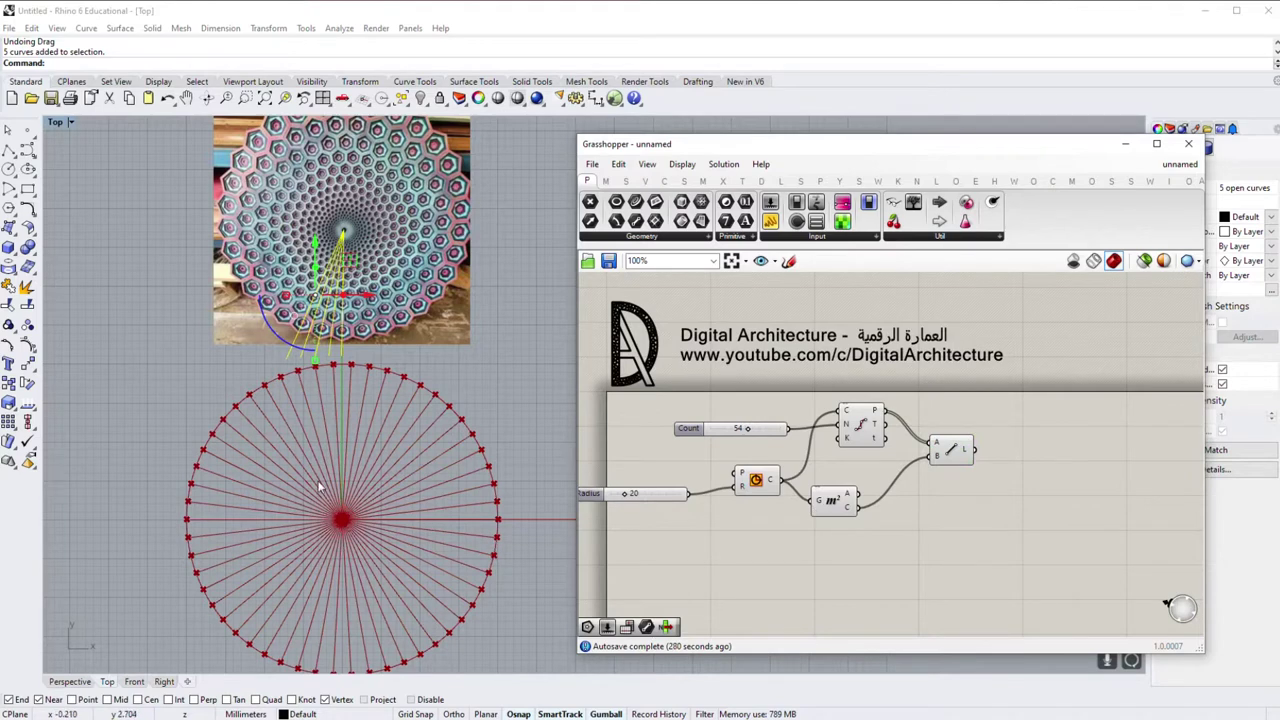
{"action": "left_click", "coordinate": [335, 465]}
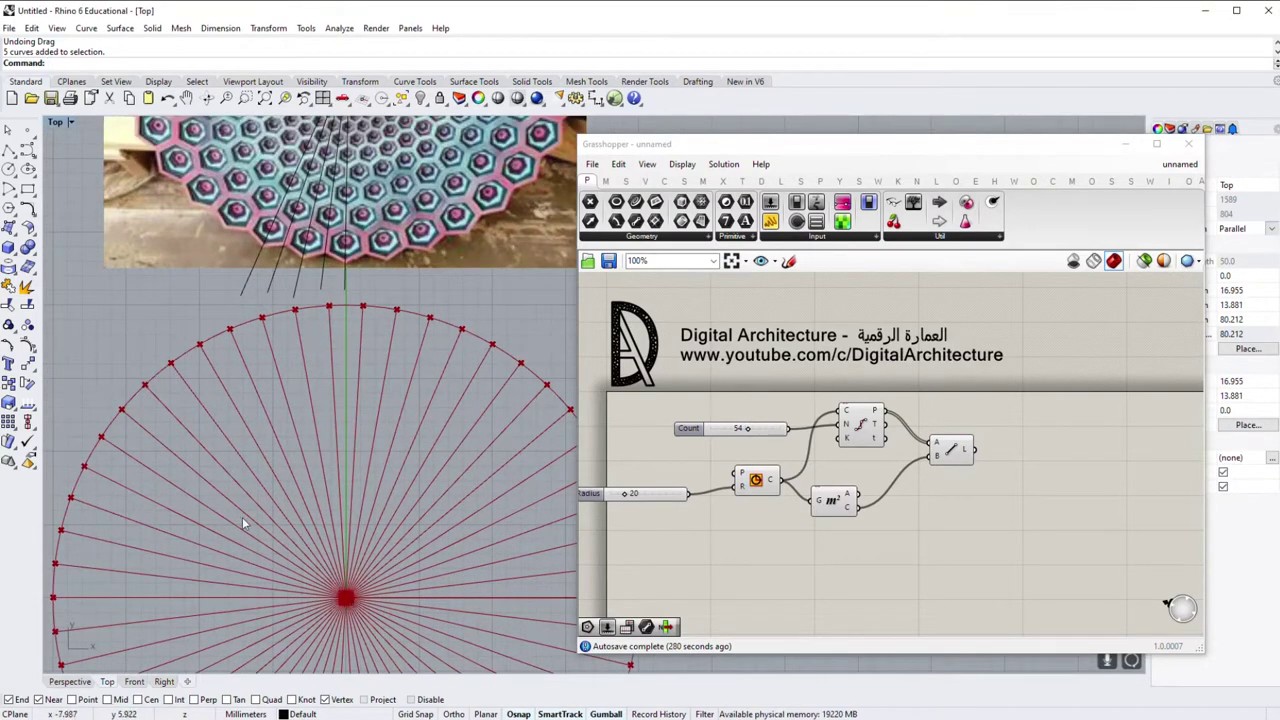
{"action": "scroll", "coordinate": [250, 508], "scroll_direction": "down", "scroll_amount": 2}
{"action": "scroll", "coordinate": [228, 313], "scroll_direction": "down", "scroll_amount": 2}
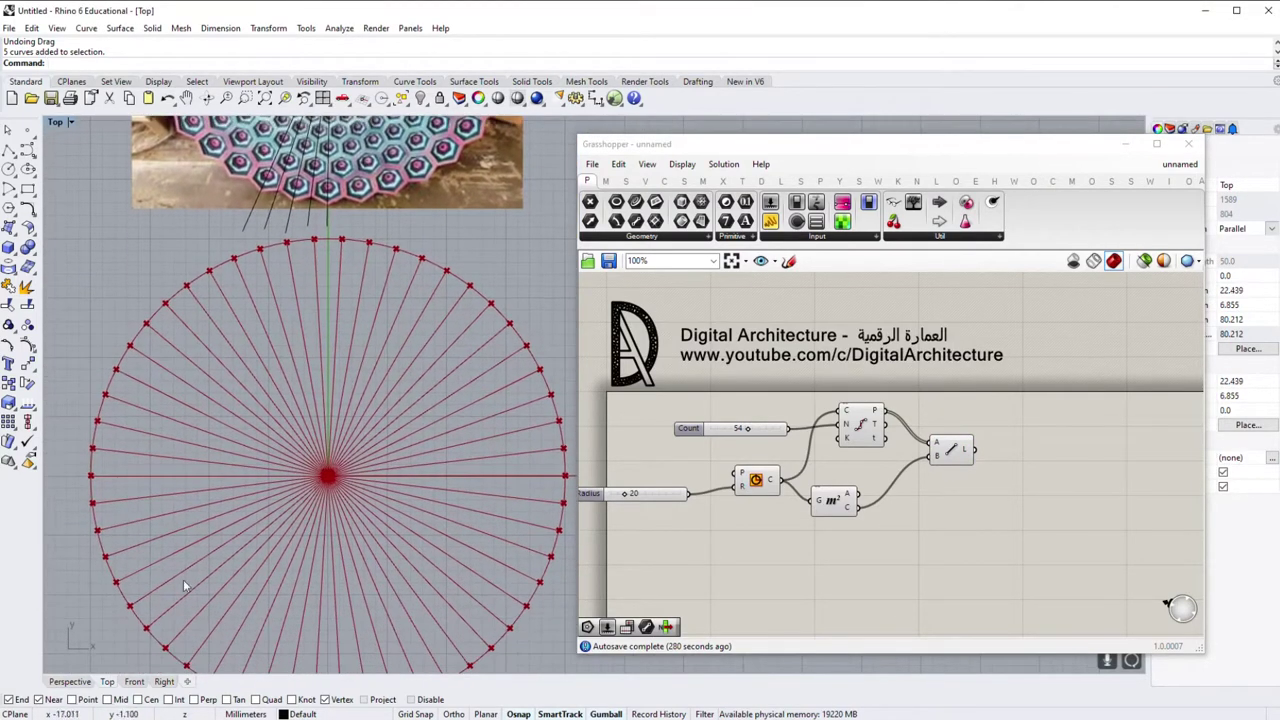
{"action": "scroll", "coordinate": [356, 557], "scroll_direction": "down", "scroll_amount": 1}
{"action": "right_click_drag", "start_coordinate": [266, 279], "coordinate": [241, 417]}
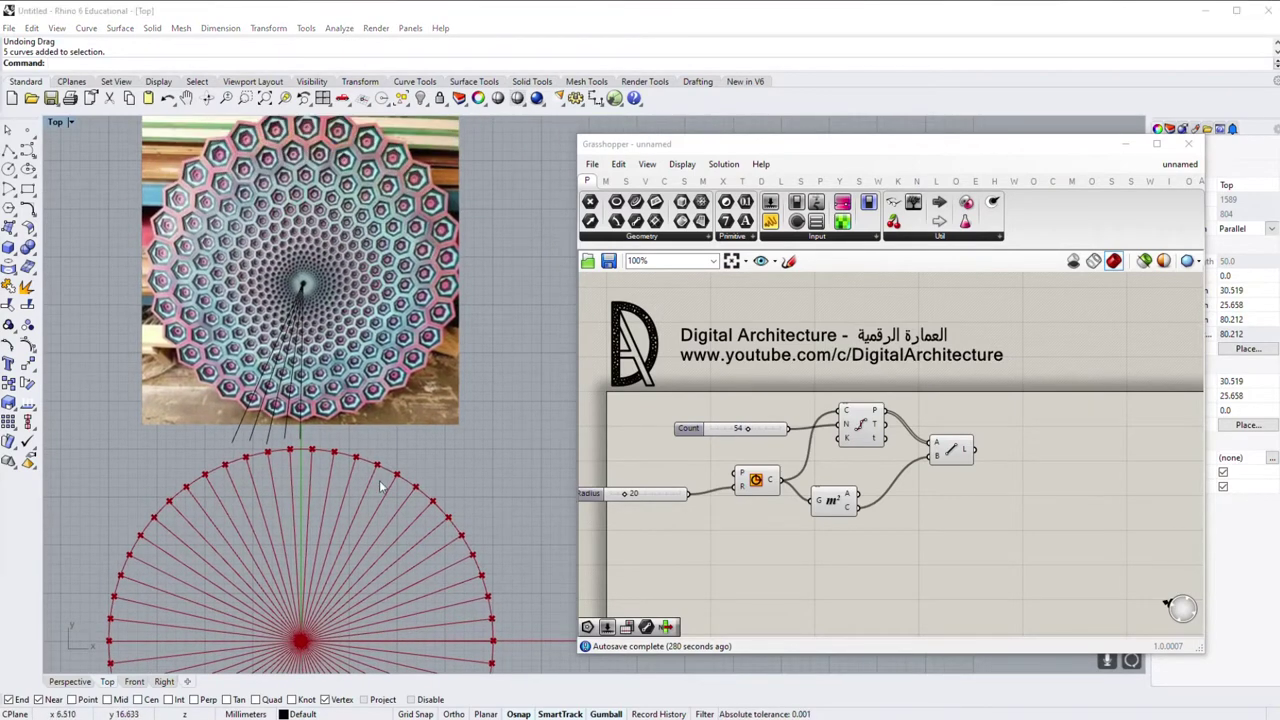
{"action": "scroll", "coordinate": [300, 440], "scroll_direction": "up", "scroll_amount": 5}
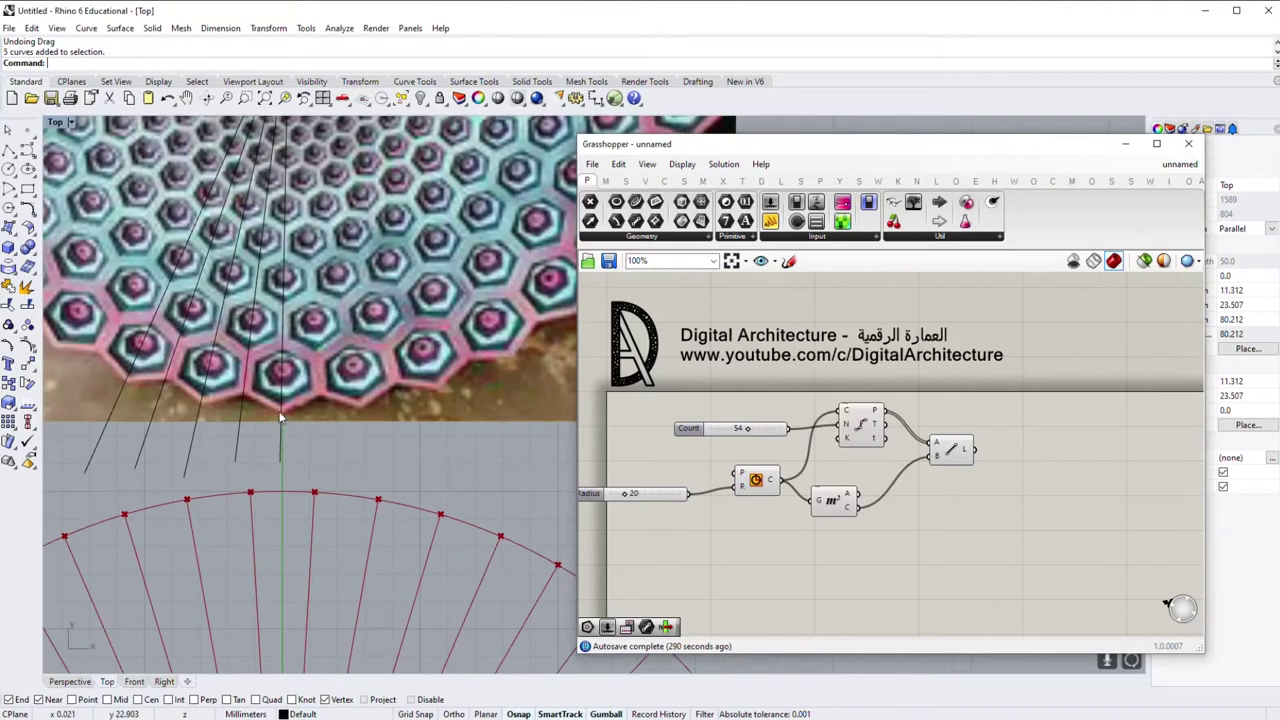
{"action": "left_click", "coordinate": [282, 458]}
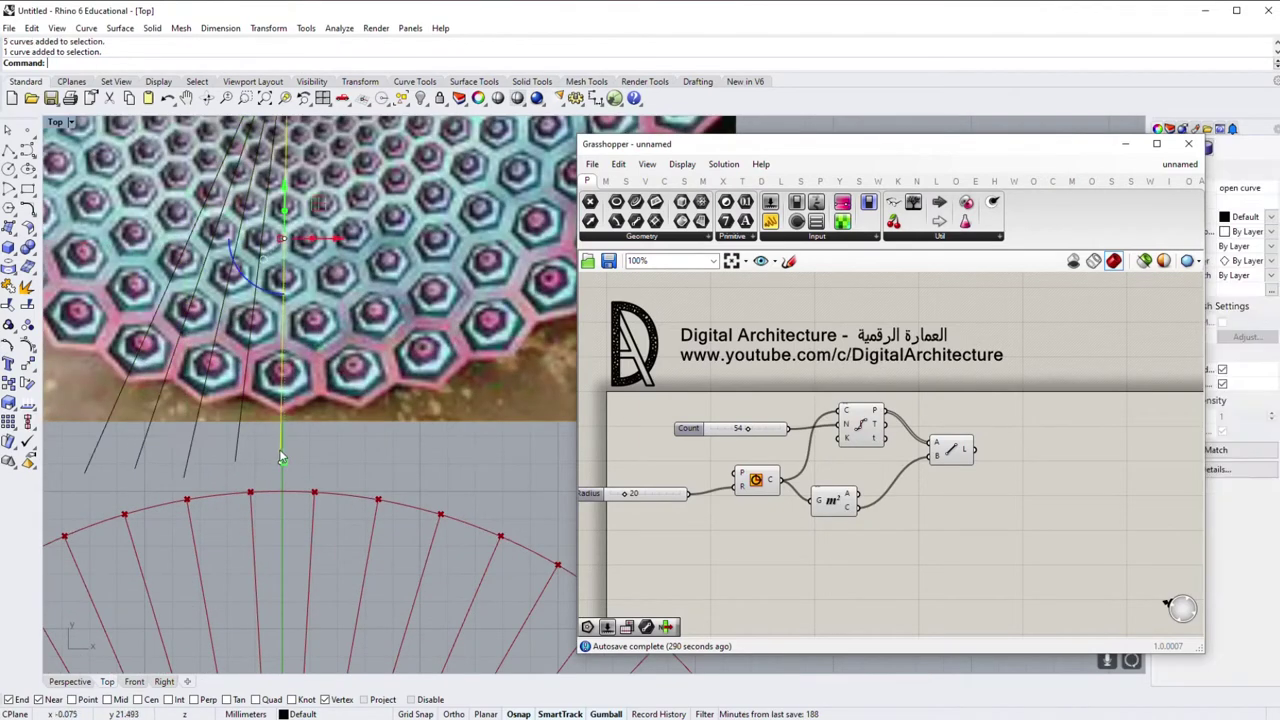
{"action": "scroll", "coordinate": [295, 420], "scroll_direction": "down", "scroll_amount": 1}
{"action": "scroll", "coordinate": [305, 440], "scroll_direction": "up", "scroll_amount": 1}
{"action": "left_click", "coordinate": [308, 458]}
{"action": "left_click", "coordinate": [260, 467]}
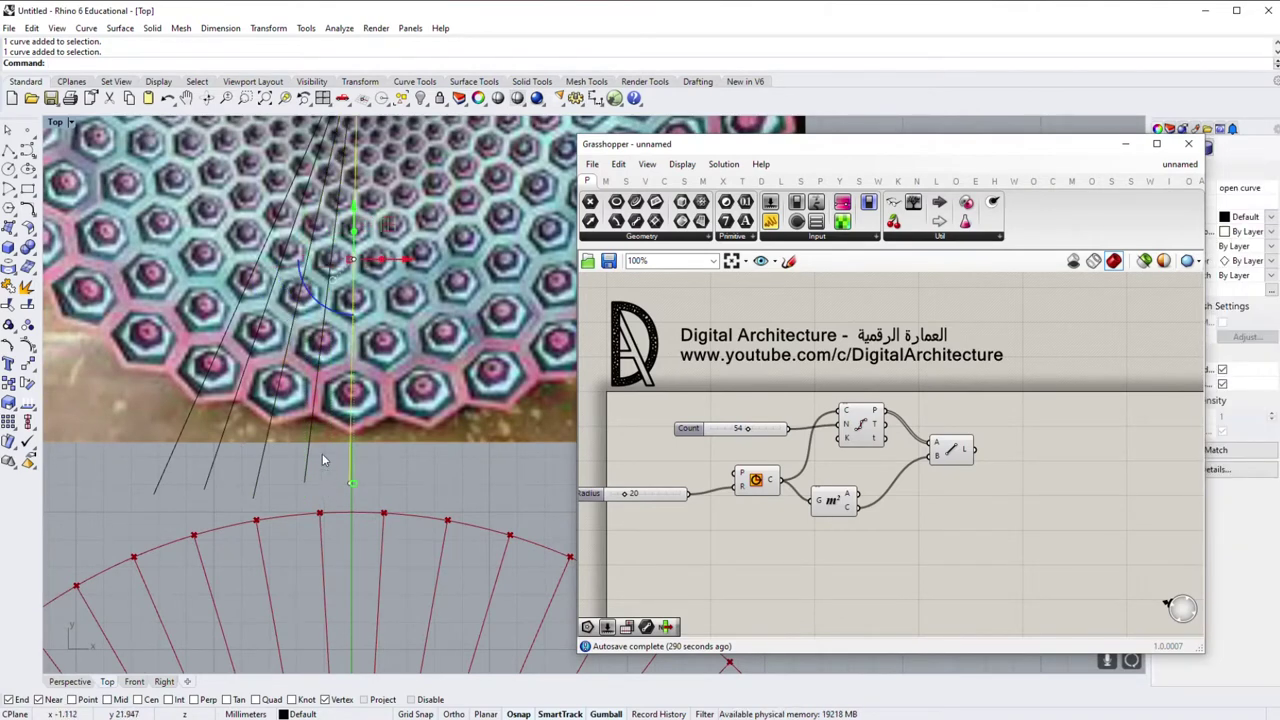
{"action": "left_click", "coordinate": [364, 446]}
{"action": "left_click_drag", "start_coordinate": [364, 446], "coordinate": [358, 459]}
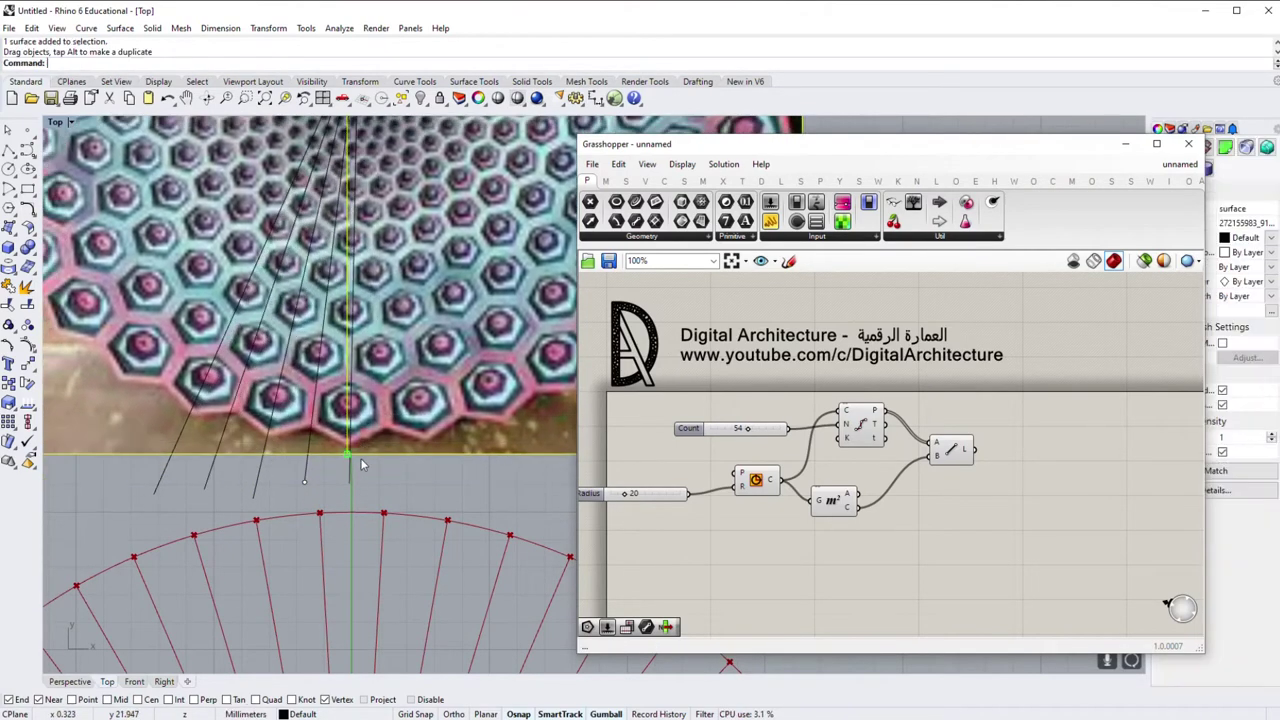
{"action": "key", "text": "ctrl+z"}
{"action": "left_click", "coordinate": [303, 490]}
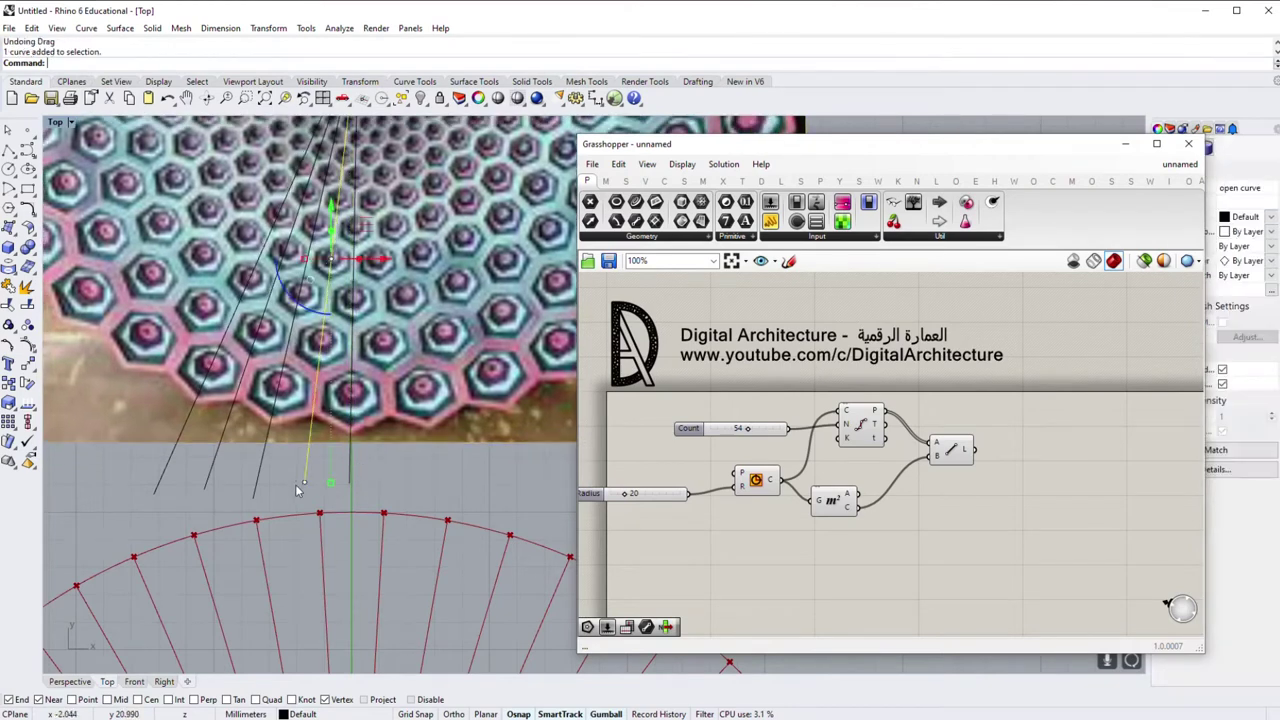
{"action": "left_click", "coordinate": [229, 410]}
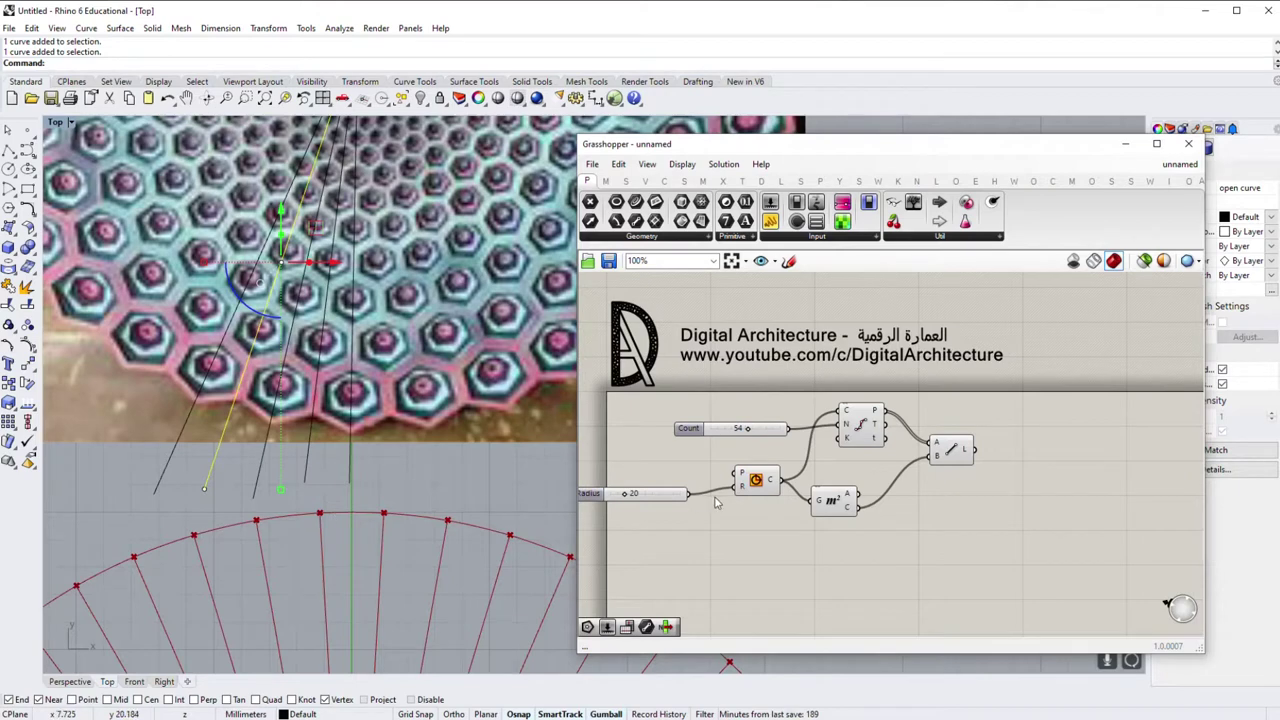
{"action": "scroll", "coordinate": [715, 503], "scroll_direction": "down", "scroll_amount": 3}
{"action": "double_click", "coordinate": [861, 505]}
{"action": "type", "text": "cul"}
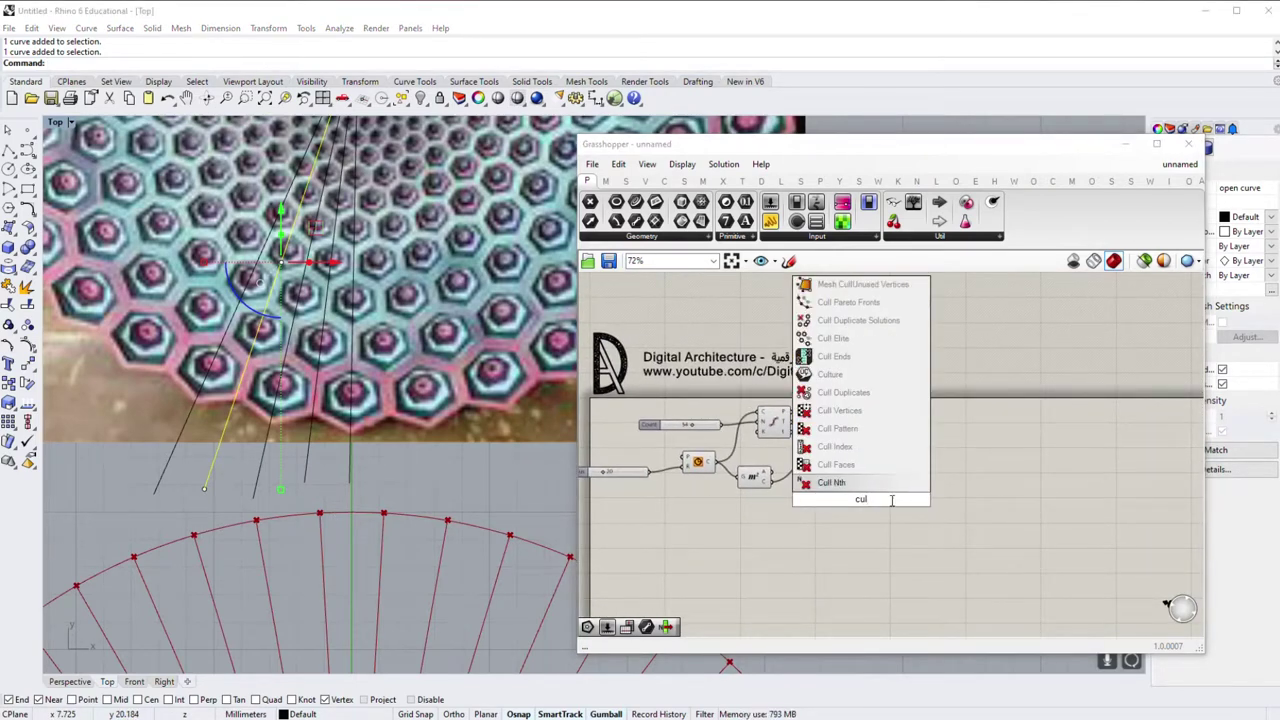
Step: Add a Cull Pattern component and feed the Line component's lines into its list
{"action": "left_click", "coordinate": [835, 428]}
{"action": "left_click_drag", "start_coordinate": [860, 502], "coordinate": [898, 432]}
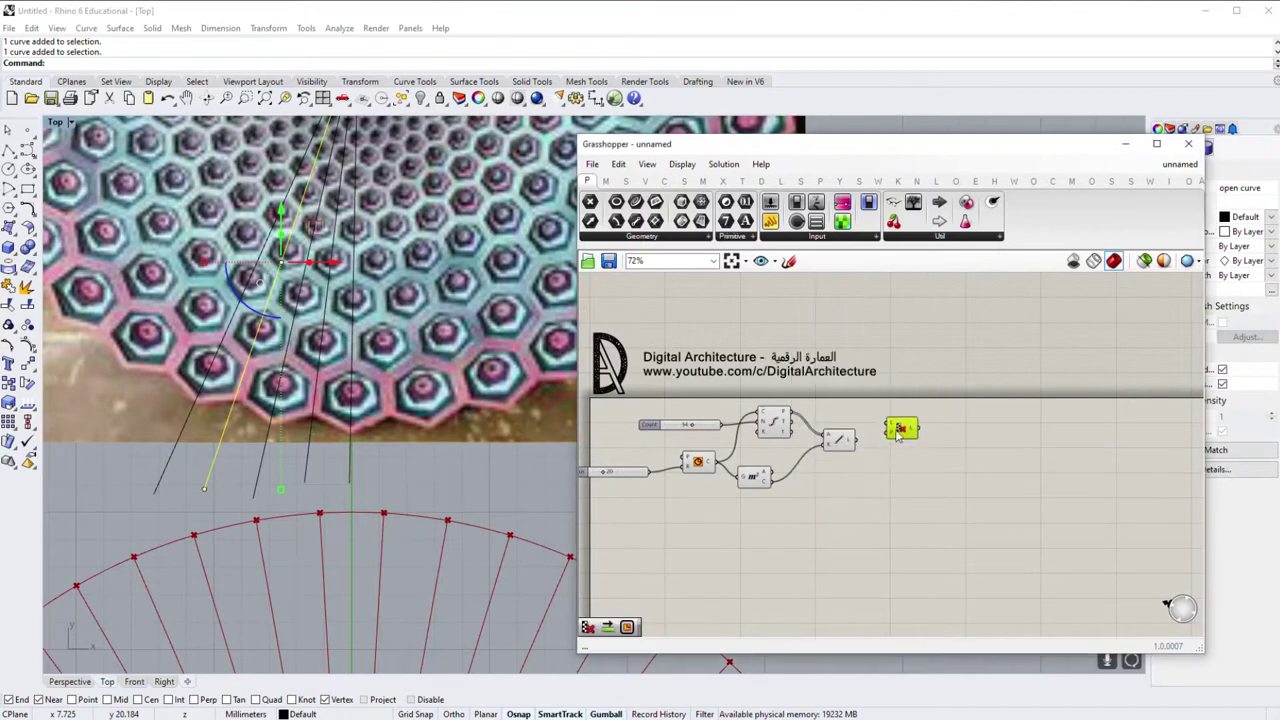
{"action": "scroll", "coordinate": [898, 432], "scroll_direction": "up", "scroll_amount": 3}
{"action": "left_click", "coordinate": [808, 475]}
{"action": "left_click_drag", "start_coordinate": [808, 483], "coordinate": [811, 483]}
{"action": "left_click_drag", "start_coordinate": [952, 432], "coordinate": [964, 427]}
{"action": "mouse_move", "coordinate": [845, 472]}
{"action": "left_mouse_down"}
{"action": "mouse_move", "coordinate": [906, 408]}
{"action": "mouse_move", "coordinate": [945, 415]}
{"action": "left_mouse_up"}
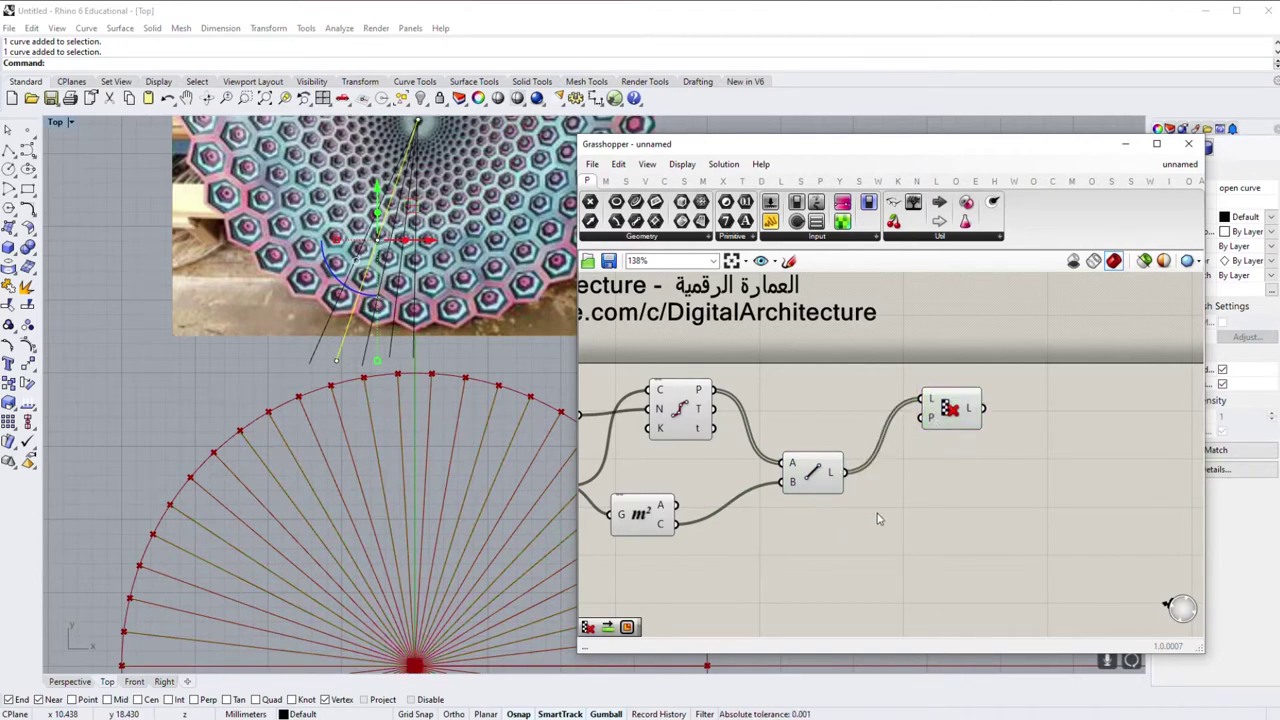
{"action": "scroll", "coordinate": [380, 430], "scroll_direction": "up", "scroll_amount": 1}
{"action": "scroll", "coordinate": [375, 421], "scroll_direction": "up", "scroll_amount": 1}
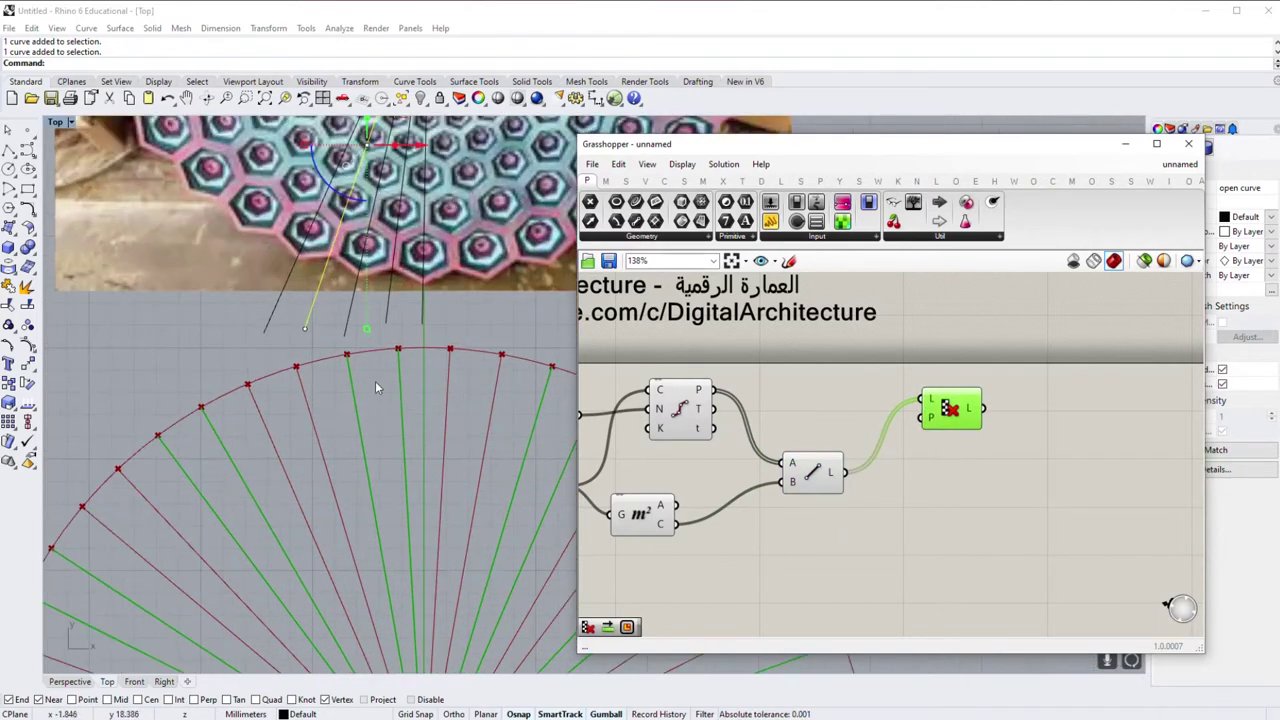
Step: Set the cull pattern to the booleans False, True
{"action": "right_click", "coordinate": [932, 424]}
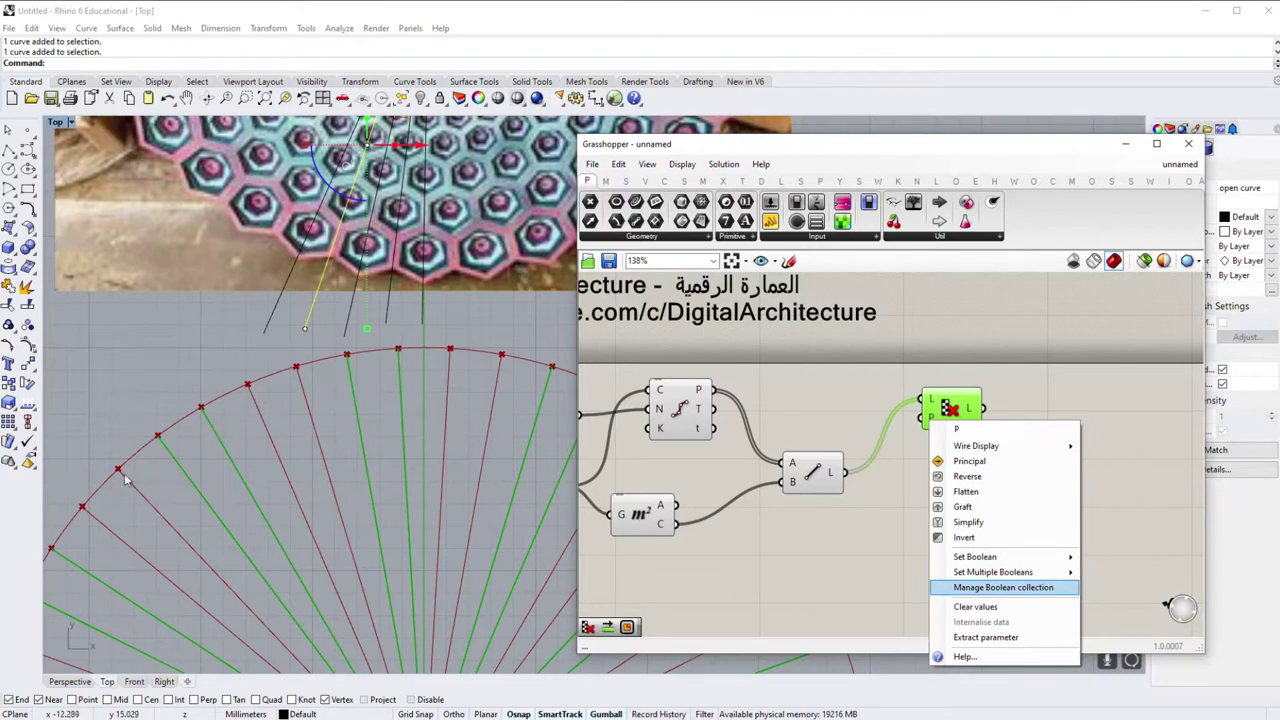
{"action": "mouse_move", "coordinate": [993, 572]}
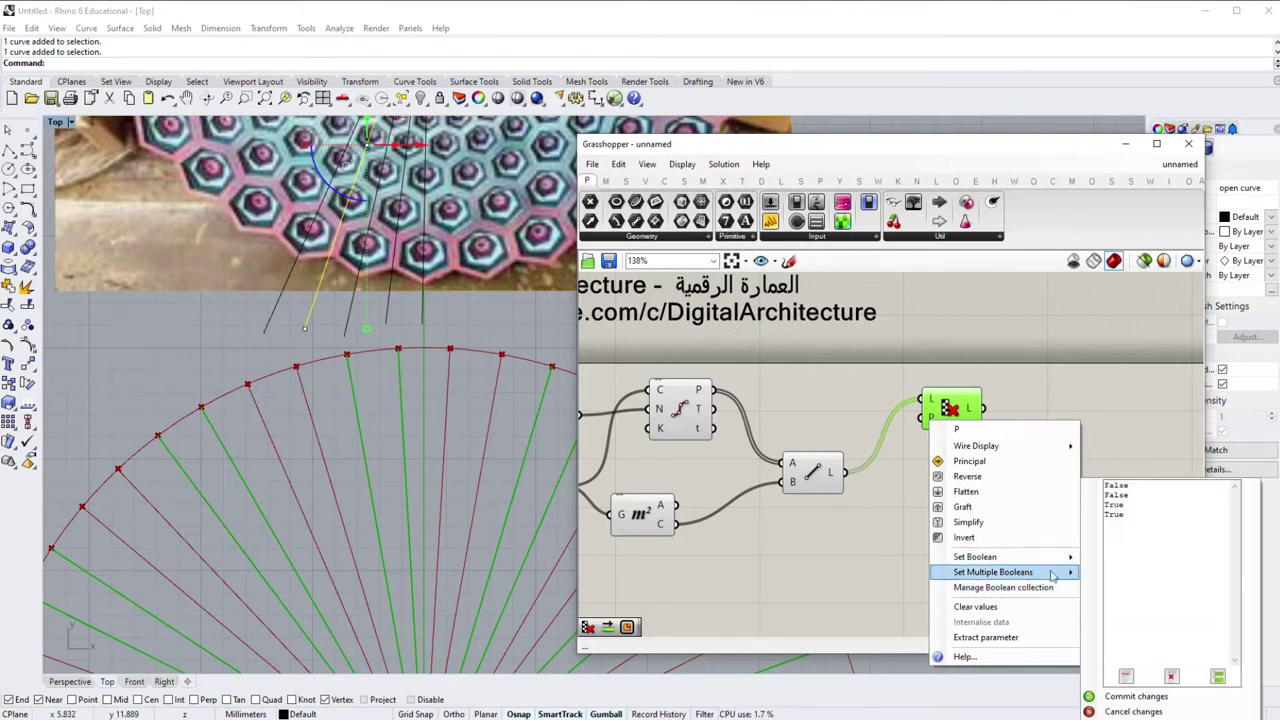
{"action": "left_click_drag", "start_coordinate": [1146, 513], "coordinate": [1096, 495]}
{"action": "key", "text": "Delete"}
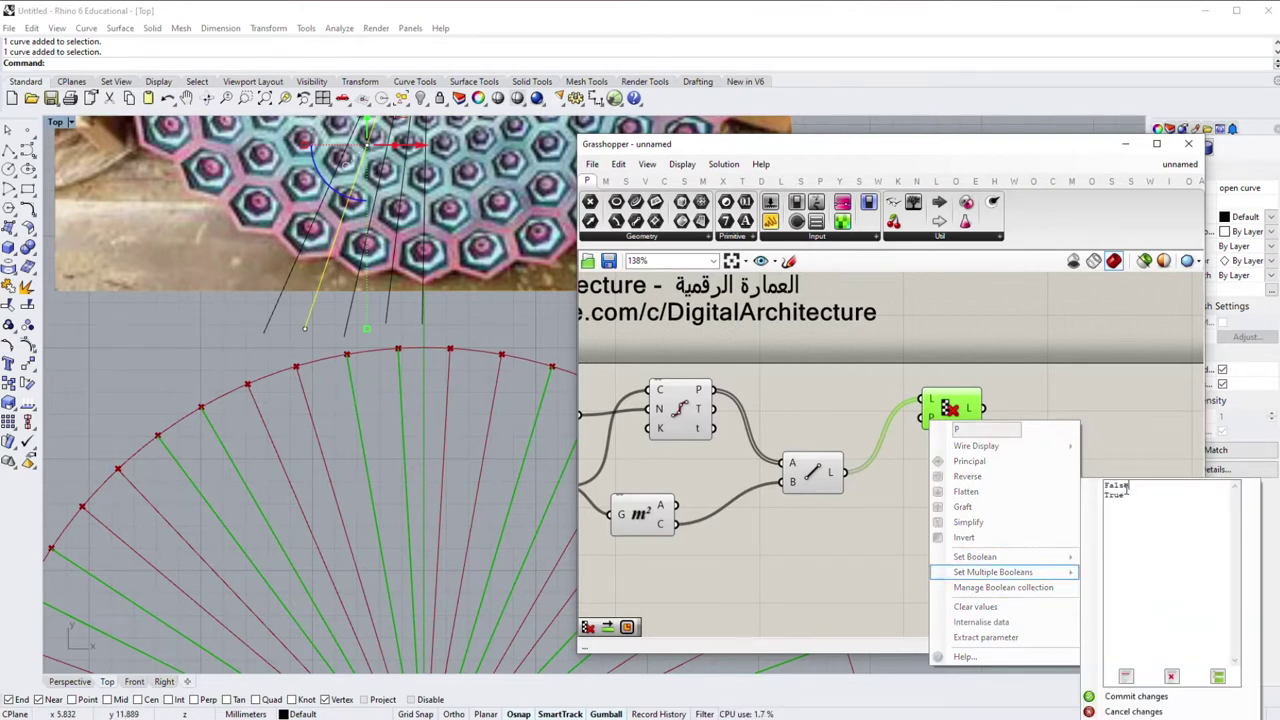
{"action": "left_click", "coordinate": [1122, 692]}
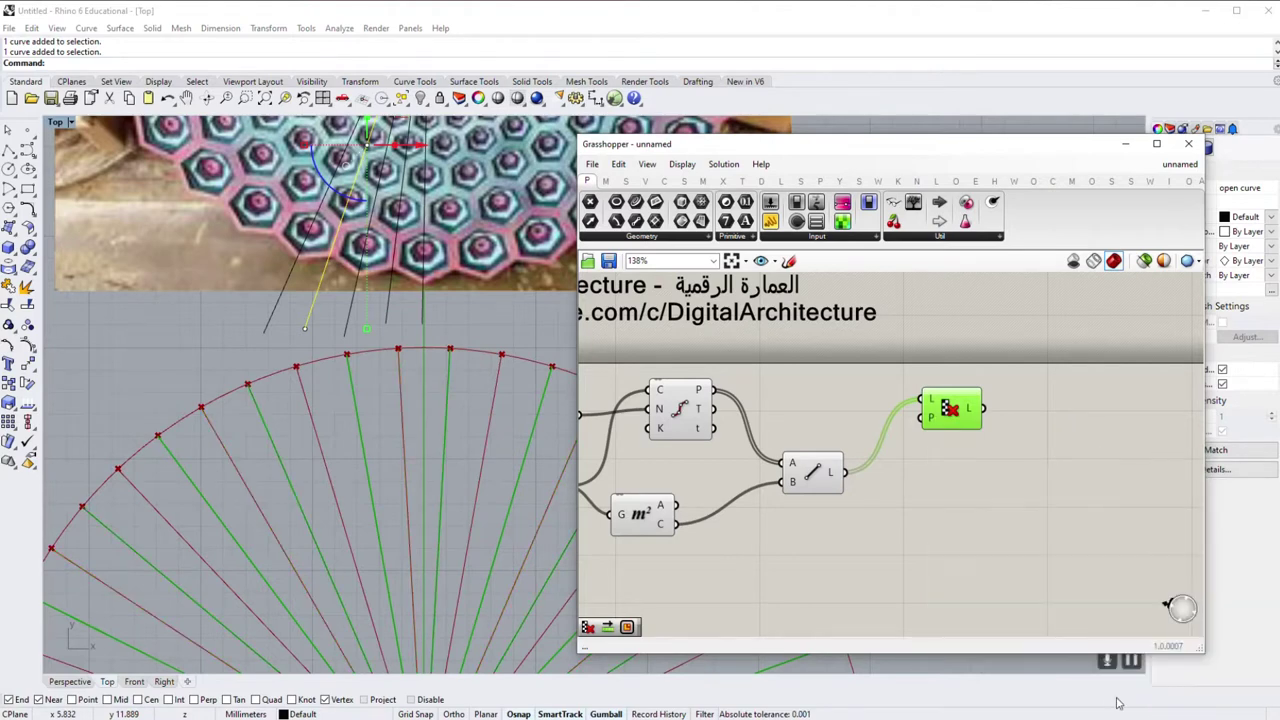
Step: Pan and zoom the Rhino view to check that only alternate radial lines remain
{"action": "scroll", "coordinate": [411, 420], "scroll_direction": "down", "scroll_amount": 3}
{"action": "right_click_drag", "start_coordinate": [411, 420], "coordinate": [412, 323]}
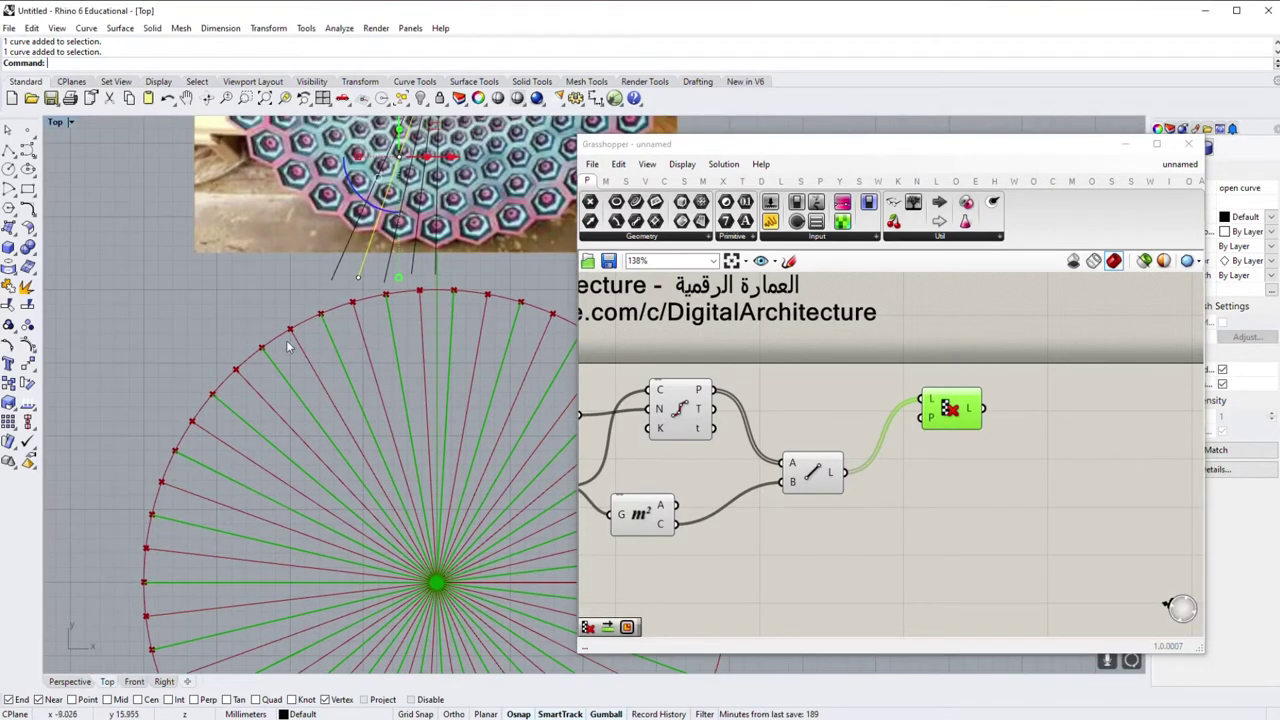
{"action": "right_click_drag", "start_coordinate": [287, 347], "coordinate": [230, 160]}
{"action": "scroll", "coordinate": [392, 347], "scroll_direction": "down", "scroll_amount": 3}
{"action": "right_click_drag", "start_coordinate": [392, 347], "coordinate": [352, 493]}
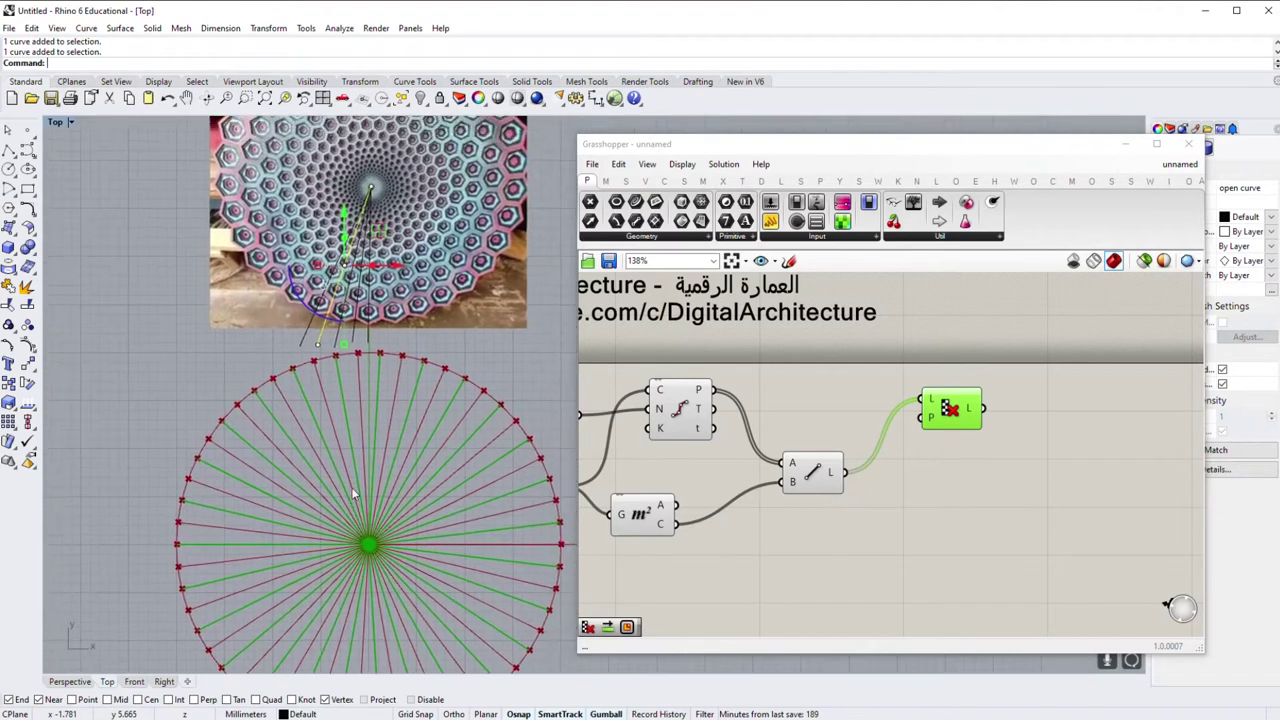
{"action": "scroll", "coordinate": [377, 310], "scroll_direction": "up", "scroll_amount": 4}
{"action": "scroll", "coordinate": [421, 447], "scroll_direction": "up", "scroll_amount": 2}
{"action": "left_click_drag", "start_coordinate": [944, 408], "coordinate": [941, 400]}
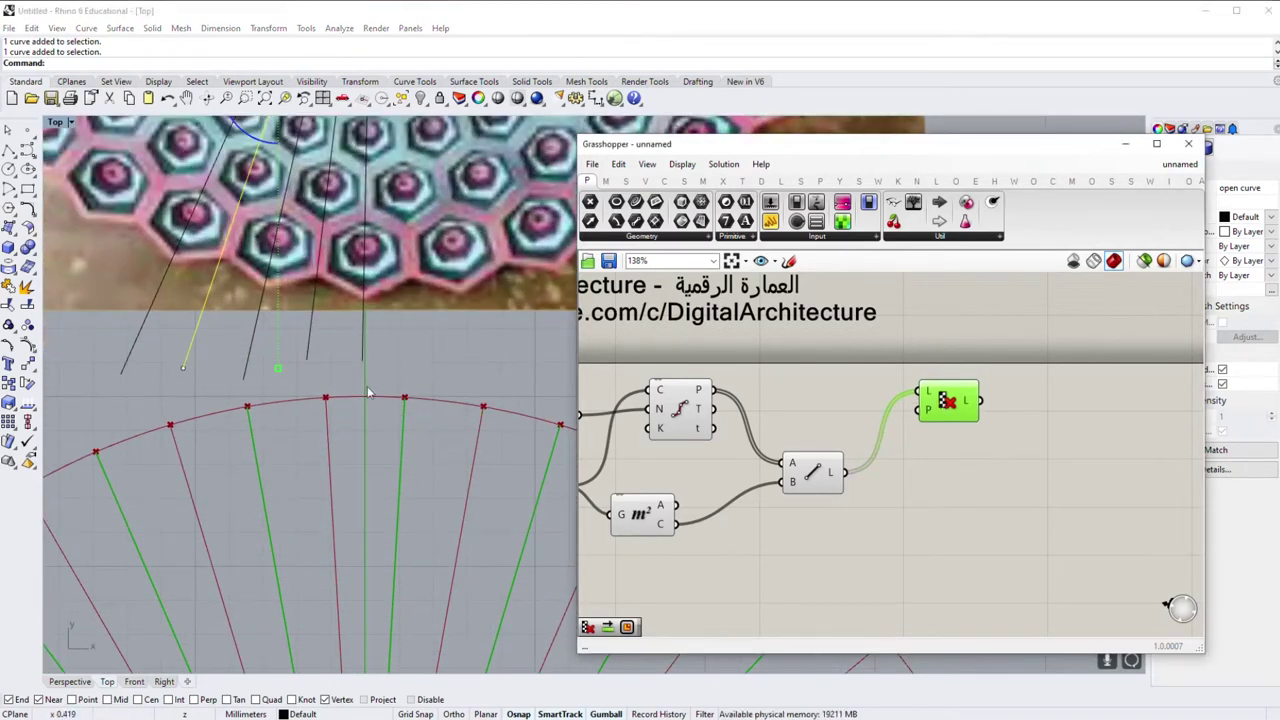
{"action": "left_click", "coordinate": [325, 417]}
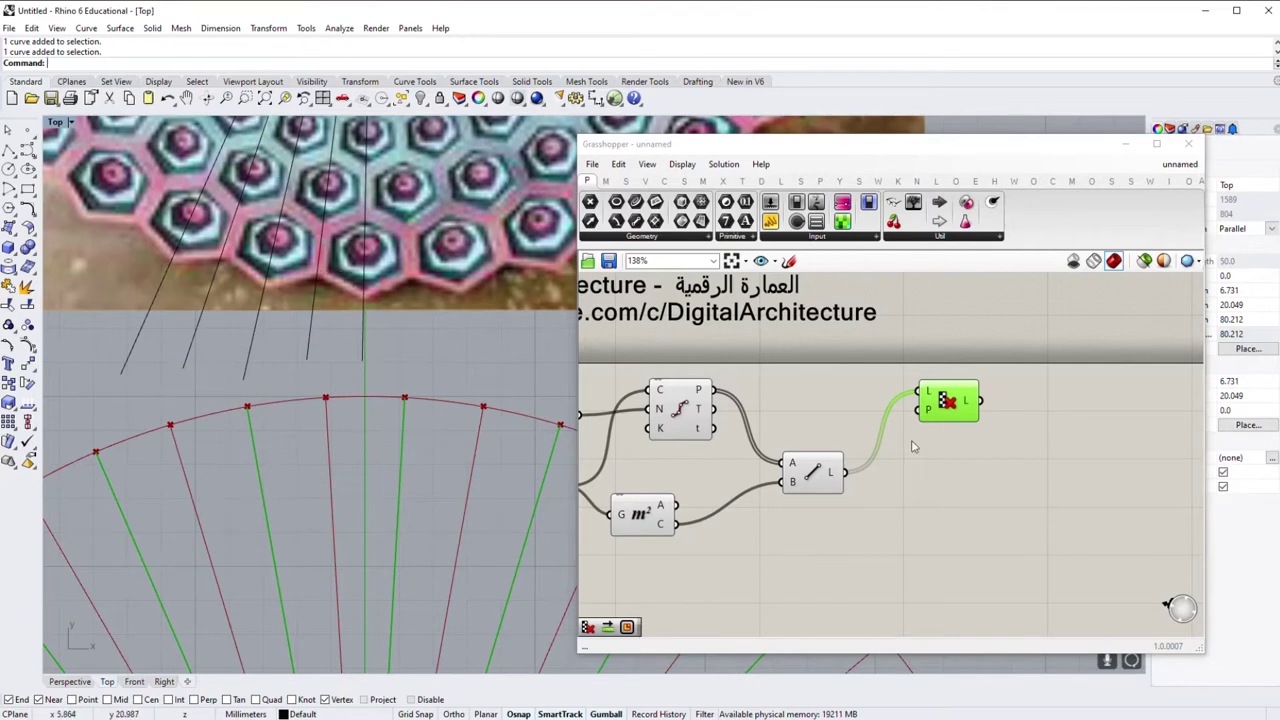
{"action": "scroll", "coordinate": [330, 165], "scroll_direction": "down", "scroll_amount": 1}
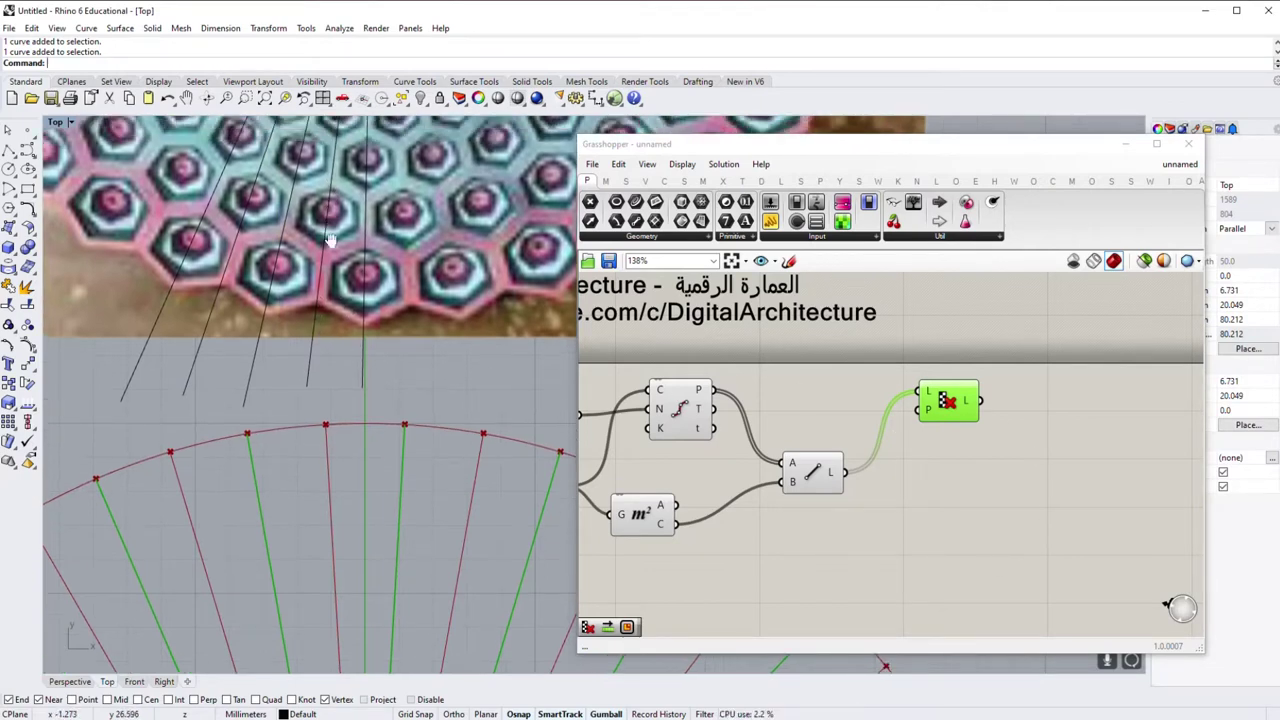
{"action": "scroll", "coordinate": [325, 250], "scroll_direction": "down", "scroll_amount": 2}
{"action": "scroll", "coordinate": [325, 320], "scroll_direction": "down", "scroll_amount": 1}
{"action": "scroll", "coordinate": [347, 376], "scroll_direction": "down", "scroll_amount": 1}
{"action": "right_click_drag", "start_coordinate": [347, 376], "coordinate": [327, 344]}
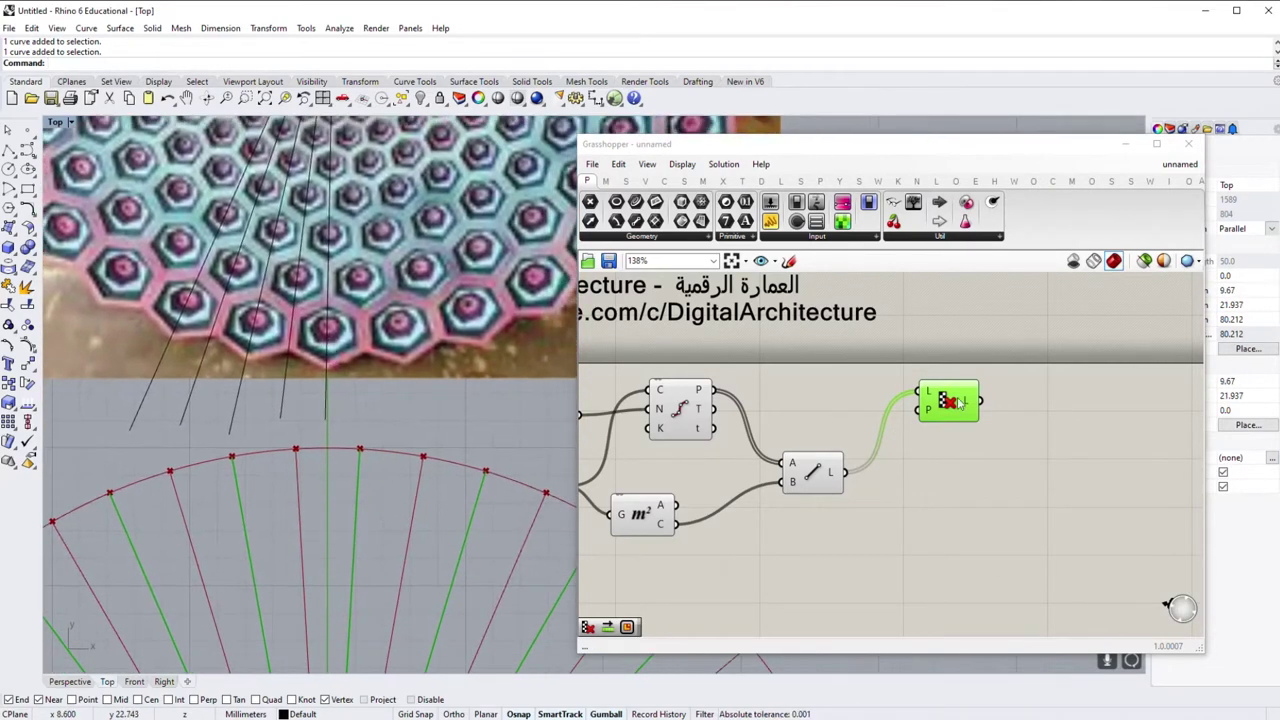
{"action": "left_click", "coordinate": [948, 391]}
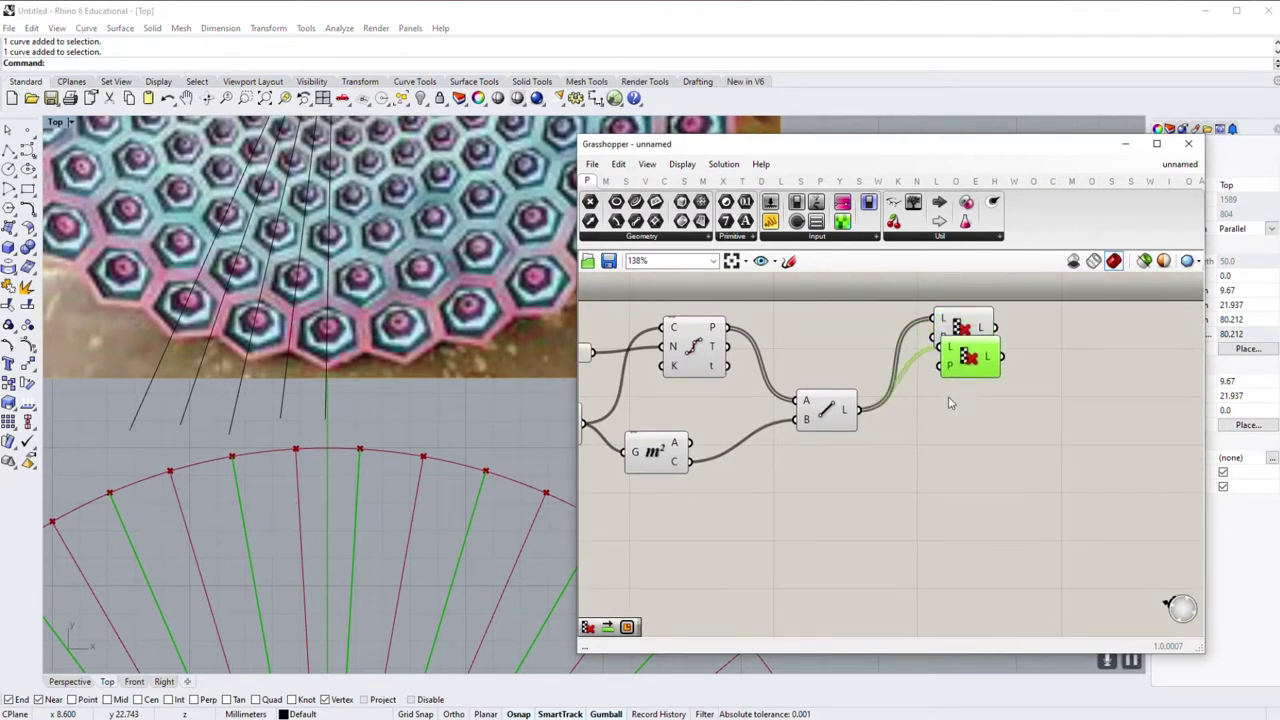
Step: Duplicate the Cull Pattern component below the original and invert the copy's pattern input
{"action": "left_click_drag", "start_coordinate": [945, 330], "coordinate": [952, 452], "text": "alt"}
{"action": "right_click", "coordinate": [944, 456]}
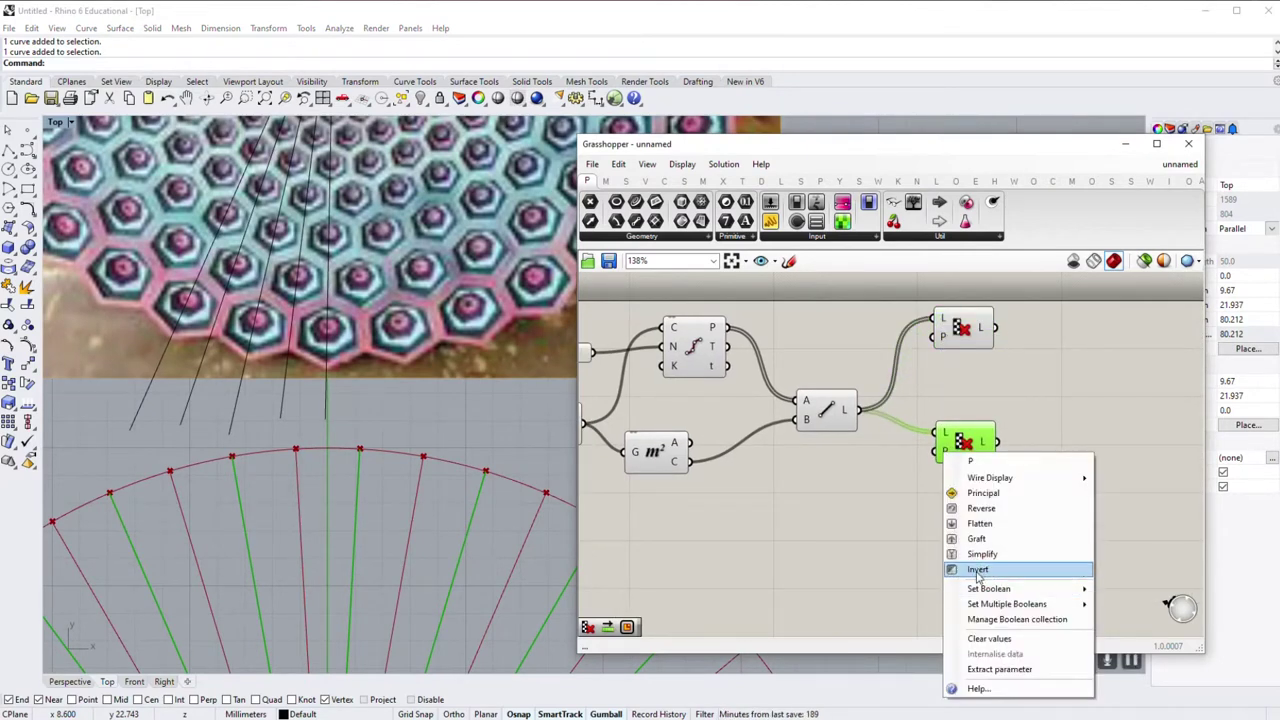
{"action": "left_click", "coordinate": [977, 570]}
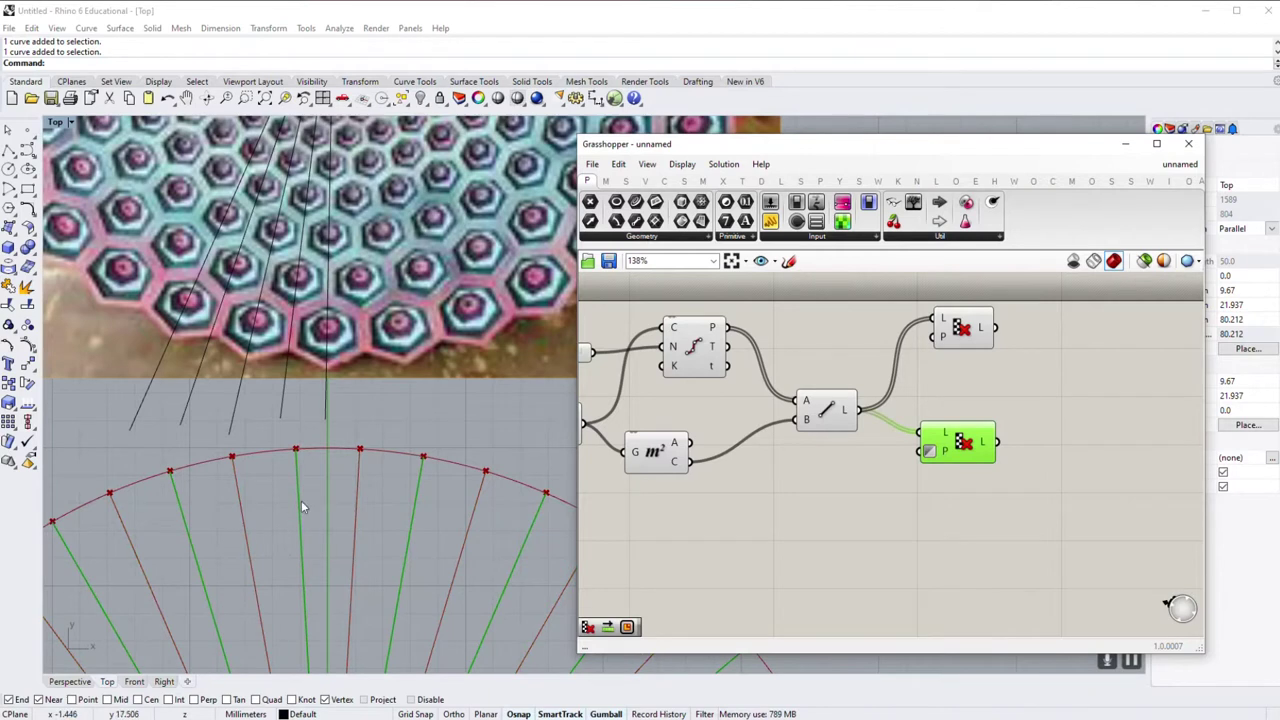
Step: Compare the original and inverted Cull Pattern previews showing alternate radial lines
{"action": "left_click", "coordinate": [958, 338]}
{"action": "left_click", "coordinate": [964, 441]}
{"action": "left_click", "coordinate": [978, 335]}
{"action": "left_click", "coordinate": [968, 430]}
{"action": "left_click", "coordinate": [968, 330]}
{"action": "left_click", "coordinate": [966, 420]}
{"action": "left_click", "coordinate": [966, 432]}
{"action": "left_click", "coordinate": [966, 335]}
Step: Nudge the Count slider left and select the four middle components
{"action": "scroll", "coordinate": [965, 465], "scroll_direction": "down", "scroll_amount": 3}
{"action": "left_click", "coordinate": [797, 400]}
{"action": "left_click", "coordinate": [670, 402]}
{"action": "left_click_drag", "start_coordinate": [670, 405], "coordinate": [637, 408]}
{"action": "left_click_drag", "start_coordinate": [863, 380], "coordinate": [734, 497]}
{"action": "middle_click", "coordinate": [749, 466]}
{"action": "scroll", "coordinate": [828, 440], "scroll_direction": "down", "scroll_amount": 2}
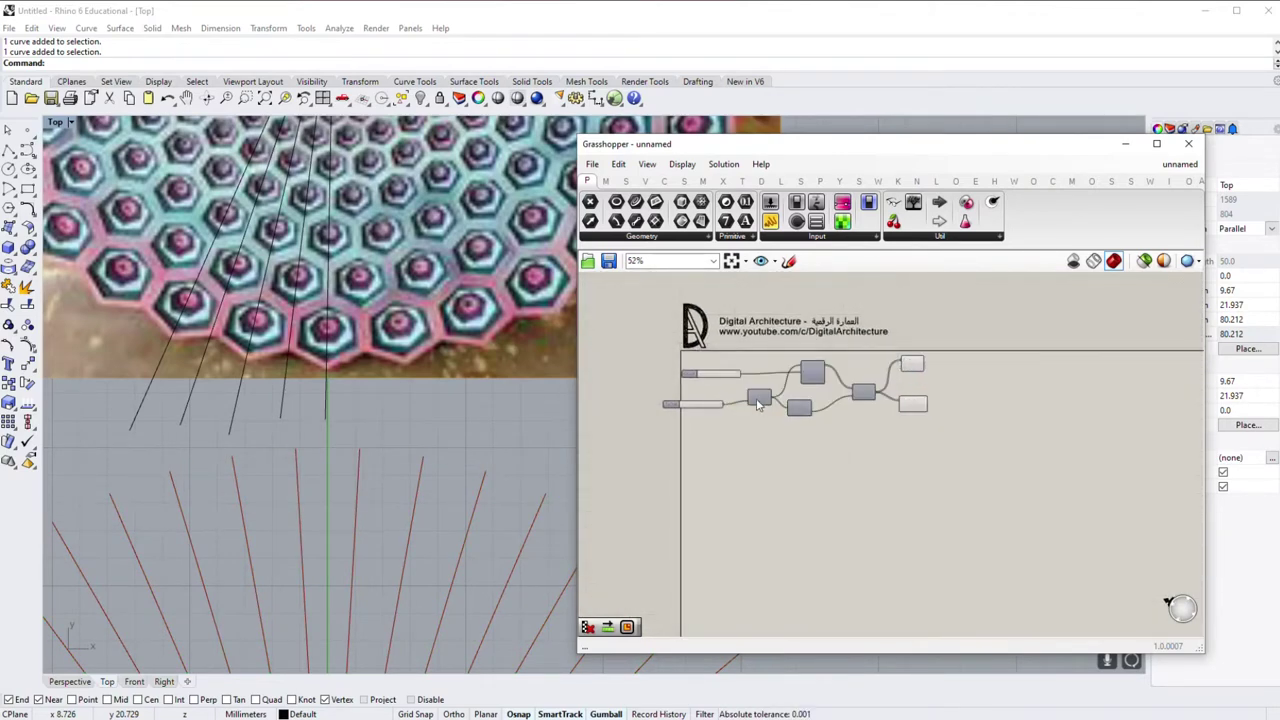
{"action": "middle_click", "coordinate": [766, 397]}
{"action": "scroll", "coordinate": [731, 414], "scroll_direction": "up", "scroll_amount": 2}
Step: Select the lower Cull Pattern and check its lines against the reference image
{"action": "left_click", "coordinate": [728, 286]}
{"action": "left_click", "coordinate": [730, 342]}
{"action": "scroll", "coordinate": [318, 461], "scroll_direction": "down", "scroll_amount": 3}
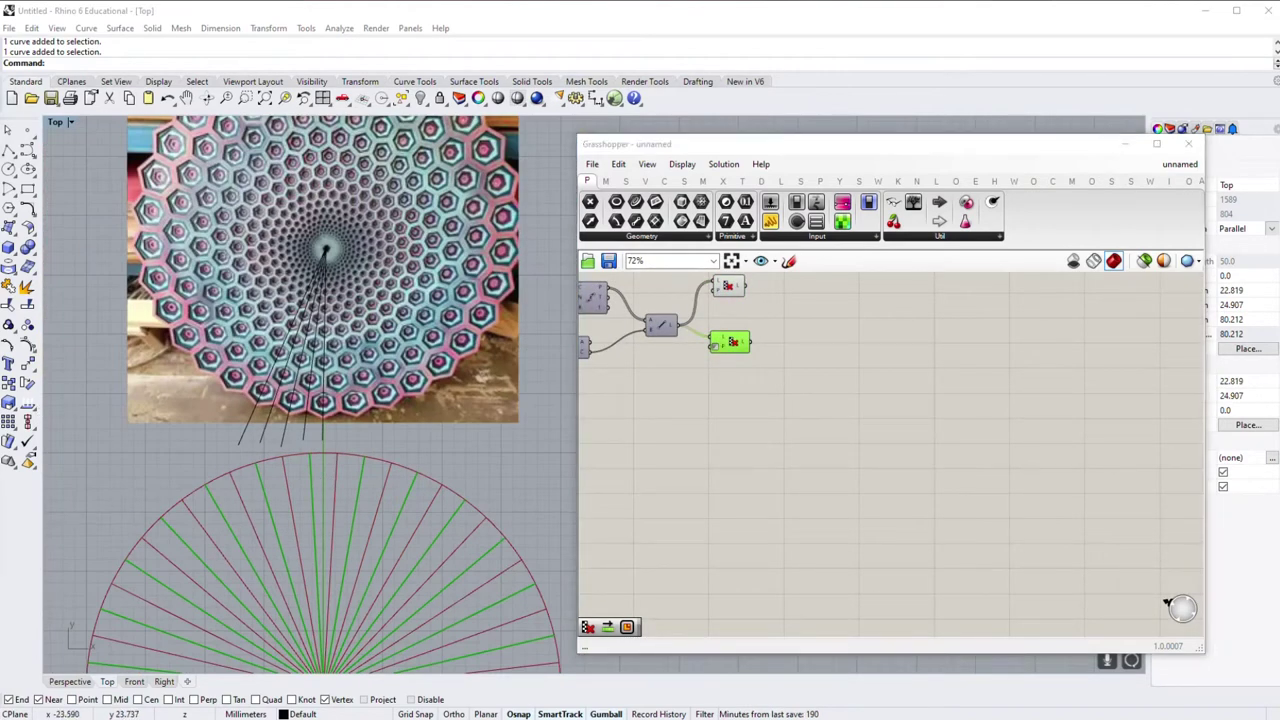
{"action": "scroll", "coordinate": [324, 300], "scroll_direction": "up", "scroll_amount": 2}
{"action": "scroll", "coordinate": [320, 420], "scroll_direction": "down", "scroll_amount": 2}
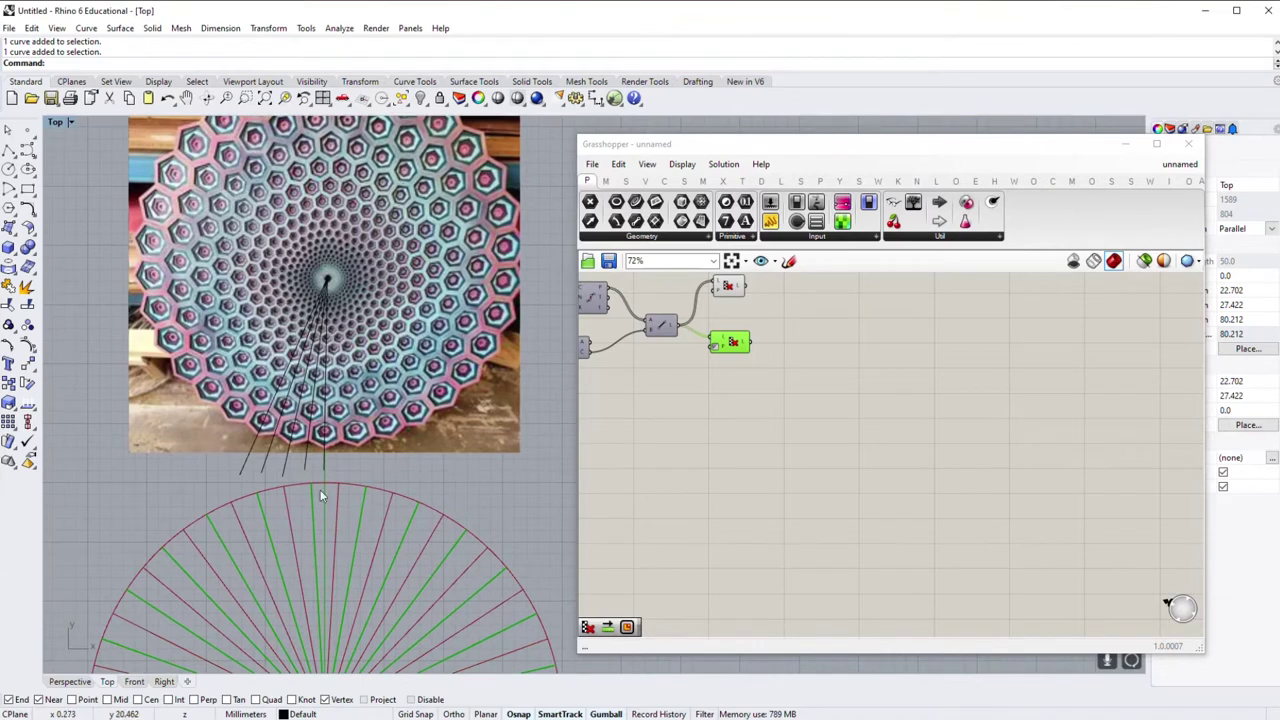
{"action": "scroll", "coordinate": [305, 420], "scroll_direction": "up", "scroll_amount": 3}
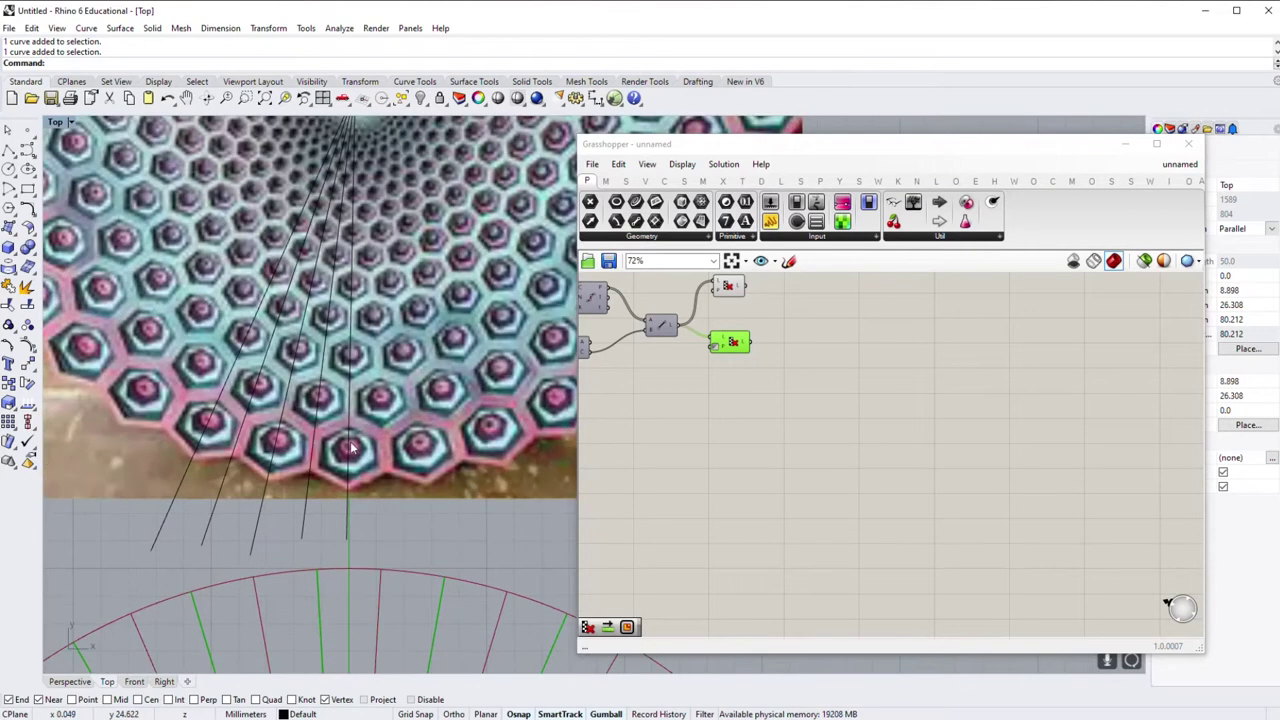
{"action": "left_click", "coordinate": [350, 450]}
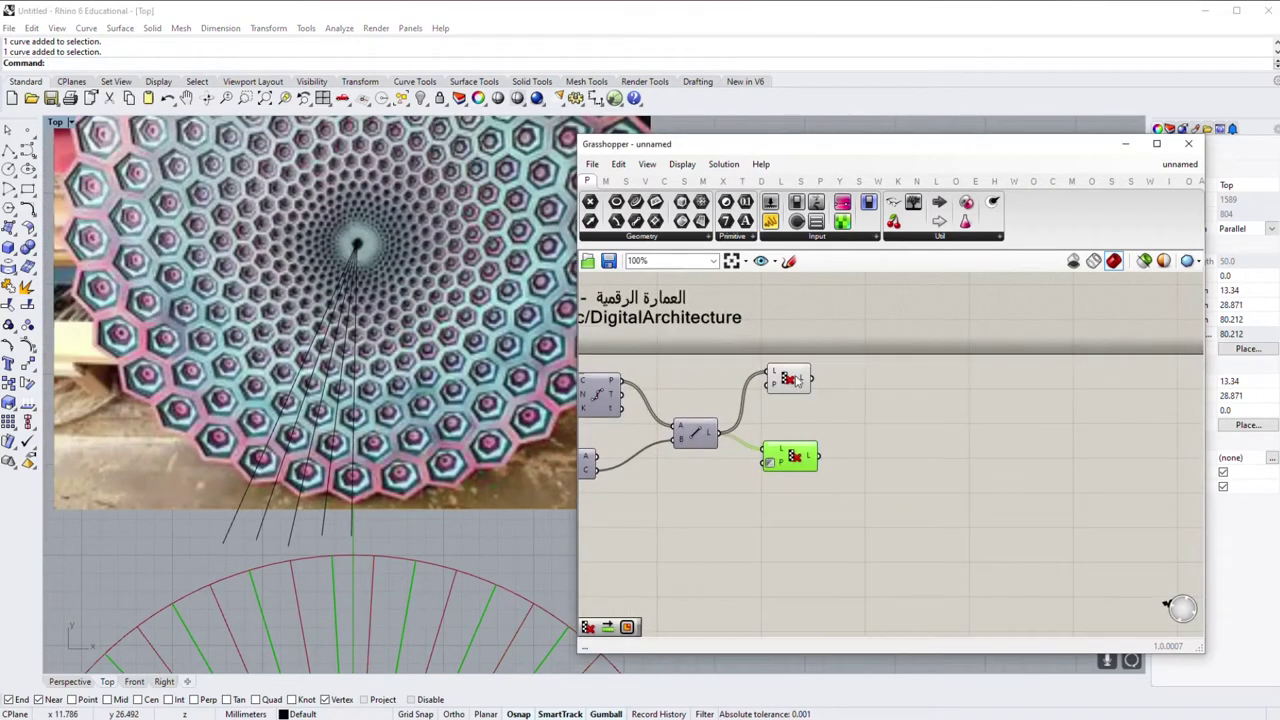
{"action": "double_click", "coordinate": [849, 390]}
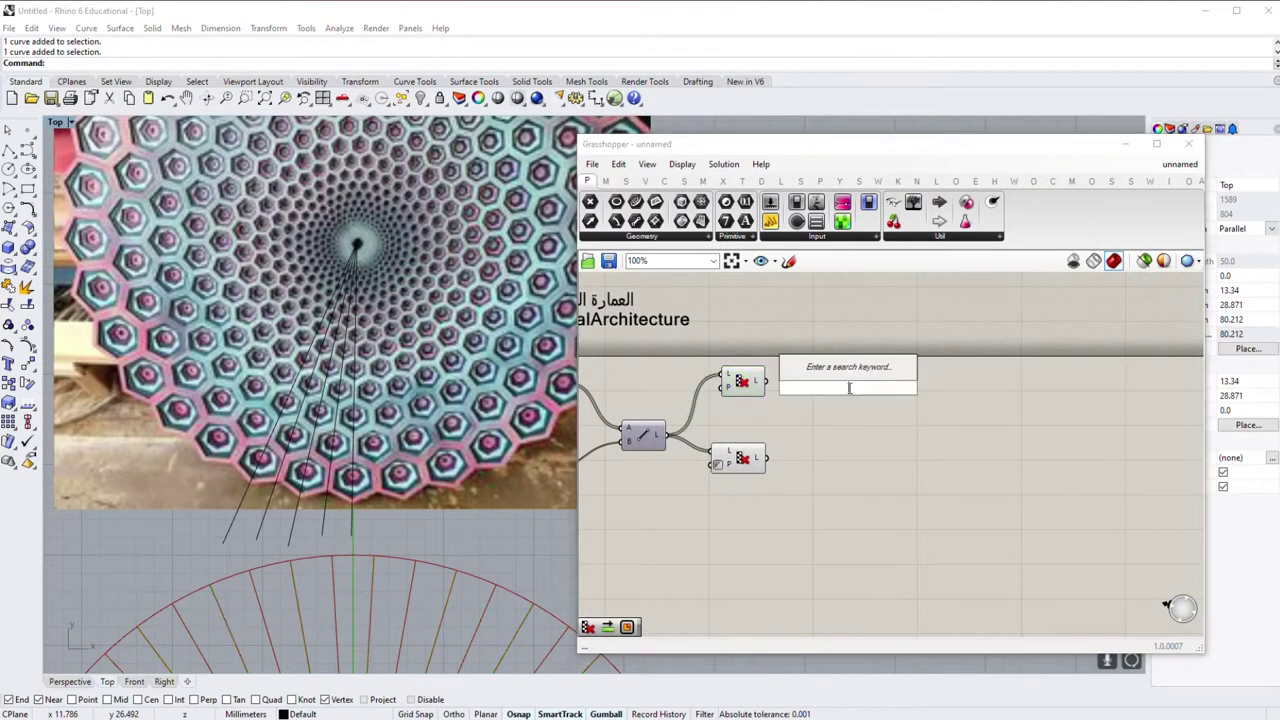
Step: Add a Divide Curve component fed by the radial lines
{"action": "type", "text": "divide"}
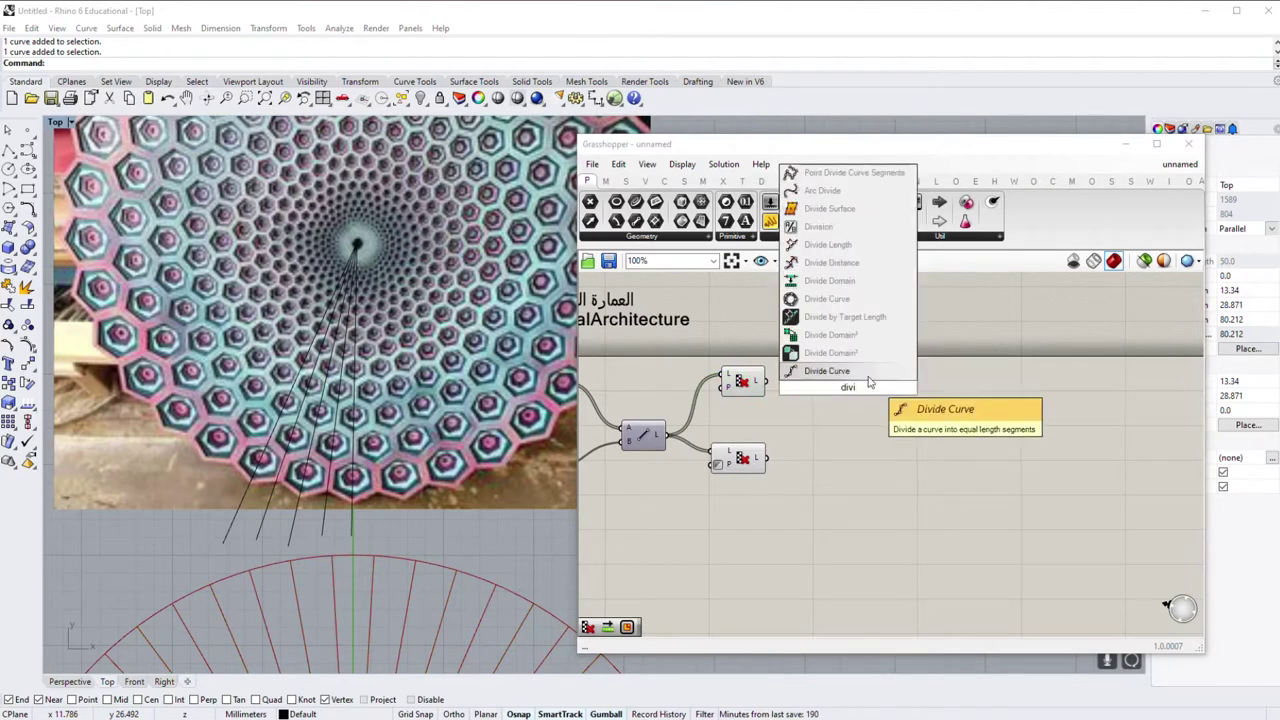
{"action": "left_click", "coordinate": [867, 378]}
{"action": "left_click_drag", "start_coordinate": [767, 381], "coordinate": [828, 378]}
{"action": "right_click_drag", "start_coordinate": [395, 625], "coordinate": [395, 477]}
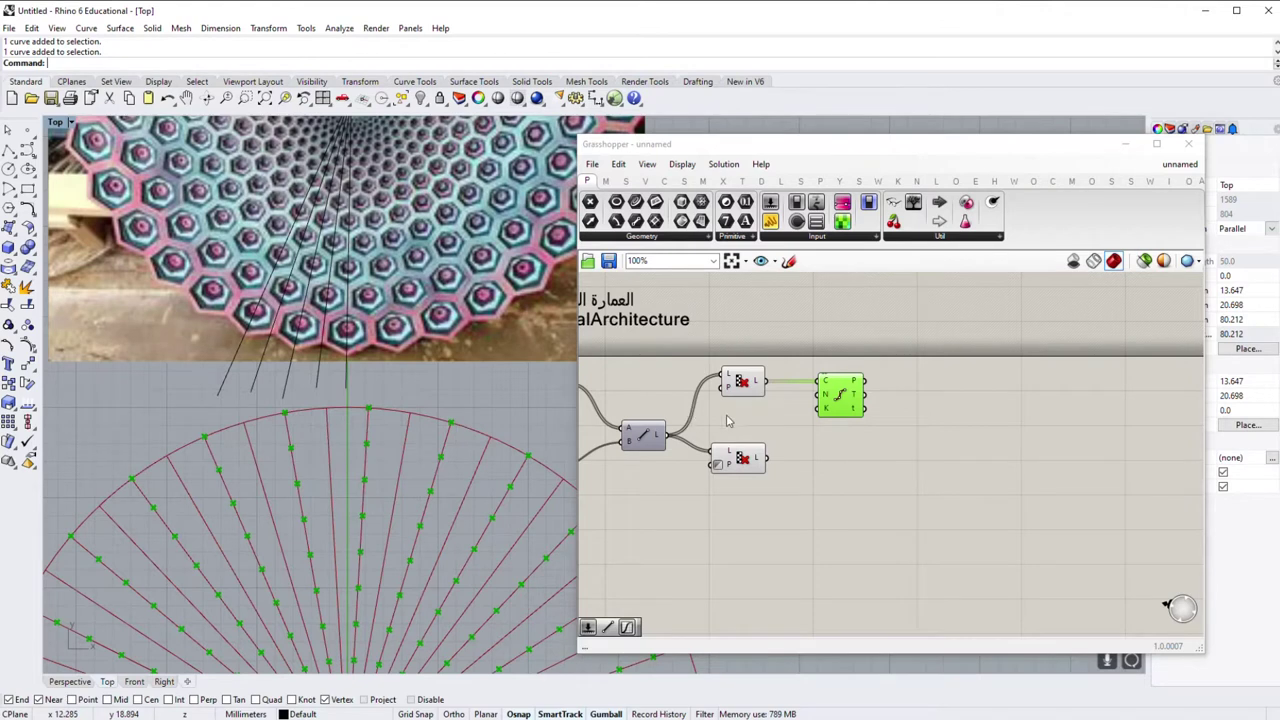
{"action": "right_click_drag", "start_coordinate": [806, 423], "coordinate": [791, 424]}
Step: Place a Polygon component centred on the division points
{"action": "double_click", "coordinate": [894, 409]}
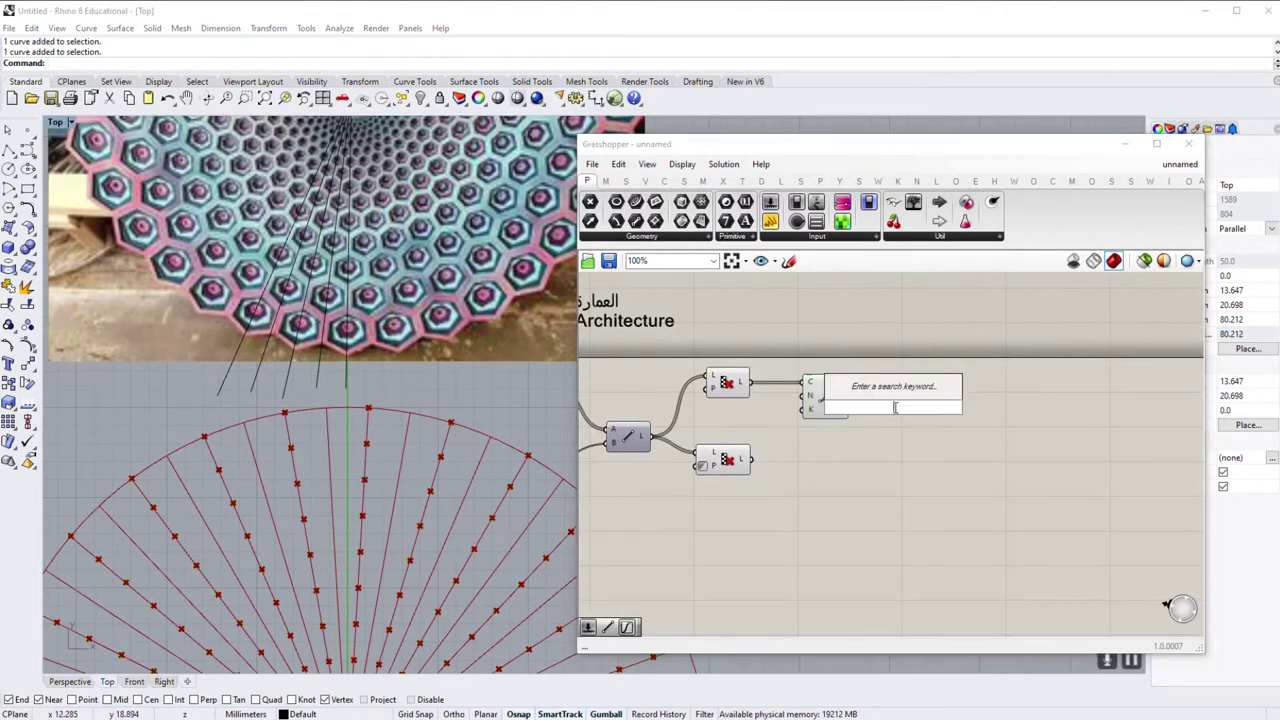
{"action": "type", "text": "polygon"}
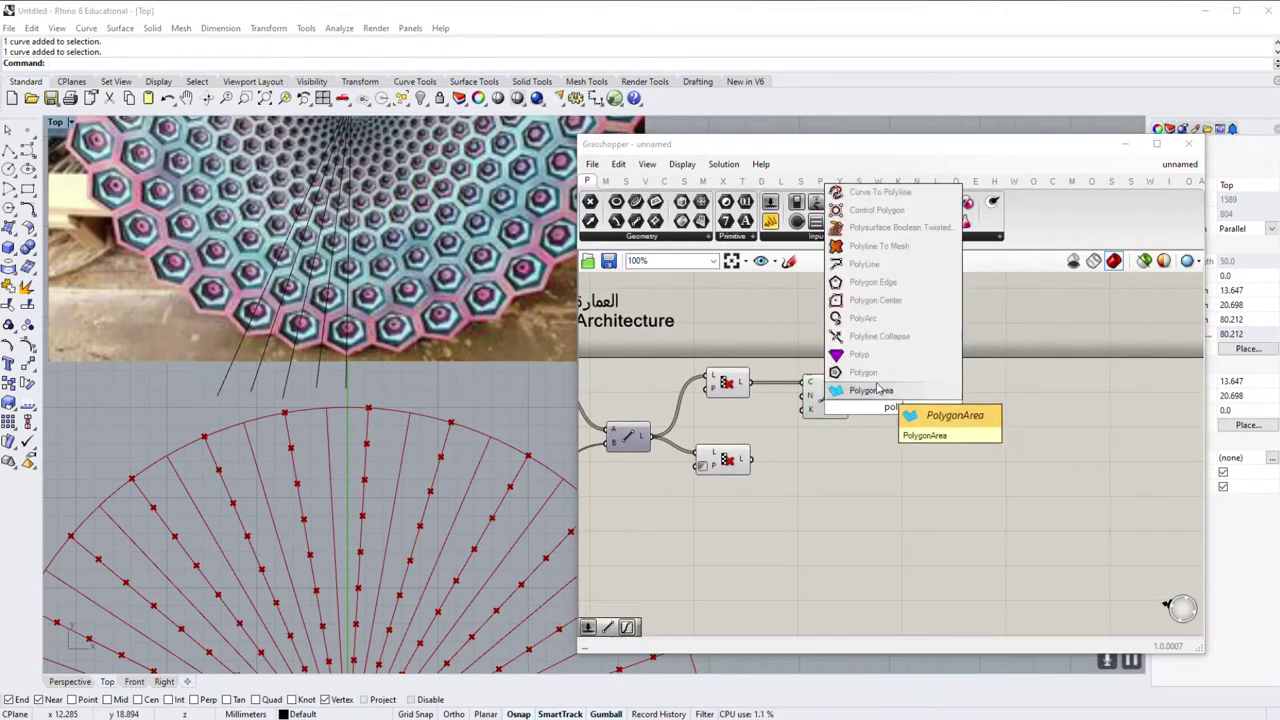
{"action": "key", "text": "Return"}
{"action": "left_click_drag", "start_coordinate": [900, 420], "coordinate": [953, 410]}
{"action": "mouse_move", "coordinate": [851, 381]}
{"action": "left_mouse_down"}
{"action": "mouse_move", "coordinate": [923, 381]}
{"action": "mouse_move", "coordinate": [969, 405]}
{"action": "left_mouse_up"}
Step: Wire a Number Slider into the Polygon radius and set it to 0.7
{"action": "double_click", "coordinate": [903, 446]}
{"action": "type", "text": "0."}
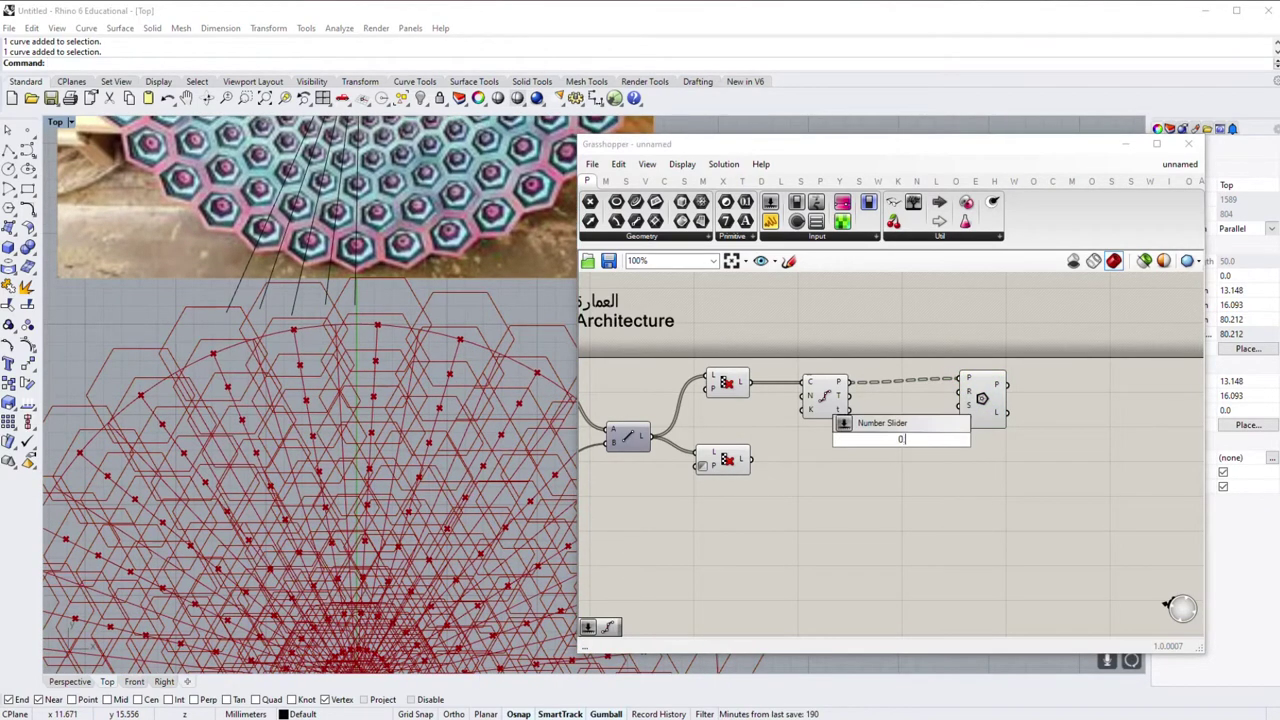
{"action": "type", "text": "2"}
{"action": "key", "text": "Return"}
{"action": "left_click_drag", "start_coordinate": [958, 440], "coordinate": [958, 392]}
{"action": "scroll", "coordinate": [935, 440], "scroll_direction": "up", "scroll_amount": 2}
{"action": "scroll", "coordinate": [935, 440], "scroll_direction": "up", "scroll_amount": 2}
{"action": "left_click_drag", "start_coordinate": [857, 437], "coordinate": [922, 437]}
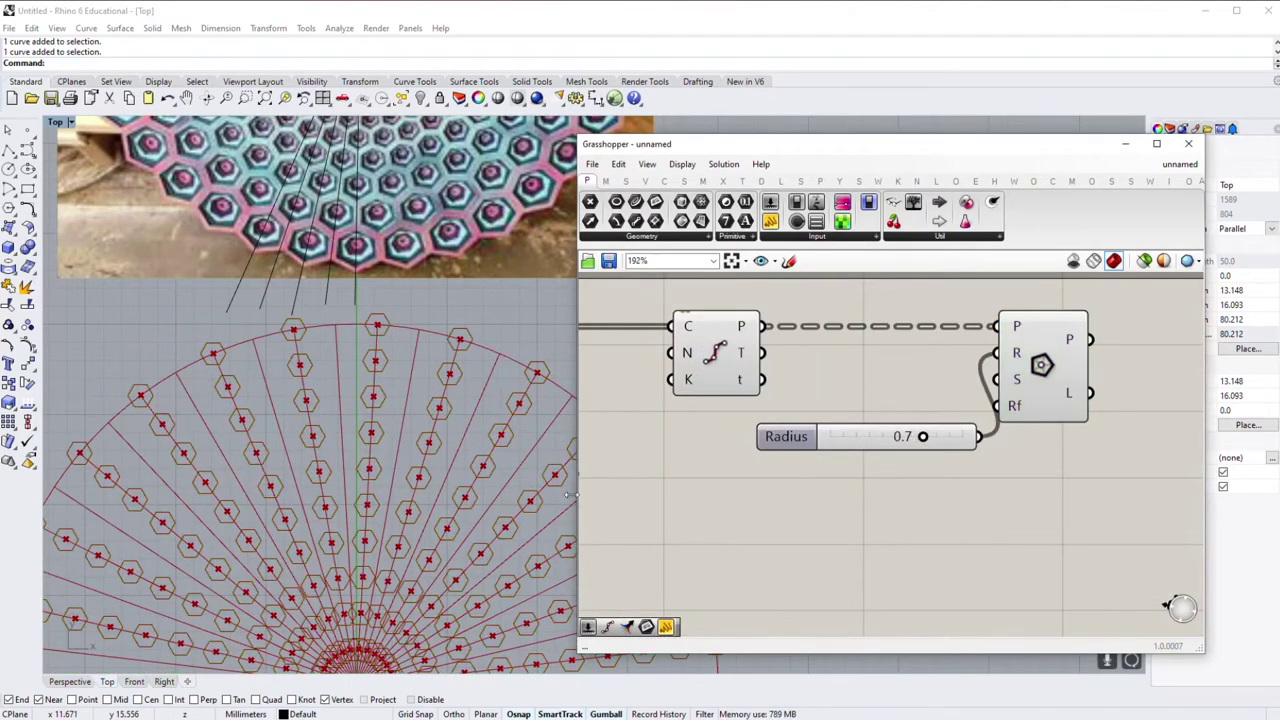
Step: Pan and zoom the Top view to inspect the 0.7-radius hexagons along the lines
{"action": "scroll", "coordinate": [350, 455], "scroll_direction": "up", "scroll_amount": 3}
{"action": "scroll", "coordinate": [350, 455], "scroll_direction": "up", "scroll_amount": 3}
{"action": "scroll", "coordinate": [320, 266], "scroll_direction": "down", "scroll_amount": 1}
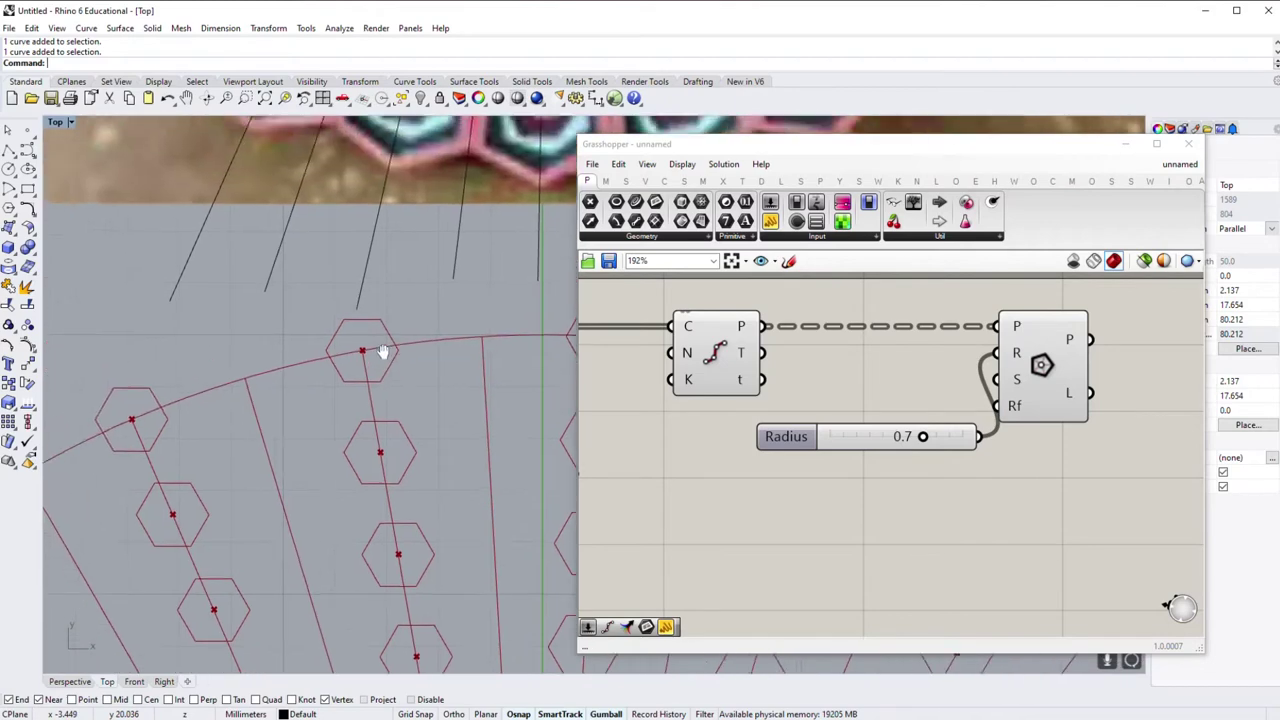
{"action": "scroll", "coordinate": [371, 351], "scroll_direction": "down", "scroll_amount": 2}
{"action": "right_click_drag", "start_coordinate": [152, 470], "coordinate": [252, 430]}
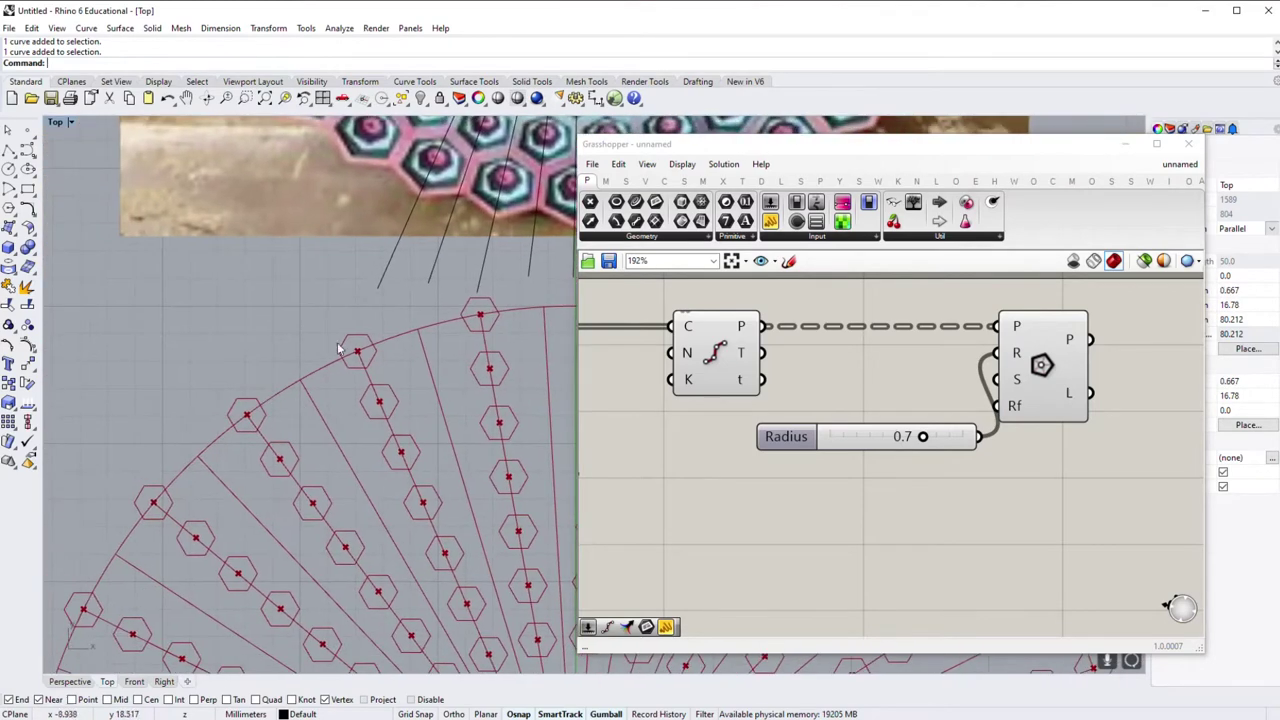
{"action": "scroll", "coordinate": [178, 456], "scroll_direction": "down", "scroll_amount": 2}
{"action": "scroll", "coordinate": [134, 587], "scroll_direction": "up", "scroll_amount": 2}
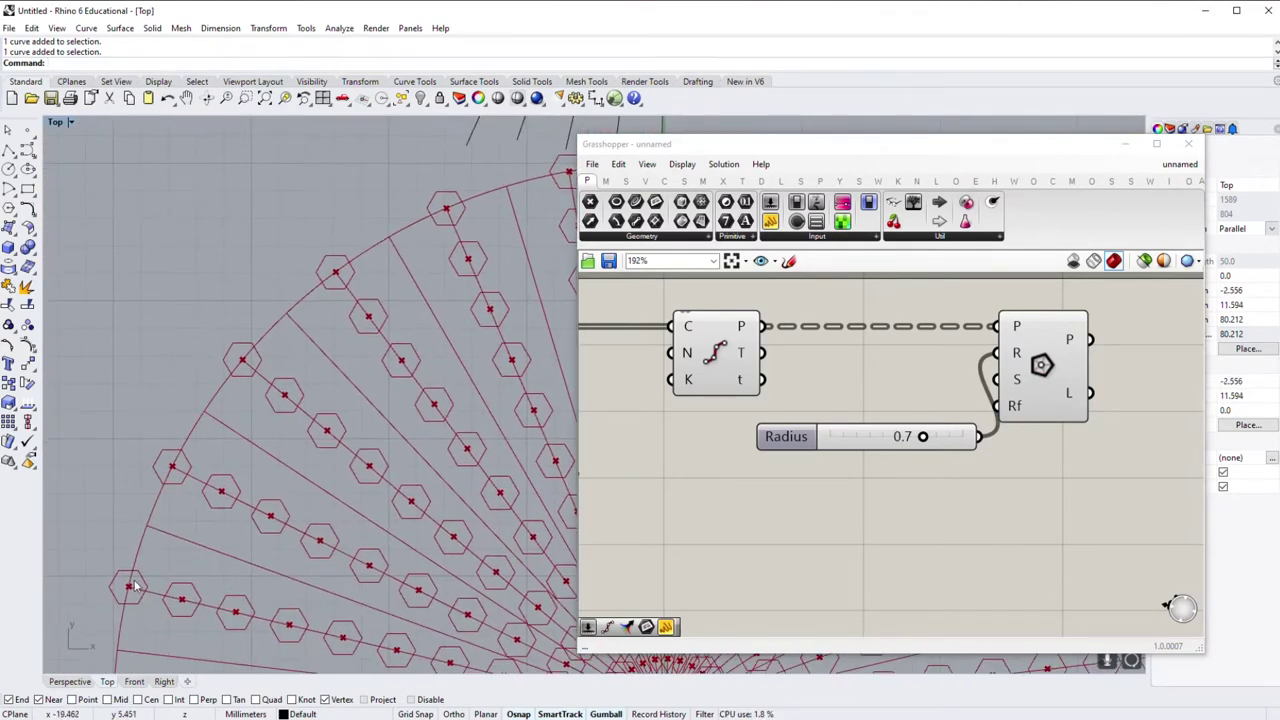
{"action": "scroll", "coordinate": [135, 610], "scroll_direction": "down", "scroll_amount": 3}
{"action": "scroll", "coordinate": [352, 393], "scroll_direction": "up", "scroll_amount": 5}
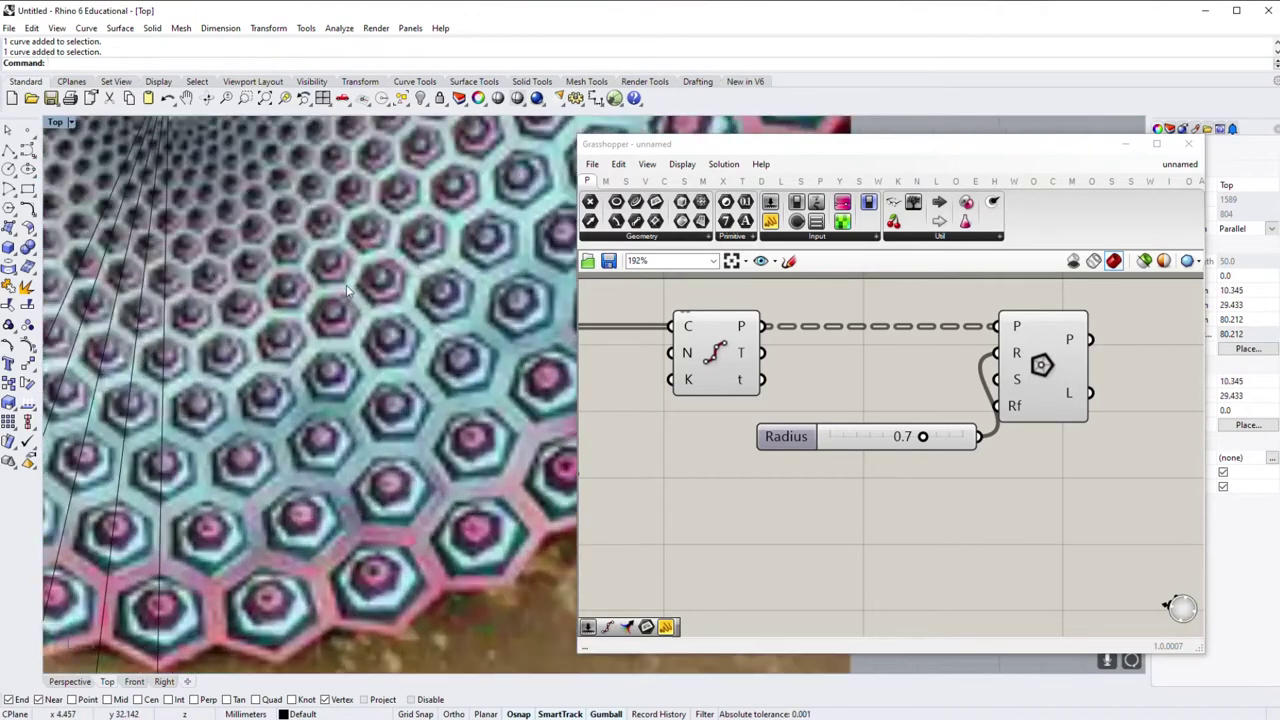
{"action": "scroll", "coordinate": [260, 572], "scroll_direction": "down", "scroll_amount": 2}
{"action": "scroll", "coordinate": [270, 480], "scroll_direction": "down", "scroll_amount": 2}
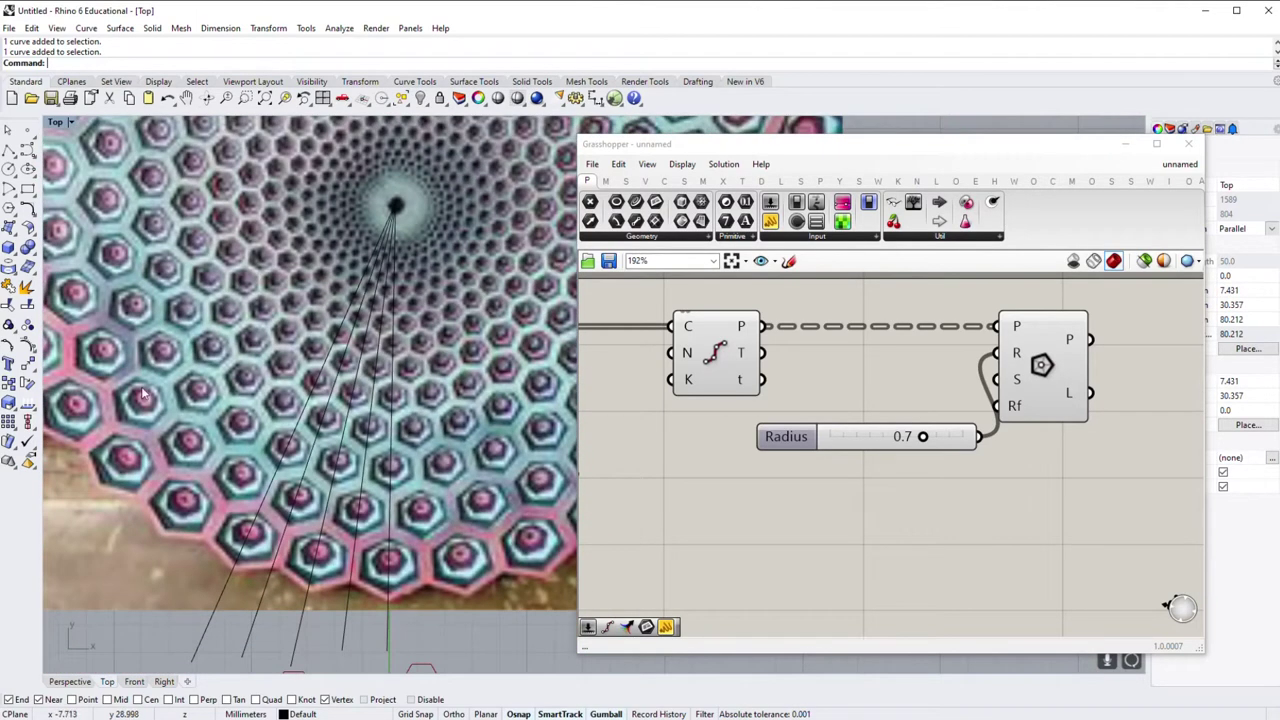
{"action": "scroll", "coordinate": [287, 362], "scroll_direction": "down", "scroll_amount": 2}
{"action": "scroll", "coordinate": [287, 360], "scroll_direction": "down", "scroll_amount": 1}
{"action": "left_click", "coordinate": [714, 355]}
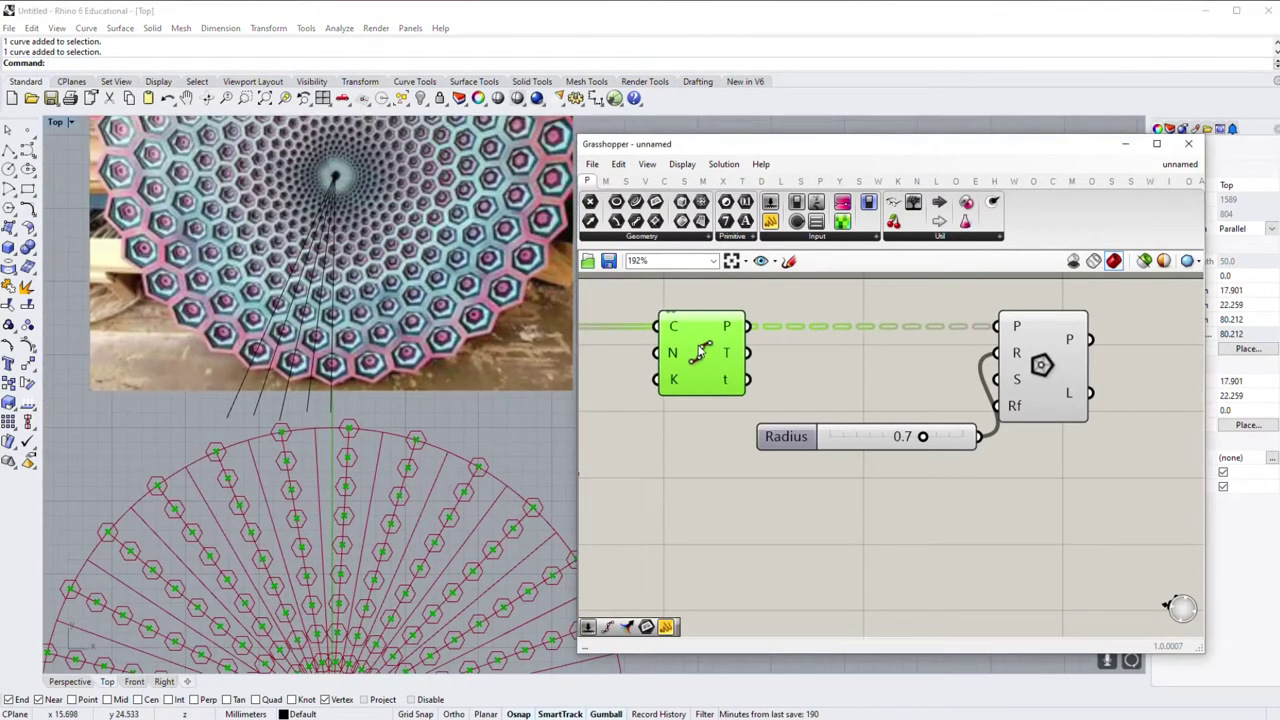
Step: Add a Horizontal Frames component from Curve > Division fed by the radial lines
{"action": "right_click_drag", "start_coordinate": [712, 360], "coordinate": [757, 368]}
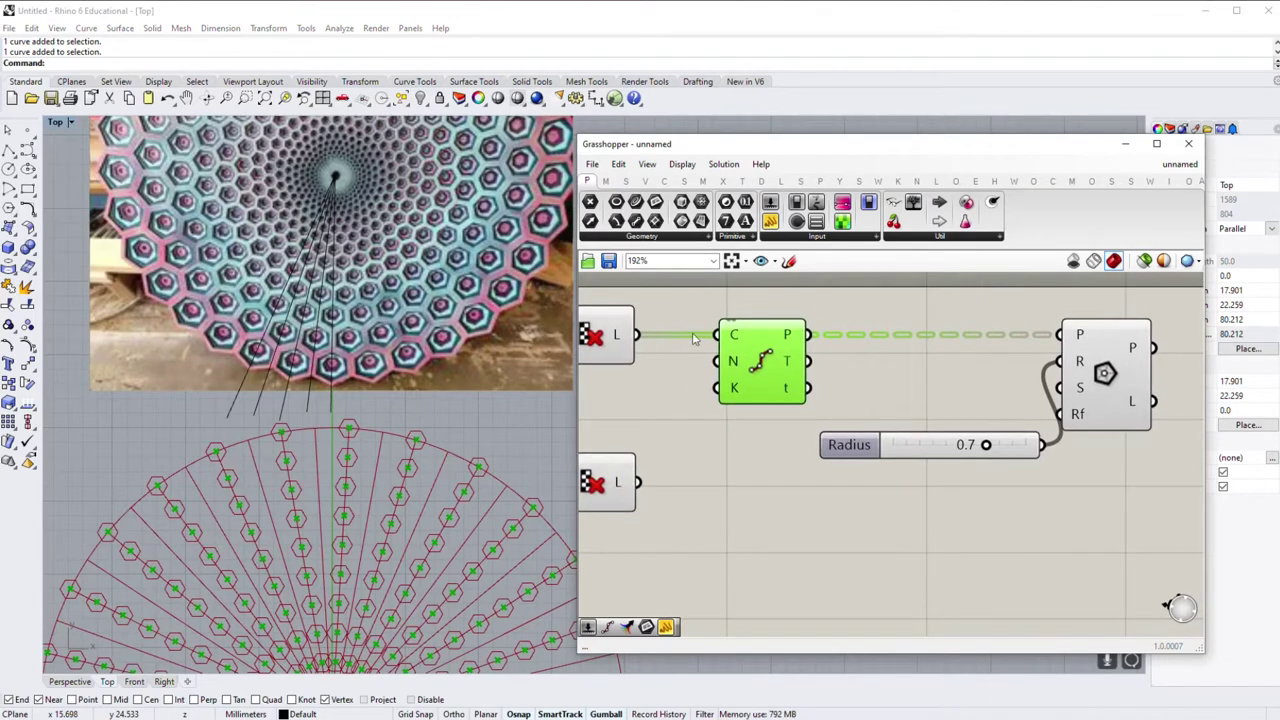
{"action": "left_click", "coordinate": [664, 180]}
{"action": "left_click", "coordinate": [728, 237]}
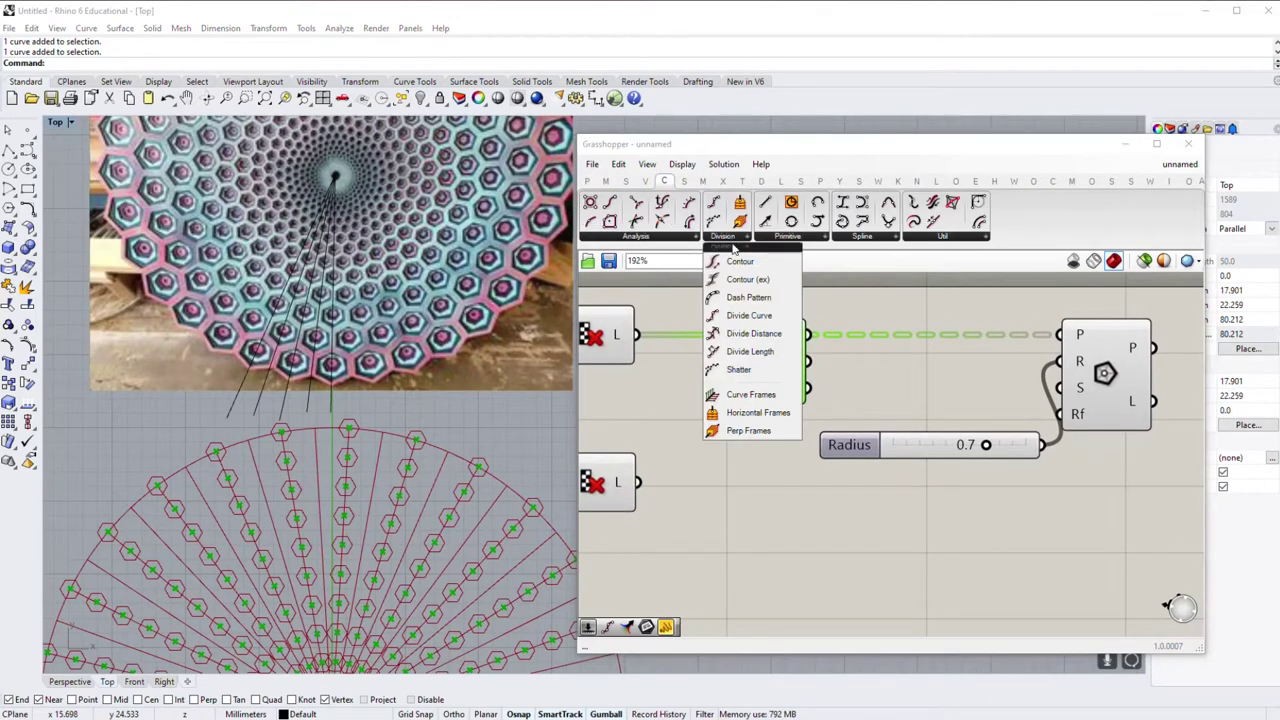
{"action": "left_click", "coordinate": [758, 412]}
{"action": "left_click", "coordinate": [720, 428]}
{"action": "left_click_drag", "start_coordinate": [755, 370], "coordinate": [765, 328]}
{"action": "left_click_drag", "start_coordinate": [636, 335], "coordinate": [680, 413]}
Step: Wire the frames into Polygon P and delete the Divide Curve component
{"action": "scroll", "coordinate": [425, 473], "scroll_direction": "up", "scroll_amount": 5}
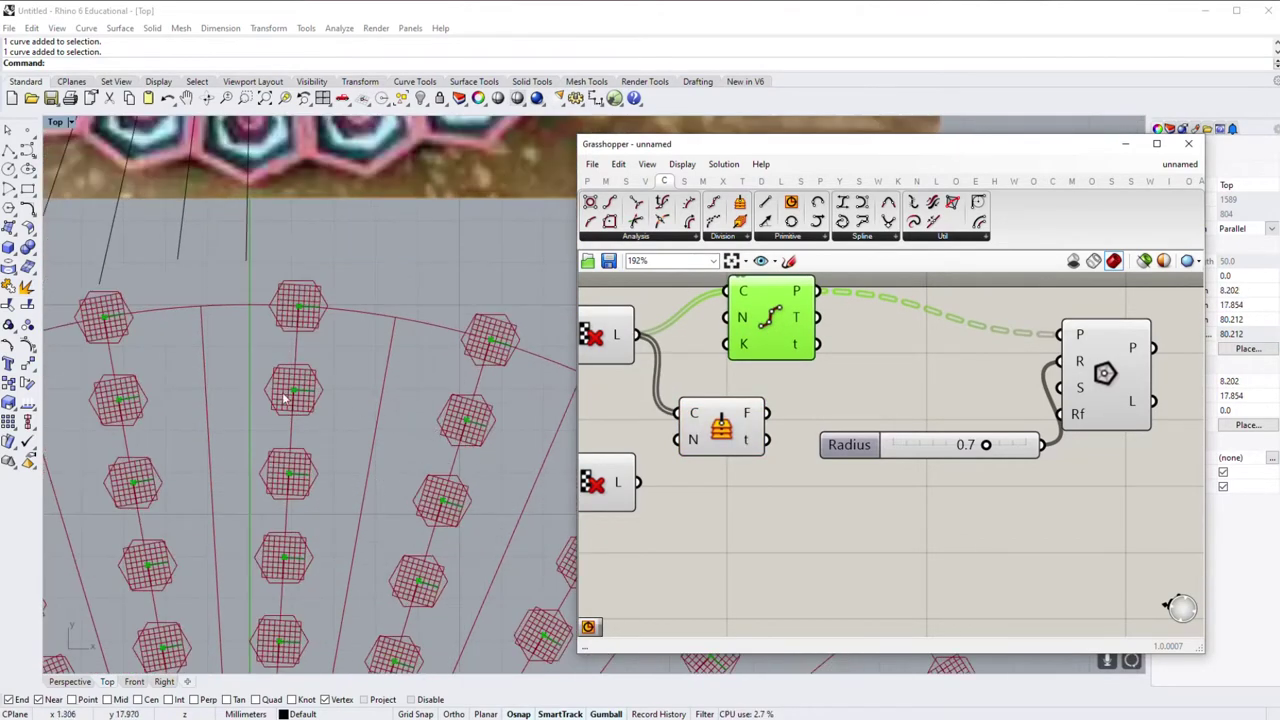
{"action": "scroll", "coordinate": [302, 395], "scroll_direction": "down", "scroll_amount": 5}
{"action": "scroll", "coordinate": [143, 447], "scroll_direction": "up", "scroll_amount": 4}
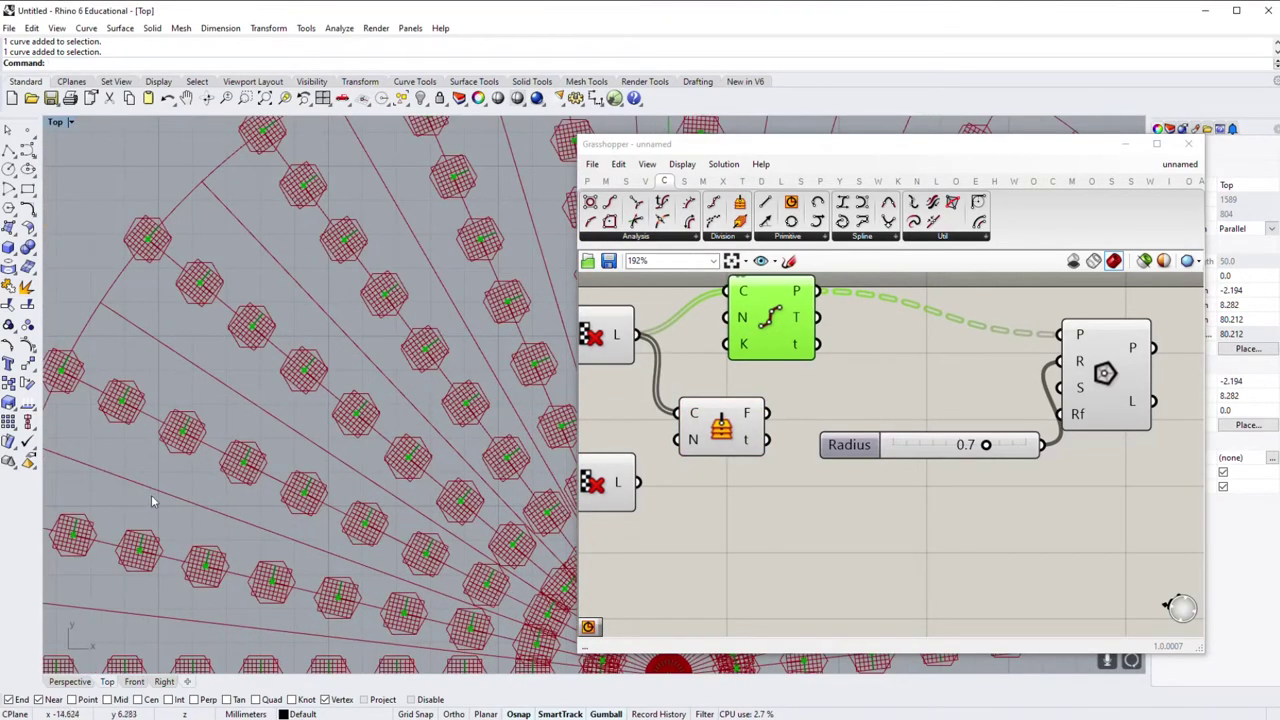
{"action": "scroll", "coordinate": [300, 380], "scroll_direction": "down", "scroll_amount": 3}
{"action": "scroll", "coordinate": [277, 466], "scroll_direction": "up", "scroll_amount": 3}
{"action": "left_click_drag", "start_coordinate": [766, 413], "coordinate": [1060, 334]}
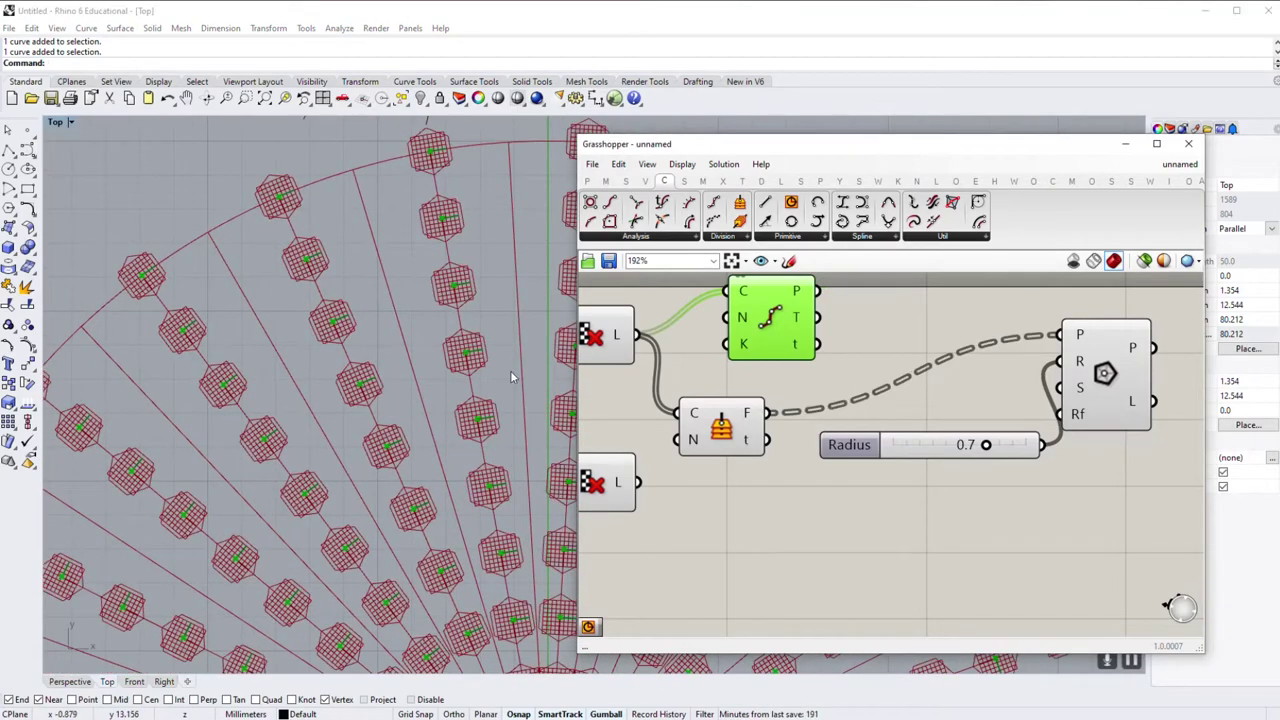
{"action": "left_click", "coordinate": [720, 428]}
{"action": "left_click", "coordinate": [770, 317]}
{"action": "key", "text": "Delete"}
Step: Move Horizontal Frames and the Radius slider into the freed canvas space
{"action": "left_click_drag", "start_coordinate": [738, 417], "coordinate": [795, 336]}
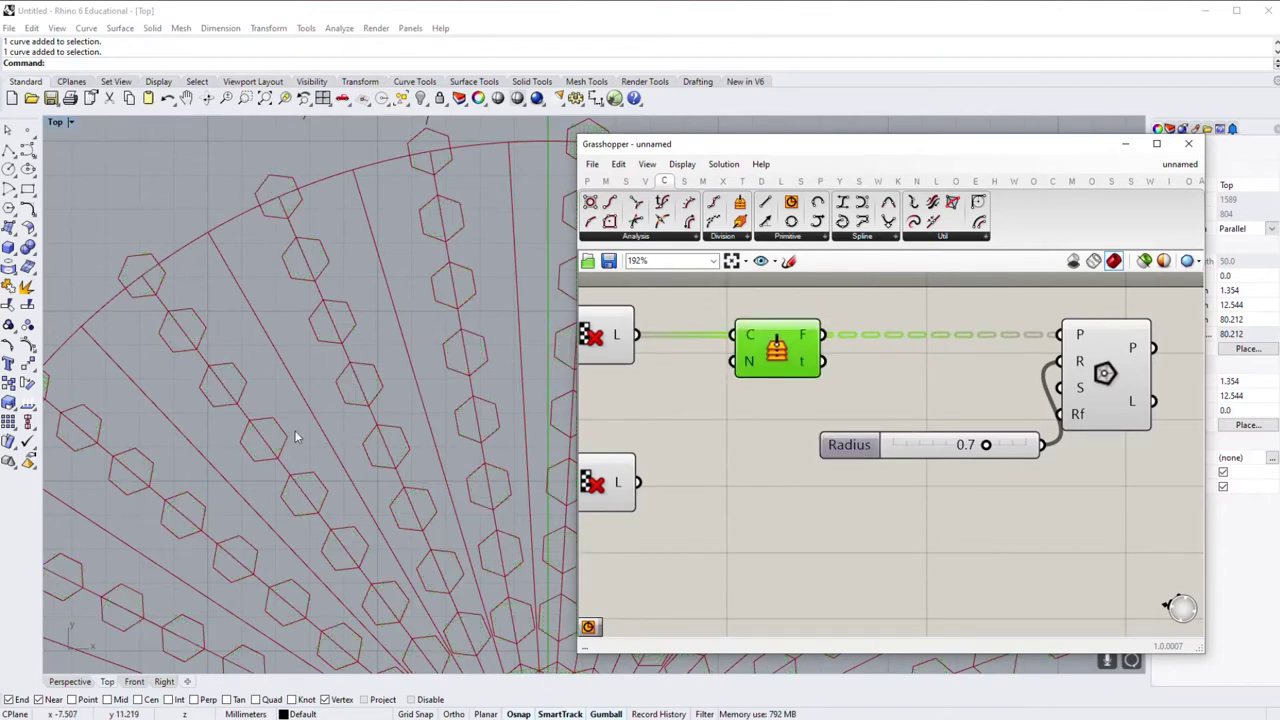
{"action": "scroll", "coordinate": [292, 439], "scroll_direction": "down", "scroll_amount": 5}
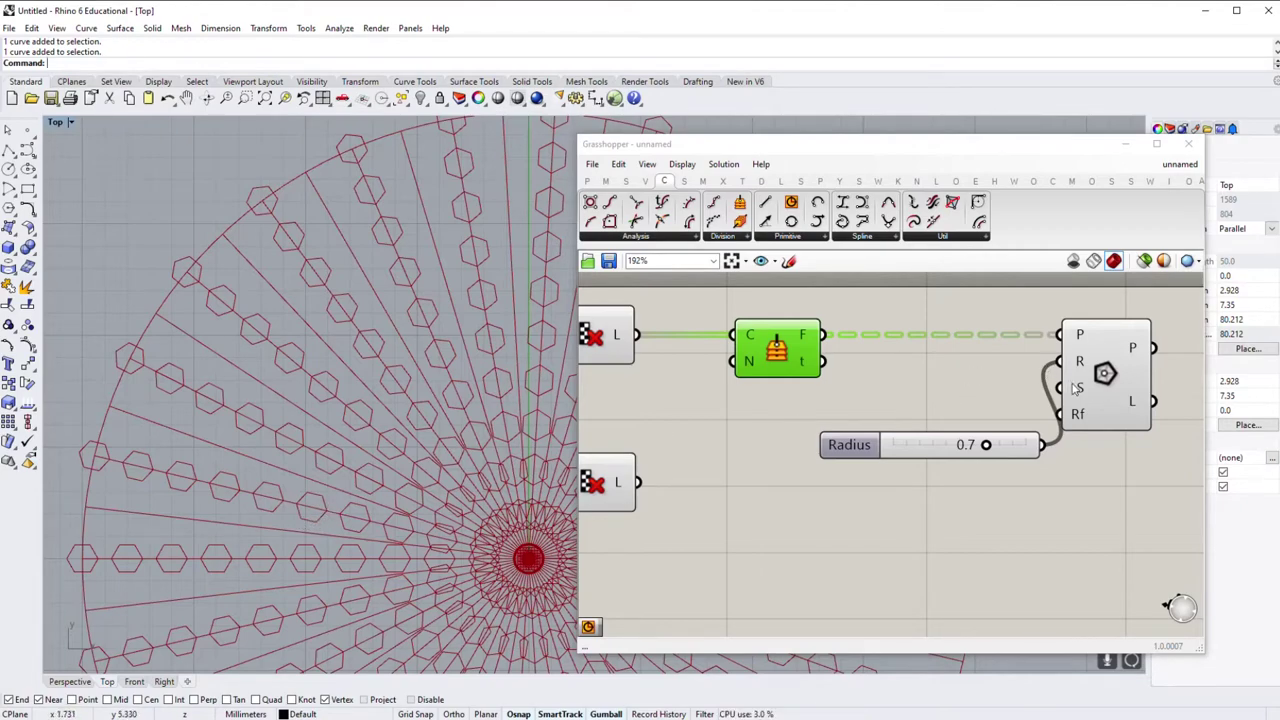
{"action": "left_click_drag", "start_coordinate": [849, 444], "coordinate": [825, 419]}
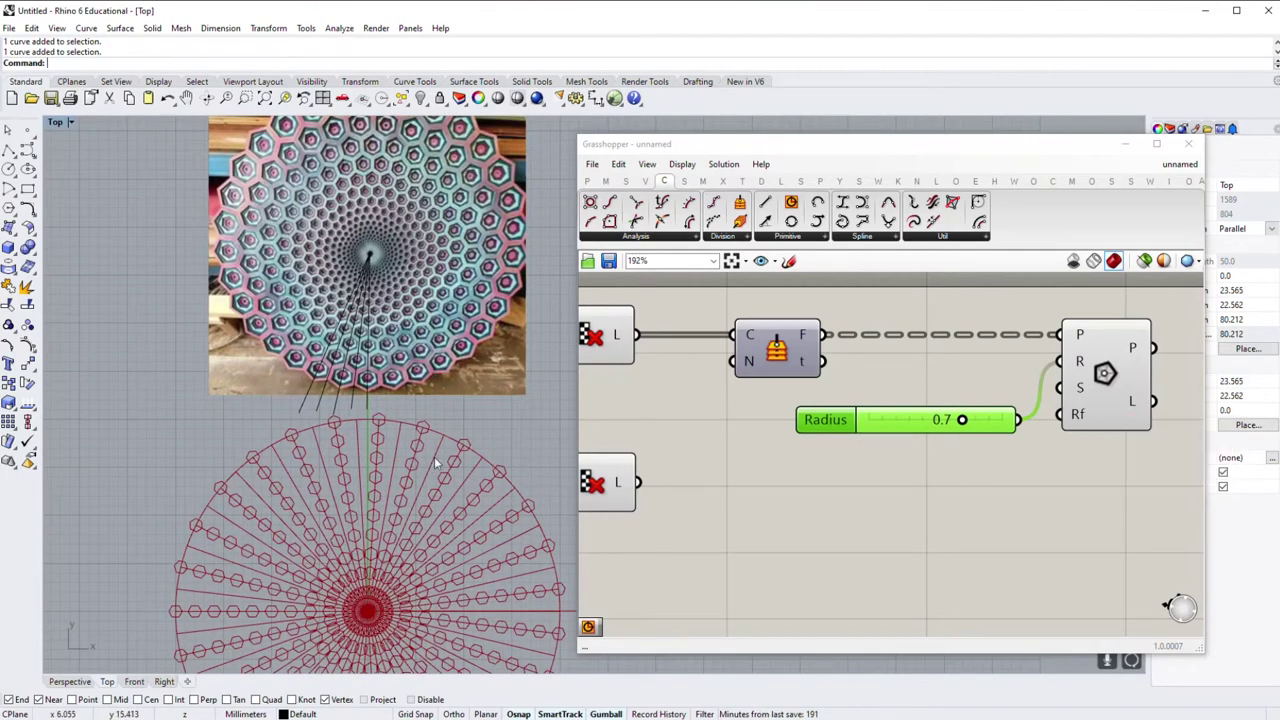
{"action": "scroll", "coordinate": [434, 456], "scroll_direction": "up", "scroll_amount": 2}
{"action": "scroll", "coordinate": [370, 396], "scroll_direction": "up", "scroll_amount": 3}
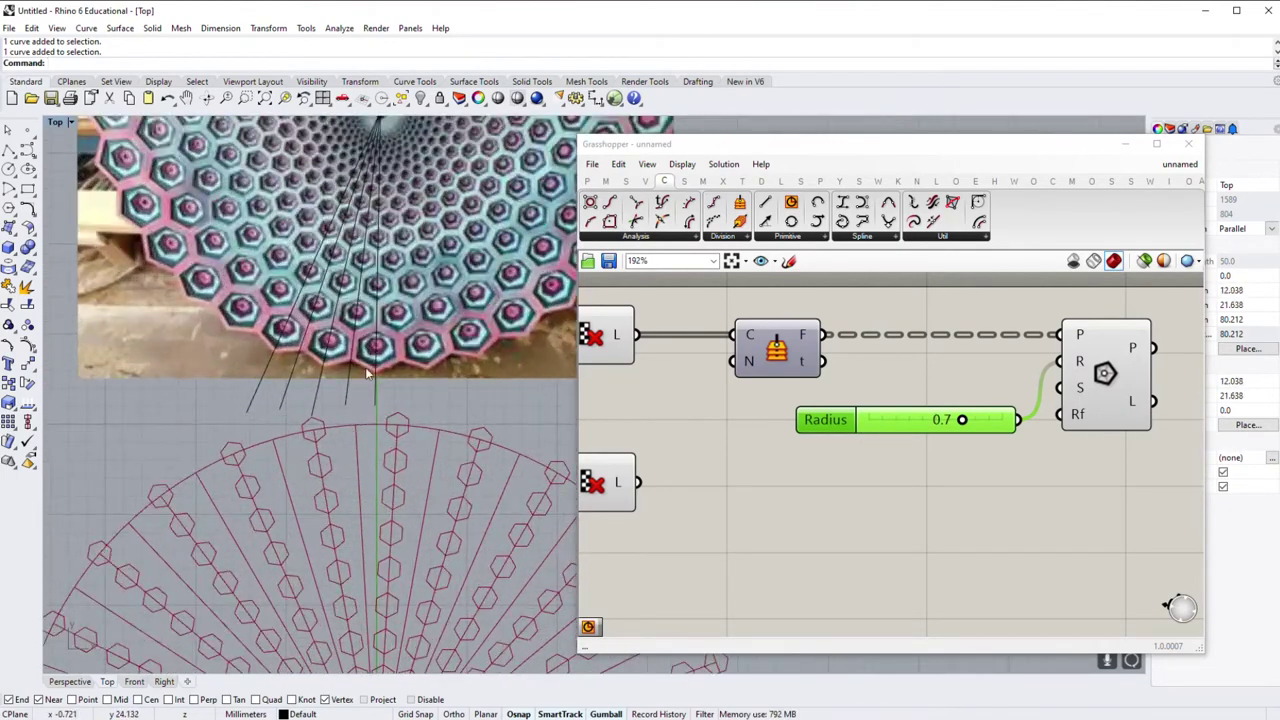
{"action": "scroll", "coordinate": [700, 428], "scroll_direction": "down", "scroll_amount": 3}
{"action": "left_click", "coordinate": [763, 440]}
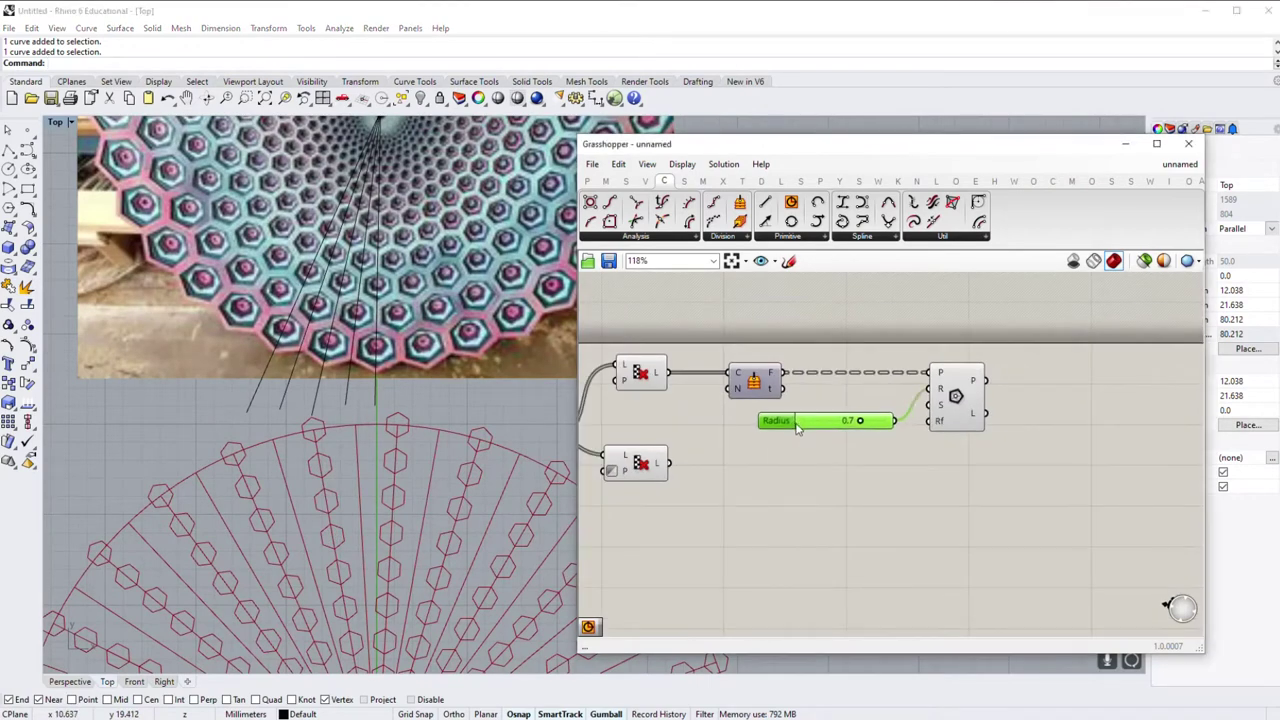
Step: Copy the frames, slider and Polygon group below and feed it the second set of lines
{"action": "left_click_drag", "start_coordinate": [1014, 338], "coordinate": [704, 442]}
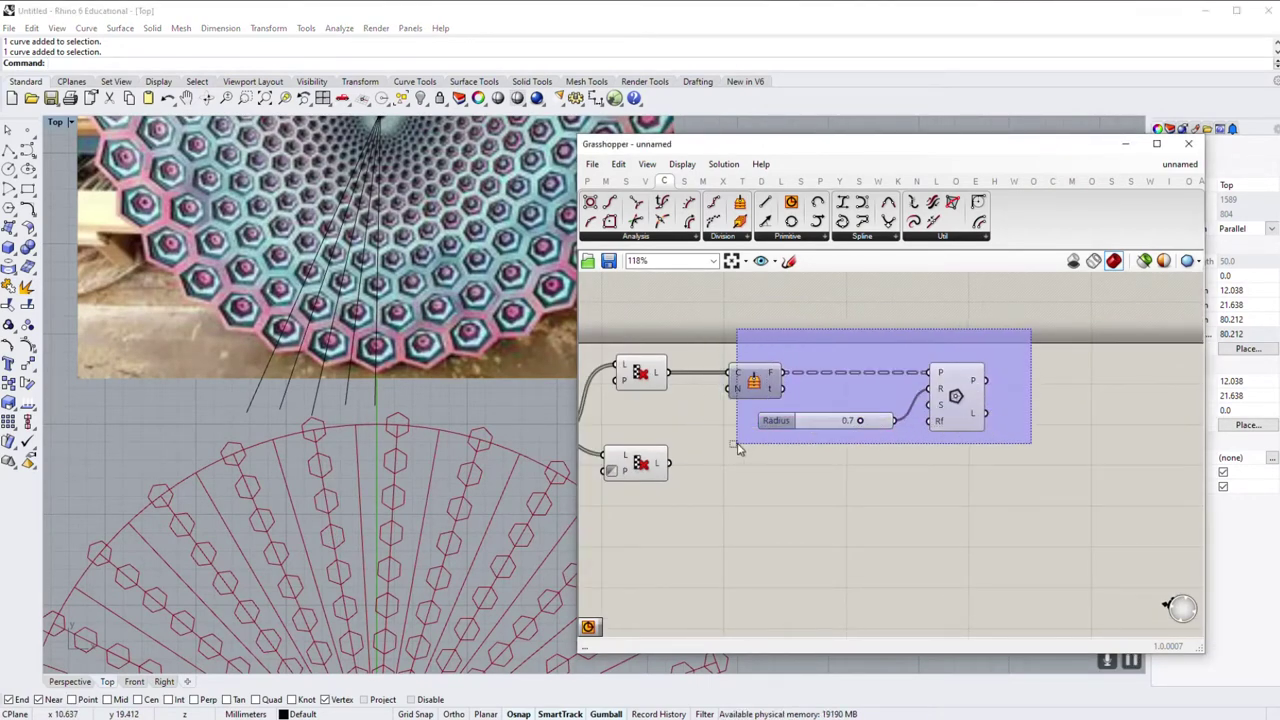
{"action": "left_click_drag", "start_coordinate": [957, 400], "coordinate": [955, 490], "text": "alt"}
{"action": "left_click", "coordinate": [860, 485]}
{"action": "left_click_drag", "start_coordinate": [667, 462], "coordinate": [717, 473]}
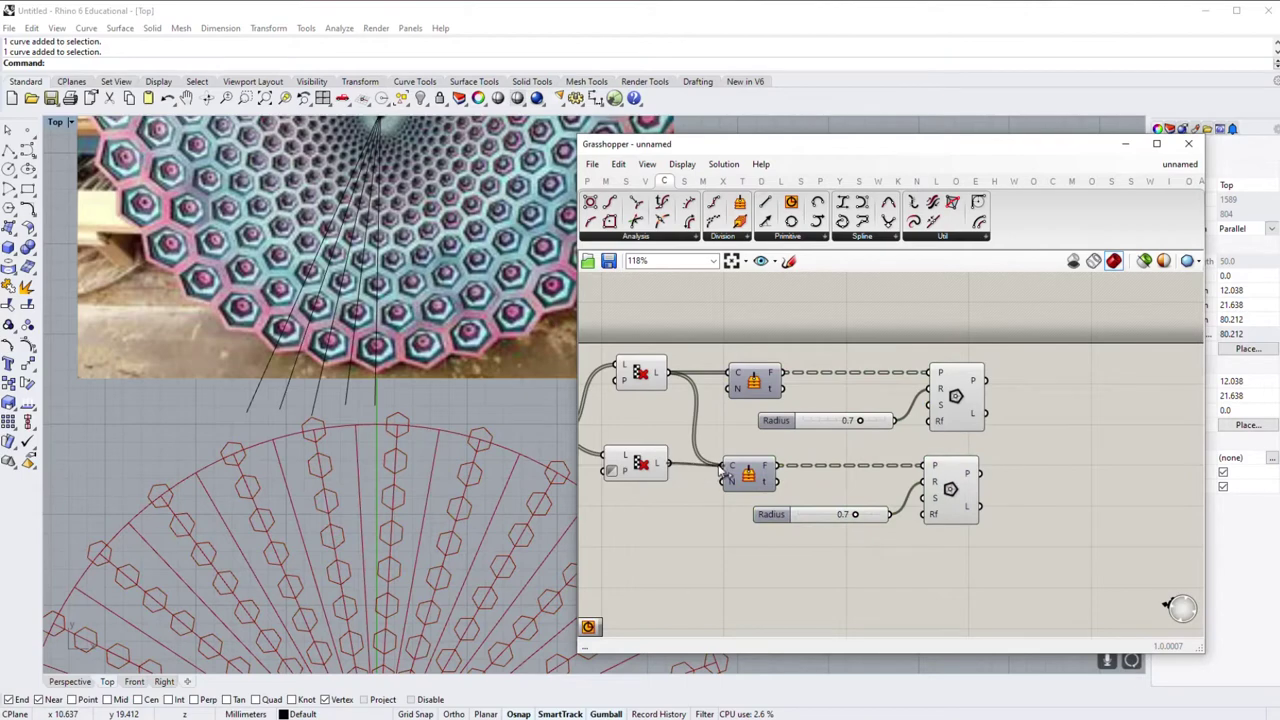
{"action": "scroll", "coordinate": [767, 505], "scroll_direction": "up", "scroll_amount": 3}
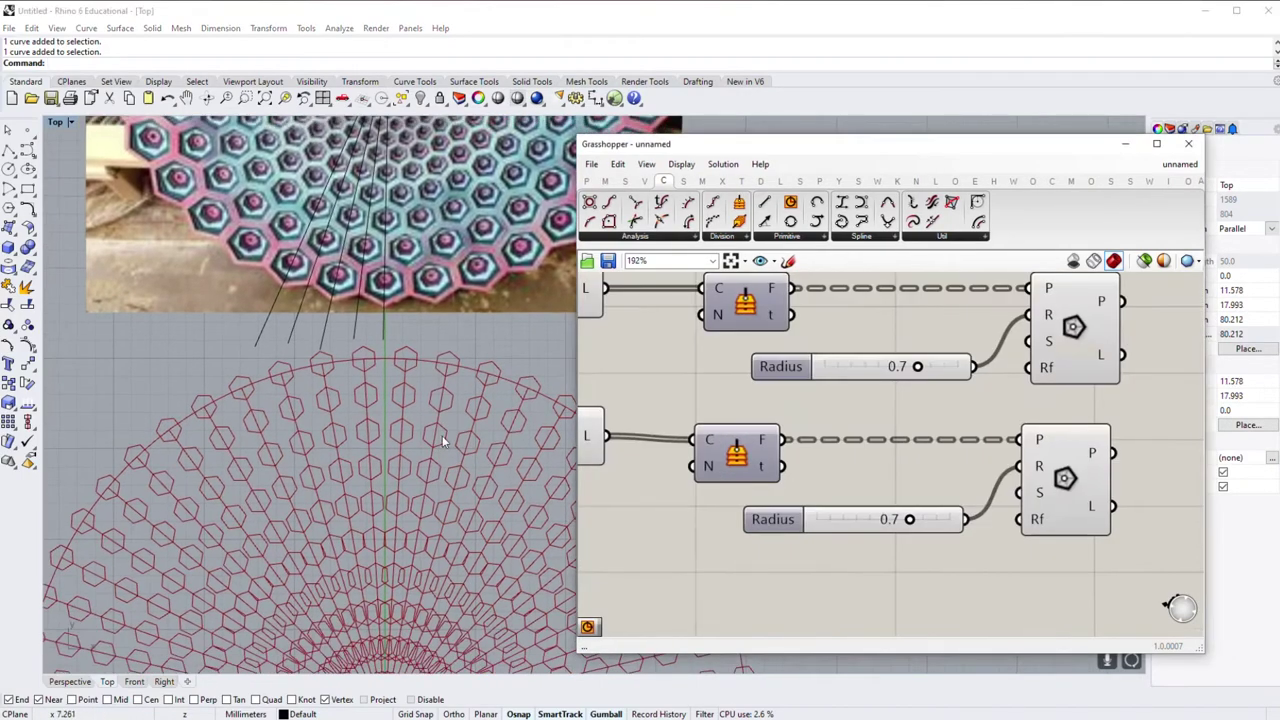
{"action": "scroll", "coordinate": [395, 389], "scroll_direction": "down", "scroll_amount": 2}
{"action": "scroll", "coordinate": [943, 515], "scroll_direction": "up", "scroll_amount": 3}
Step: Set the copied Radius slider to 0.9 for the second hexagon set
{"action": "left_click_drag", "start_coordinate": [958, 515], "coordinate": [968, 517]}
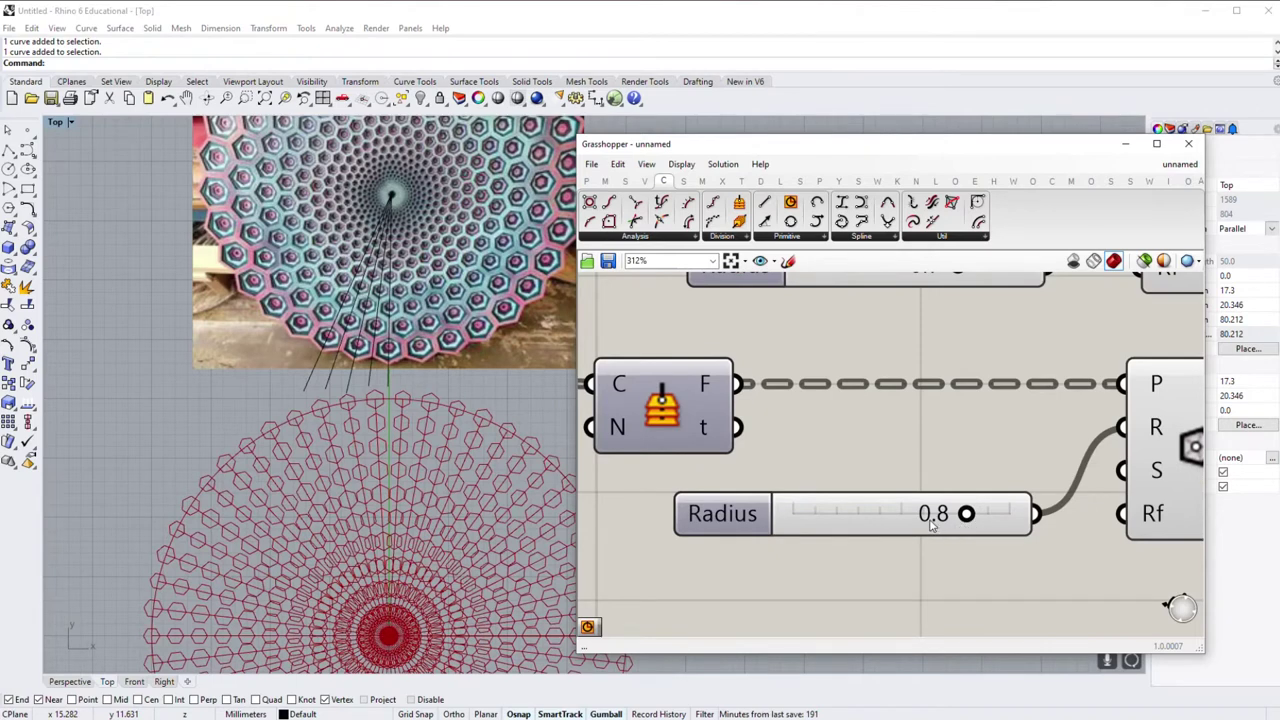
{"action": "scroll", "coordinate": [332, 361], "scroll_direction": "up", "scroll_amount": 2}
{"action": "scroll", "coordinate": [370, 347], "scroll_direction": "up", "scroll_amount": 2}
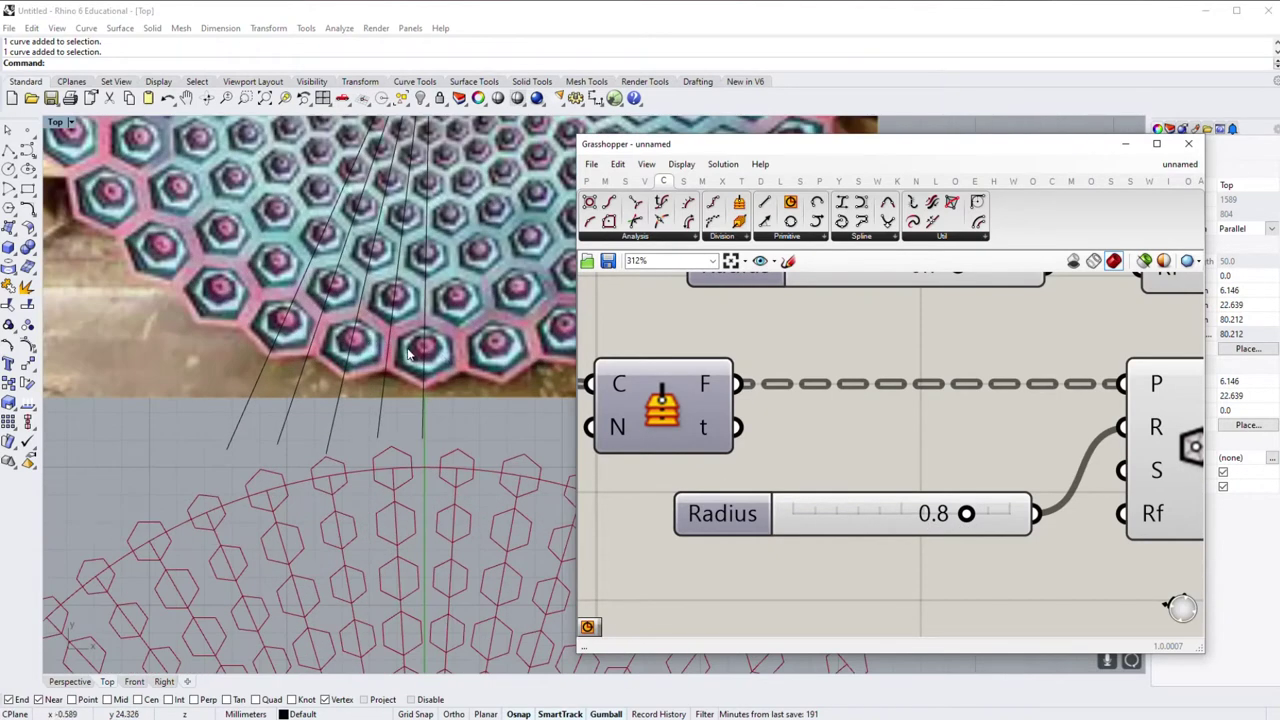
{"action": "mouse_move", "coordinate": [966, 513]}
{"action": "left_mouse_down"}
{"action": "mouse_move", "coordinate": [878, 513]}
{"action": "mouse_move", "coordinate": [988, 513]}
{"action": "left_mouse_up"}
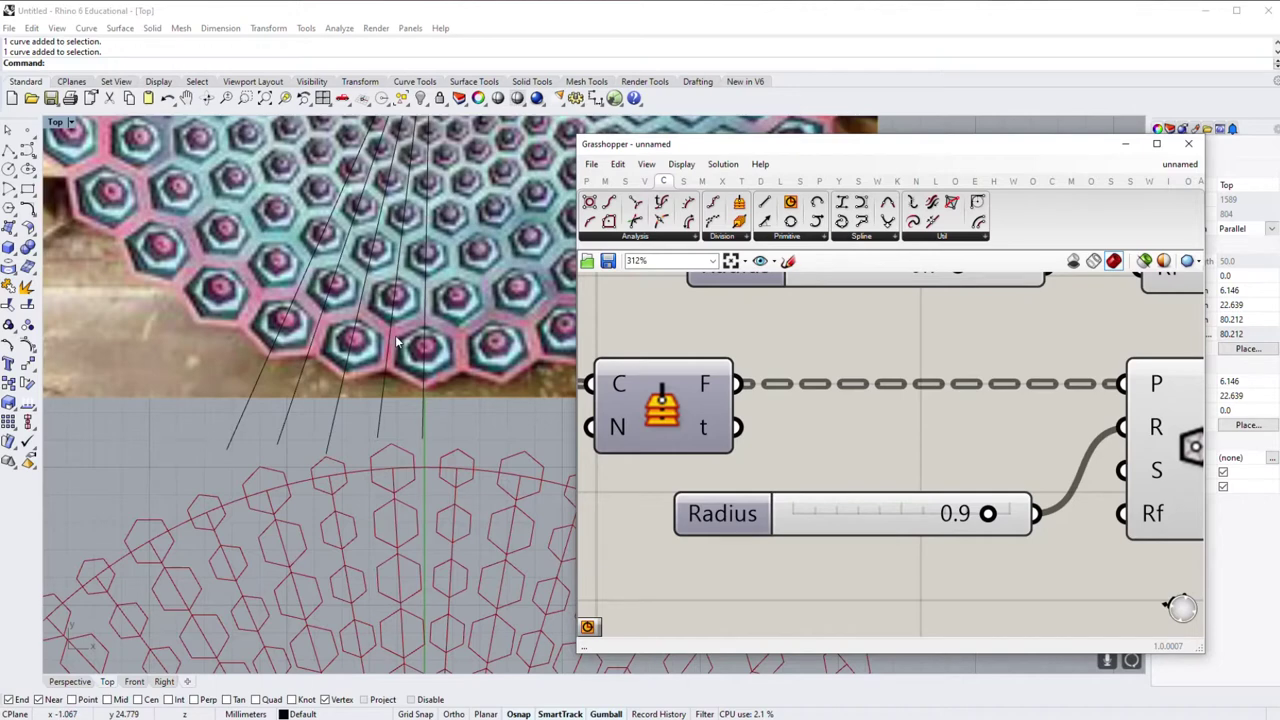
{"action": "scroll", "coordinate": [380, 370], "scroll_direction": "down", "scroll_amount": 3}
{"action": "scroll", "coordinate": [688, 487], "scroll_direction": "down", "scroll_amount": 3}
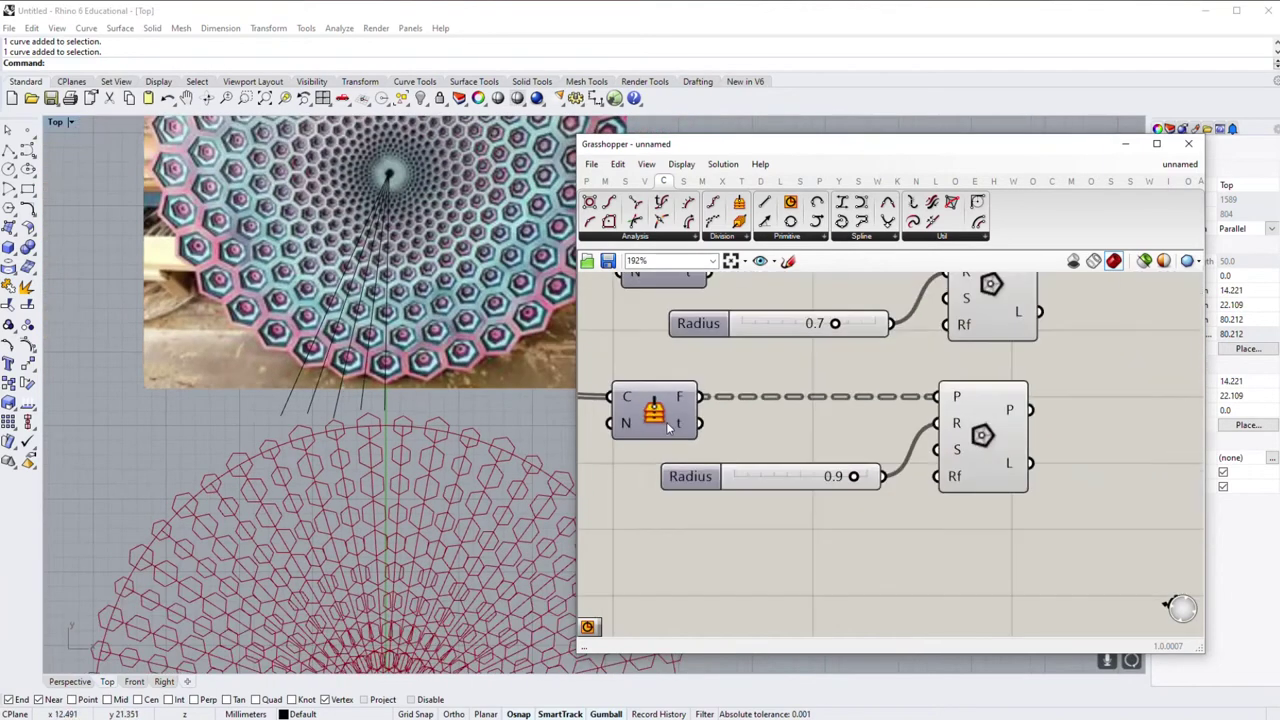
{"action": "scroll", "coordinate": [688, 487], "scroll_direction": "down", "scroll_amount": 2}
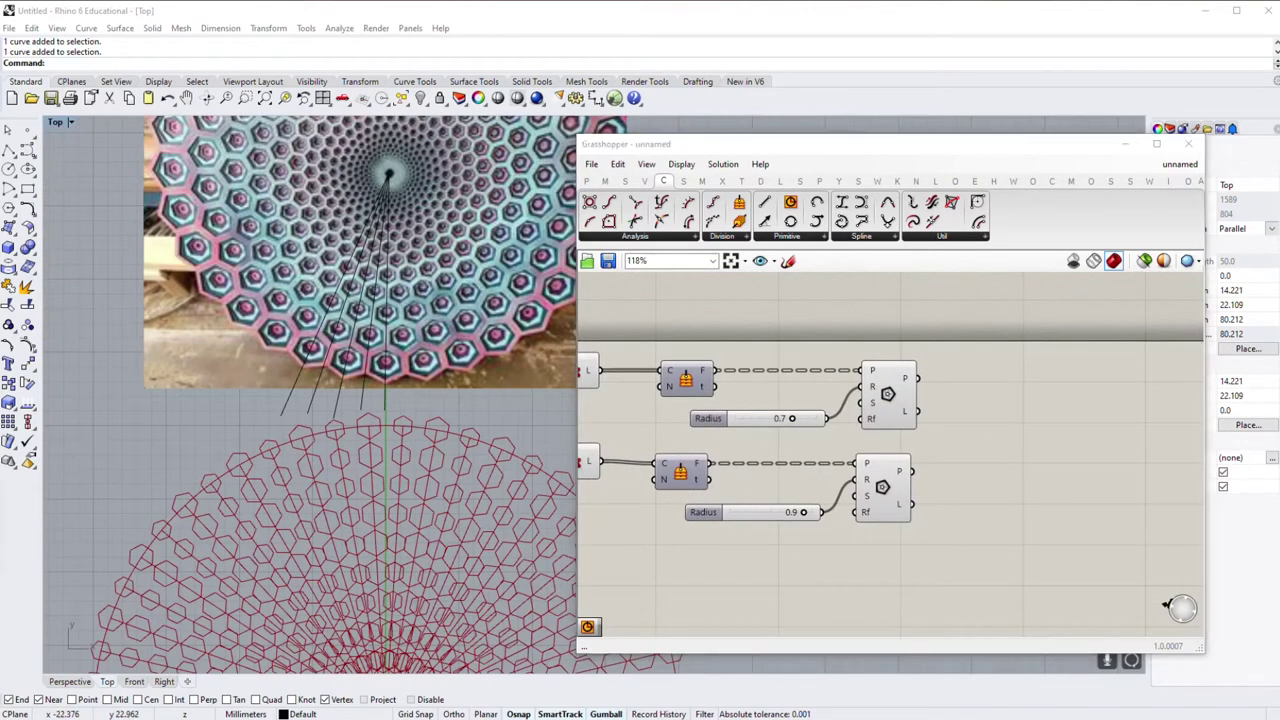
{"action": "scroll", "coordinate": [903, 366], "scroll_direction": "down", "scroll_amount": 1}
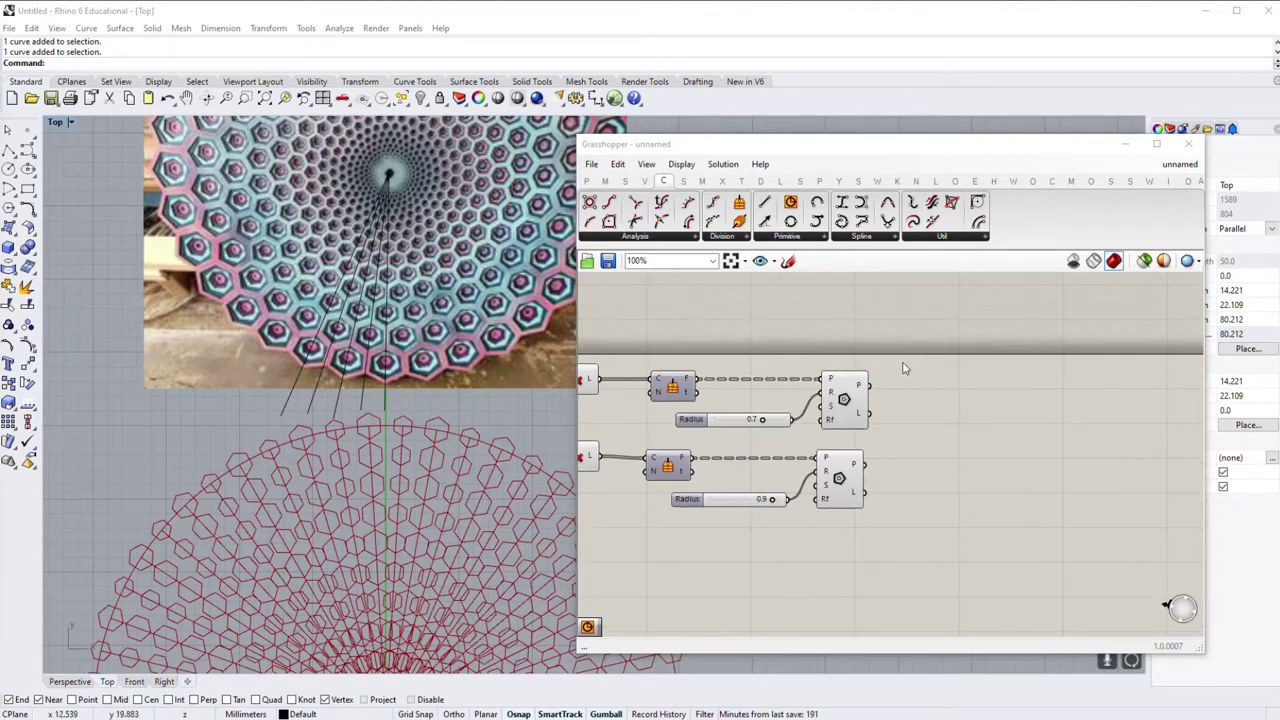
Step: Shift both polygon rows right and raise the upper slider and Polygon slightly
{"action": "left_click_drag", "start_coordinate": [896, 436], "coordinate": [800, 509]}
{"action": "left_click_drag", "start_coordinate": [930, 340], "coordinate": [750, 550]}
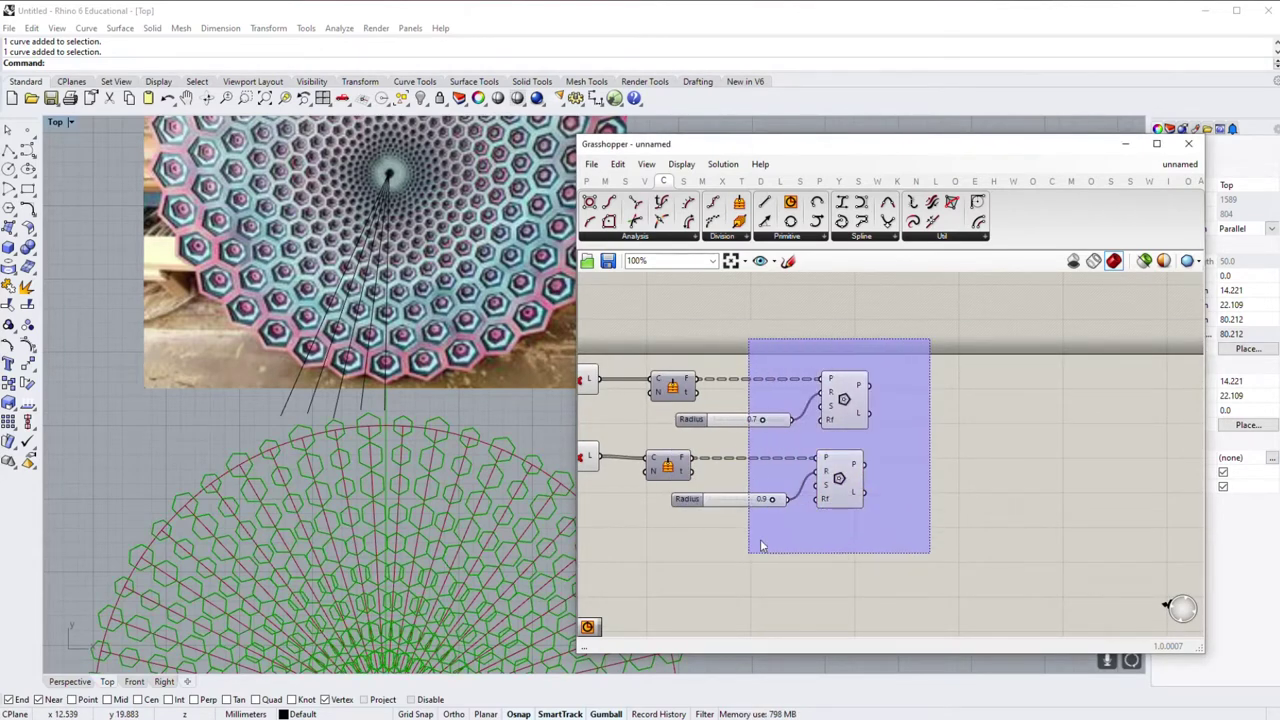
{"action": "left_click_drag", "start_coordinate": [843, 400], "coordinate": [940, 408]}
{"action": "left_click_drag", "start_coordinate": [985, 355], "coordinate": [700, 462]}
{"action": "left_click_drag", "start_coordinate": [958, 424], "coordinate": [960, 397]}
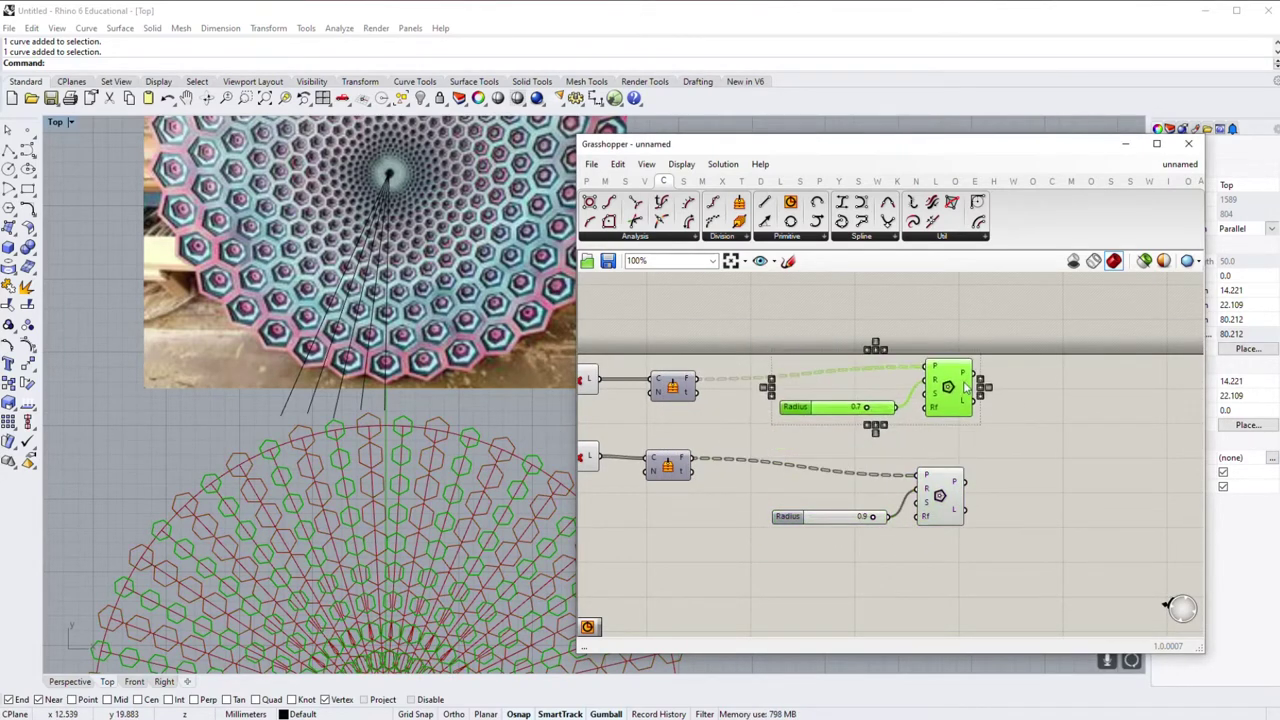
{"action": "scroll", "coordinate": [712, 420], "scroll_direction": "up", "scroll_amount": 1}
{"action": "scroll", "coordinate": [448, 422], "scroll_direction": "up", "scroll_amount": 1}
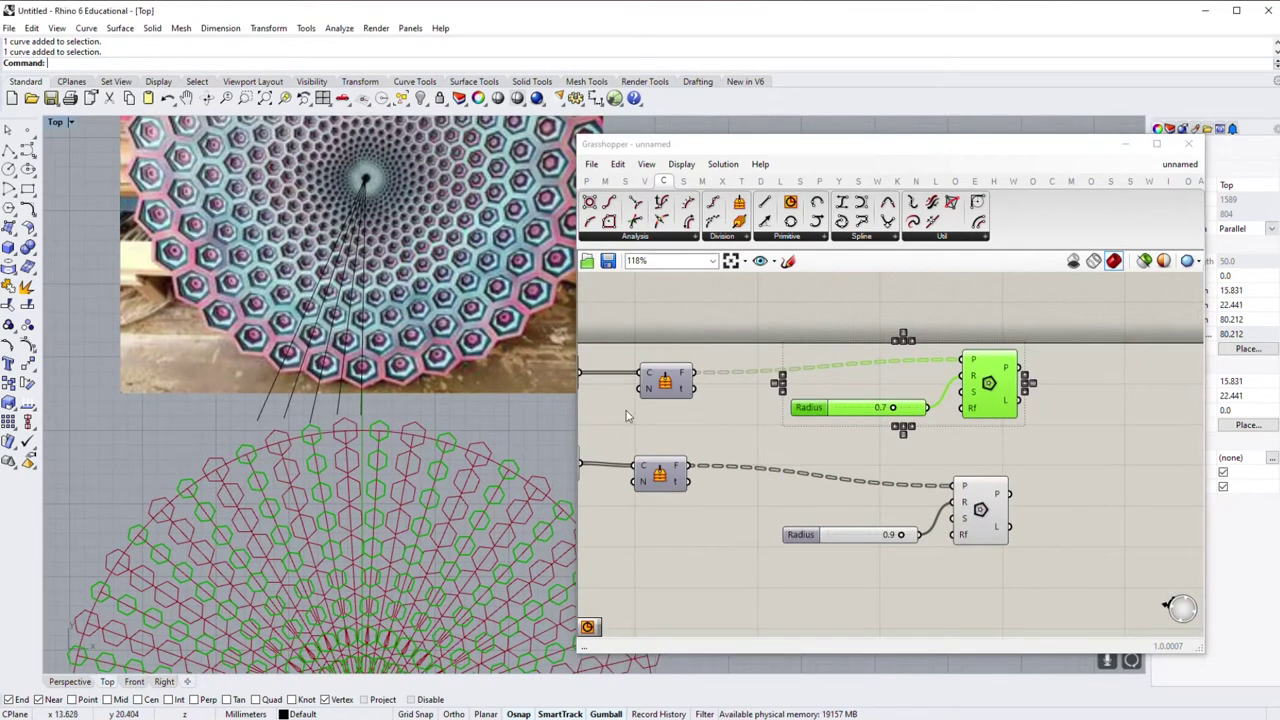
{"action": "scroll", "coordinate": [645, 402], "scroll_direction": "up", "scroll_amount": 1}
Step: Enable both curve-division components from the radial menu
{"action": "left_click", "coordinate": [662, 376]}
{"action": "left_click_drag", "start_coordinate": [716, 331], "coordinate": [655, 515]}
{"action": "middle_click", "coordinate": [700, 465]}
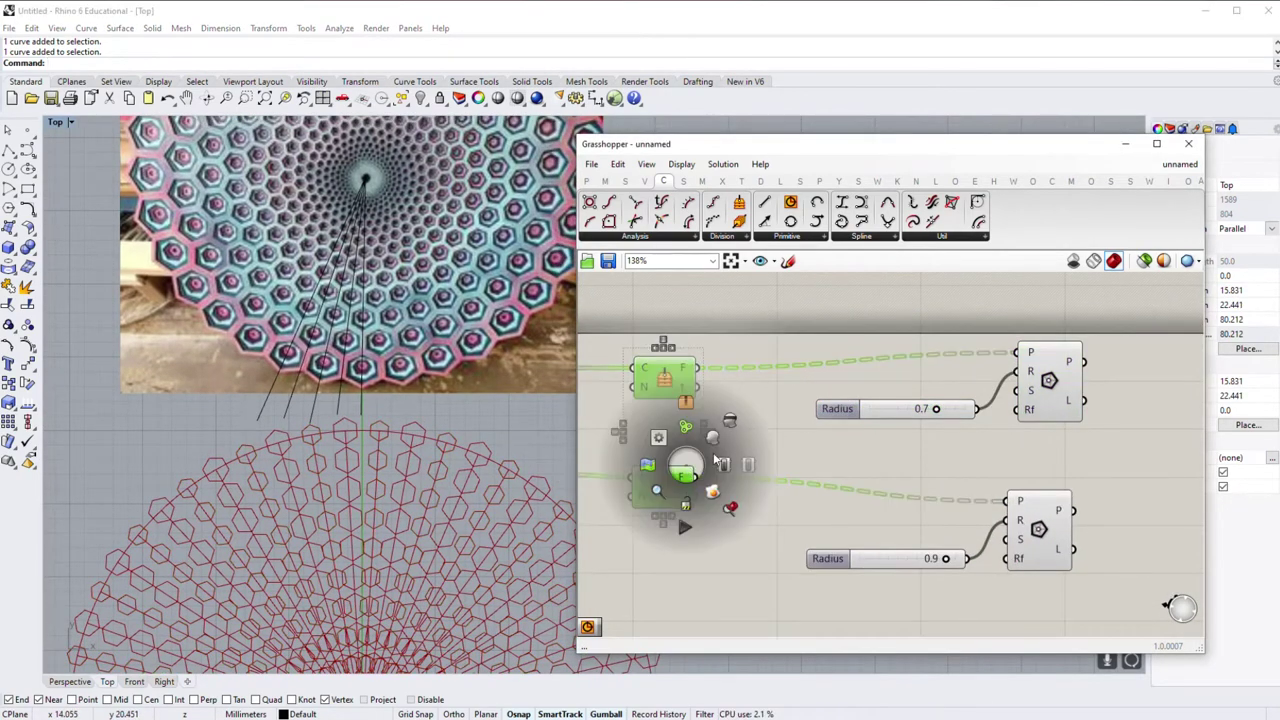
{"action": "left_click", "coordinate": [690, 440]}
{"action": "scroll", "coordinate": [338, 392], "scroll_direction": "up", "scroll_amount": 3}
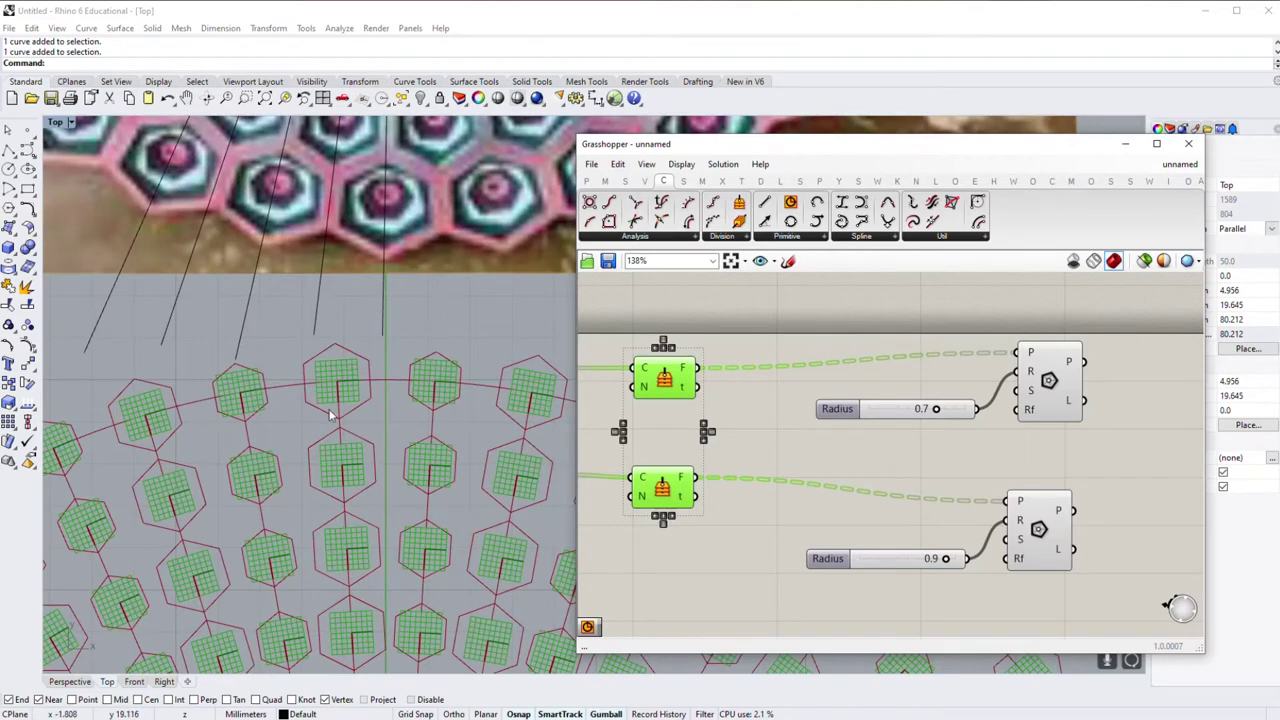
Step: Pan and zoom the Top view to inspect the alternating 0.7 and 0.9 hexagons
{"action": "right_click_drag", "start_coordinate": [334, 371], "coordinate": [427, 262]}
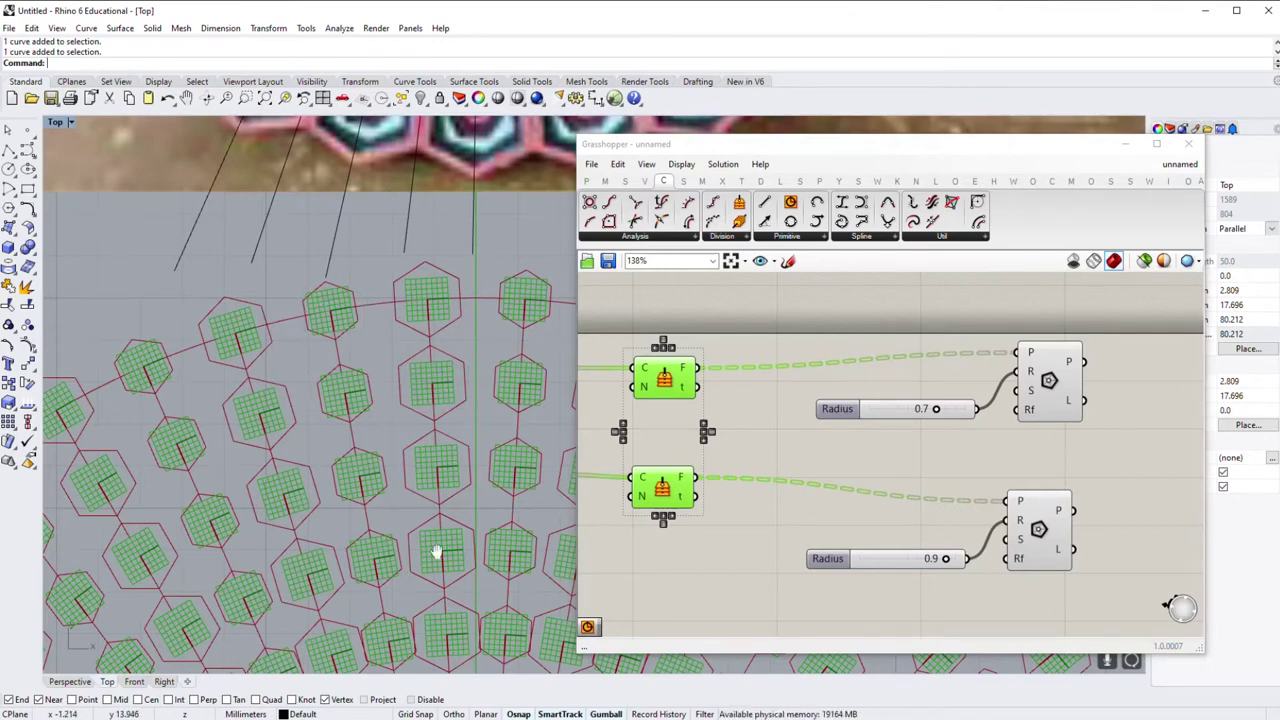
{"action": "right_click_drag", "start_coordinate": [428, 557], "coordinate": [421, 497]}
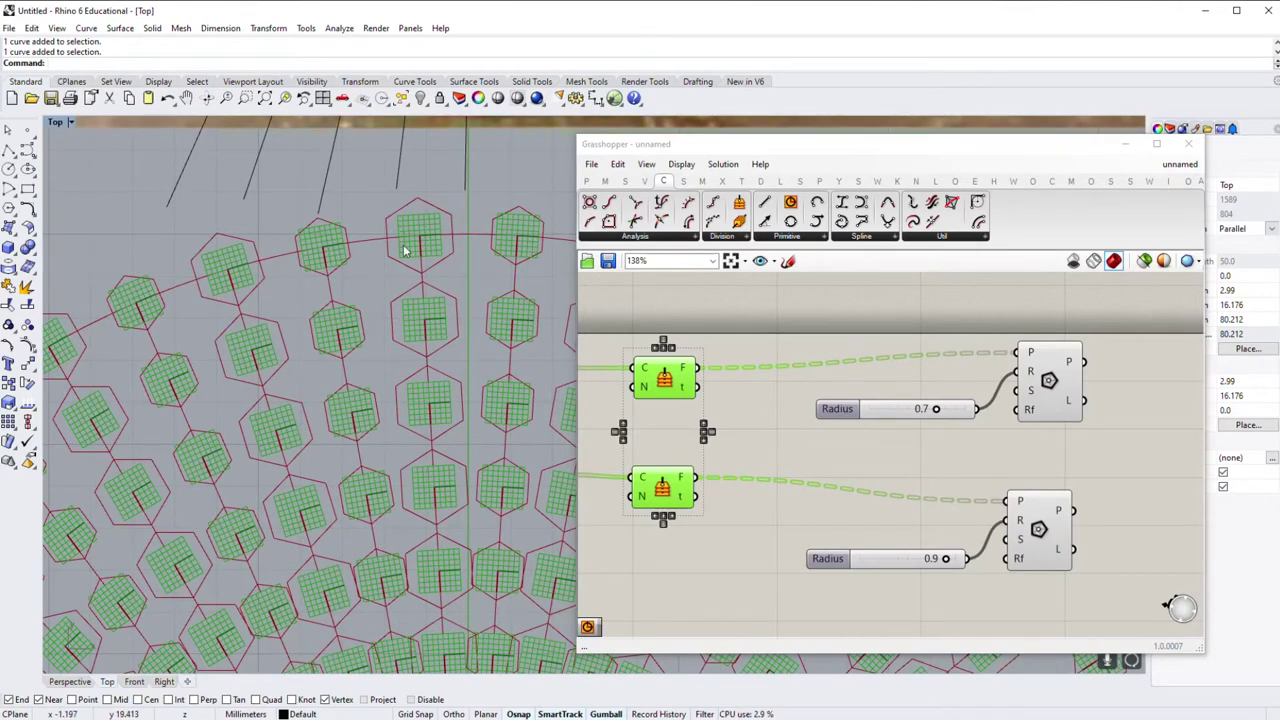
{"action": "right_click_drag", "start_coordinate": [440, 135], "coordinate": [450, 472]}
{"action": "scroll", "coordinate": [450, 472], "scroll_direction": "up", "scroll_amount": 2}
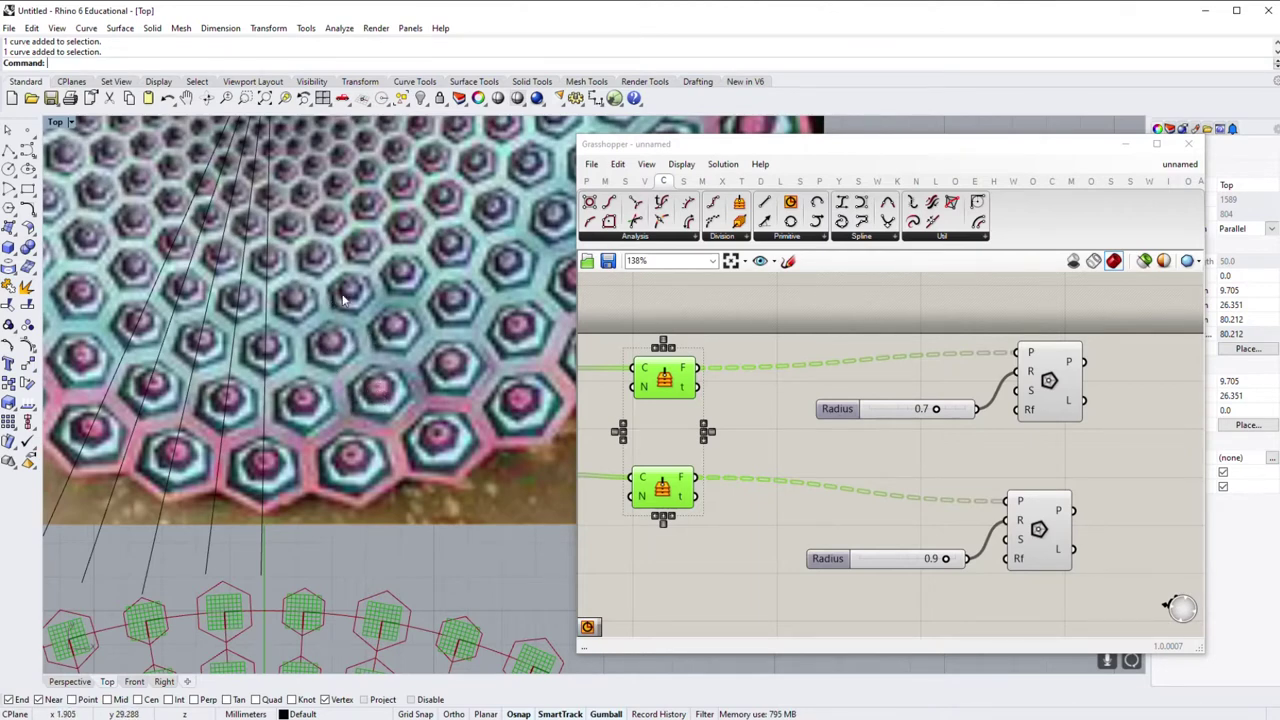
{"action": "scroll", "coordinate": [292, 400], "scroll_direction": "up", "scroll_amount": 3}
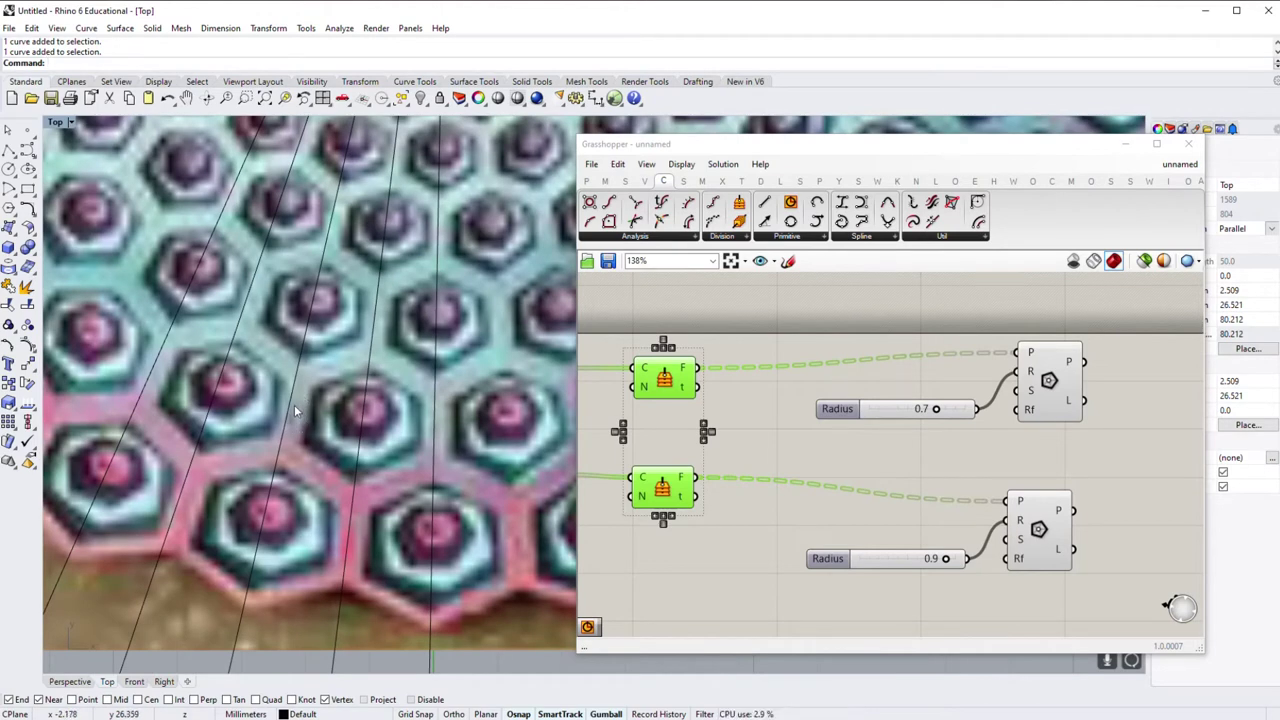
{"action": "scroll", "coordinate": [365, 411], "scroll_direction": "down", "scroll_amount": 2}
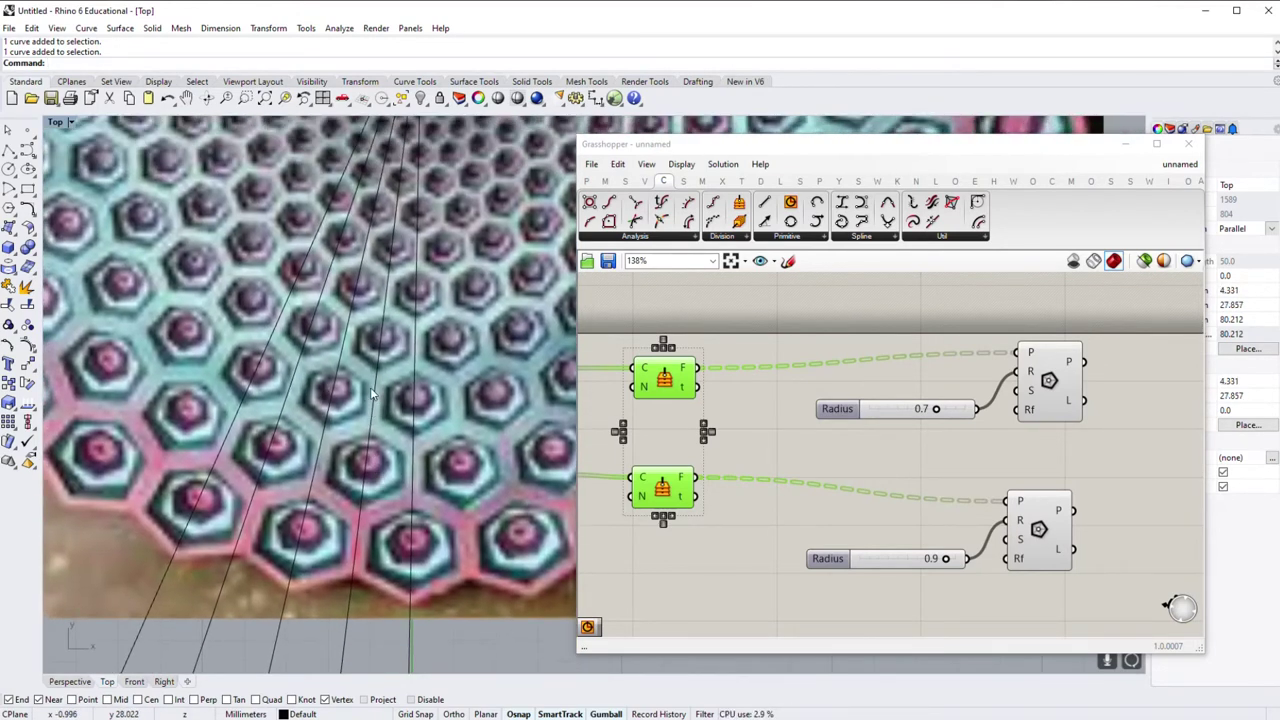
{"action": "scroll", "coordinate": [380, 370], "scroll_direction": "down", "scroll_amount": 3}
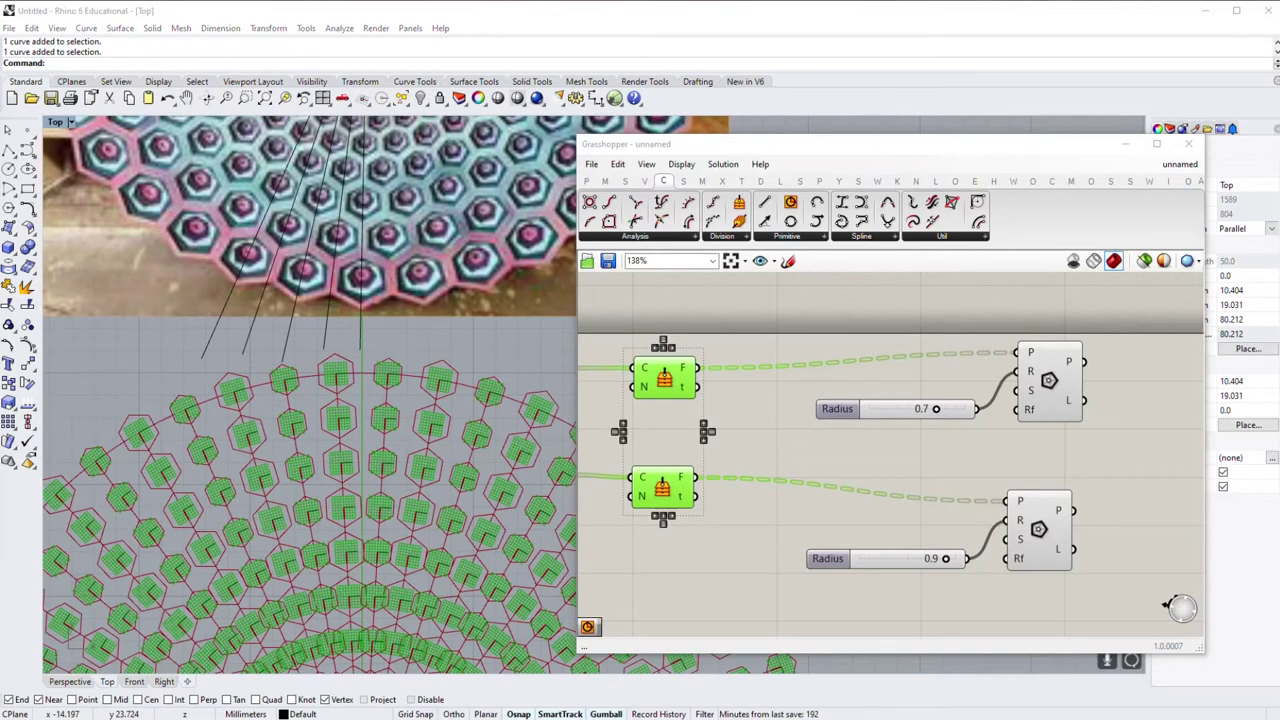
Step: Add a Cull Pattern component fed by the upper division points
{"action": "double_click", "coordinate": [783, 380]}
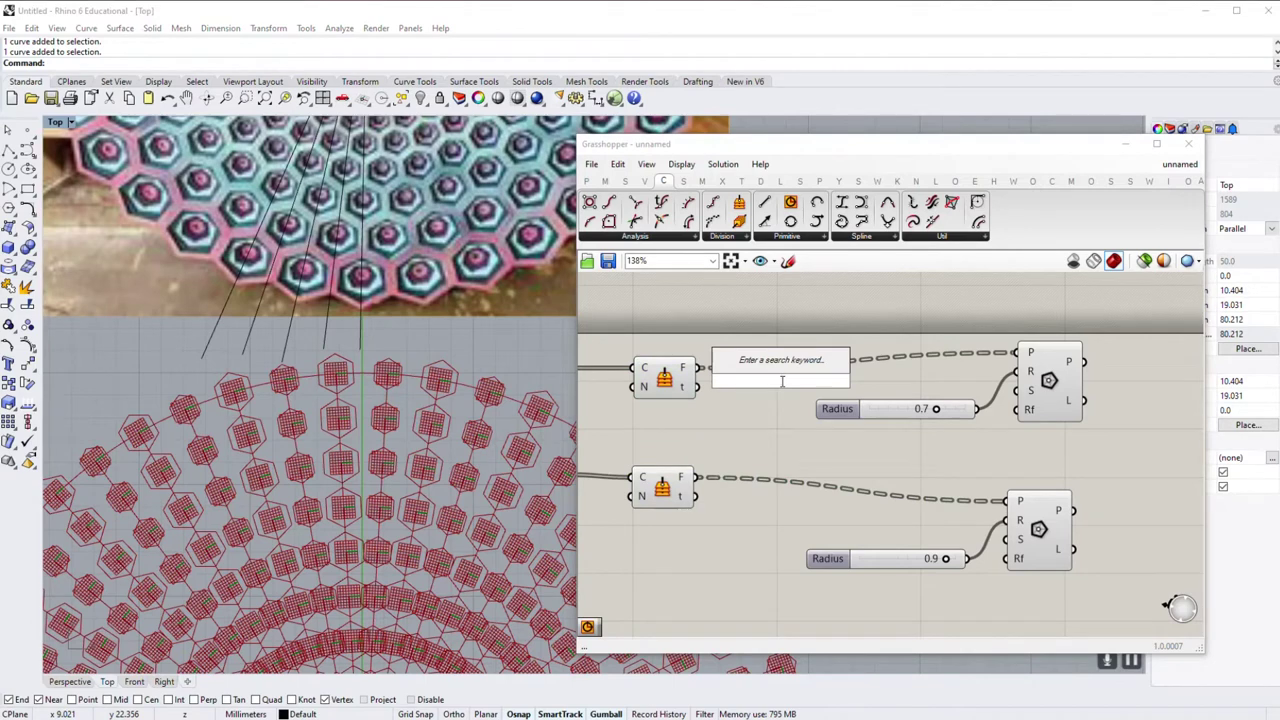
{"action": "type", "text": "cull pa"}
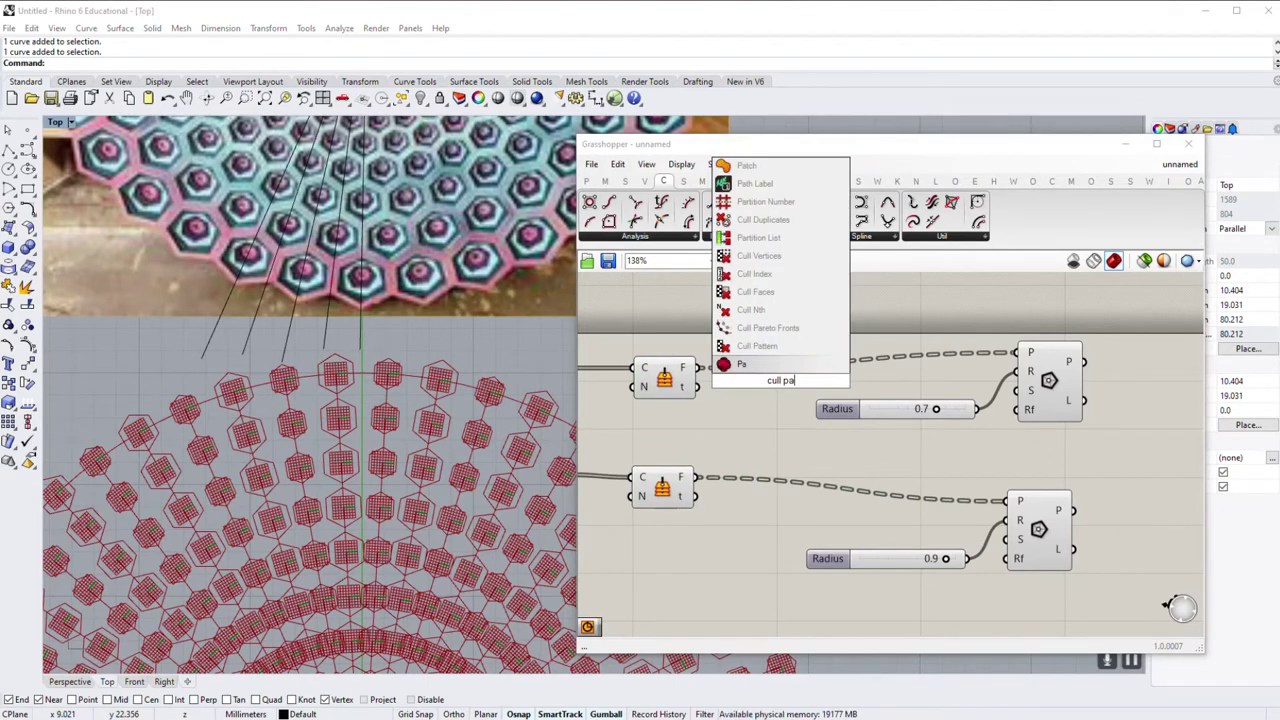
{"action": "left_click", "coordinate": [760, 345]}
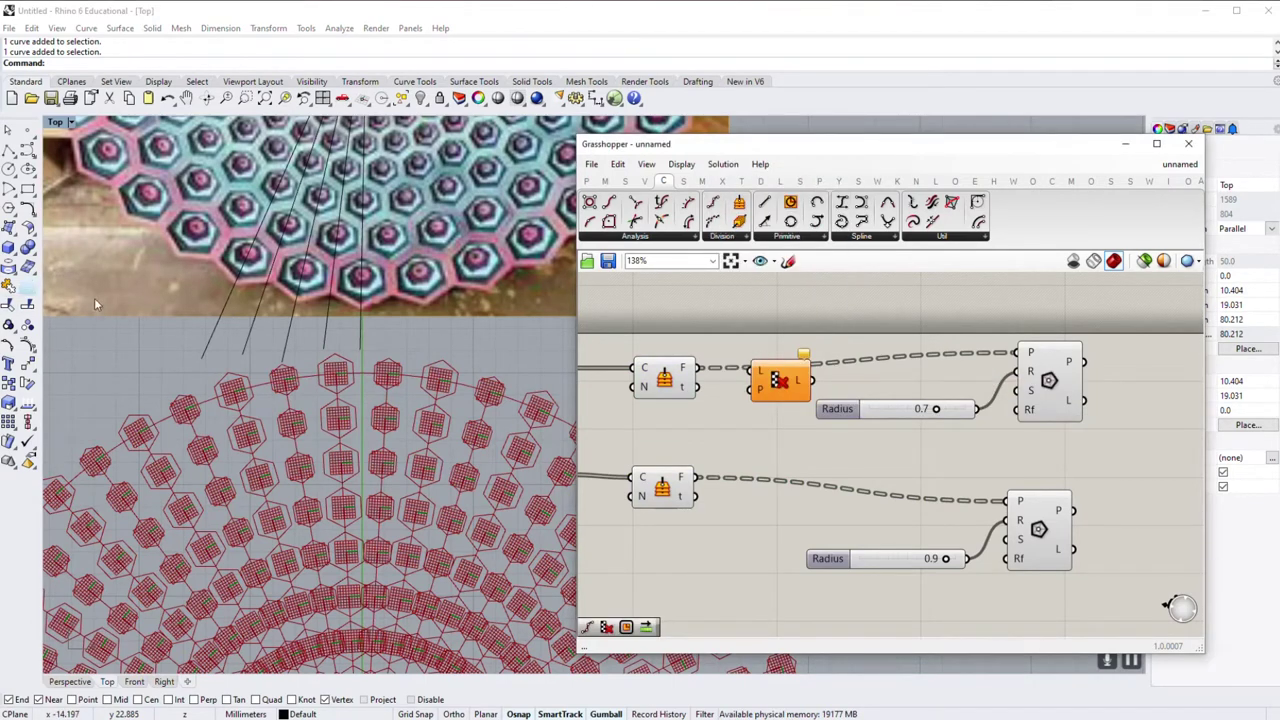
{"action": "right_click_drag", "start_coordinate": [724, 439], "coordinate": [746, 373]}
{"action": "left_click_drag", "start_coordinate": [709, 310], "coordinate": [775, 305]}
{"action": "right_click_drag", "start_coordinate": [780, 300], "coordinate": [772, 378]}
{"action": "left_click_drag", "start_coordinate": [800, 393], "coordinate": [825, 352]}
Step: Set the cull pattern to False/True and feed its output into the upper Polygon
{"action": "right_click", "coordinate": [808, 362]}
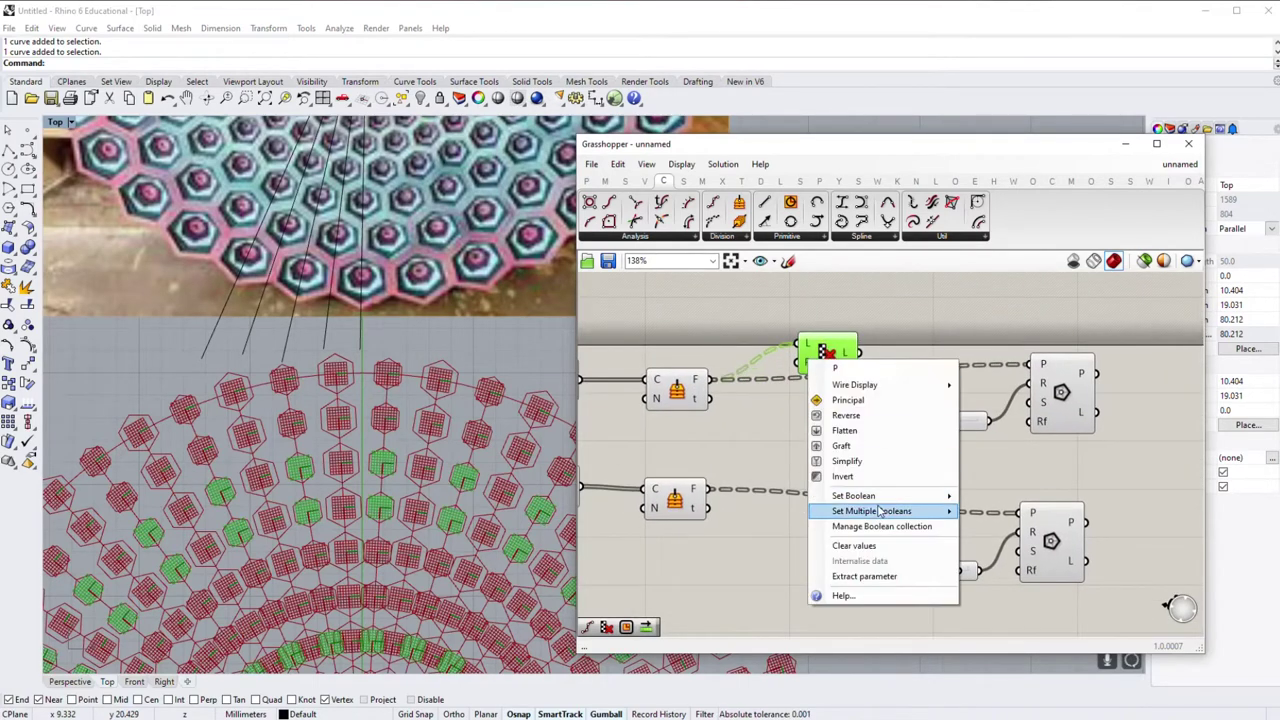
{"action": "left_click", "coordinate": [880, 511]}
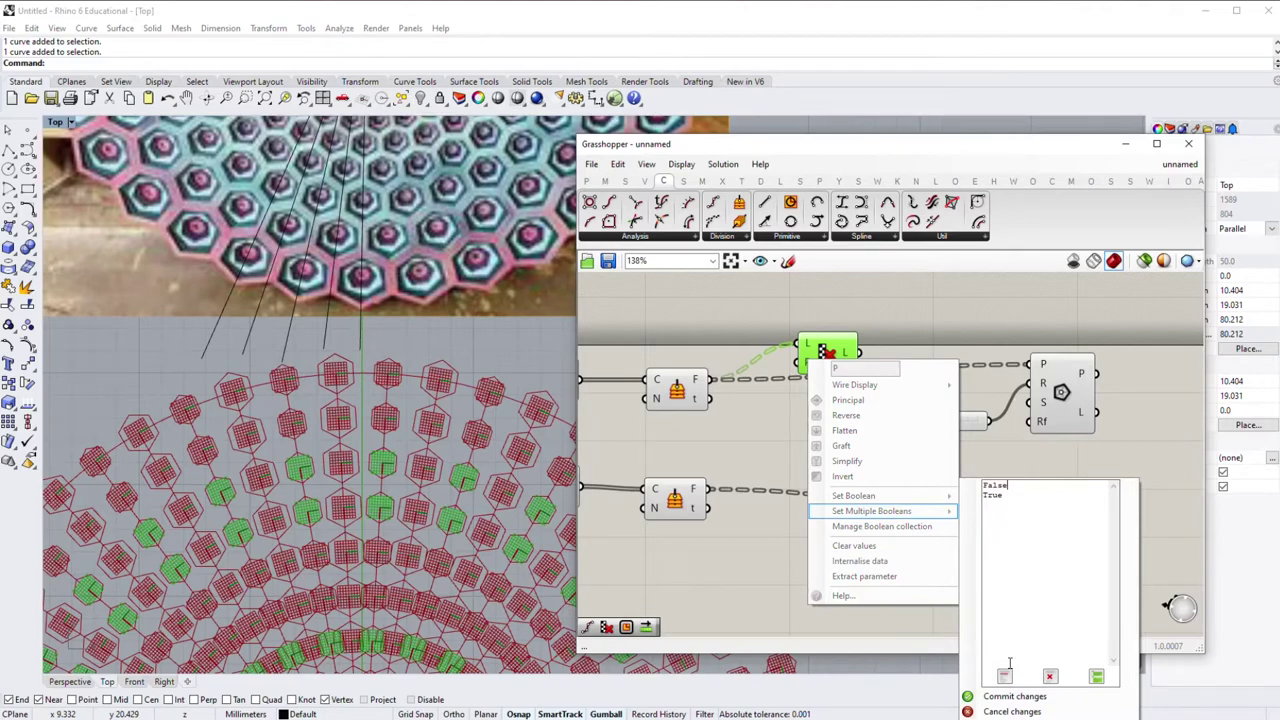
{"action": "left_click", "coordinate": [1015, 696]}
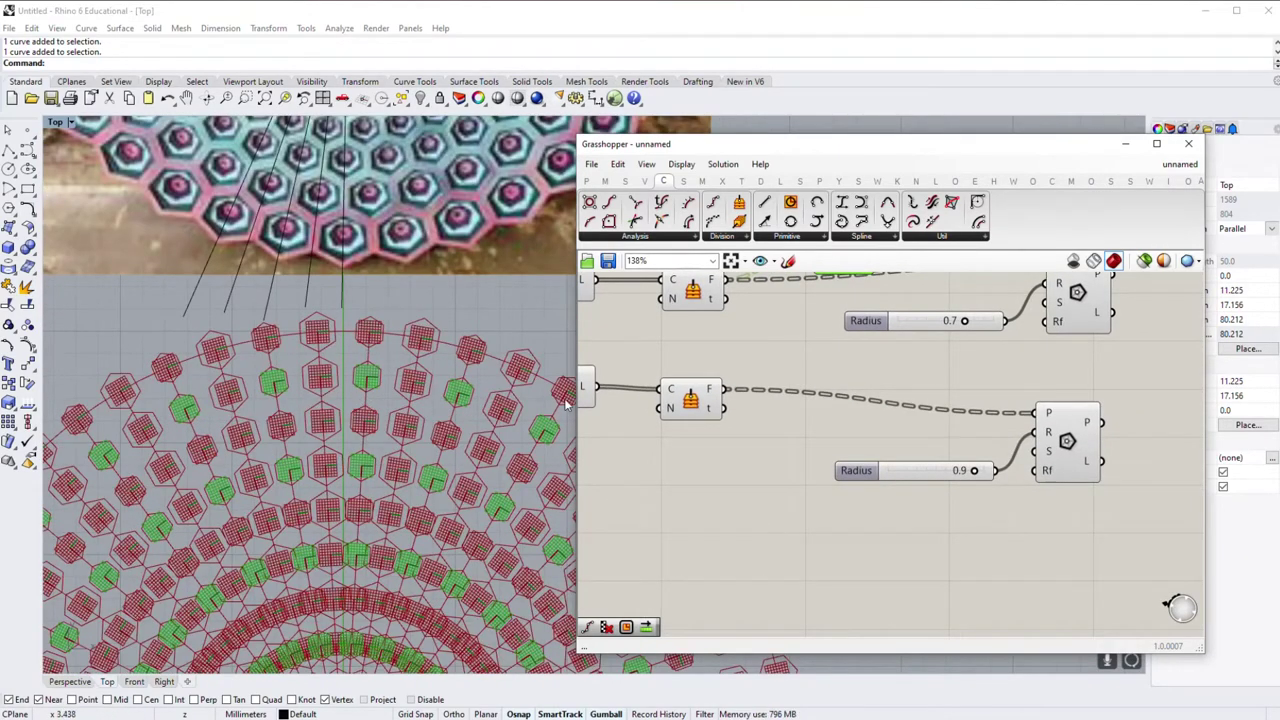
{"action": "left_click_drag", "start_coordinate": [870, 375], "coordinate": [997, 391]}
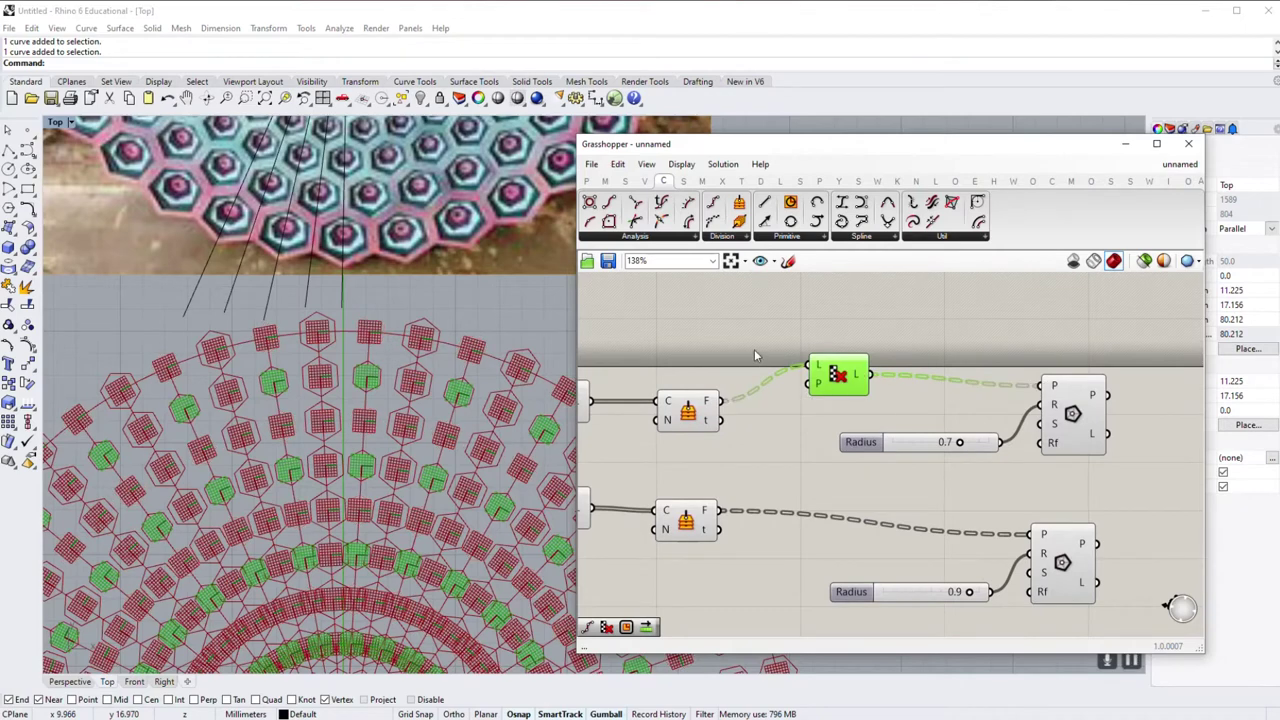
{"action": "mouse_move", "coordinate": [1008, 318]}
{"action": "left_mouse_down"}
{"action": "mouse_move", "coordinate": [970, 345]}
{"action": "mouse_move", "coordinate": [972, 322]}
{"action": "left_mouse_up"}
{"action": "scroll", "coordinate": [898, 468], "scroll_direction": "down", "scroll_amount": 3}
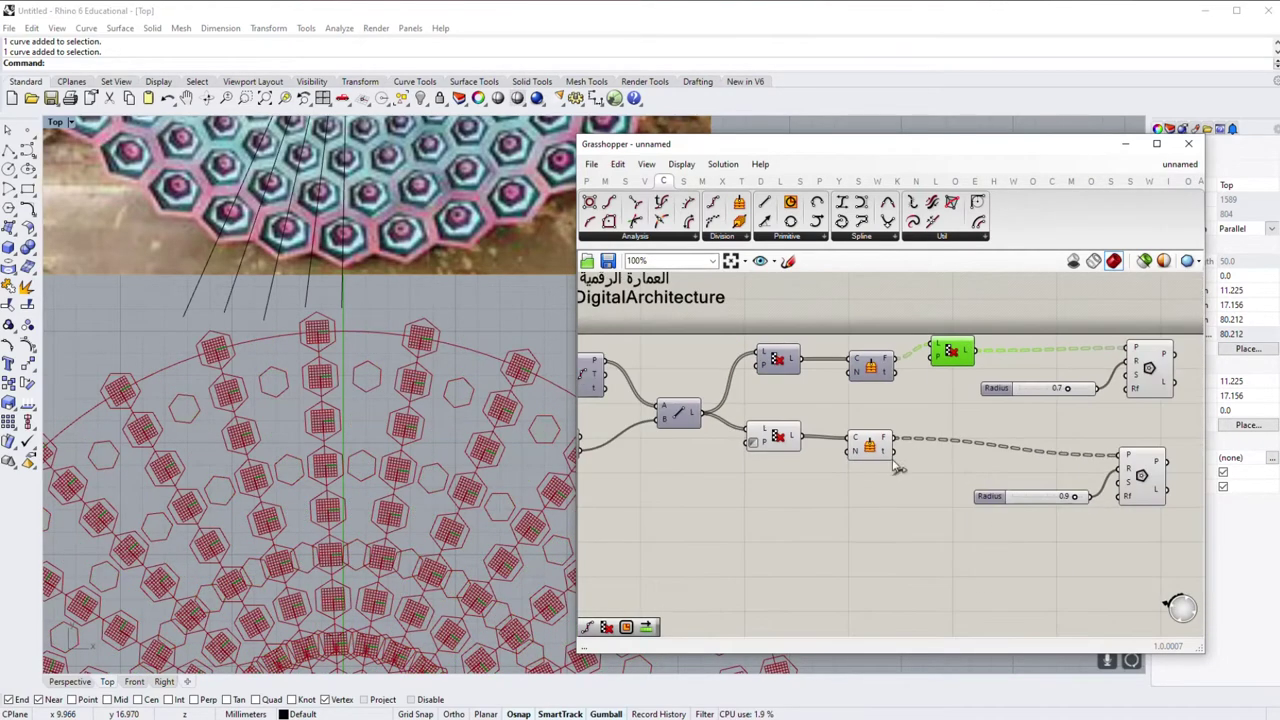
Step: Position the lower row's Cull Pattern component and check its pattern input options
{"action": "right_click_drag", "start_coordinate": [898, 468], "coordinate": [816, 462]}
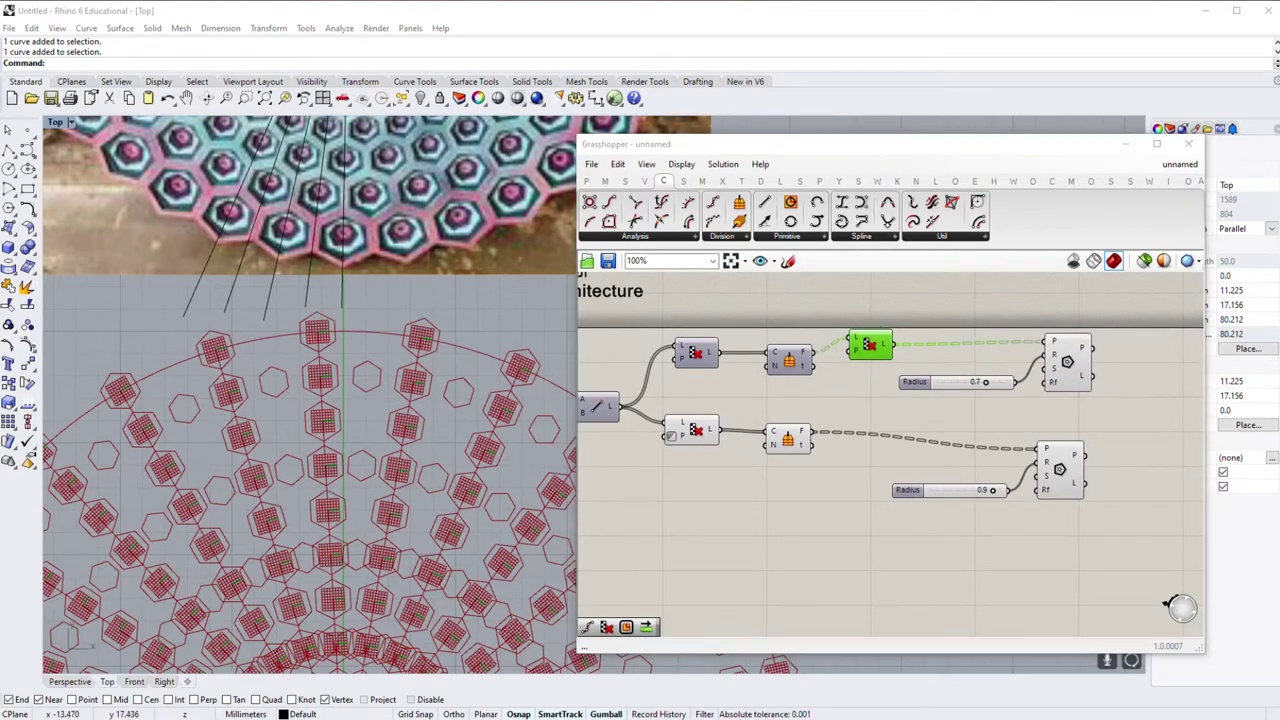
{"action": "mouse_move", "coordinate": [870, 345]}
{"action": "left_mouse_down"}
{"action": "mouse_move", "coordinate": [885, 345]}
{"action": "mouse_move", "coordinate": [894, 438]}
{"action": "mouse_move", "coordinate": [1008, 453]}
{"action": "left_mouse_up"}
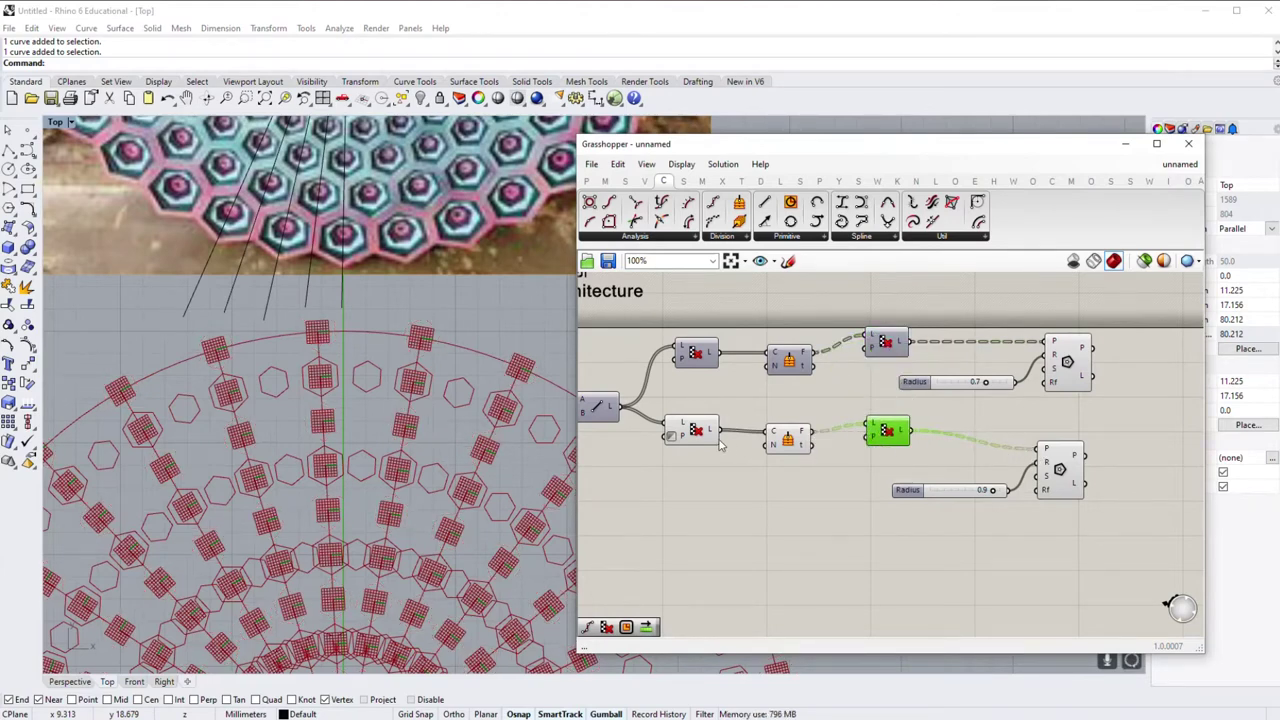
{"action": "right_click", "coordinate": [872, 445]}
{"action": "mouse_move", "coordinate": [917, 576]}
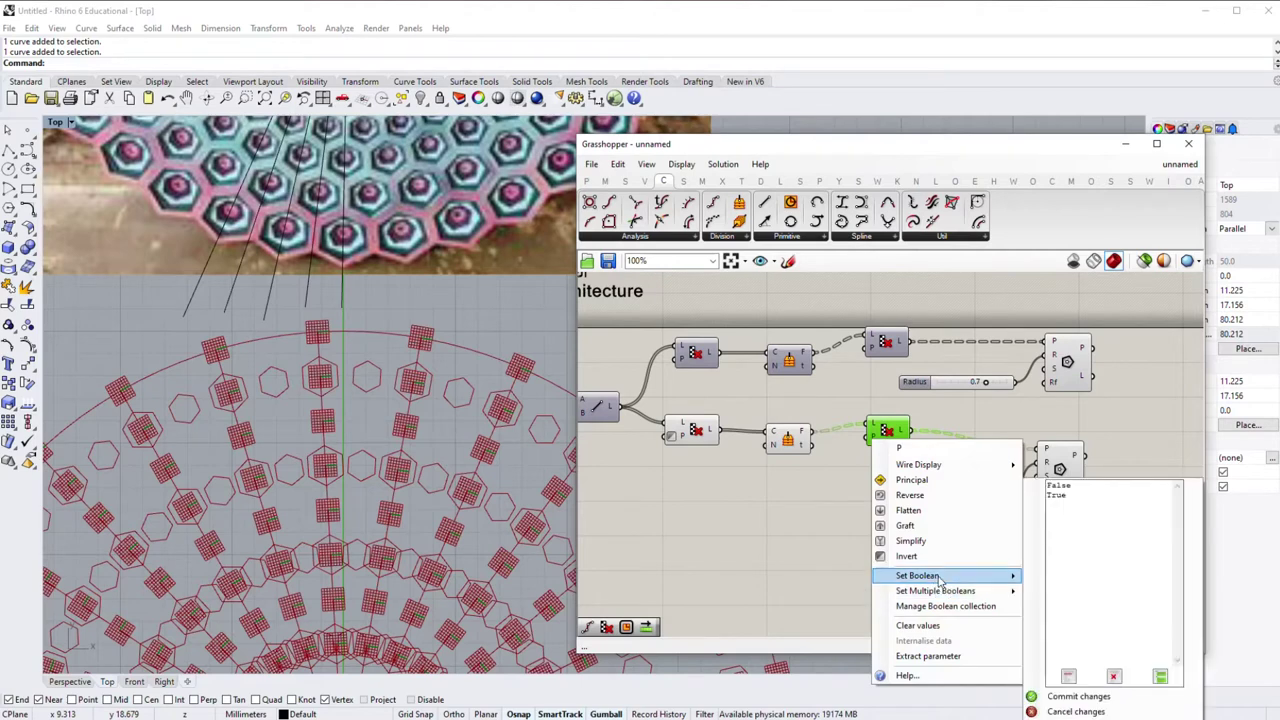
{"action": "key", "text": "Escape"}
Step: Hide the preview of the left-hand cull and division components
{"action": "right_click_drag", "start_coordinate": [837, 494], "coordinate": [873, 506]}
{"action": "left_click_drag", "start_coordinate": [870, 345], "coordinate": [700, 470]}
{"action": "middle_click", "coordinate": [730, 470]}
{"action": "left_click", "coordinate": [762, 458]}
Step: Raise the upper hexagon Radius slider to 1.0
{"action": "scroll", "coordinate": [363, 400], "scroll_direction": "down", "scroll_amount": 3}
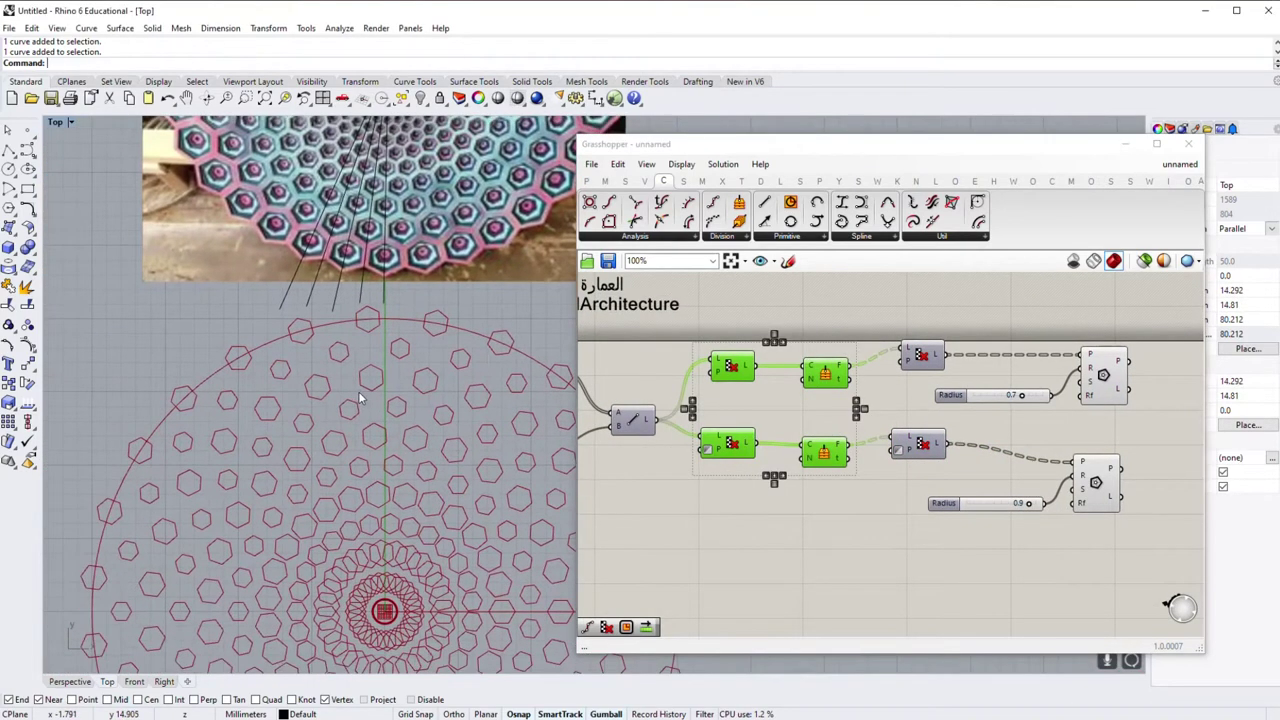
{"action": "scroll", "coordinate": [950, 476], "scroll_direction": "up", "scroll_amount": 1}
{"action": "scroll", "coordinate": [958, 476], "scroll_direction": "up", "scroll_amount": 1}
{"action": "left_click_drag", "start_coordinate": [1060, 363], "coordinate": [1097, 368]}
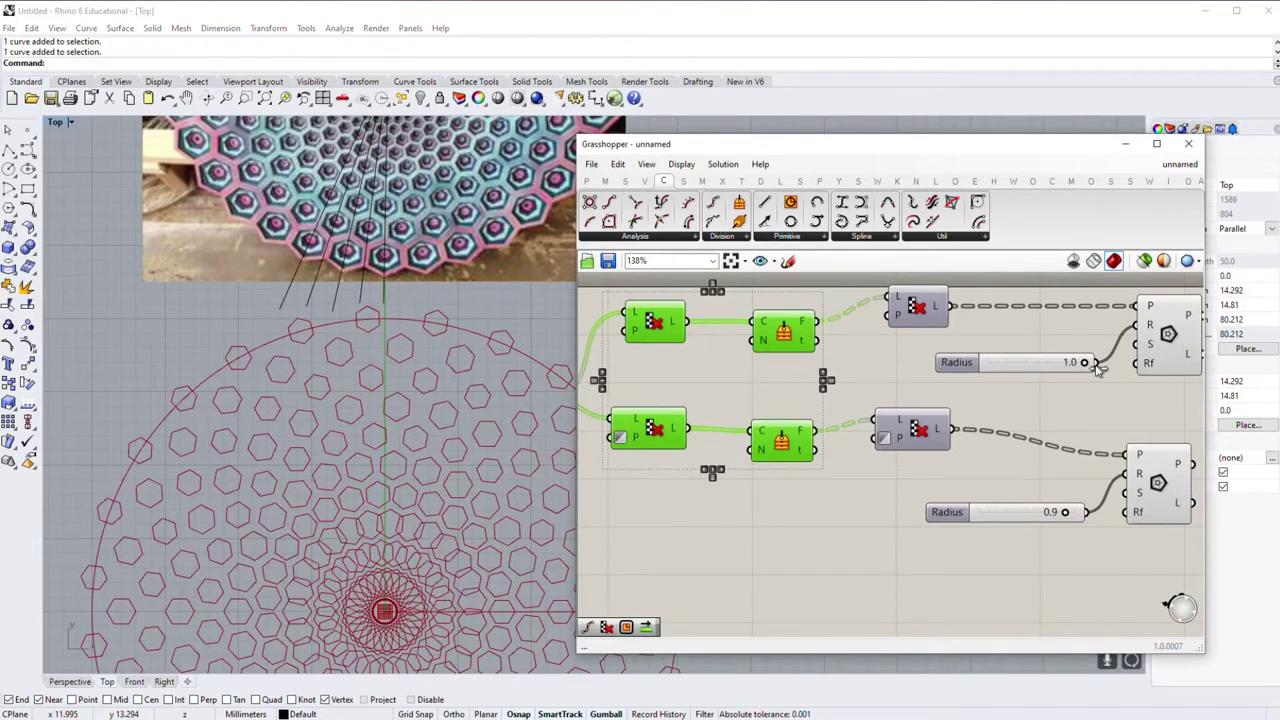
Step: Set the lower hexagon Radius slider to 1.0
{"action": "left_click_drag", "start_coordinate": [1066, 514], "coordinate": [1110, 512]}
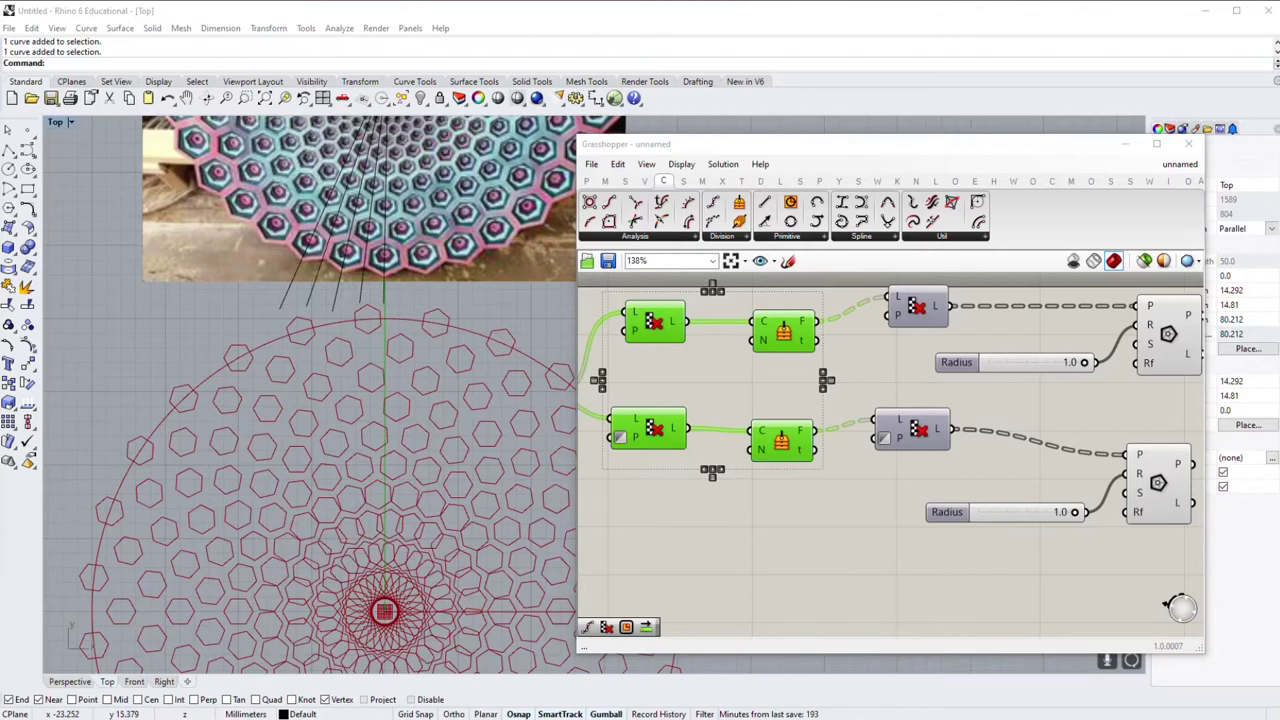
{"action": "scroll", "coordinate": [320, 430], "scroll_direction": "down", "scroll_amount": 1}
{"action": "scroll", "coordinate": [320, 430], "scroll_direction": "up", "scroll_amount": 2}
{"action": "scroll", "coordinate": [285, 413], "scroll_direction": "up", "scroll_amount": 1}
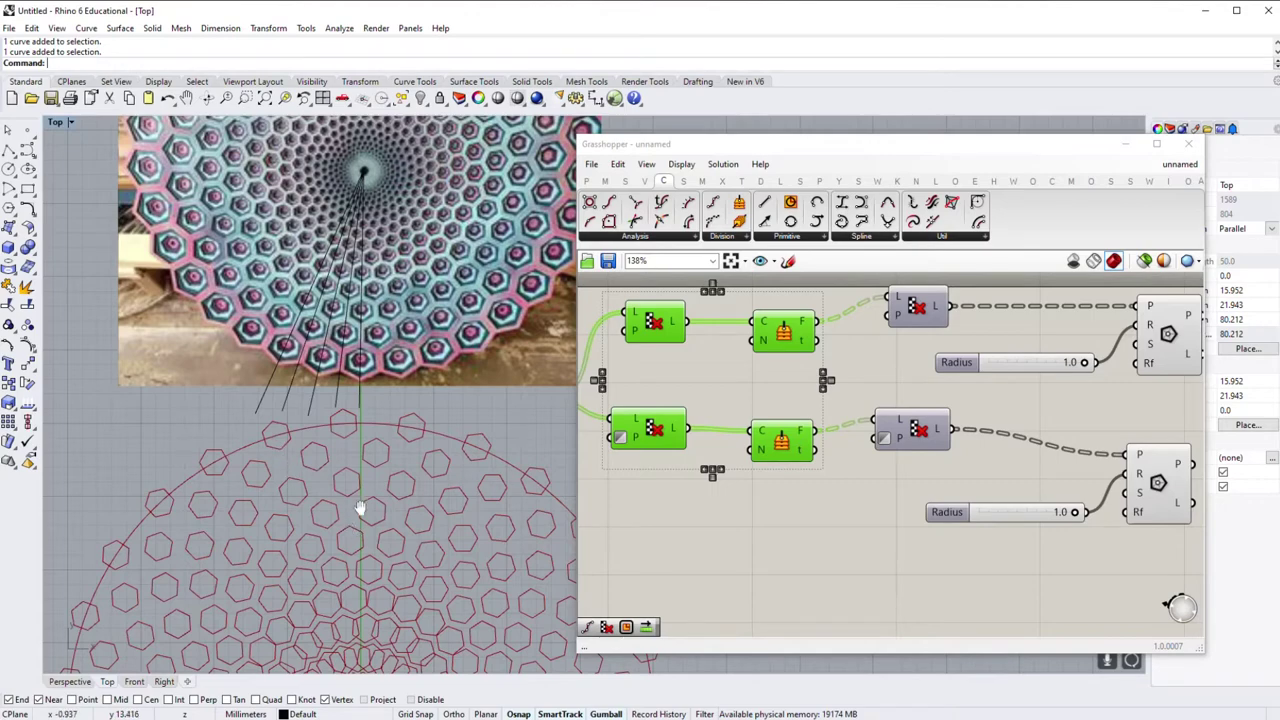
Step: Frame the central rosette and the reference photo together in the Top viewport
{"action": "right_click_drag", "start_coordinate": [360, 508], "coordinate": [370, 318]}
{"action": "scroll", "coordinate": [370, 318], "scroll_direction": "up", "scroll_amount": 2}
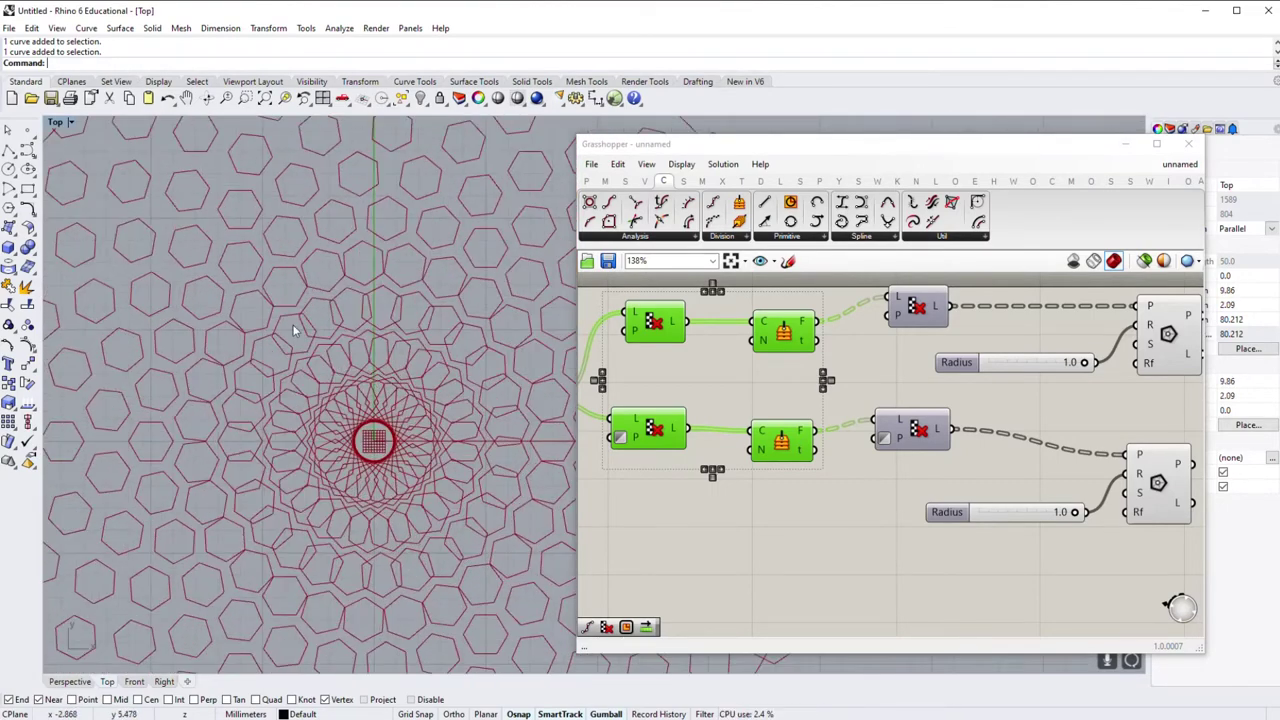
{"action": "scroll", "coordinate": [369, 372], "scroll_direction": "down", "scroll_amount": 2}
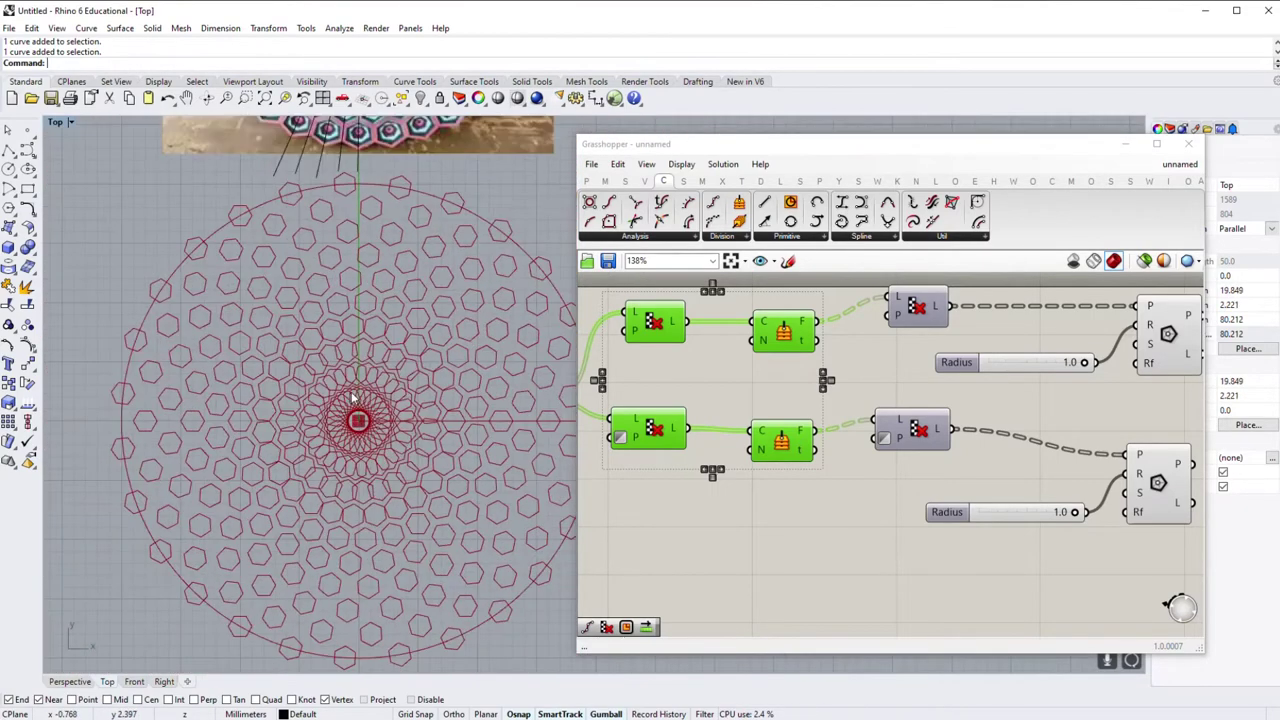
{"action": "right_click_drag", "start_coordinate": [358, 395], "coordinate": [380, 580]}
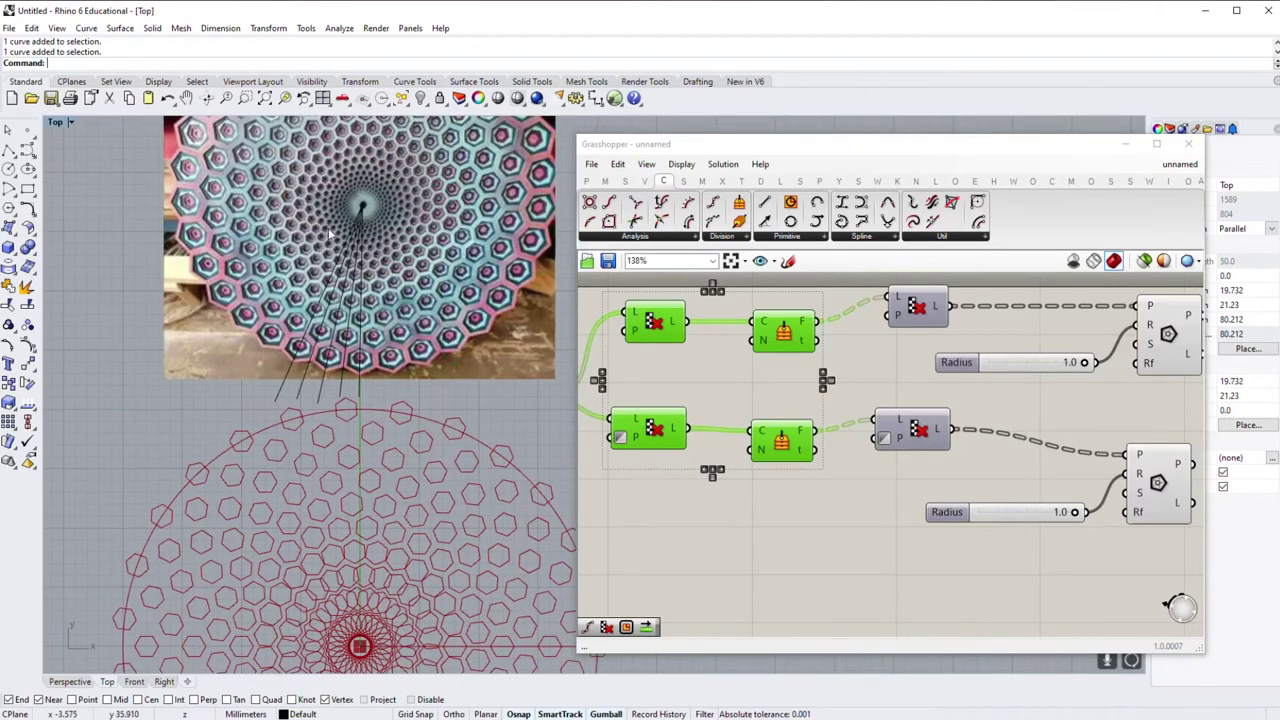
{"action": "right_click_drag", "start_coordinate": [323, 297], "coordinate": [327, 110]}
{"action": "scroll", "coordinate": [398, 497], "scroll_direction": "up", "scroll_amount": 2}
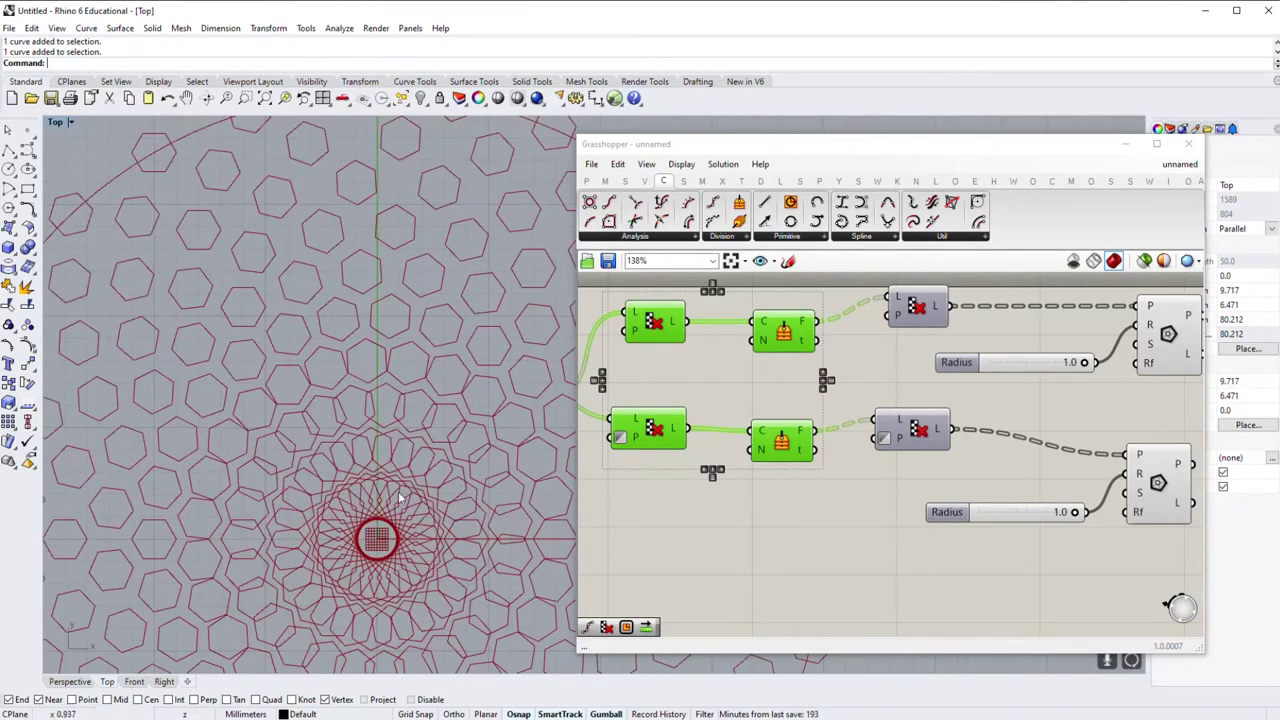
{"action": "scroll", "coordinate": [320, 443], "scroll_direction": "down", "scroll_amount": 2}
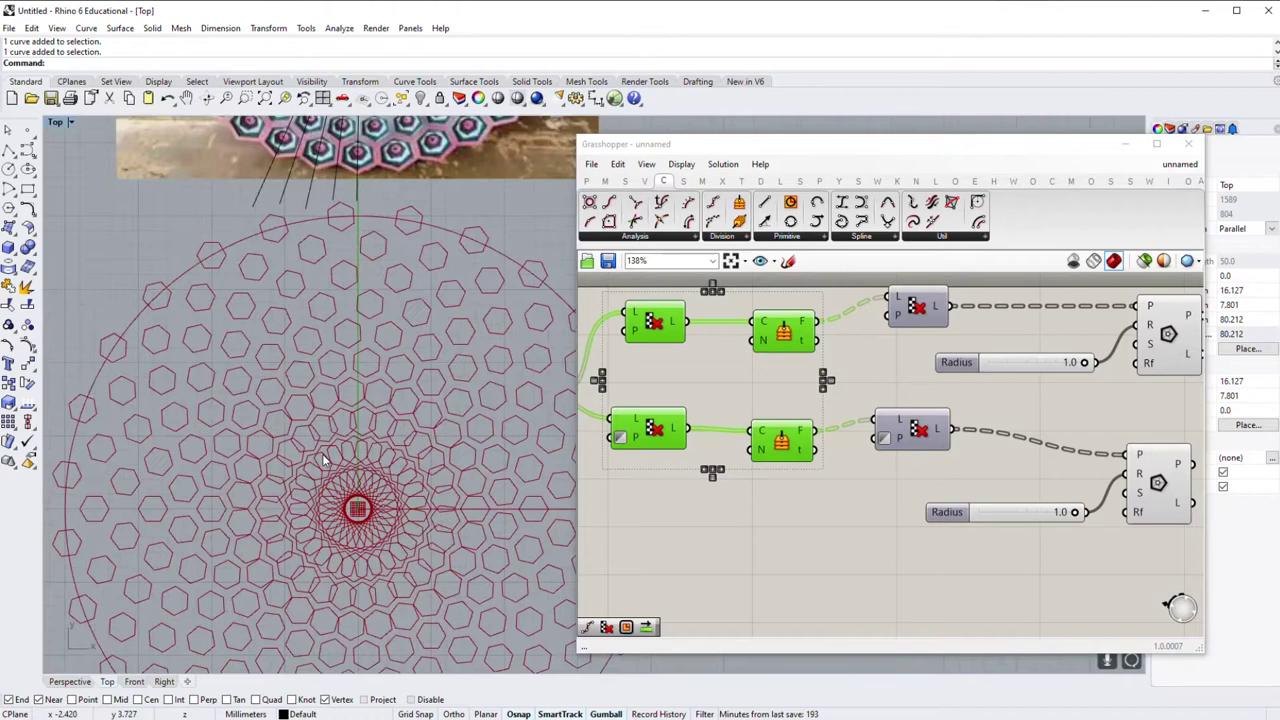
{"action": "scroll", "coordinate": [222, 427], "scroll_direction": "down", "scroll_amount": 1}
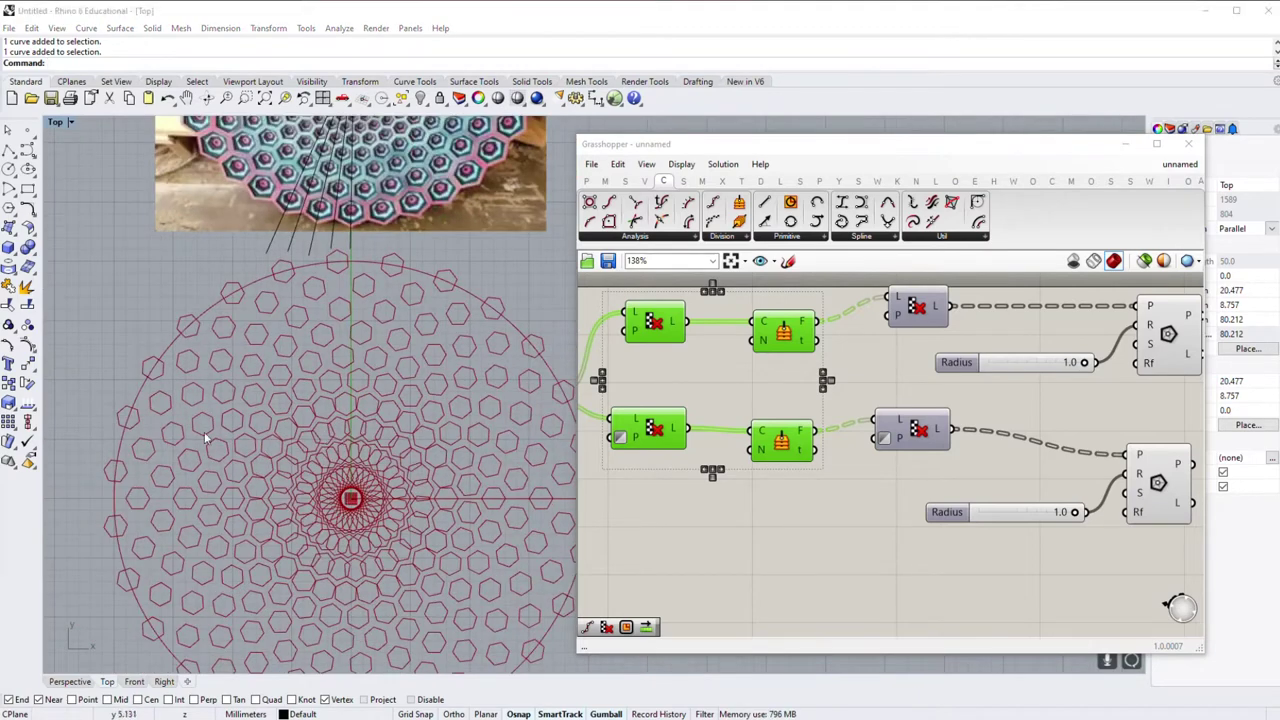
{"action": "right_click_drag", "start_coordinate": [205, 437], "coordinate": [220, 550]}
{"action": "scroll", "coordinate": [771, 491], "scroll_direction": "down", "scroll_amount": 1}
{"action": "left_click", "coordinate": [805, 410]}
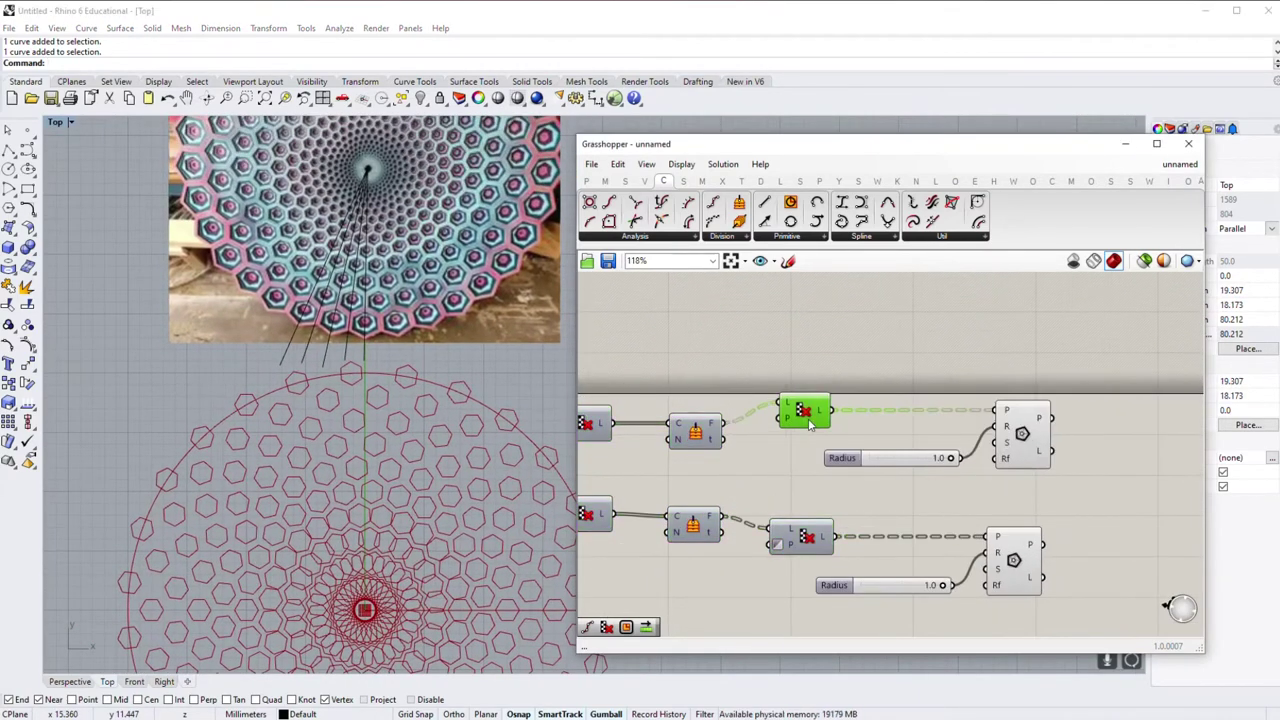
Step: Frame the whole definition and raise the main Count slider to 75
{"action": "left_click_drag", "start_coordinate": [810, 425], "coordinate": [806, 428]}
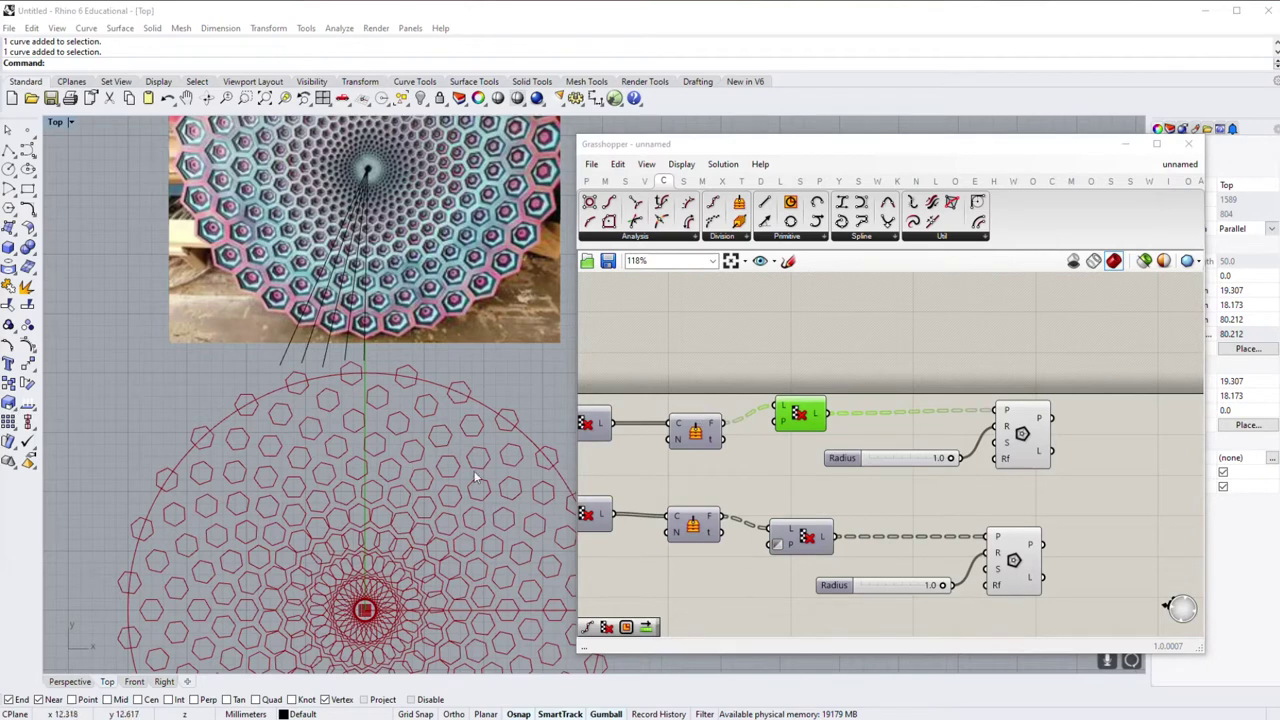
{"action": "right_click_drag", "start_coordinate": [668, 498], "coordinate": [930, 430]}
{"action": "scroll", "coordinate": [740, 491], "scroll_direction": "down", "scroll_amount": 3}
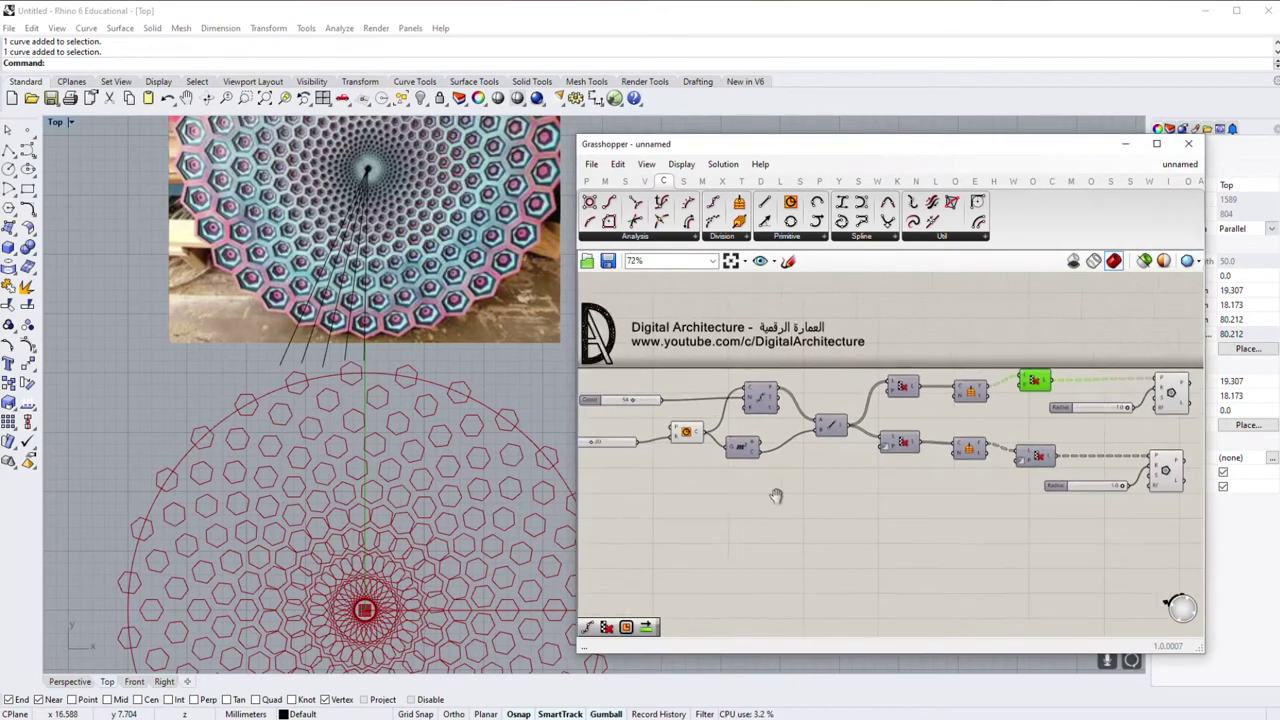
{"action": "right_click_drag", "start_coordinate": [766, 494], "coordinate": [746, 487]}
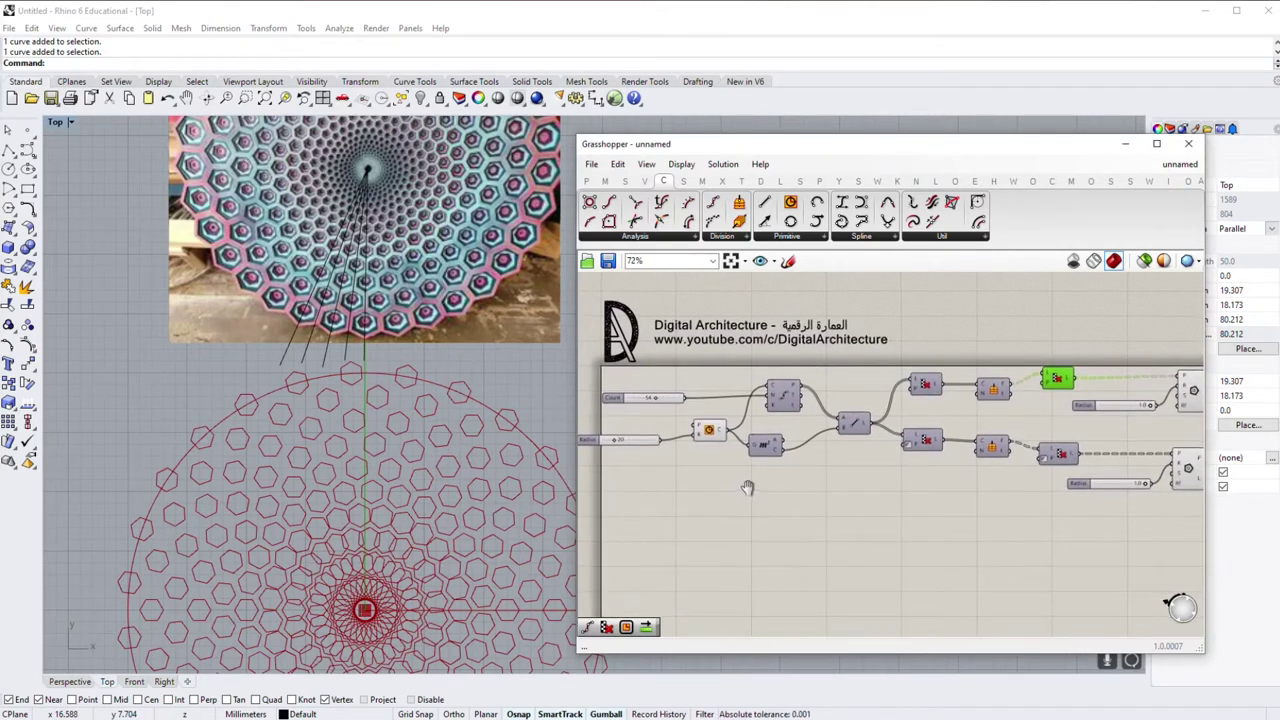
{"action": "mouse_move", "coordinate": [657, 400]}
{"action": "left_mouse_down"}
{"action": "mouse_move", "coordinate": [678, 405]}
{"action": "mouse_move", "coordinate": [652, 412]}
{"action": "mouse_move", "coordinate": [684, 423]}
{"action": "mouse_move", "coordinate": [664, 420]}
{"action": "left_mouse_up"}
{"action": "left_click", "coordinate": [193, 338]}
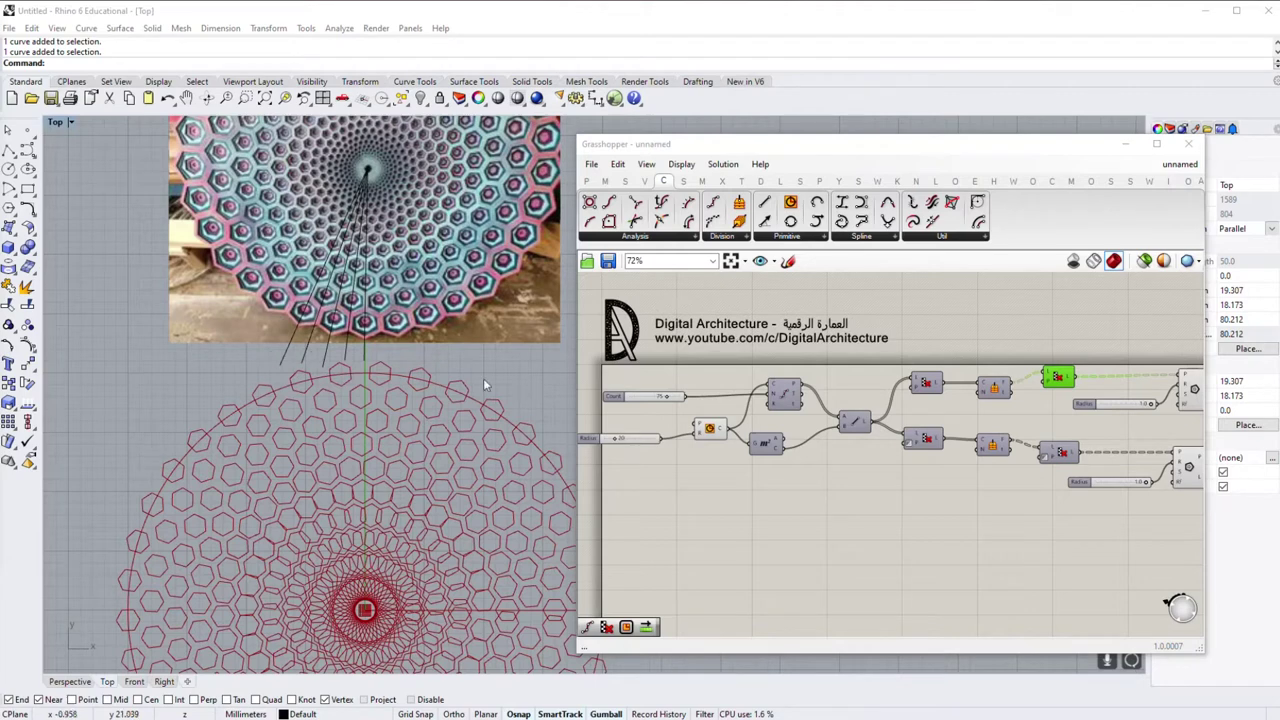
{"action": "scroll", "coordinate": [1061, 516], "scroll_direction": "up", "scroll_amount": 3}
{"action": "left_click", "coordinate": [893, 403]}
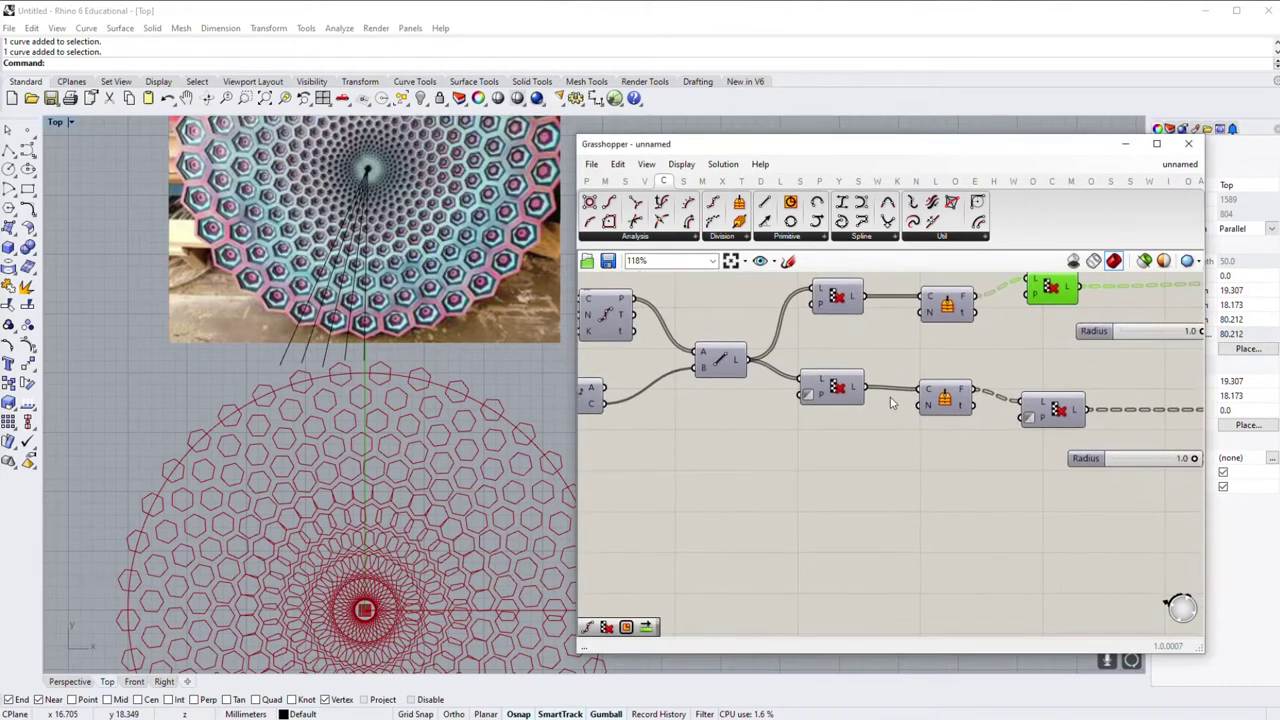
Step: Add a Count slider of 20 wired to both Divide Curve counts, then duplicate it
{"action": "double_click", "coordinate": [811, 500]}
{"action": "type", "text": "20"}
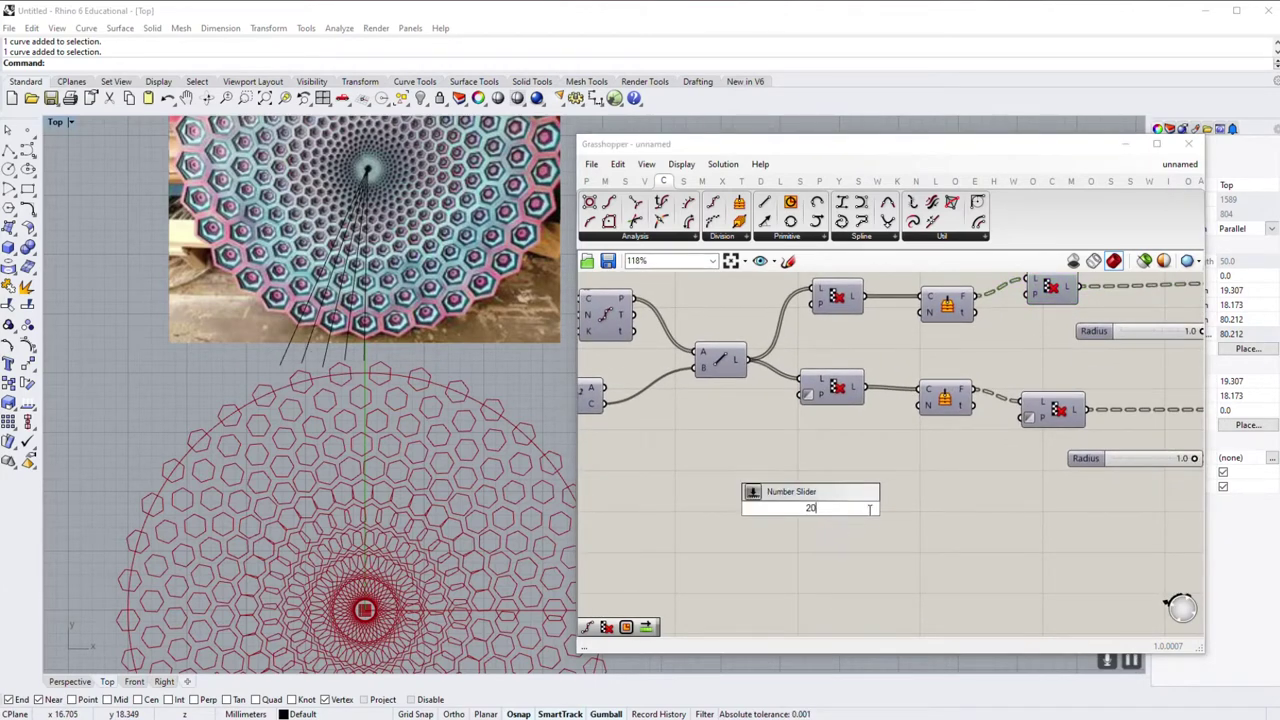
{"action": "key", "text": "Return"}
{"action": "mouse_move", "coordinate": [879, 508]}
{"action": "left_mouse_down"}
{"action": "mouse_move", "coordinate": [922, 311]}
{"action": "mouse_move", "coordinate": [925, 398]}
{"action": "left_mouse_up"}
{"action": "mouse_move", "coordinate": [846, 515]}
{"action": "left_mouse_down"}
{"action": "mouse_move", "coordinate": [786, 494]}
{"action": "mouse_move", "coordinate": [872, 482]}
{"action": "mouse_move", "coordinate": [921, 398]}
{"action": "left_mouse_up"}
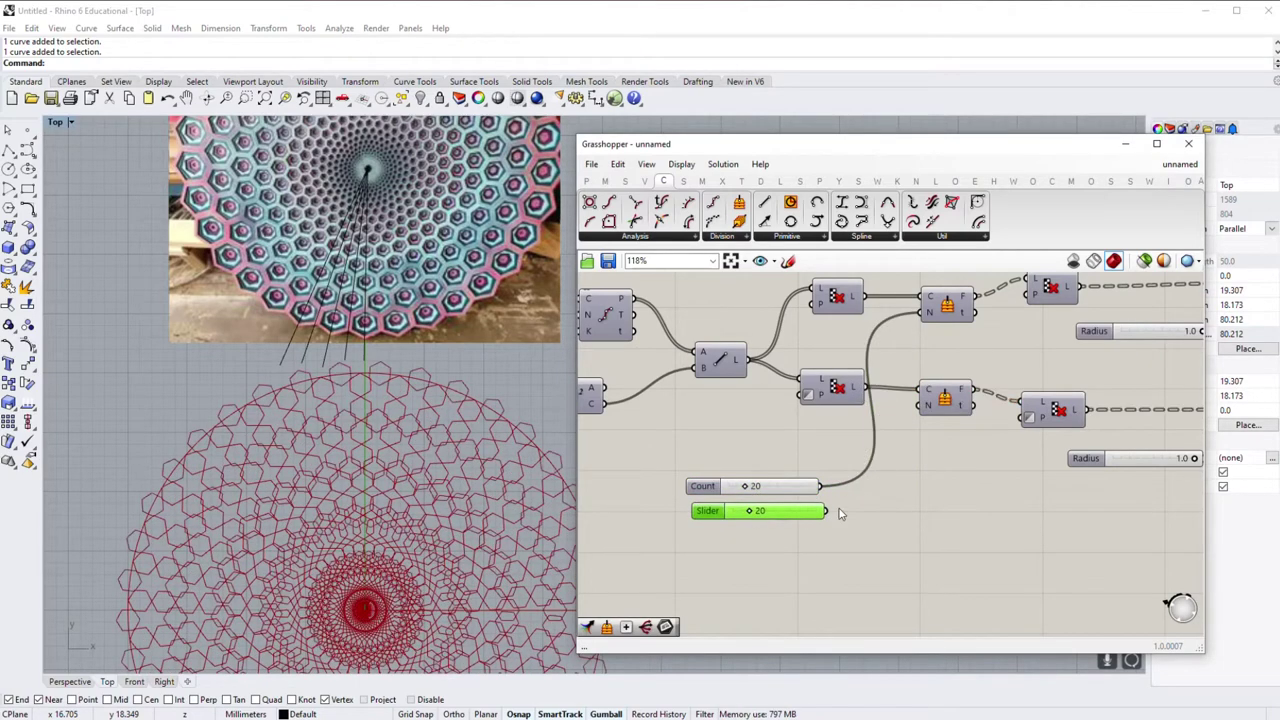
{"action": "scroll", "coordinate": [758, 455], "scroll_direction": "up", "scroll_amount": 2}
{"action": "mouse_move", "coordinate": [803, 494]}
{"action": "left_mouse_down"}
{"action": "mouse_move", "coordinate": [809, 446]}
{"action": "mouse_move", "coordinate": [746, 428]}
{"action": "left_mouse_up"}
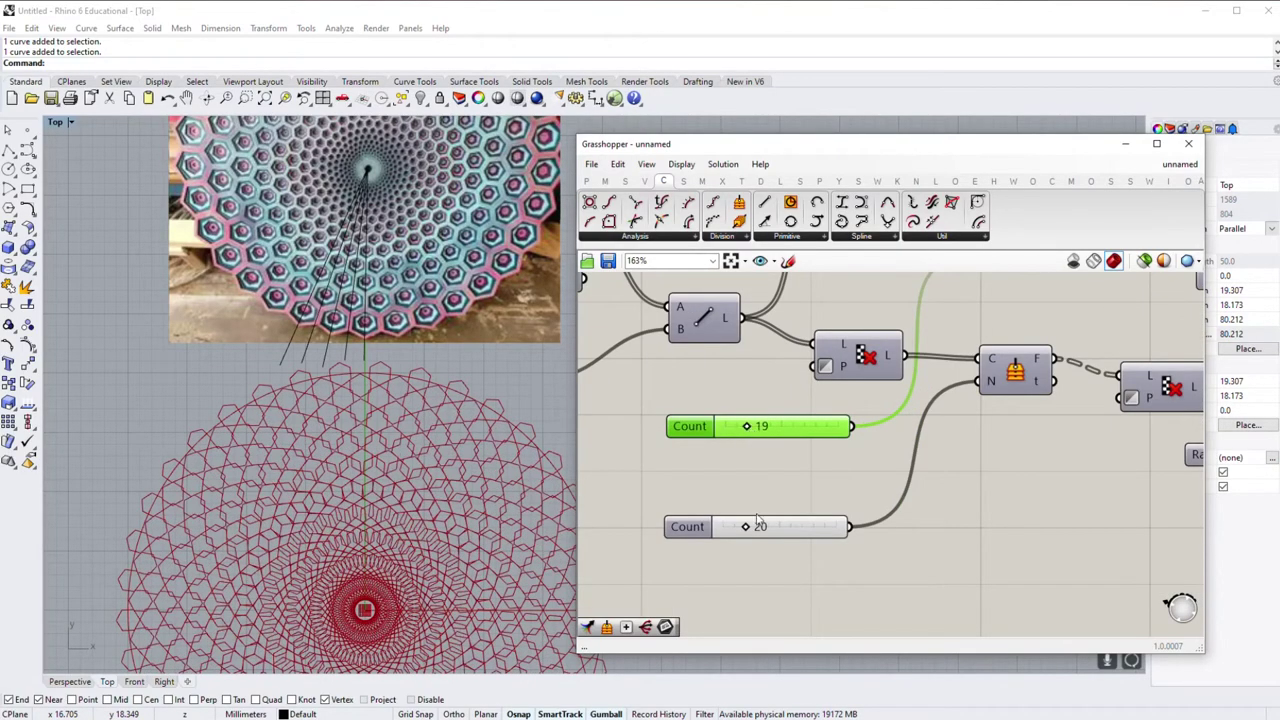
Step: Set both division Counts to 18 and lower the main Count from 75 to 31
{"action": "left_click_drag", "start_coordinate": [758, 522], "coordinate": [752, 524]}
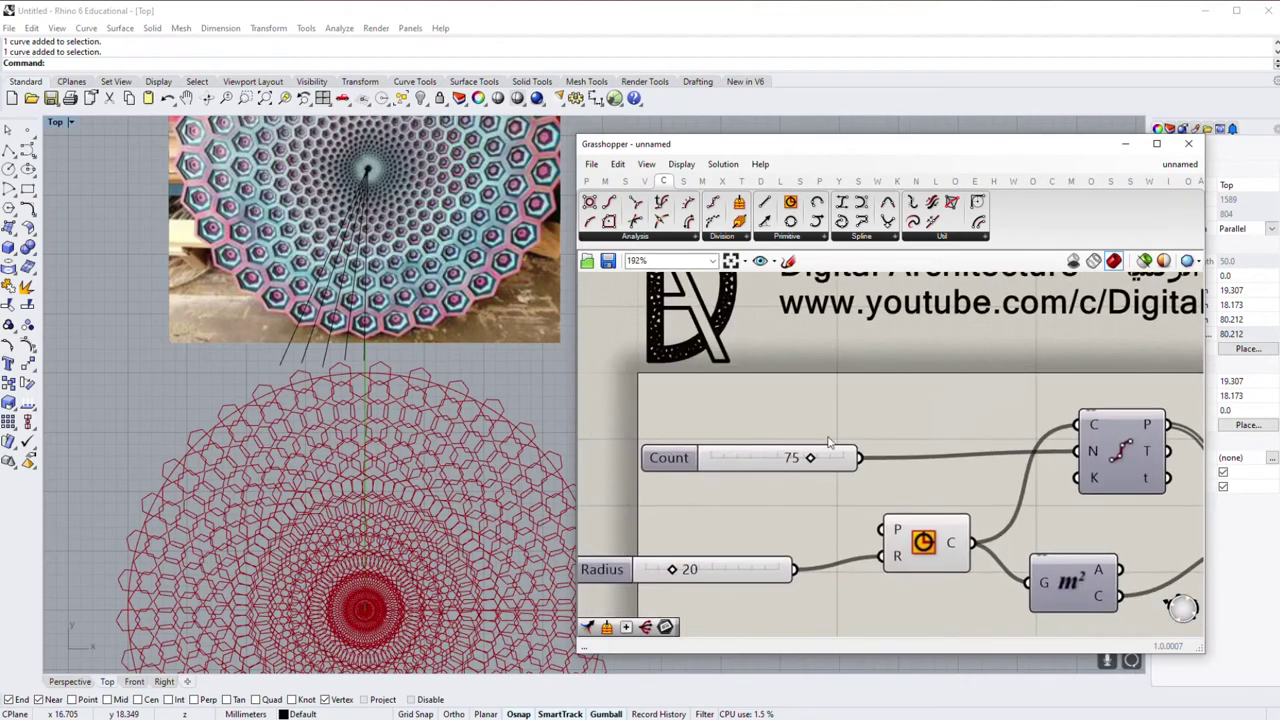
{"action": "left_click_drag", "start_coordinate": [810, 460], "coordinate": [752, 462]}
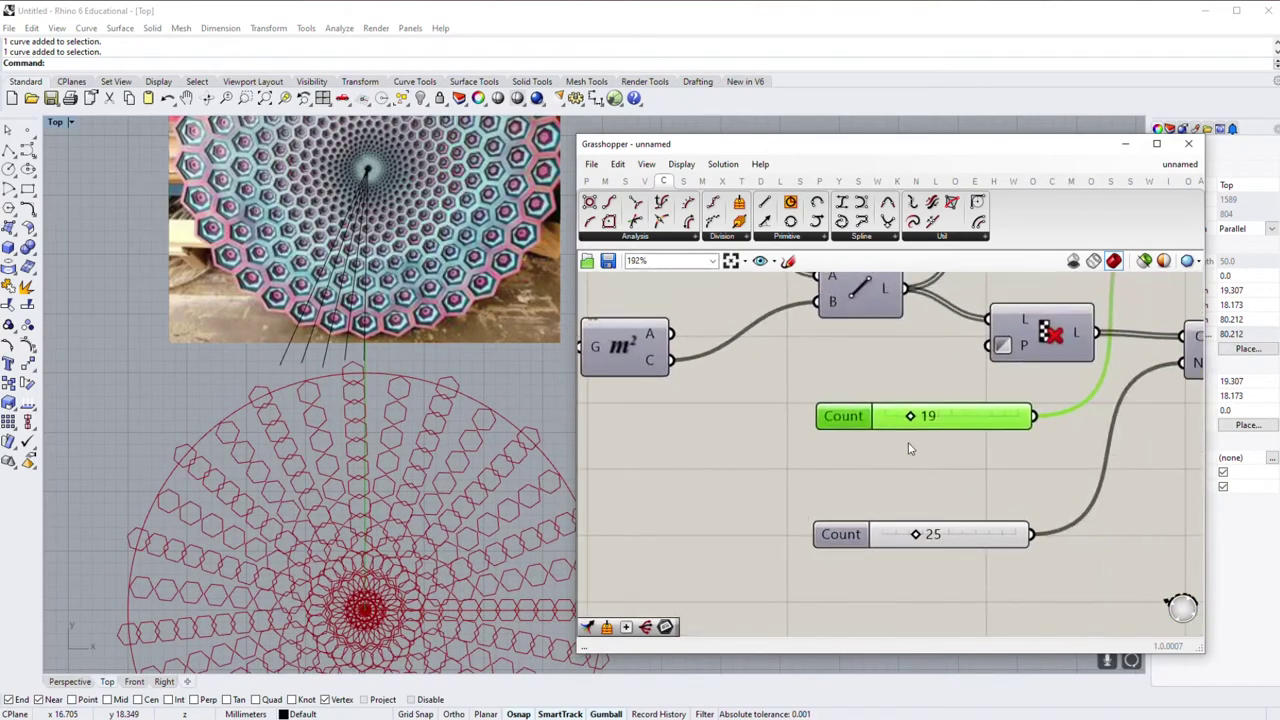
{"action": "left_click_drag", "start_coordinate": [905, 418], "coordinate": [908, 420]}
{"action": "left_click_drag", "start_coordinate": [930, 535], "coordinate": [925, 490]}
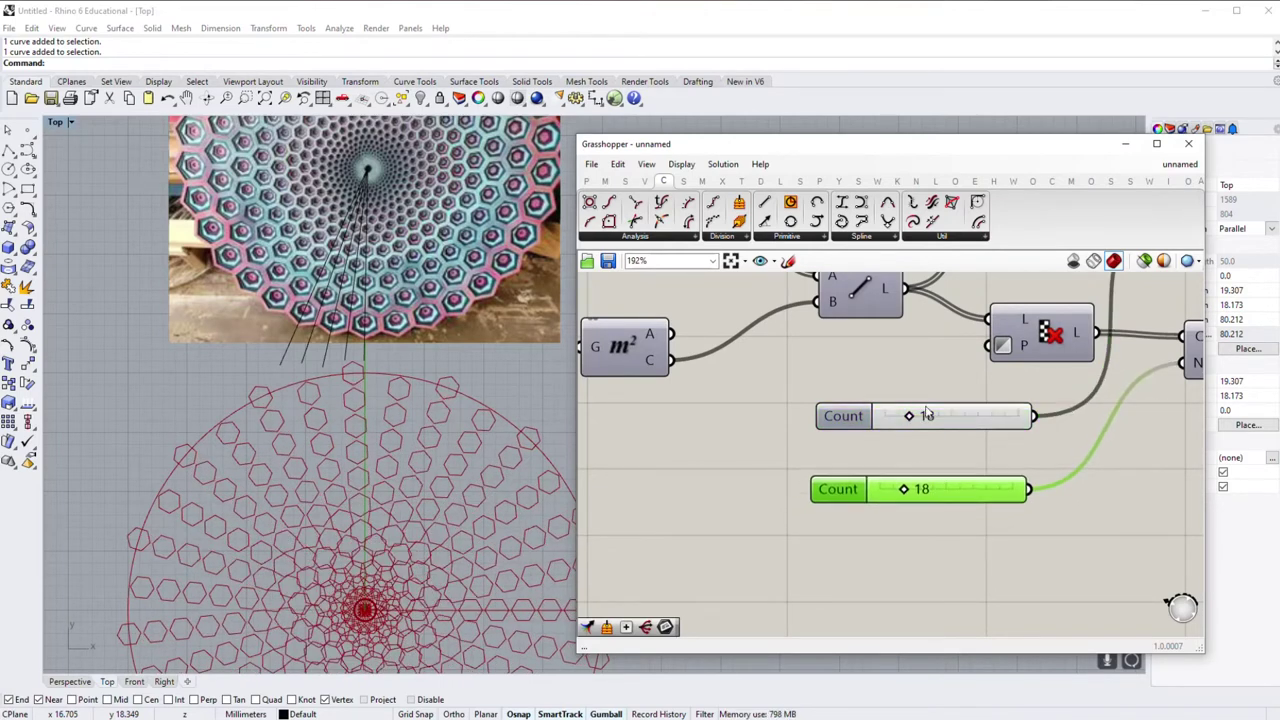
{"action": "left_click", "coordinate": [926, 418]}
{"action": "scroll", "coordinate": [777, 471], "scroll_direction": "down", "scroll_amount": 3}
{"action": "scroll", "coordinate": [777, 471], "scroll_direction": "down", "scroll_amount": 1}
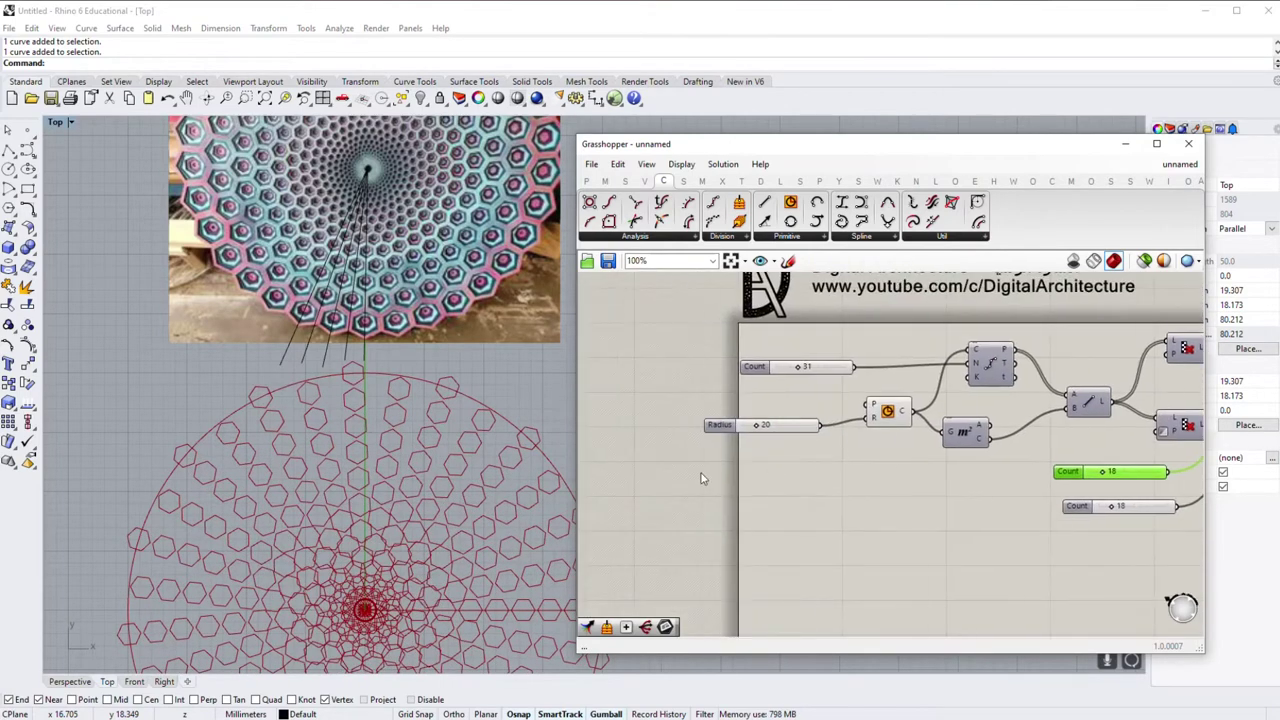
{"action": "scroll", "coordinate": [795, 400], "scroll_direction": "up", "scroll_amount": 2}
Step: Raise the main Count slider to 48 for a denser disc
{"action": "left_click_drag", "start_coordinate": [802, 351], "coordinate": [820, 352]}
{"action": "scroll", "coordinate": [437, 549], "scroll_direction": "up", "scroll_amount": 2}
{"action": "scroll", "coordinate": [400, 530], "scroll_direction": "down", "scroll_amount": 1}
{"action": "scroll", "coordinate": [300, 495], "scroll_direction": "down", "scroll_amount": 2}
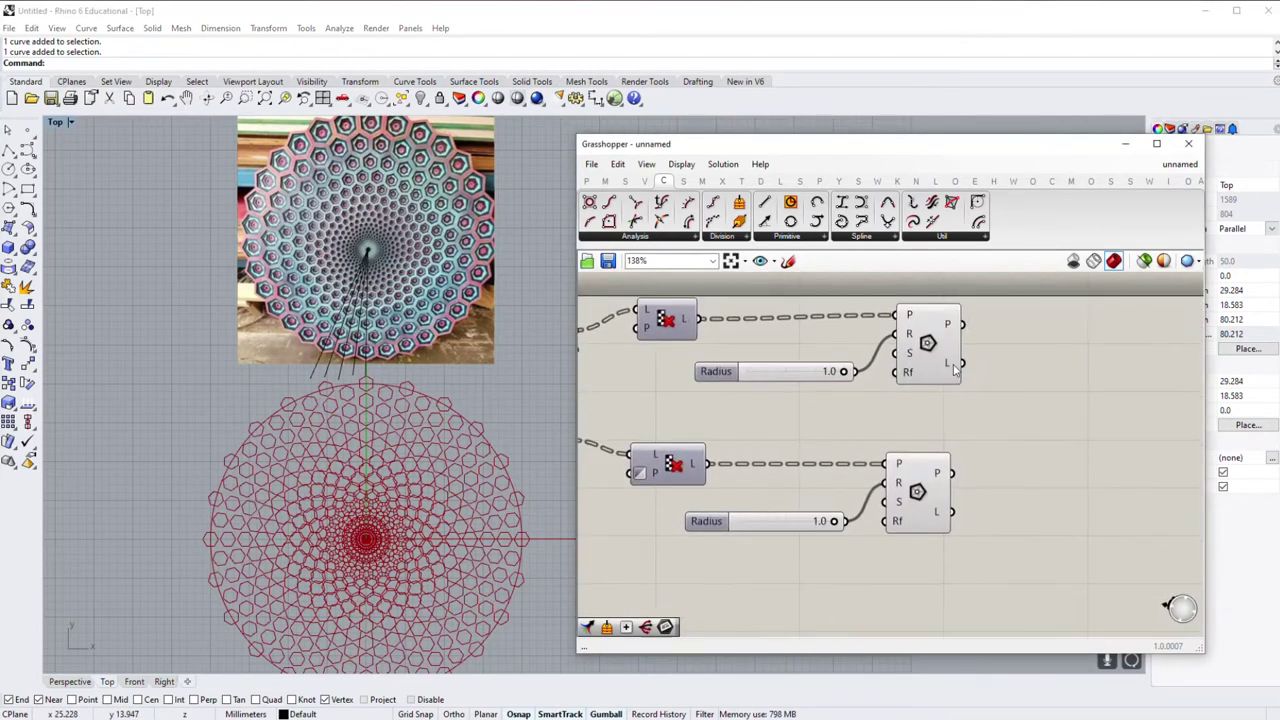
Step: Test a smaller upper polygon Radius, then undo it back to 1.0
{"action": "left_click_drag", "start_coordinate": [955, 370], "coordinate": [1026, 363]}
{"action": "left_click_drag", "start_coordinate": [930, 500], "coordinate": [1042, 507]}
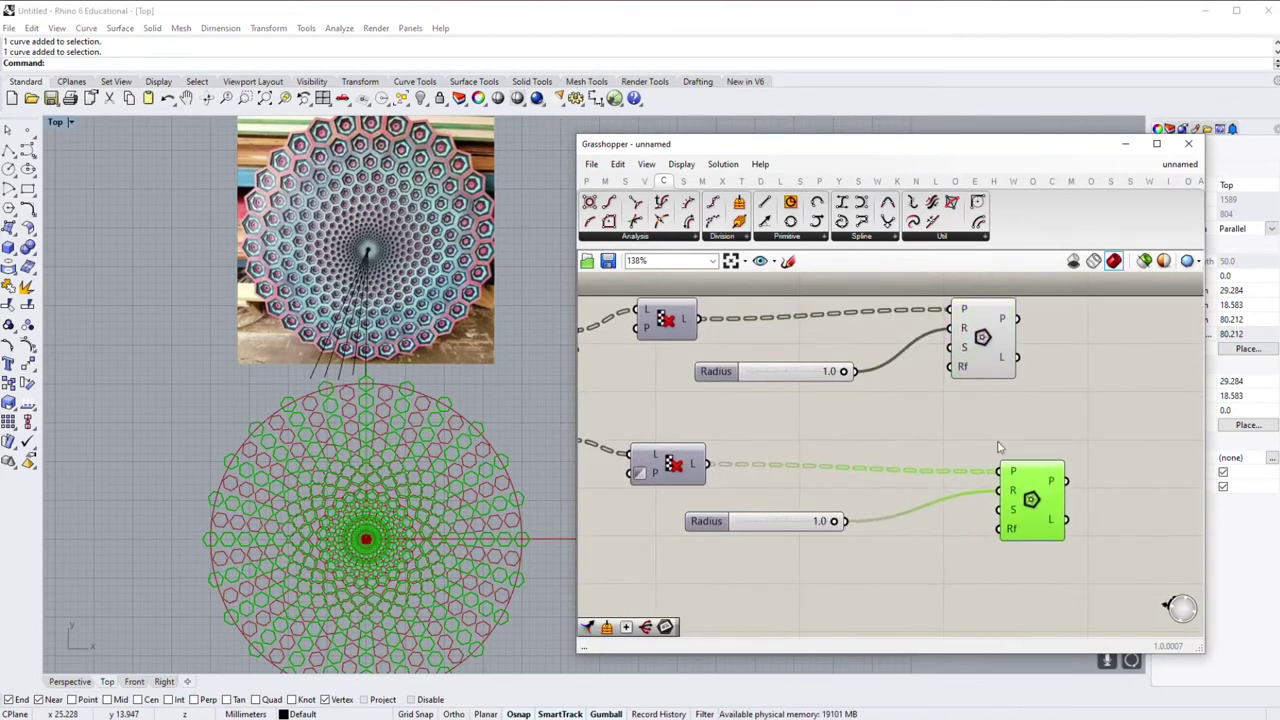
{"action": "left_click", "coordinate": [1000, 333]}
{"action": "left_click_drag", "start_coordinate": [829, 369], "coordinate": [849, 370]}
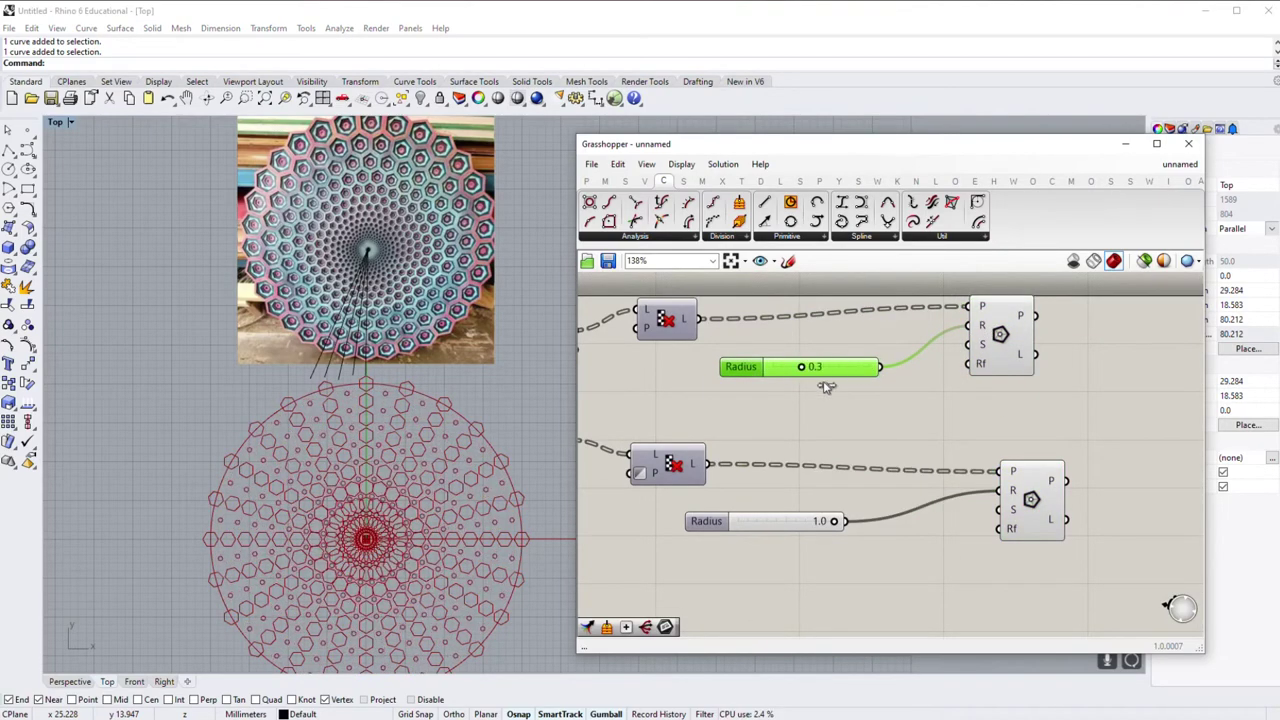
{"action": "key", "text": "ctrl+z"}
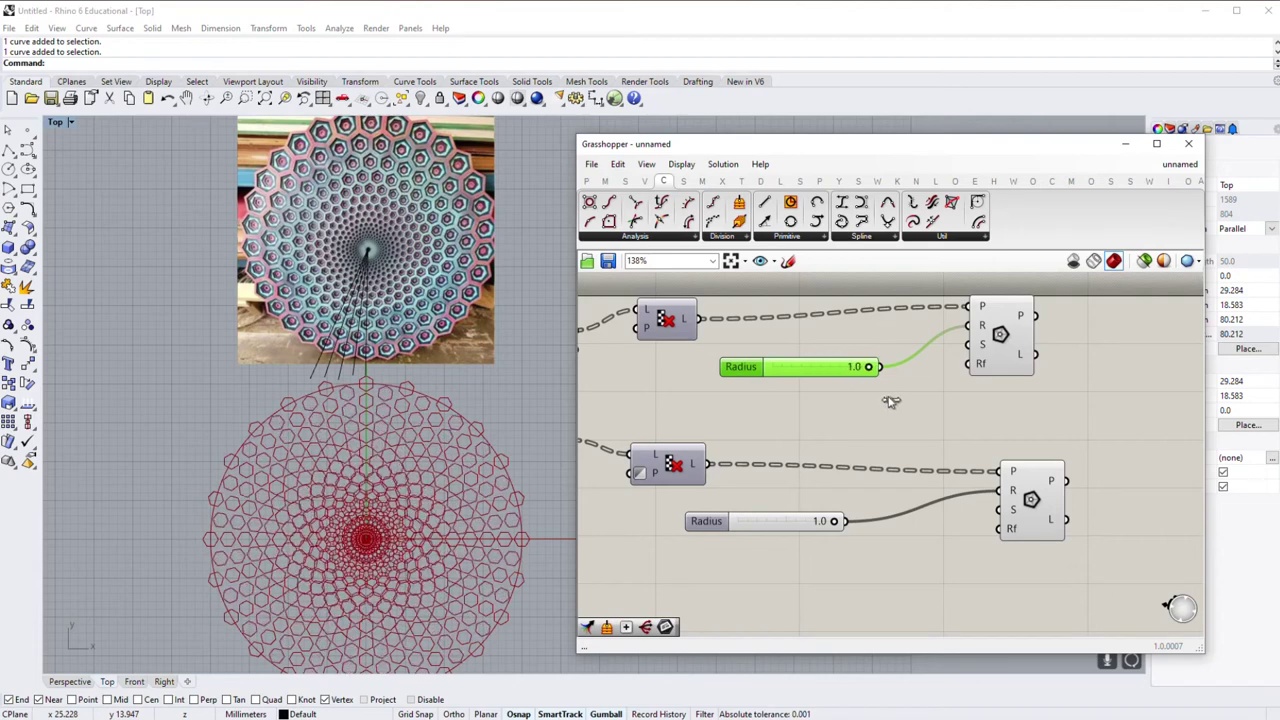
Step: Rearrange the two polygon components and pan to free canvas space below
{"action": "left_click_drag", "start_coordinate": [975, 356], "coordinate": [988, 360]}
{"action": "left_click", "coordinate": [1035, 478]}
{"action": "left_click_drag", "start_coordinate": [1035, 478], "coordinate": [1007, 478]}
{"action": "left_click_drag", "start_coordinate": [786, 521], "coordinate": [806, 521]}
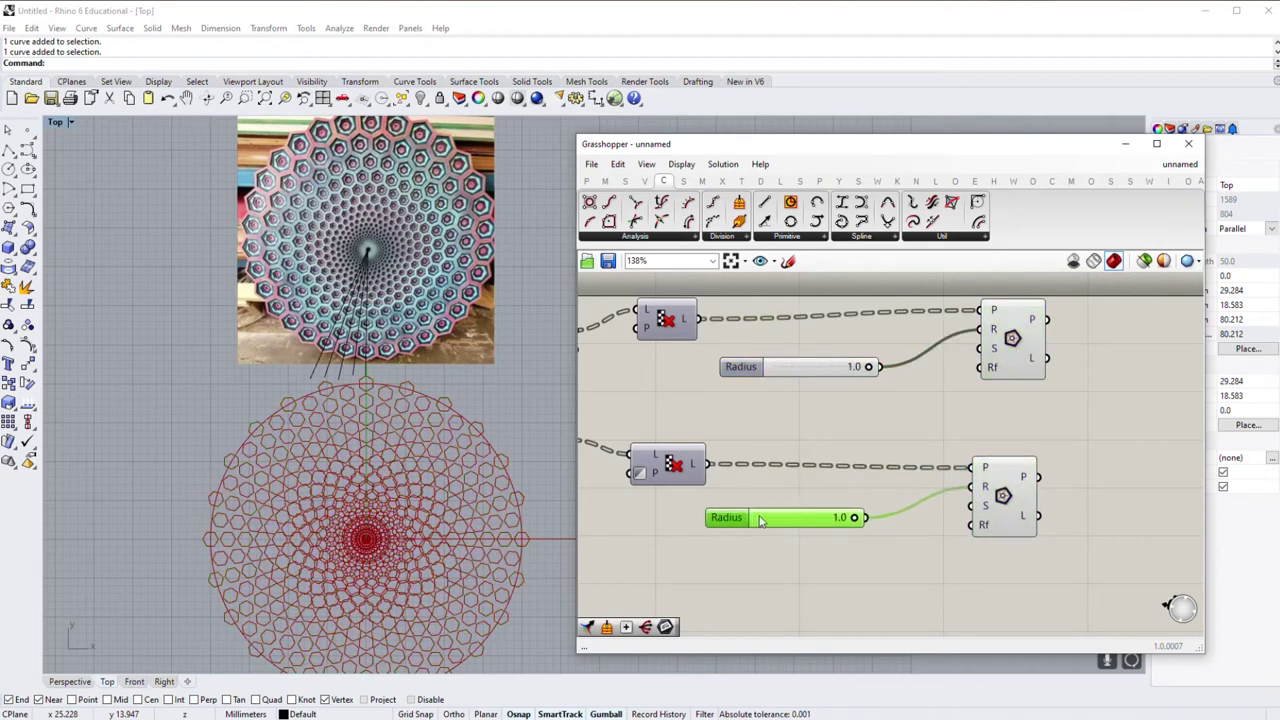
{"action": "right_click_drag", "start_coordinate": [793, 503], "coordinate": [897, 450]}
{"action": "double_click", "coordinate": [813, 531]}
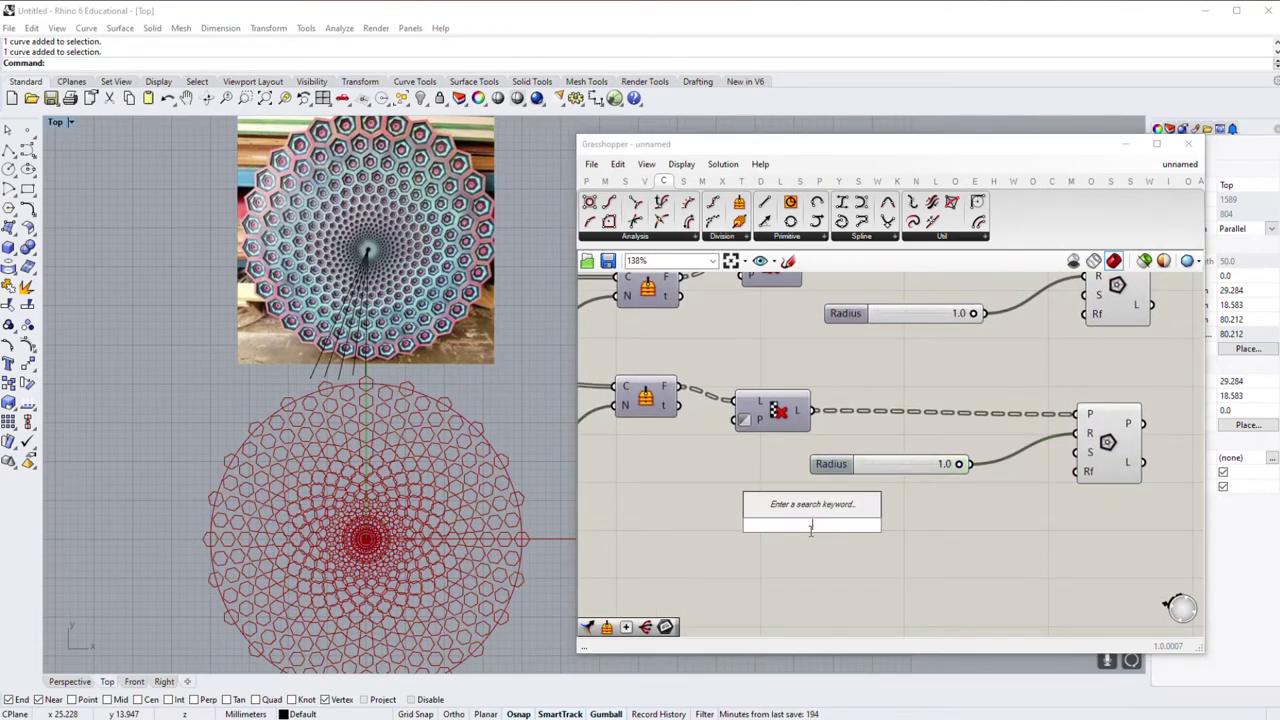
Step: Place a Range component below the hexagon chains
{"action": "type", "text": "range"}
{"action": "key", "text": "Return"}
{"action": "left_click_drag", "start_coordinate": [811, 528], "coordinate": [814, 536]}
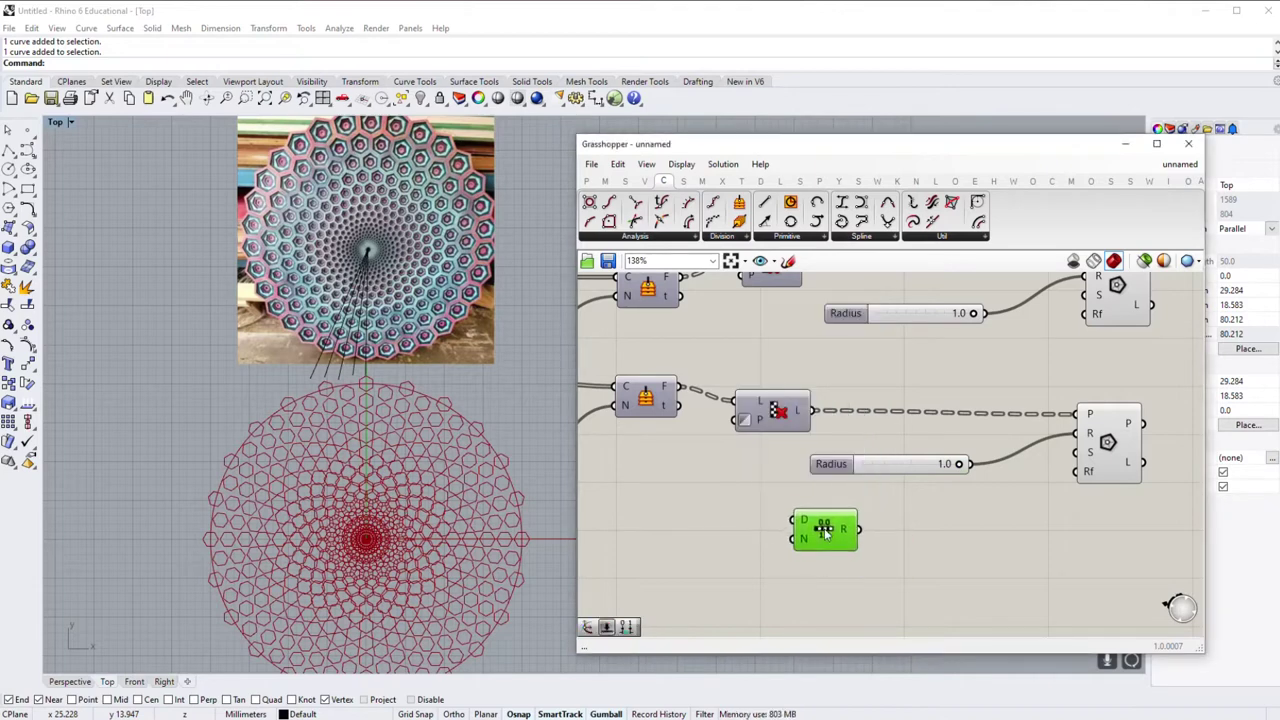
{"action": "right_click_drag", "start_coordinate": [649, 535], "coordinate": [728, 520]}
Step: Add a Construct Domain component and wire it into Range's D input
{"action": "double_click", "coordinate": [728, 520]}
{"action": "type", "text": "c"}
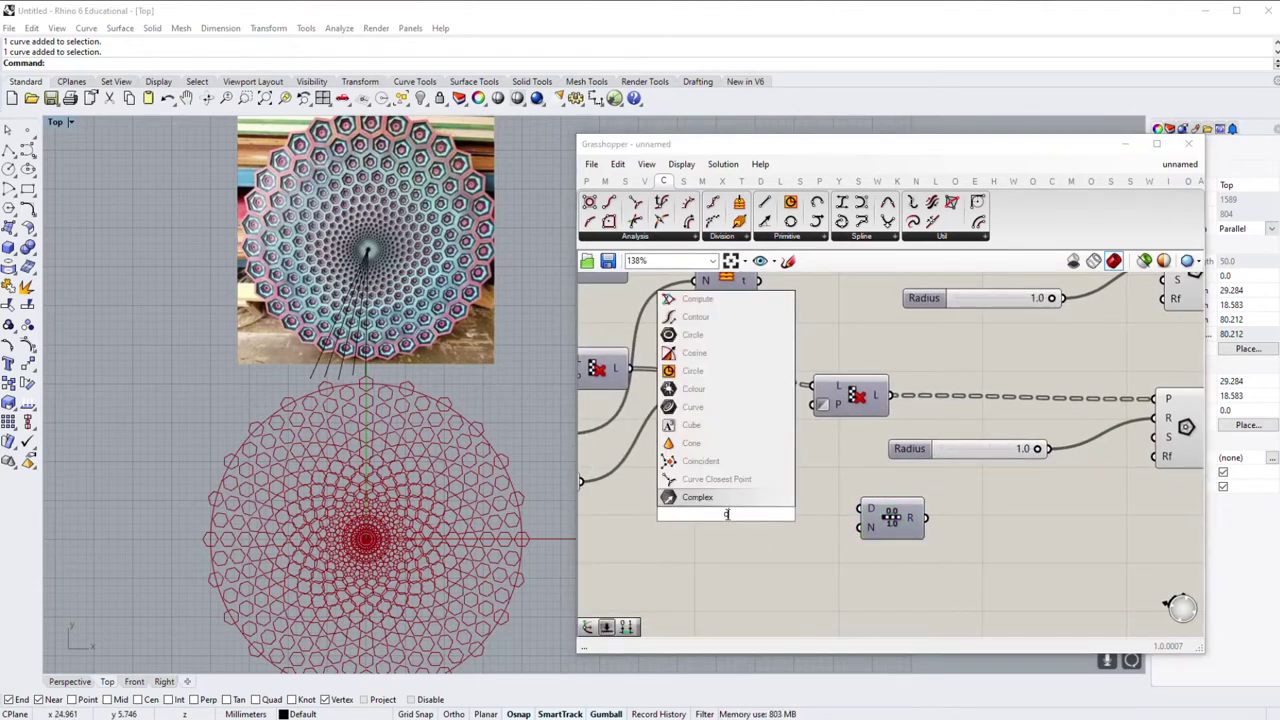
{"action": "type", "text": "onstruc"}
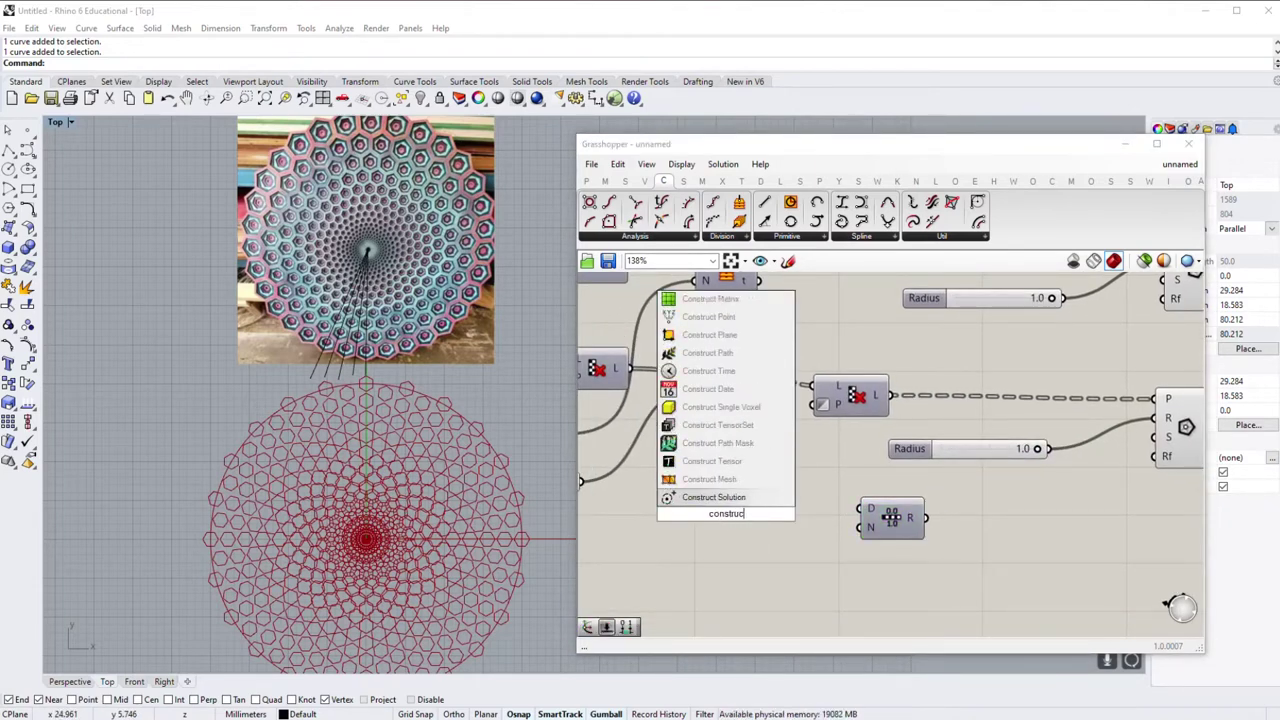
{"action": "type", "text": "t d"}
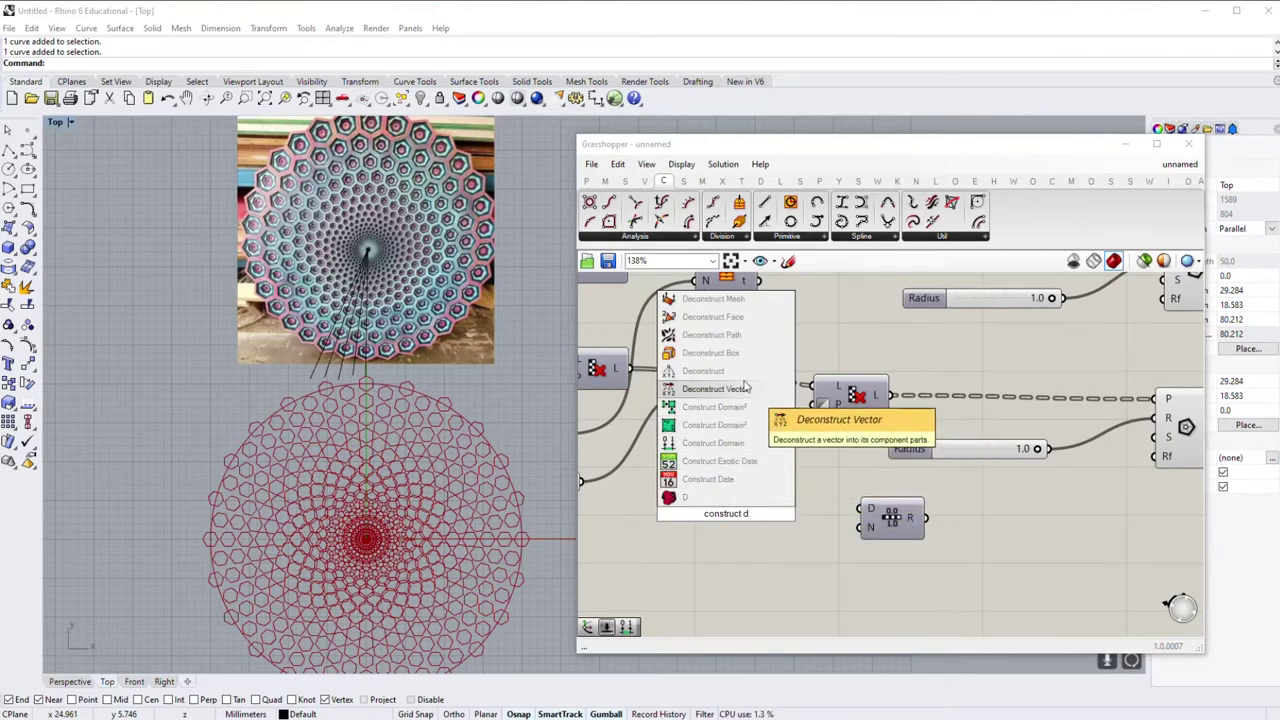
{"action": "left_click", "coordinate": [744, 443]}
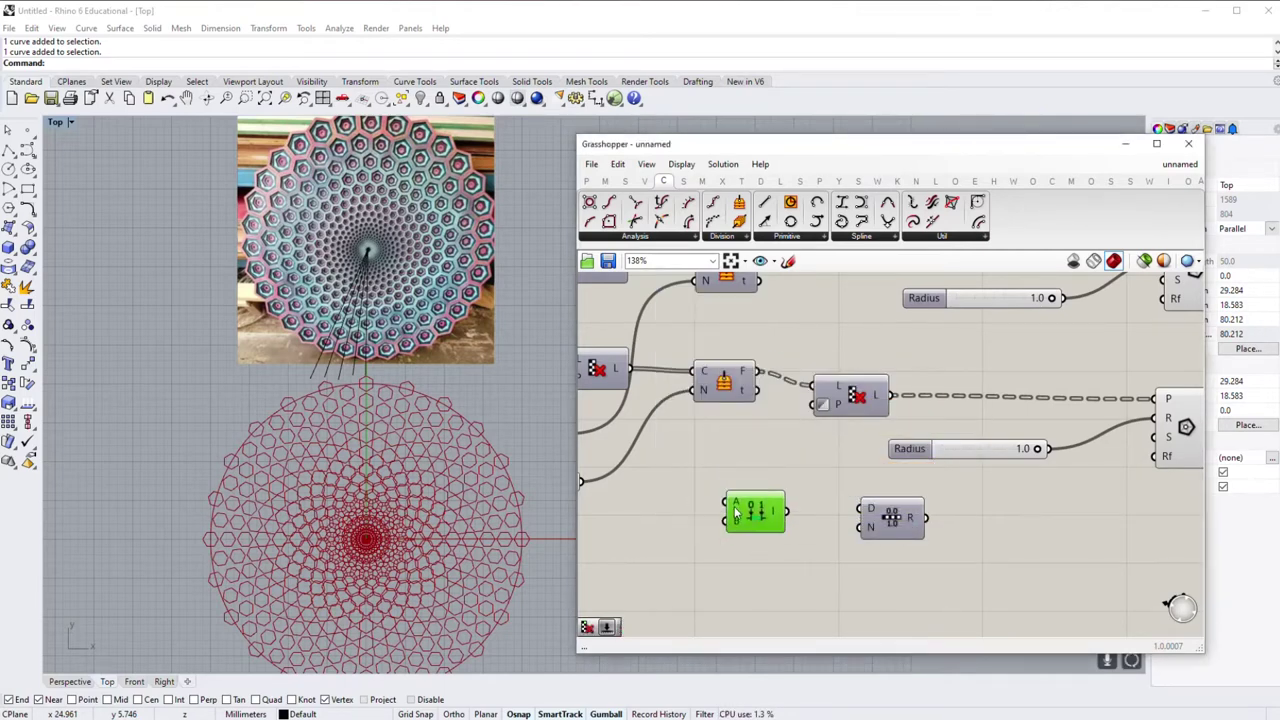
{"action": "left_click_drag", "start_coordinate": [869, 510], "coordinate": [787, 512]}
{"action": "mouse_move", "coordinate": [790, 530]}
{"action": "right_mouse_down"}
{"action": "mouse_move", "coordinate": [857, 532]}
{"action": "mouse_move", "coordinate": [814, 487]}
{"action": "right_mouse_up"}
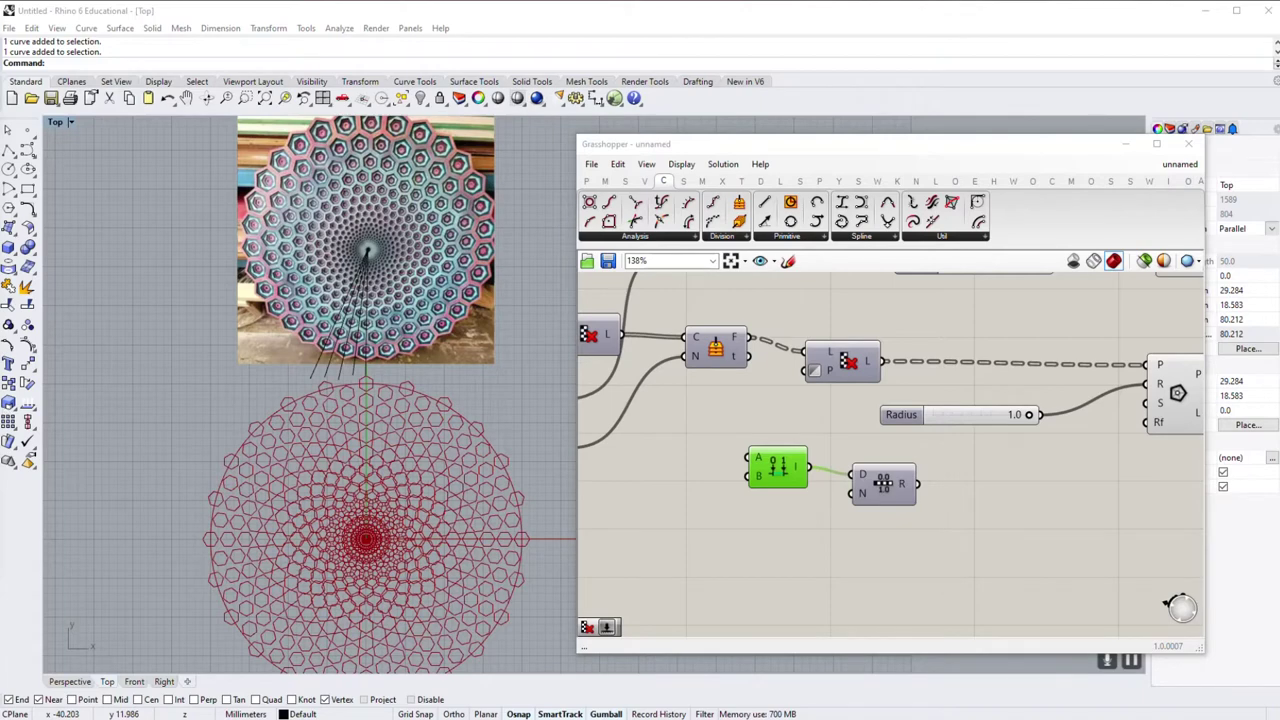
{"action": "scroll", "coordinate": [862, 495], "scroll_direction": "down", "scroll_amount": 3}
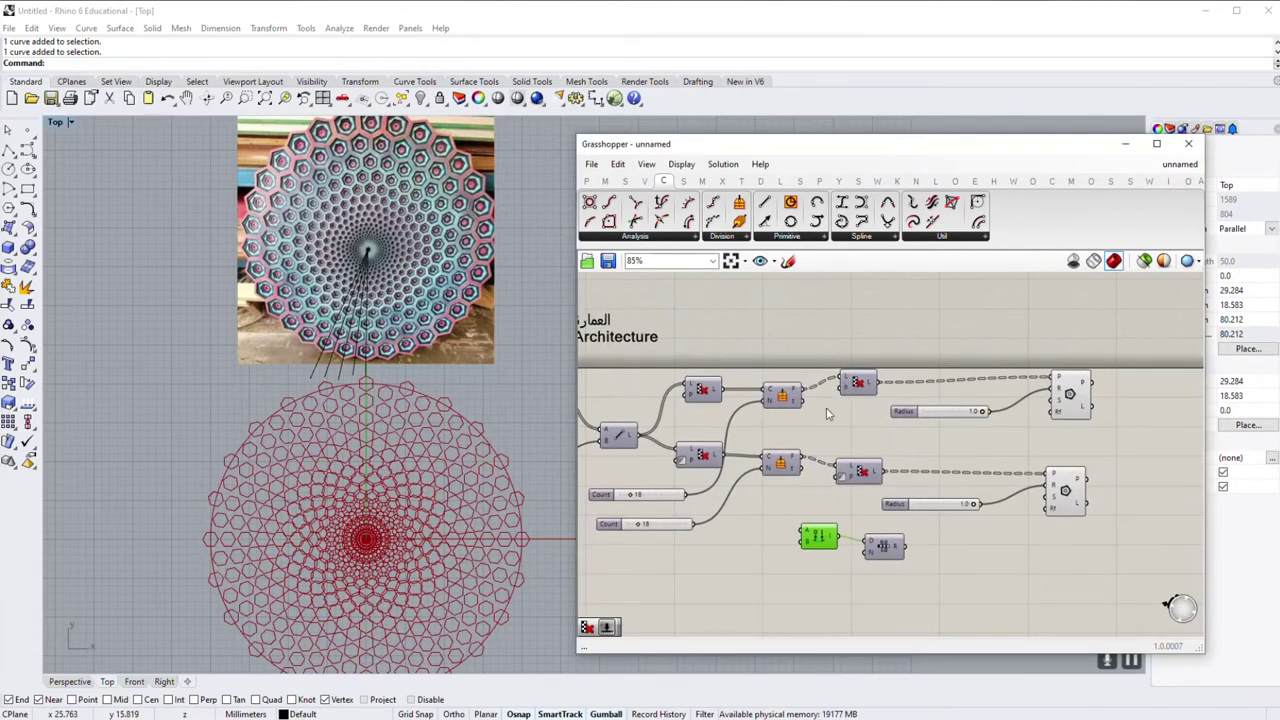
{"action": "mouse_move", "coordinate": [876, 385]}
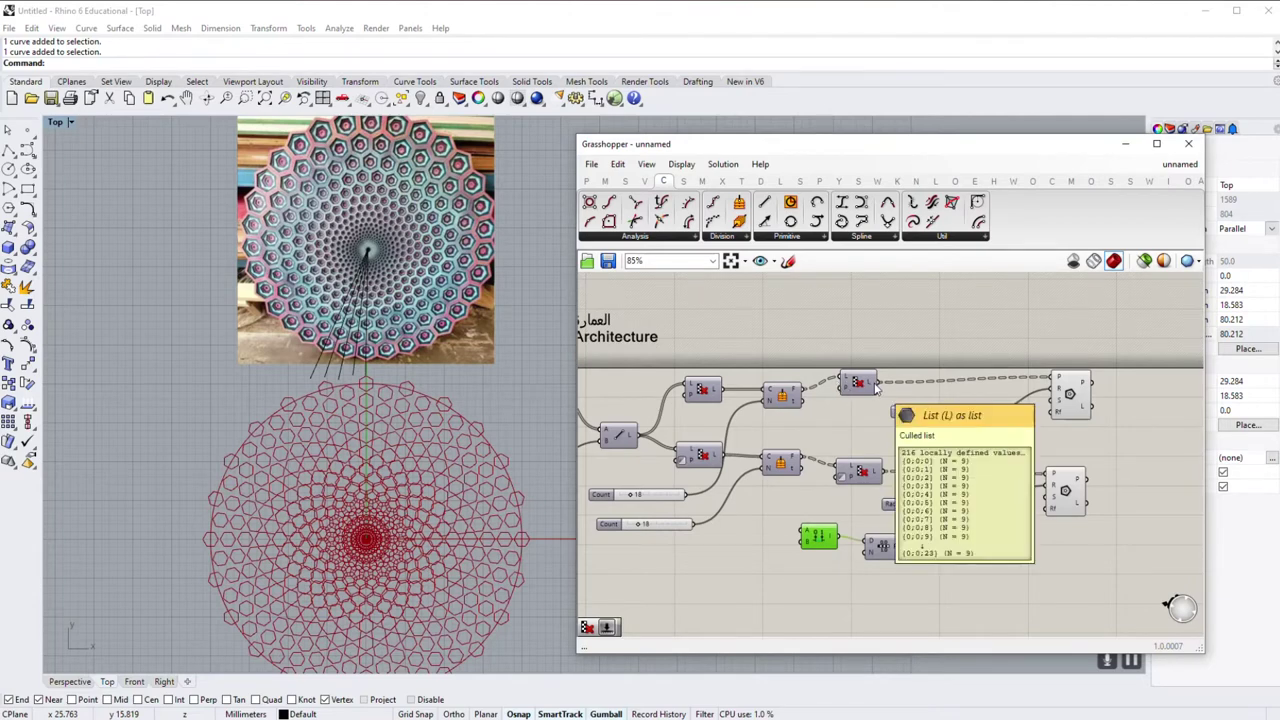
{"action": "scroll", "coordinate": [726, 472], "scroll_direction": "up", "scroll_amount": 2}
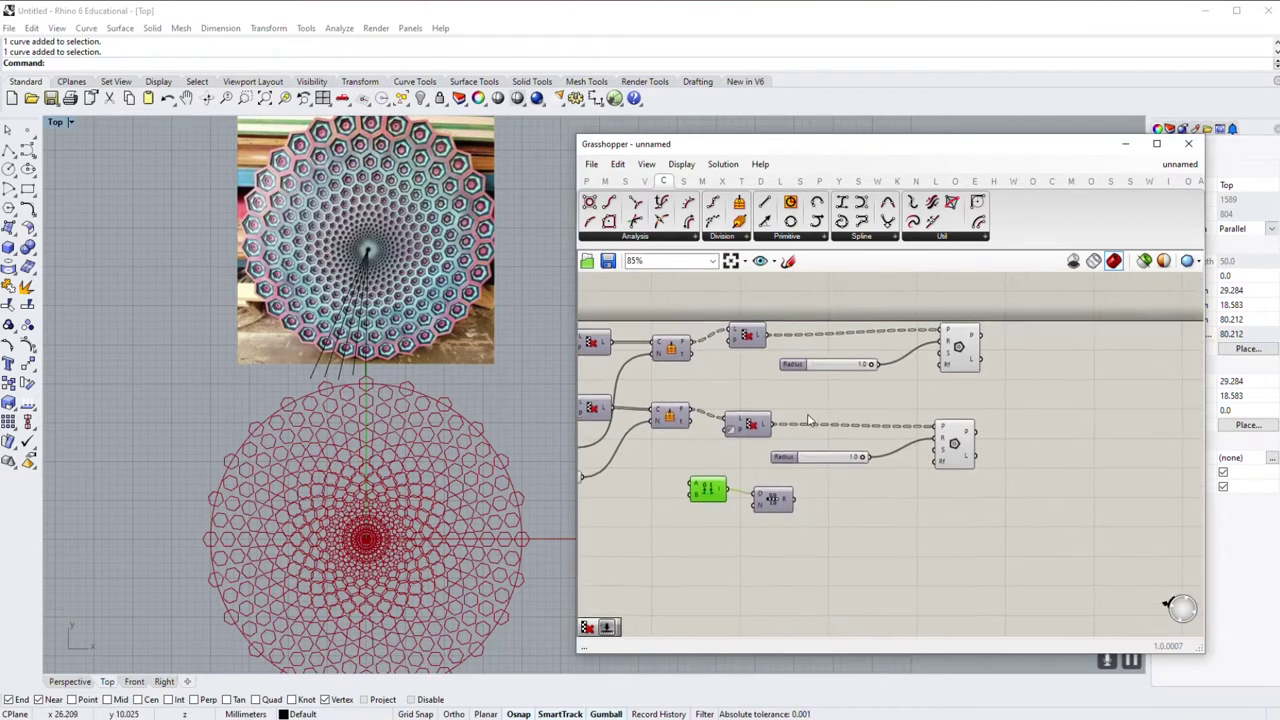
{"action": "double_click", "coordinate": [726, 472]}
{"action": "type", "text": "length"}
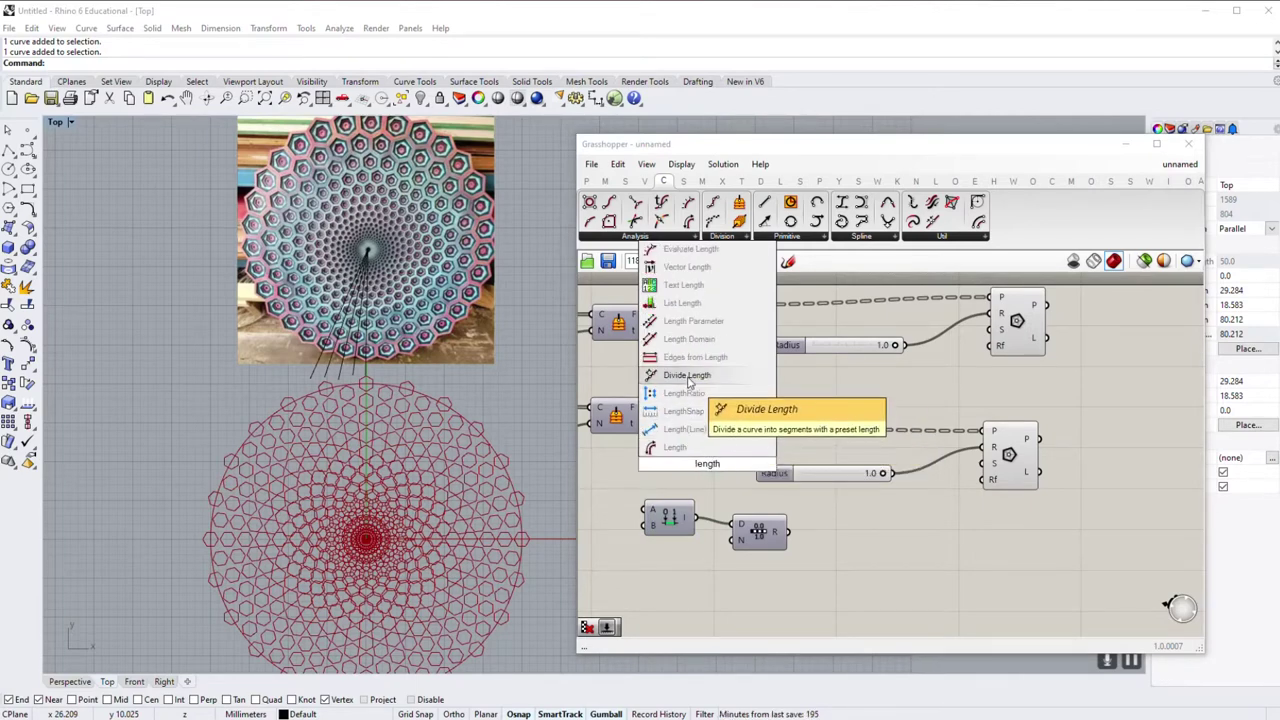
Step: Add a List Length component fed by the upper List Item output
{"action": "type", "text": "list length"}
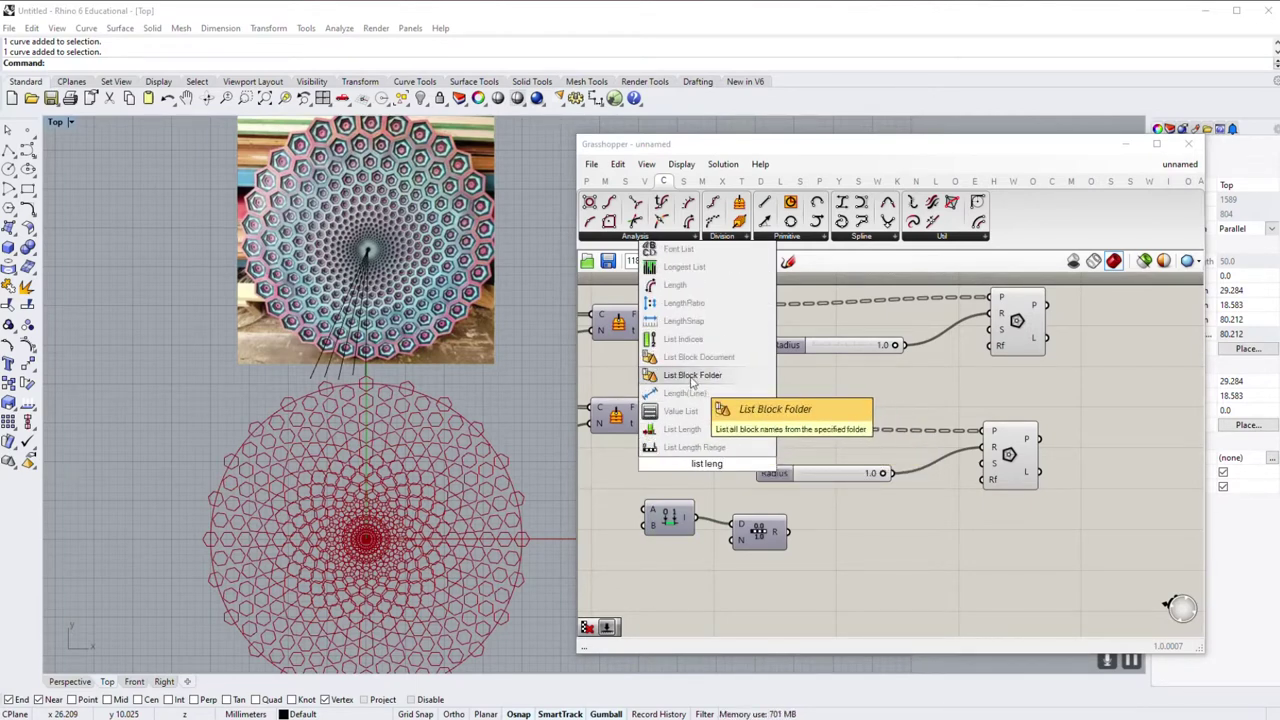
{"action": "left_click", "coordinate": [698, 427]}
{"action": "left_click_drag", "start_coordinate": [746, 304], "coordinate": [720, 543]}
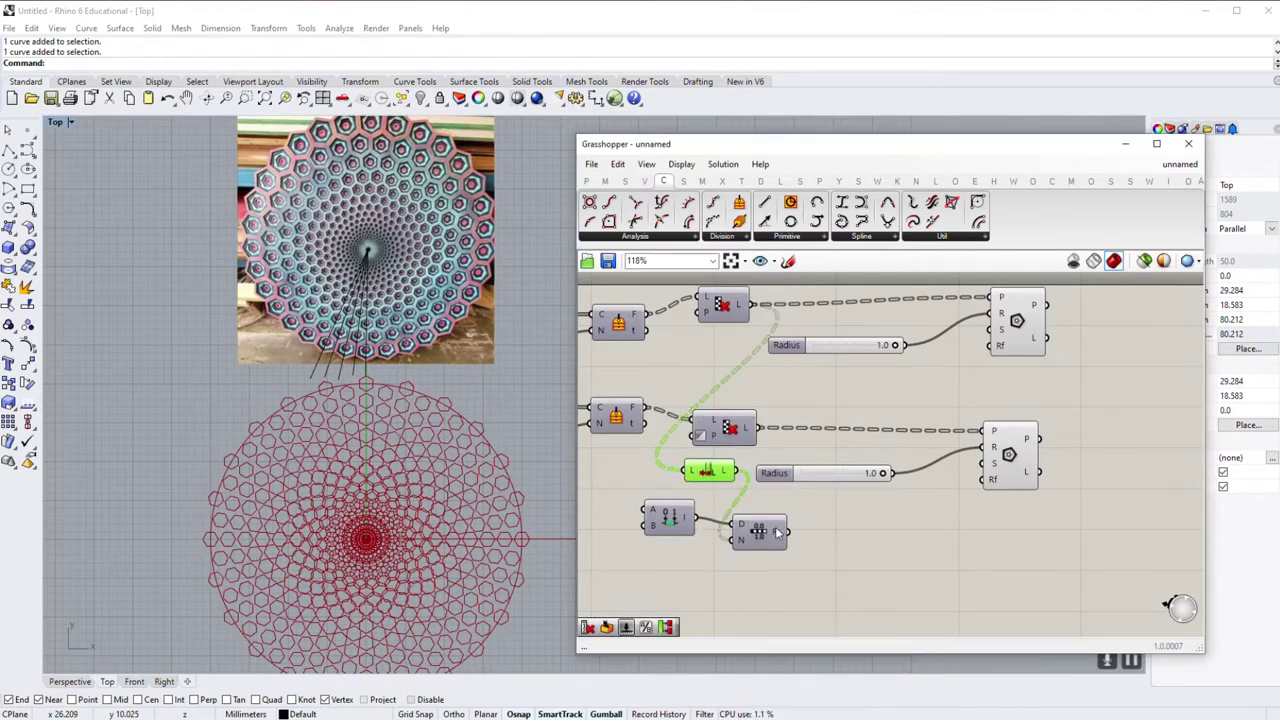
Step: Attach an enlarged panel to the Series output and graft the Series count input
{"action": "left_click", "coordinate": [587, 181]}
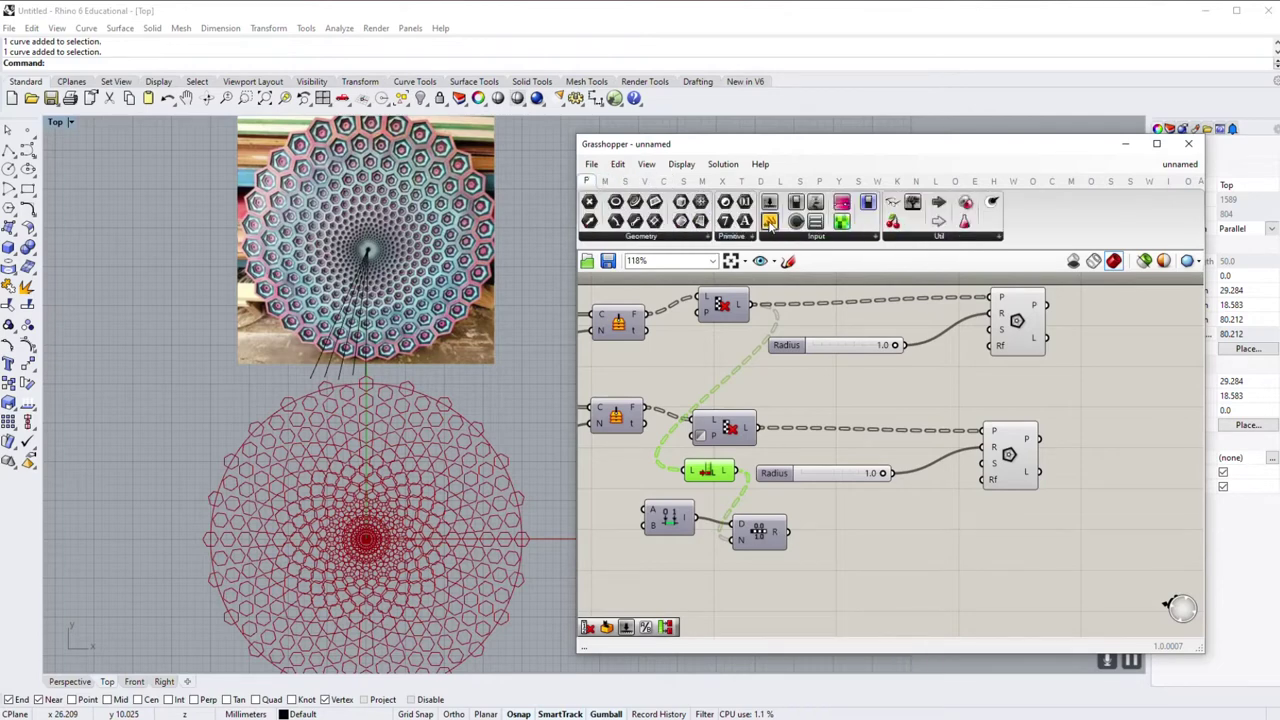
{"action": "left_click_drag", "start_coordinate": [769, 221], "coordinate": [891, 556]}
{"action": "left_click_drag", "start_coordinate": [788, 531], "coordinate": [826, 555]}
{"action": "right_click_drag", "start_coordinate": [884, 586], "coordinate": [851, 512]}
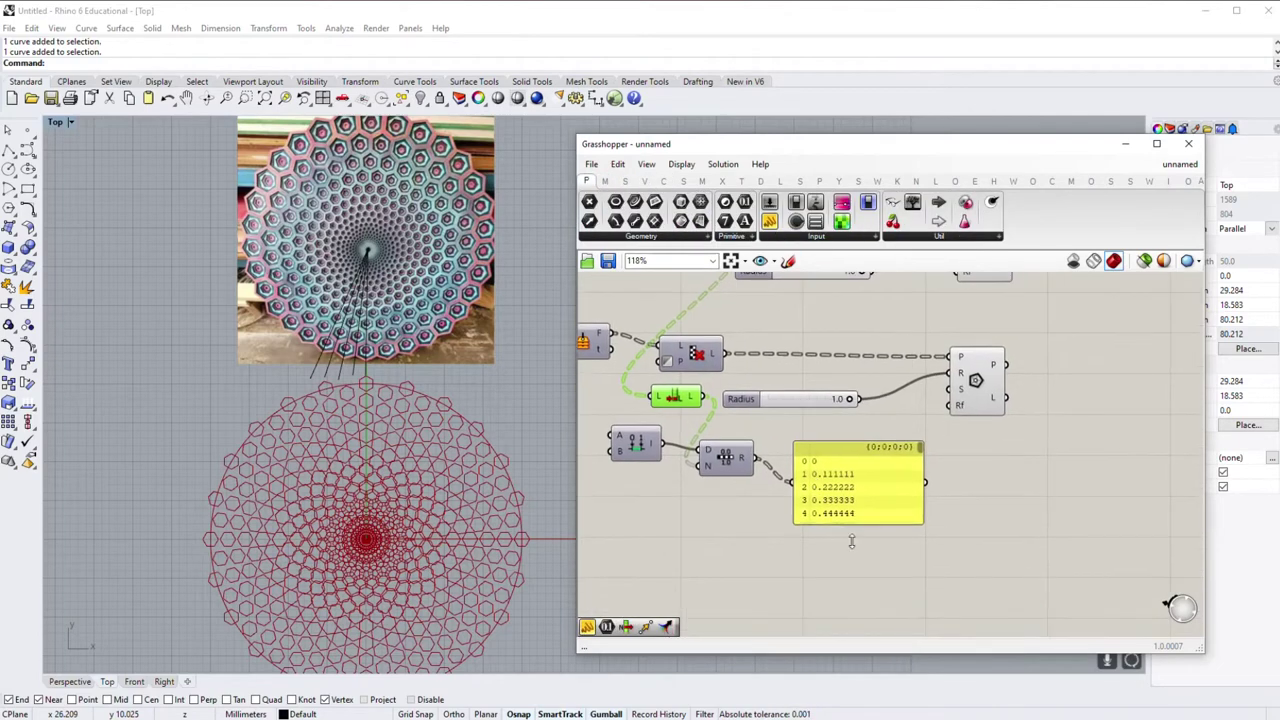
{"action": "left_click_drag", "start_coordinate": [852, 524], "coordinate": [852, 574]}
{"action": "right_click", "coordinate": [706, 466]}
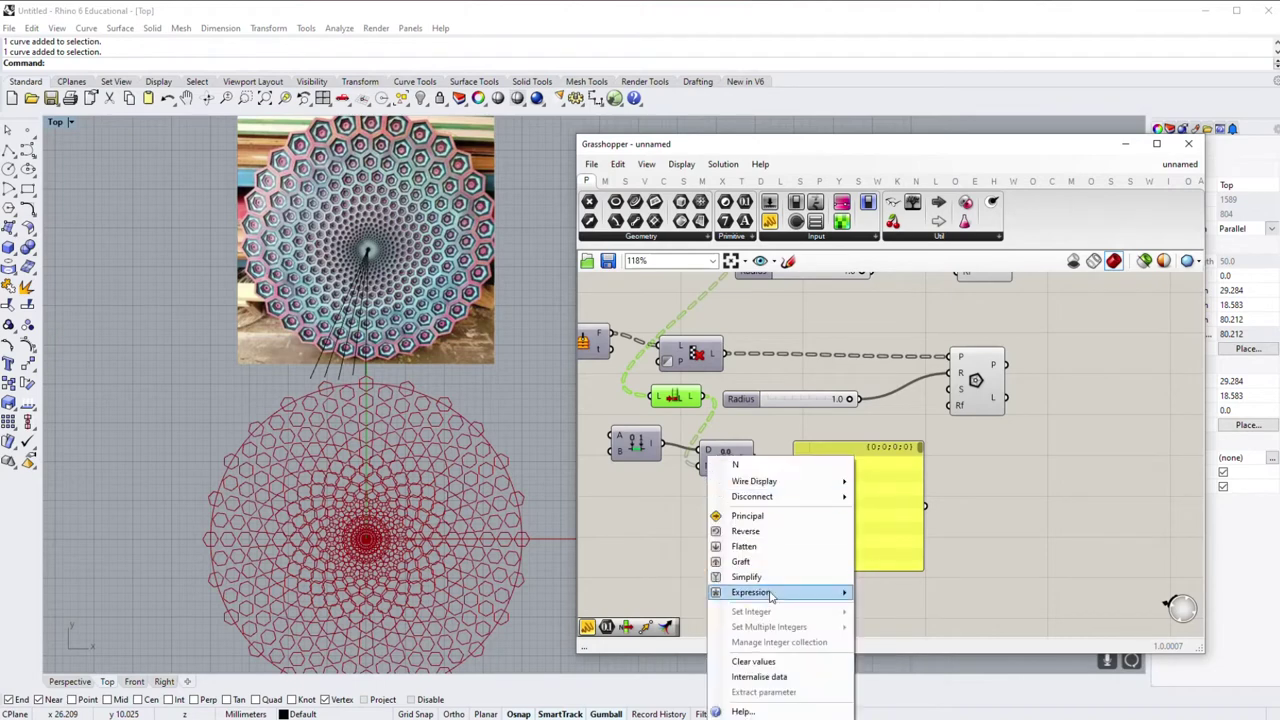
{"action": "left_click", "coordinate": [795, 560]}
Step: Check the upper Radius slider, then return to the Series component and its panel
{"action": "scroll", "coordinate": [917, 452], "scroll_direction": "down", "scroll_amount": 2}
{"action": "scroll", "coordinate": [917, 452], "scroll_direction": "up", "scroll_amount": 2}
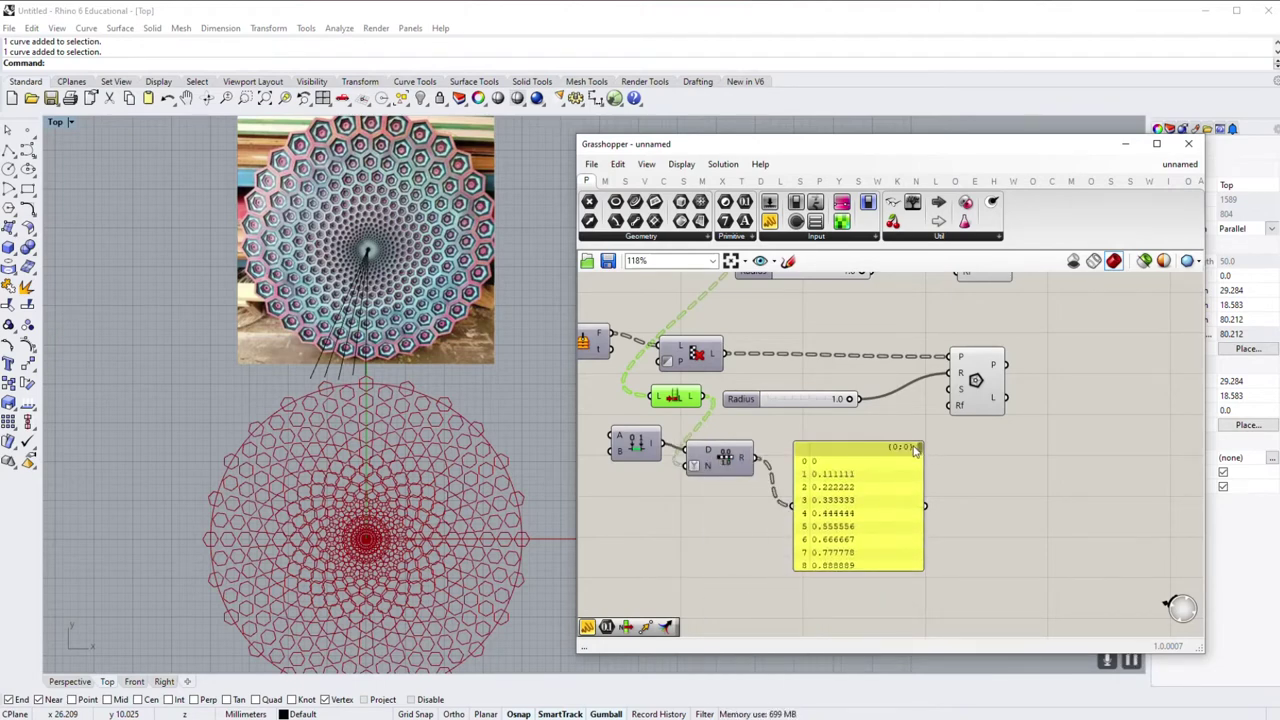
{"action": "scroll", "coordinate": [900, 450], "scroll_direction": "up", "scroll_amount": 3}
{"action": "scroll", "coordinate": [900, 450], "scroll_direction": "up", "scroll_amount": 2}
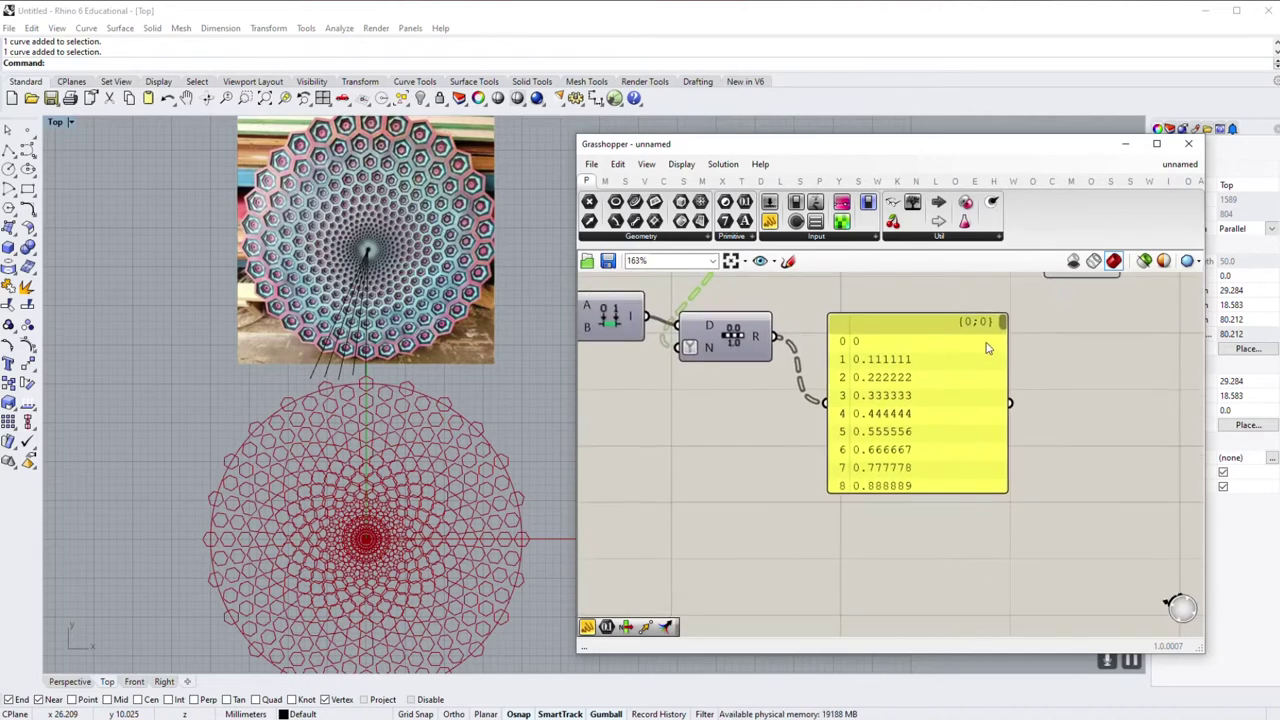
{"action": "scroll", "coordinate": [1007, 327], "scroll_direction": "down", "scroll_amount": 1}
{"action": "scroll", "coordinate": [1007, 327], "scroll_direction": "up", "scroll_amount": 2}
{"action": "scroll", "coordinate": [1007, 327], "scroll_direction": "up", "scroll_amount": 1}
{"action": "scroll", "coordinate": [1007, 327], "scroll_direction": "down", "scroll_amount": 1}
{"action": "right_click_drag", "start_coordinate": [700, 446], "coordinate": [696, 494]}
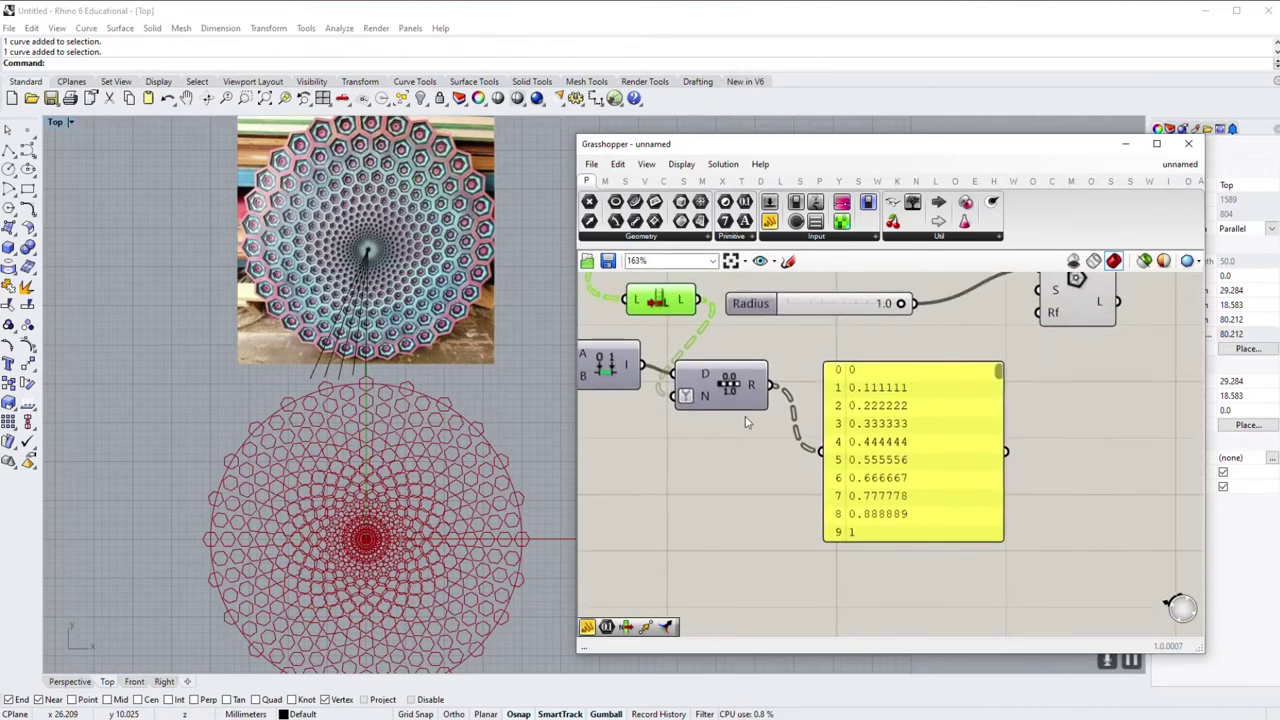
{"action": "right_click_drag", "start_coordinate": [745, 422], "coordinate": [668, 500]}
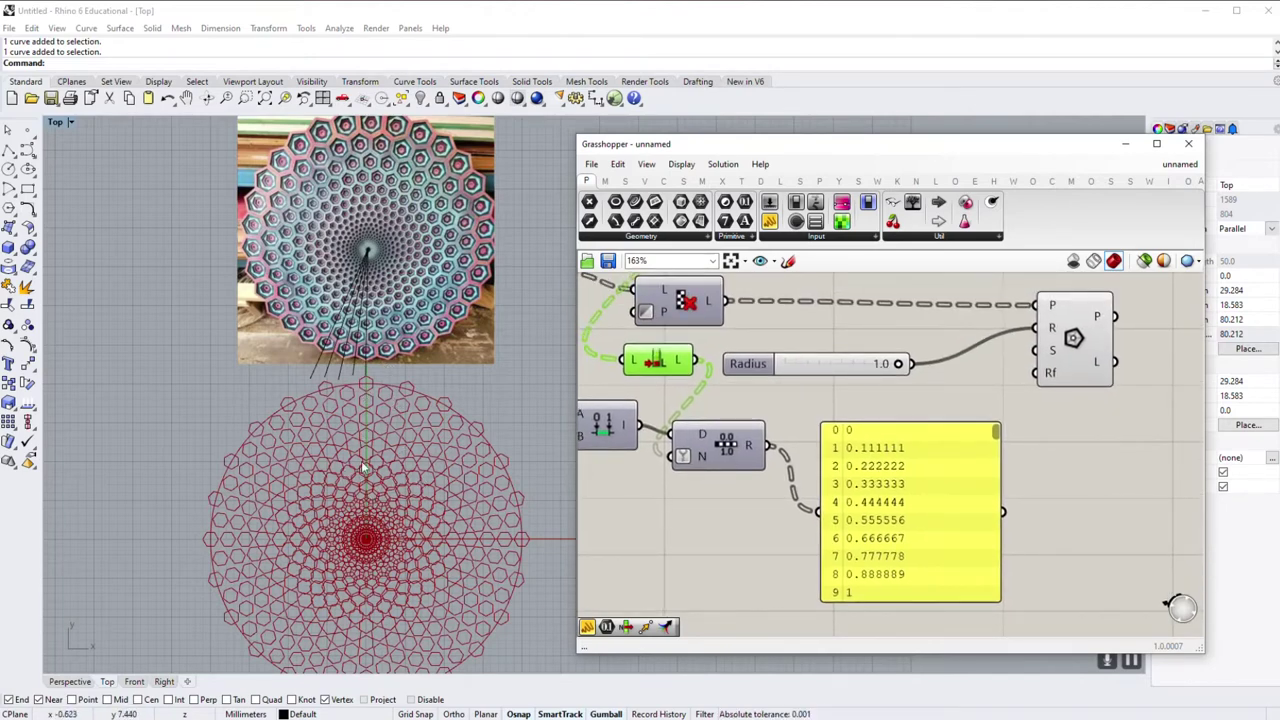
{"action": "scroll", "coordinate": [760, 420], "scroll_direction": "down", "scroll_amount": 2}
{"action": "left_click", "coordinate": [769, 356]}
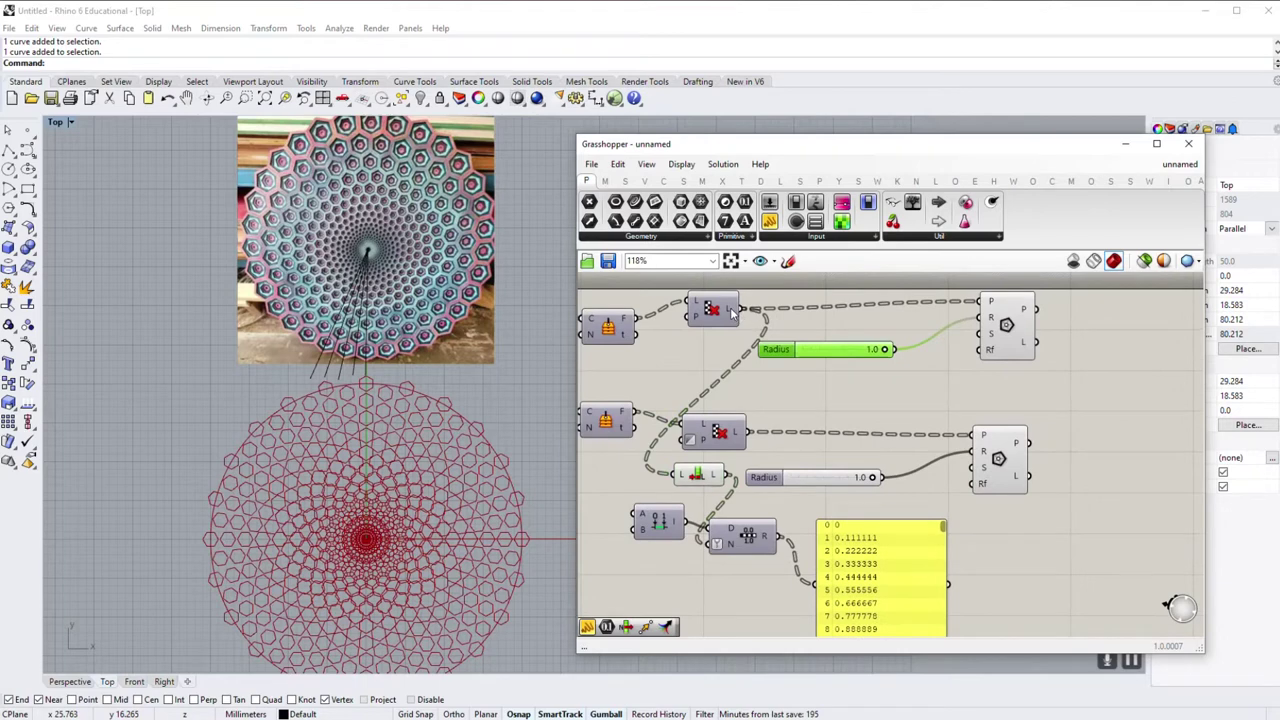
{"action": "right_click_drag", "start_coordinate": [768, 547], "coordinate": [772, 458]}
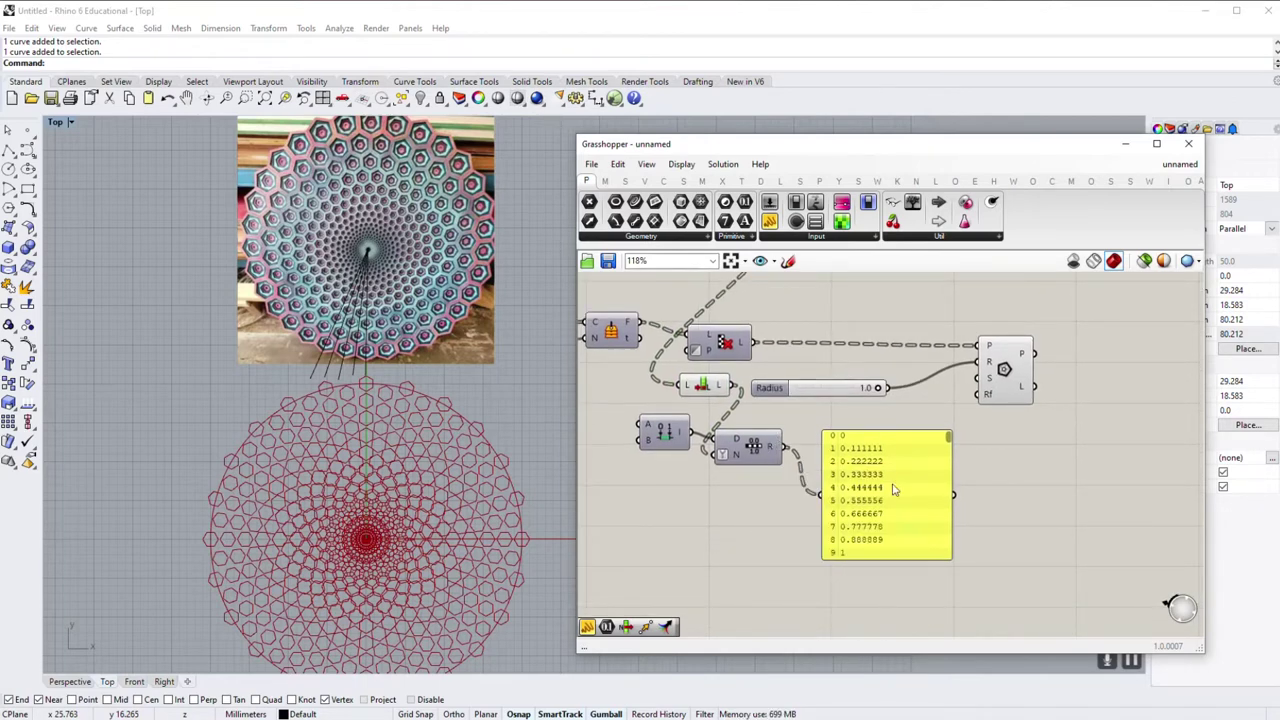
{"action": "right_click", "coordinate": [724, 457]}
{"action": "type", "text": "x-1"}
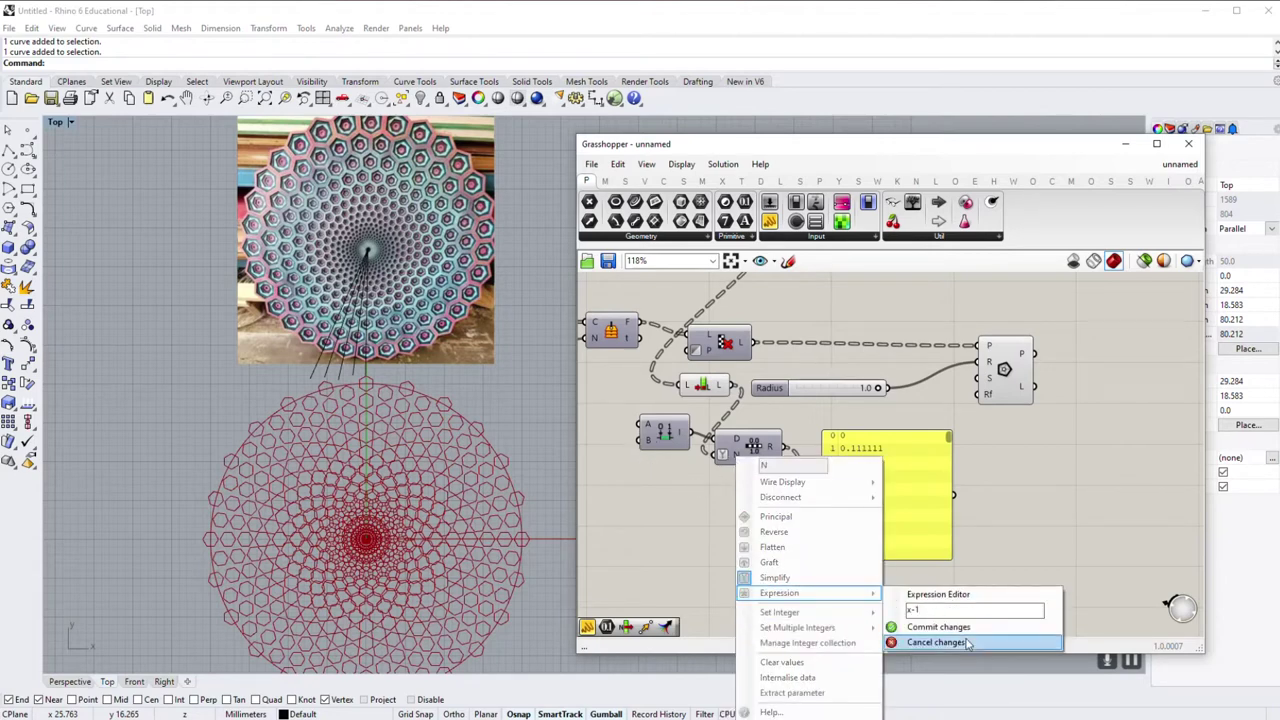
Step: Apply an x-1 expression to the Series count and place Series beside List Length
{"action": "left_click", "coordinate": [957, 631]}
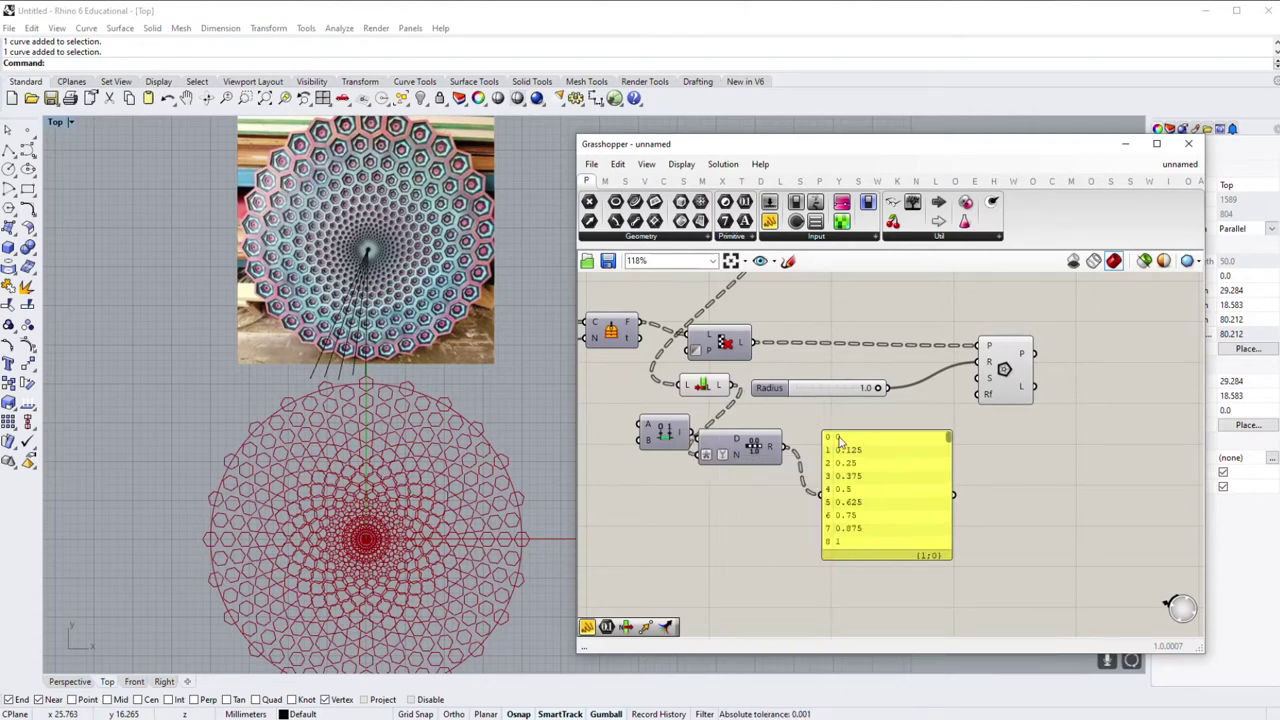
{"action": "scroll", "coordinate": [760, 410], "scroll_direction": "up", "scroll_amount": 2, "text": "ctrl"}
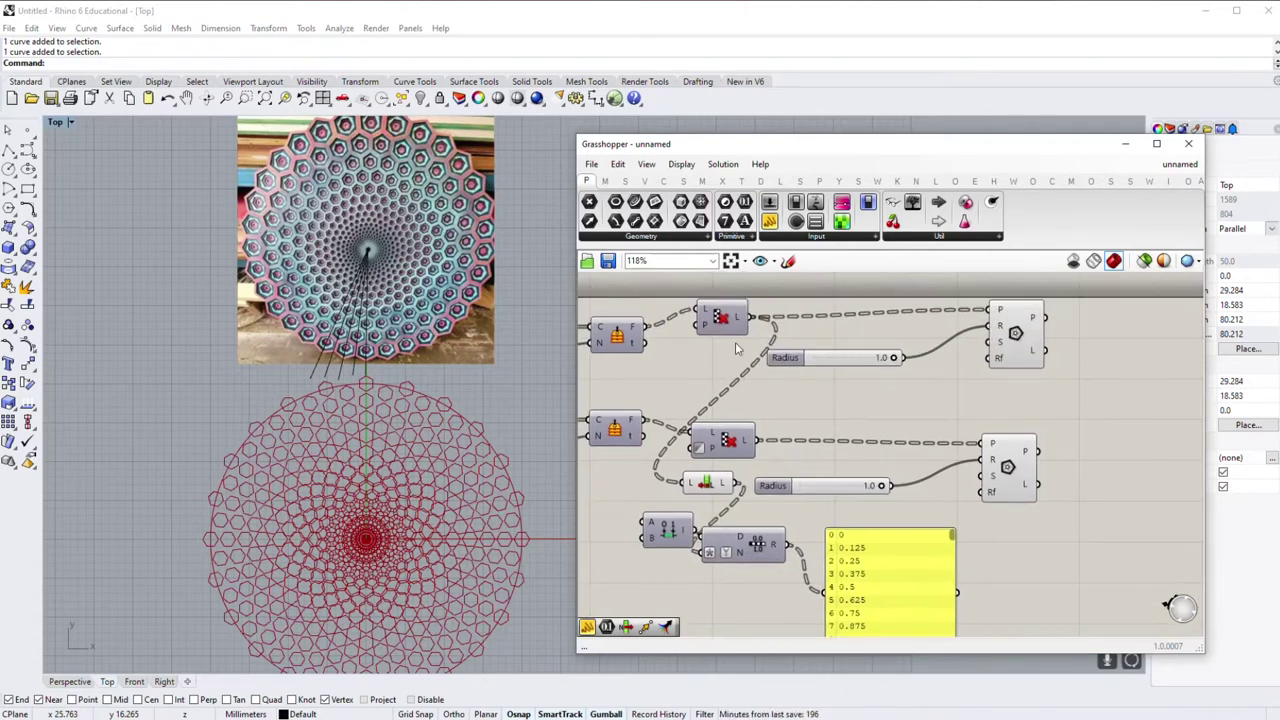
{"action": "right_click", "coordinate": [738, 320]}
{"action": "key", "text": "Escape"}
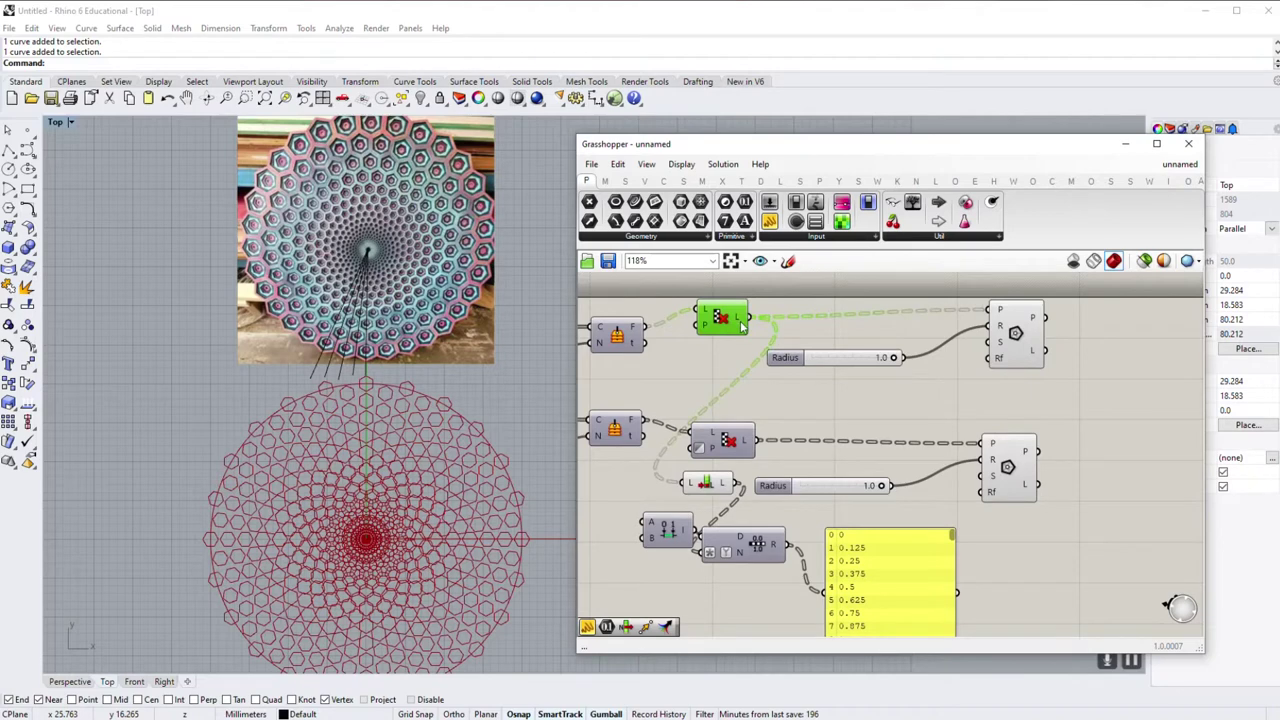
{"action": "scroll", "coordinate": [741, 325], "scroll_direction": "down", "scroll_amount": 3}
{"action": "mouse_move", "coordinate": [741, 325]}
{"action": "left_mouse_down"}
{"action": "mouse_move", "coordinate": [762, 386]}
{"action": "mouse_move", "coordinate": [828, 370]}
{"action": "left_mouse_up"}
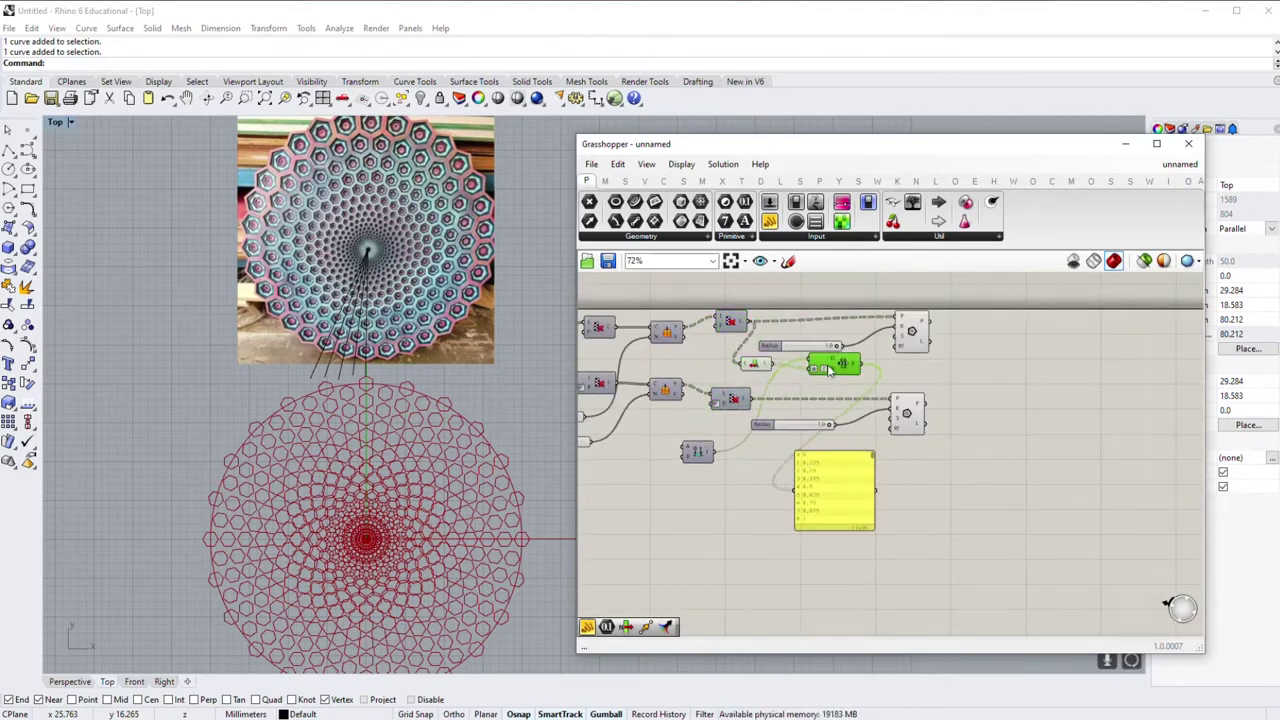
Step: Connect the Series output to the upper Polygon radius, replacing the Radius slider link
{"action": "scroll", "coordinate": [850, 425], "scroll_direction": "up", "scroll_amount": 2}
{"action": "left_click", "coordinate": [808, 390]}
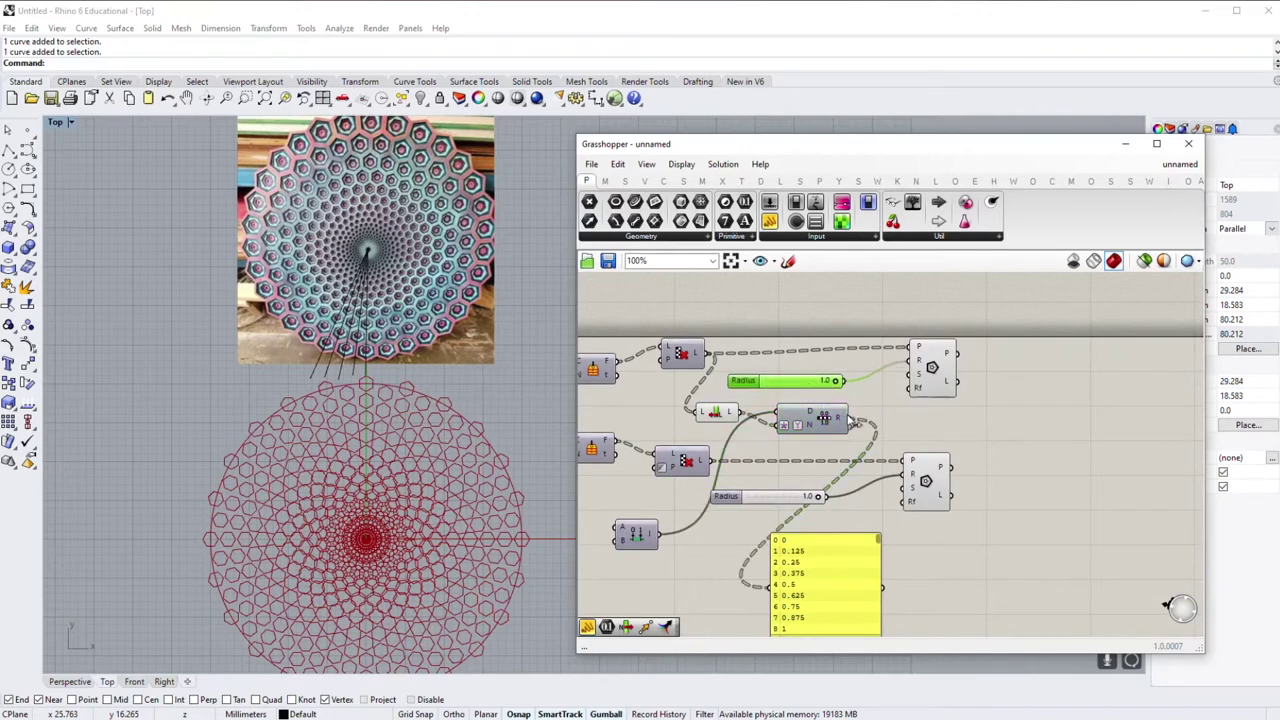
{"action": "left_click_drag", "start_coordinate": [847, 418], "coordinate": [910, 360]}
{"action": "right_click_drag", "start_coordinate": [838, 482], "coordinate": [860, 430]}
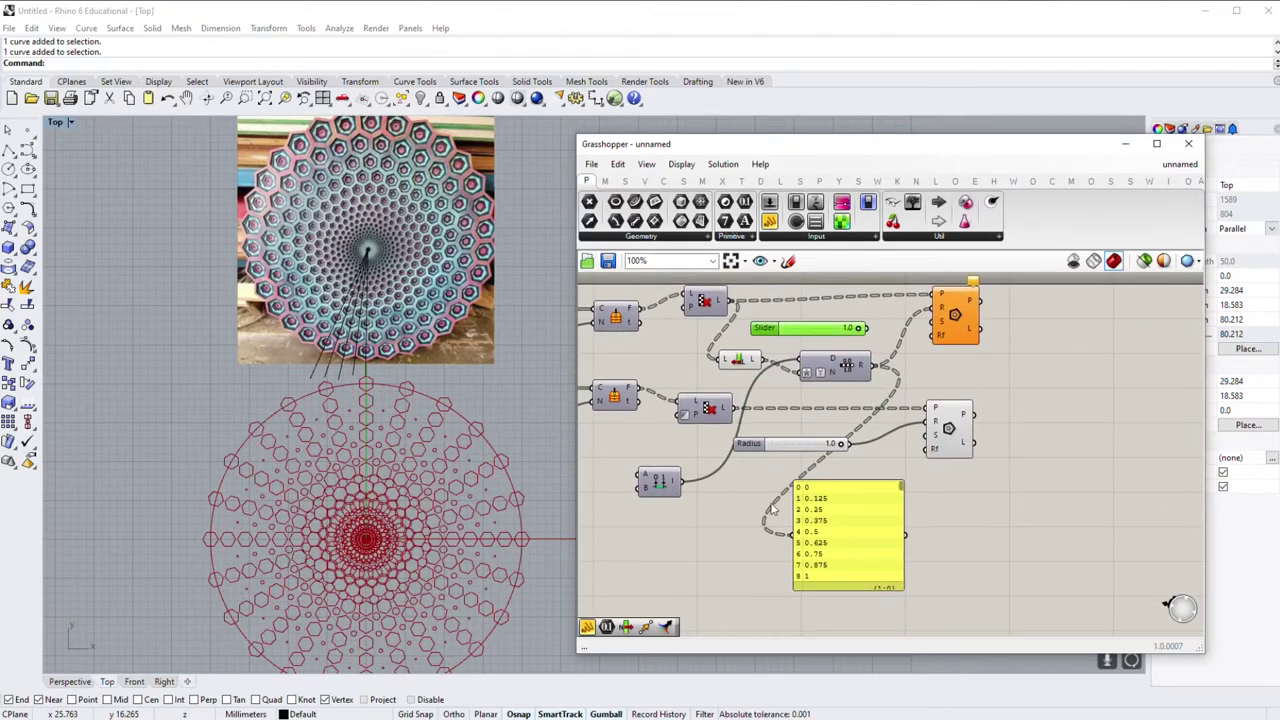
{"action": "scroll", "coordinate": [410, 440], "scroll_direction": "up", "scroll_amount": 3}
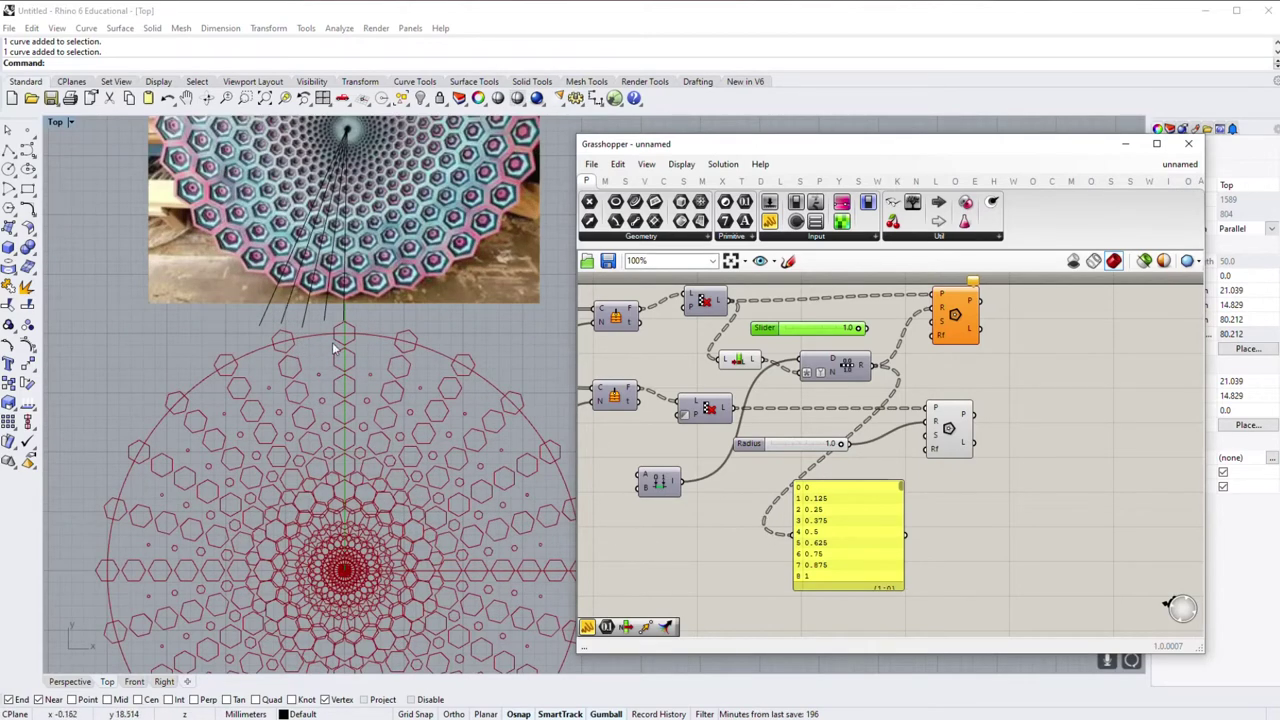
{"action": "right_click_drag", "start_coordinate": [580, 484], "coordinate": [660, 455]}
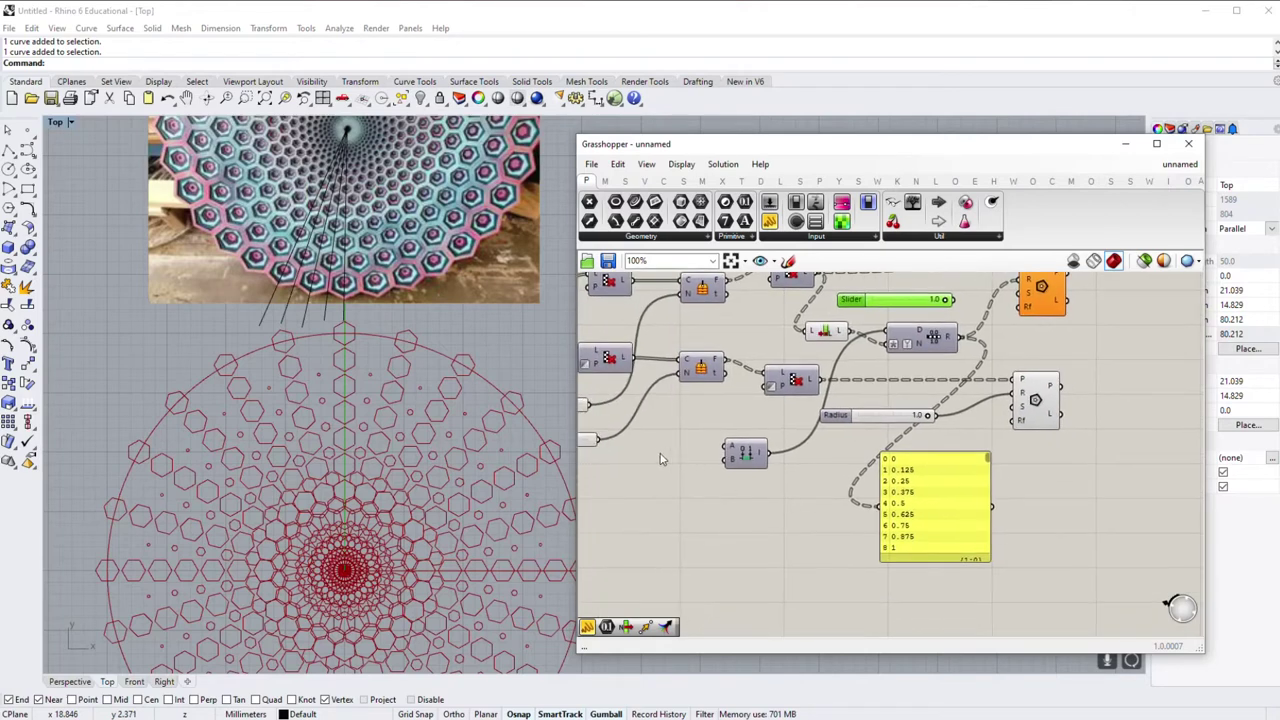
Step: Add Domain start and Domain end Number Sliders wired into Construct Domain
{"action": "double_click", "coordinate": [660, 452]}
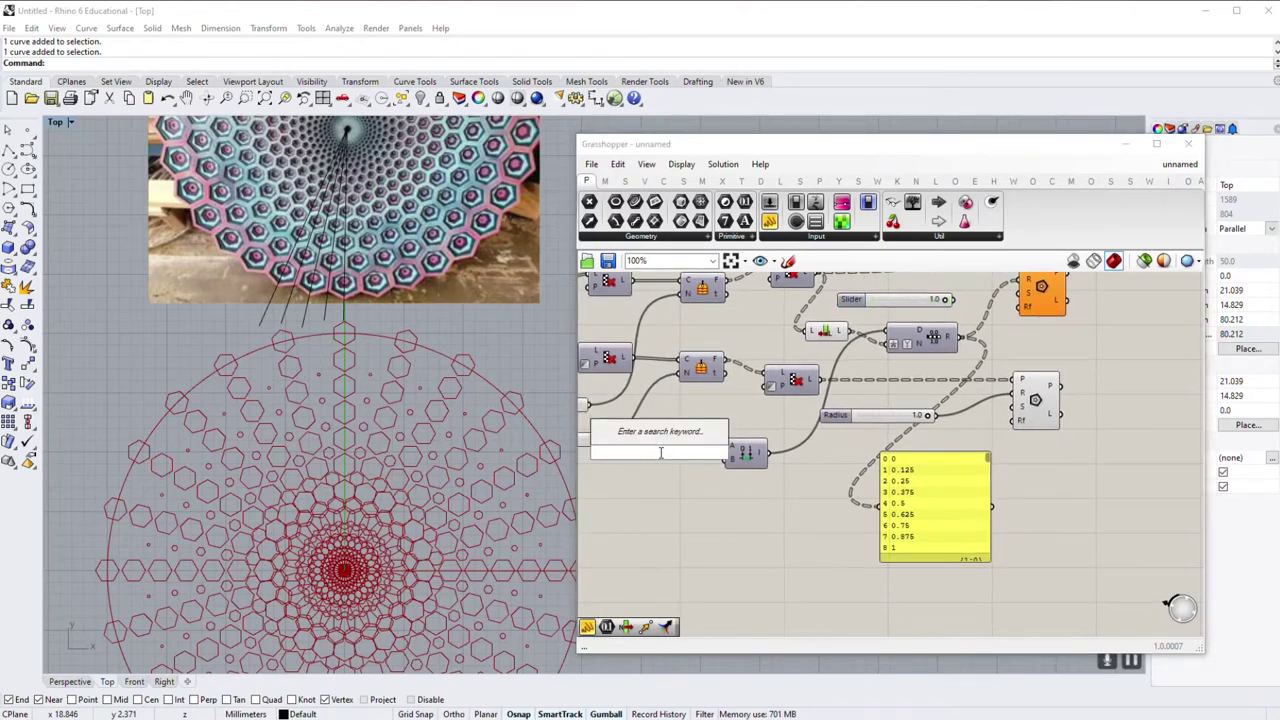
{"action": "type", "text": "02"}
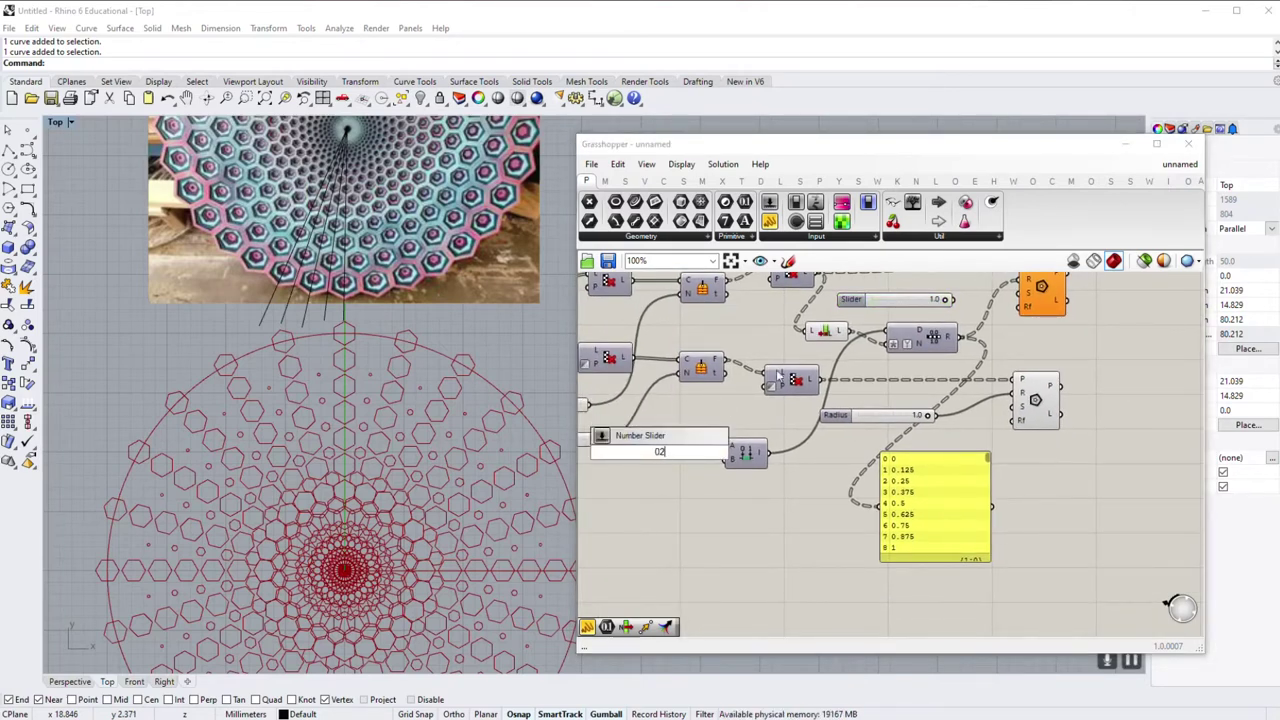
{"action": "key", "text": "Return"}
{"action": "mouse_move", "coordinate": [650, 451]}
{"action": "left_mouse_down"}
{"action": "mouse_move", "coordinate": [655, 491]}
{"action": "mouse_move", "coordinate": [657, 454]}
{"action": "left_mouse_up"}
{"action": "mouse_move", "coordinate": [724, 462]}
{"action": "left_mouse_down"}
{"action": "mouse_move", "coordinate": [729, 447]}
{"action": "mouse_move", "coordinate": [791, 456]}
{"action": "left_mouse_up"}
{"action": "scroll", "coordinate": [759, 478], "scroll_direction": "up", "scroll_amount": 3}
Step: Set Domain start to 1.0 and Domain end to 0.1, briefly testing 0.8
{"action": "mouse_move", "coordinate": [700, 453]}
{"action": "left_mouse_down"}
{"action": "mouse_move", "coordinate": [684, 456]}
{"action": "mouse_move", "coordinate": [706, 453]}
{"action": "left_mouse_up"}
{"action": "left_click_drag", "start_coordinate": [699, 500], "coordinate": [586, 500]}
{"action": "right_click_drag", "start_coordinate": [662, 519], "coordinate": [837, 502]}
{"action": "scroll", "coordinate": [837, 502], "scroll_direction": "up", "scroll_amount": 2}
{"action": "left_click_drag", "start_coordinate": [771, 474], "coordinate": [790, 485]}
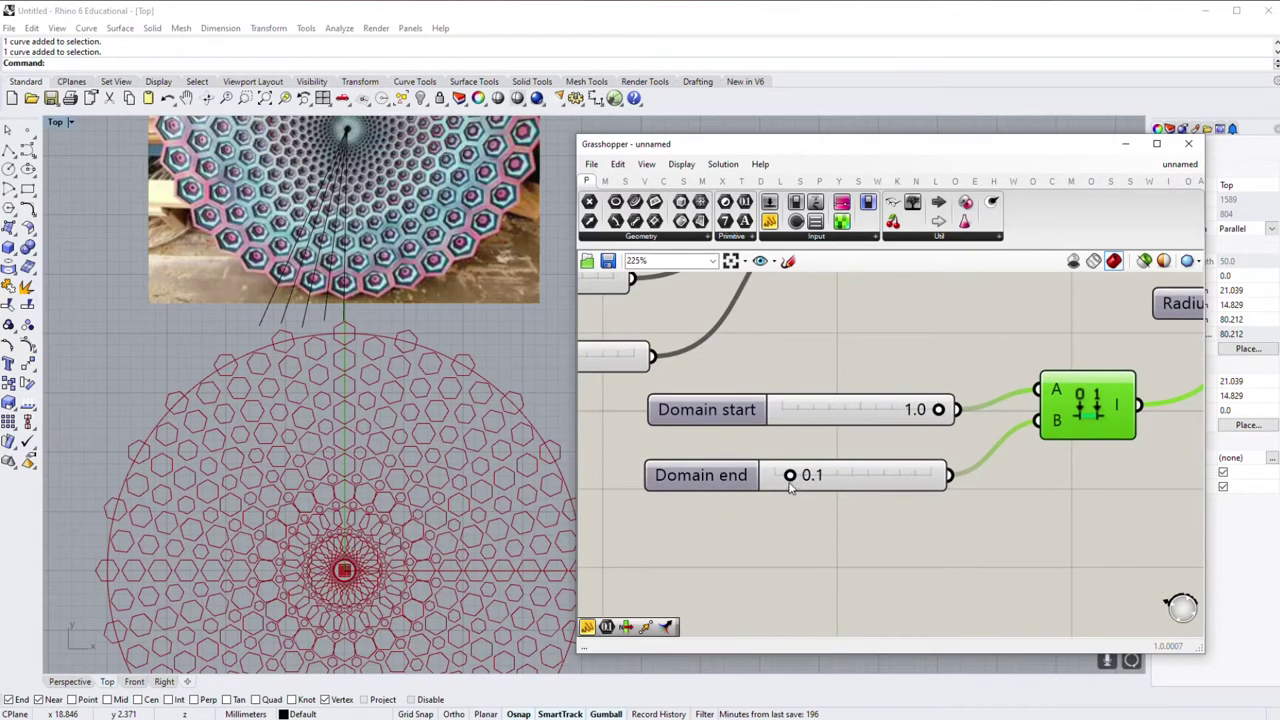
{"action": "mouse_move", "coordinate": [936, 412]}
{"action": "left_mouse_down"}
{"action": "mouse_move", "coordinate": [909, 413]}
{"action": "mouse_move", "coordinate": [945, 411]}
{"action": "left_mouse_up"}
{"action": "scroll", "coordinate": [935, 415], "scroll_direction": "down", "scroll_amount": 5}
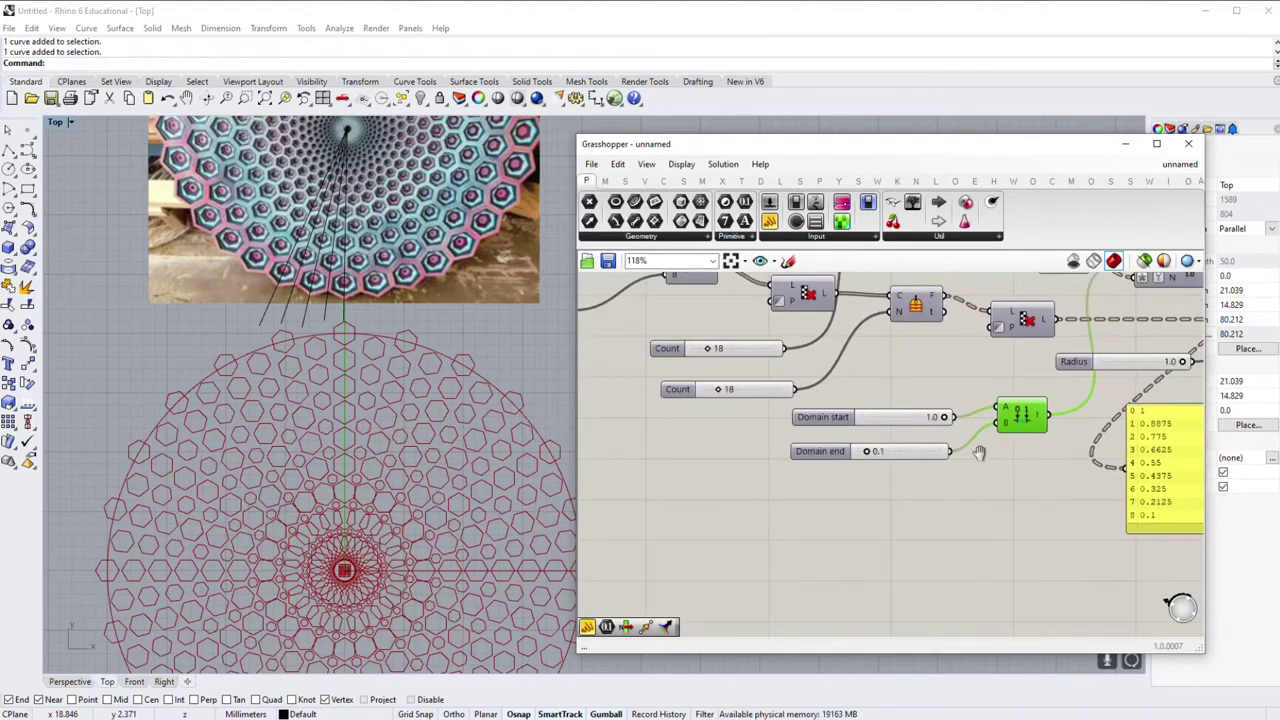
Step: Rearrange the polygon, Series and slider components, then delete the Panel
{"action": "left_click_drag", "start_coordinate": [940, 518], "coordinate": [925, 497]}
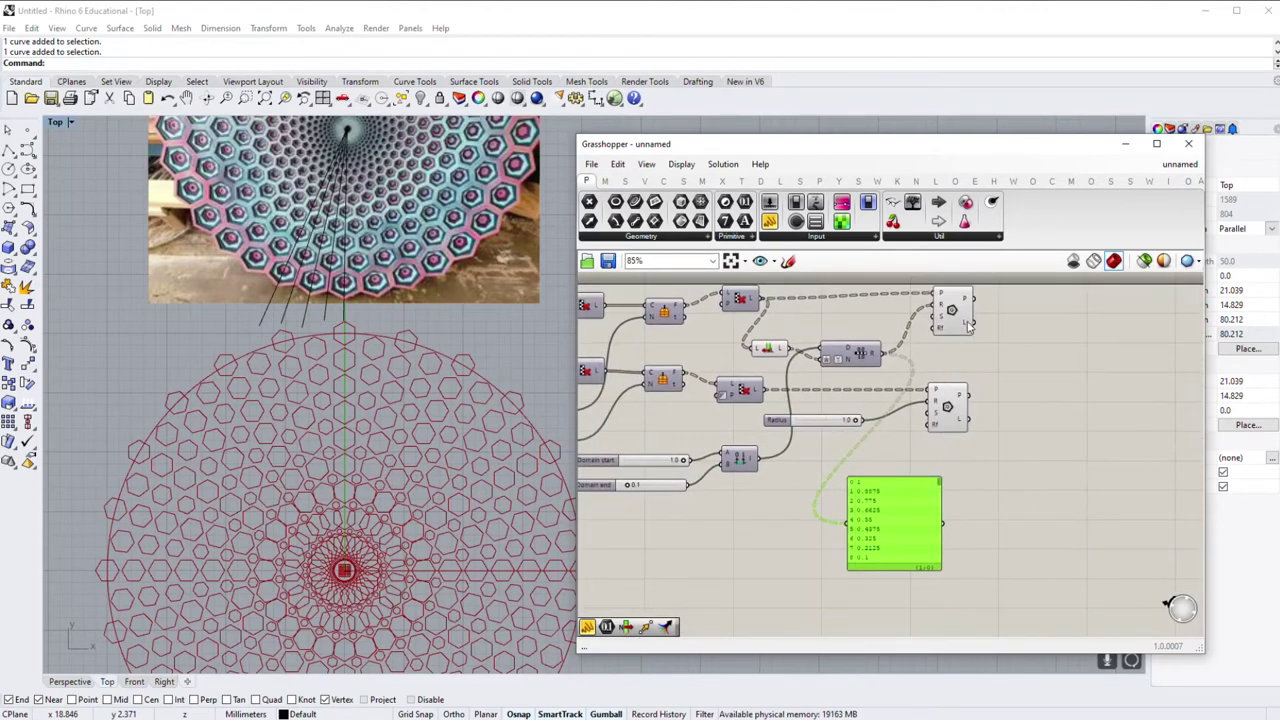
{"action": "left_click_drag", "start_coordinate": [947, 408], "coordinate": [976, 420]}
{"action": "left_click_drag", "start_coordinate": [952, 312], "coordinate": [983, 310]}
{"action": "left_click_drag", "start_coordinate": [862, 353], "coordinate": [890, 341]}
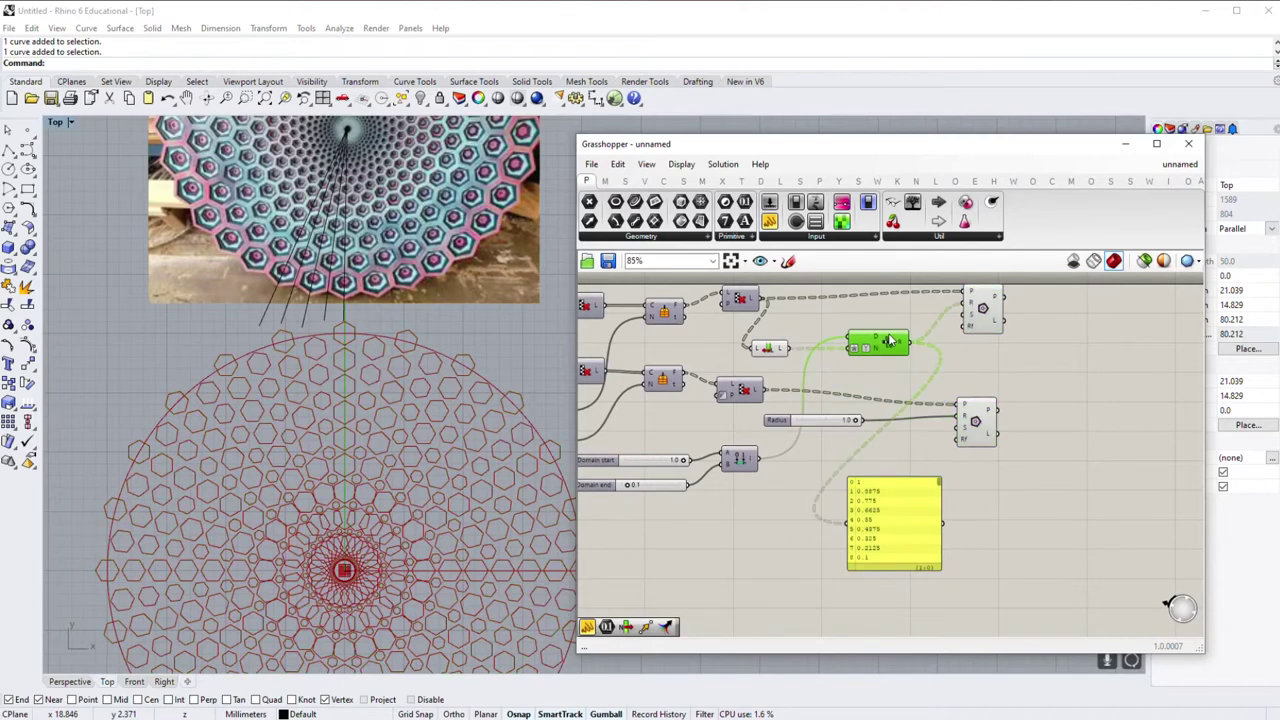
{"action": "left_click_drag", "start_coordinate": [778, 355], "coordinate": [807, 349]}
{"action": "left_click_drag", "start_coordinate": [837, 420], "coordinate": [911, 425]}
{"action": "left_click_drag", "start_coordinate": [895, 525], "coordinate": [975, 453]}
{"action": "key", "text": "Delete"}
Step: Copy List Length and Series below the originals and wire the copy into the lower Polygon's radius
{"action": "mouse_move", "coordinate": [880, 338]}
{"action": "left_mouse_down", "text": "alt"}
{"action": "mouse_move", "coordinate": [810, 418]}
{"action": "mouse_move", "coordinate": [765, 392]}
{"action": "left_mouse_up", "text": "alt"}
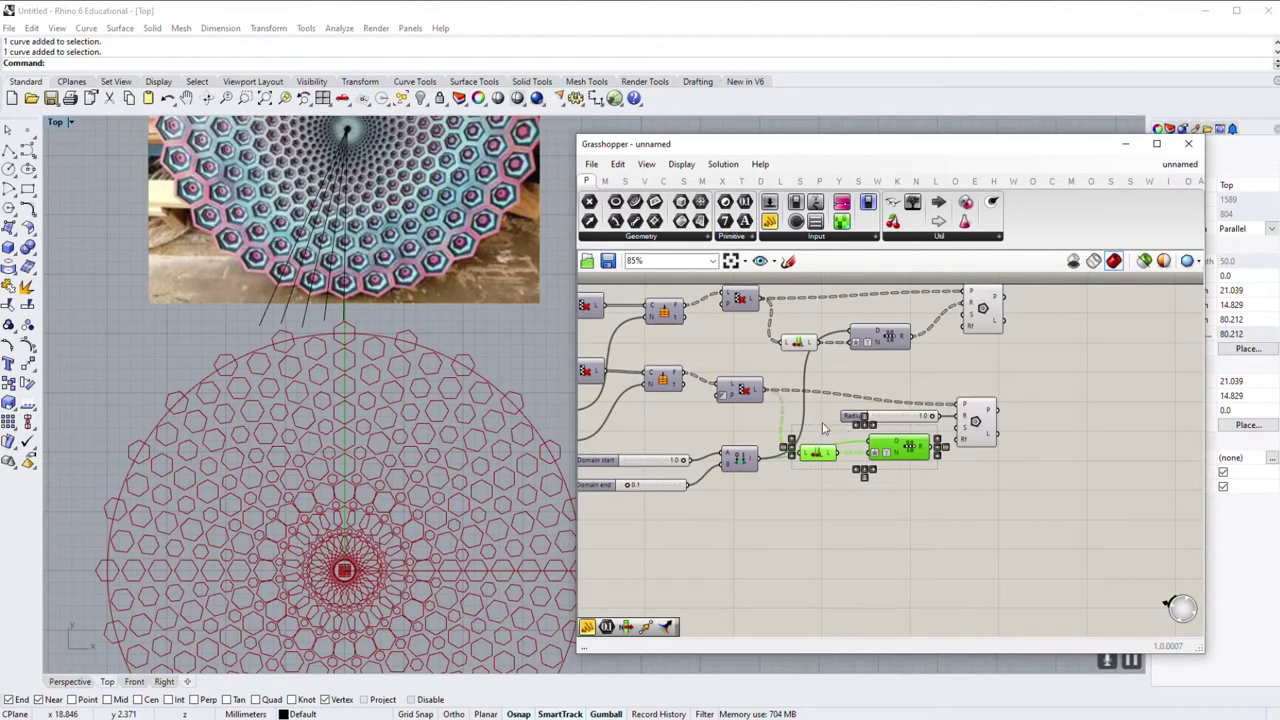
{"action": "left_click_drag", "start_coordinate": [910, 412], "coordinate": [962, 407]}
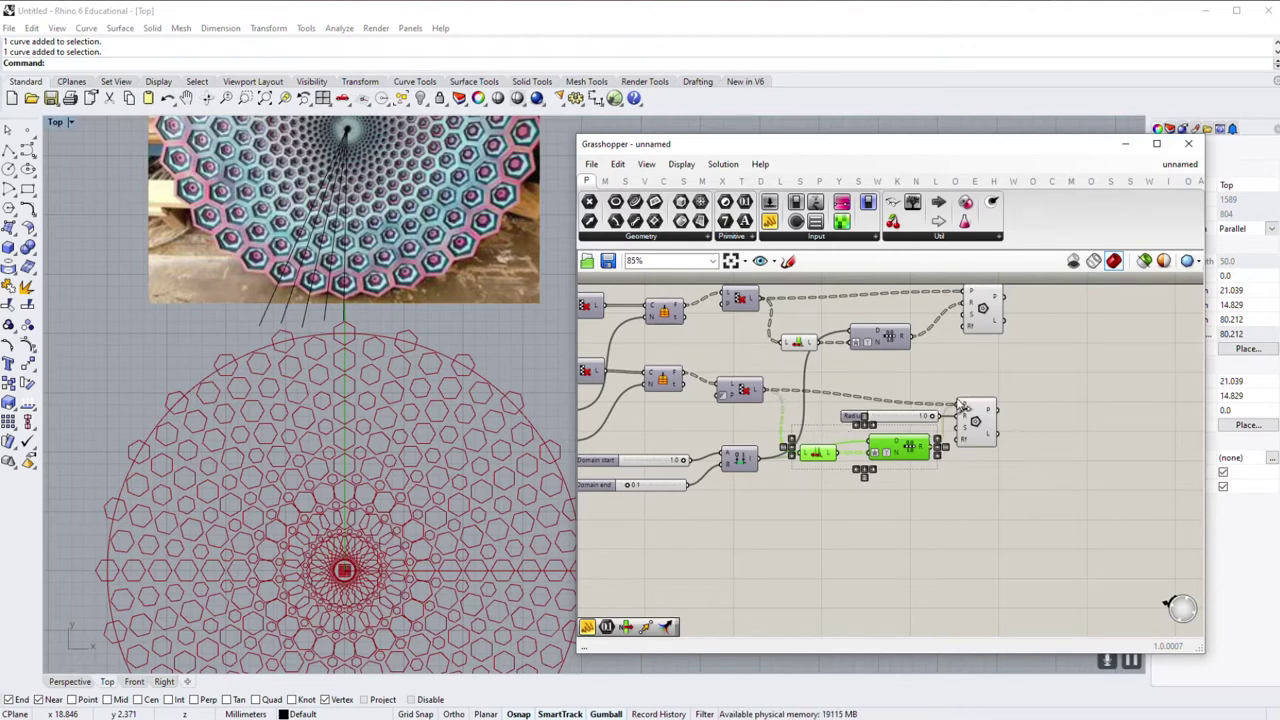
{"action": "left_click_drag", "start_coordinate": [900, 450], "coordinate": [890, 433]}
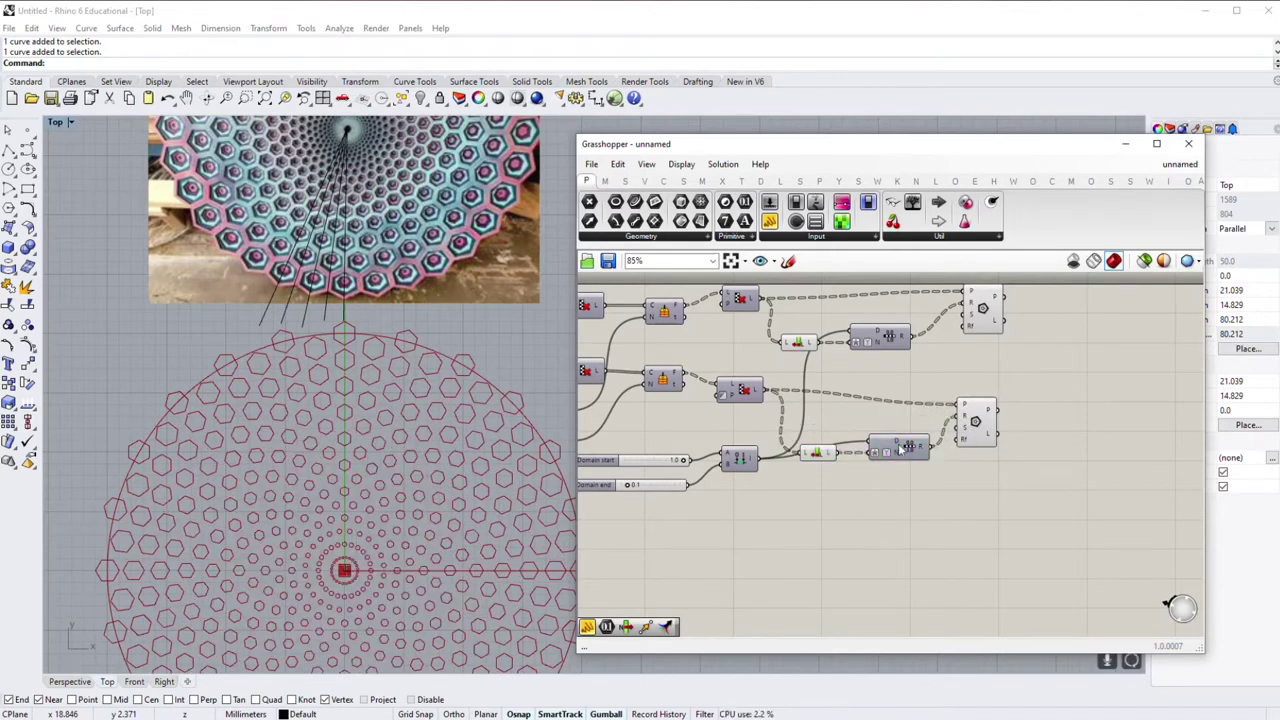
{"action": "scroll", "coordinate": [637, 498], "scroll_direction": "up", "scroll_amount": 1}
{"action": "scroll", "coordinate": [637, 498], "scroll_direction": "up", "scroll_amount": 2}
{"action": "scroll", "coordinate": [637, 498], "scroll_direction": "up", "scroll_amount": 2}
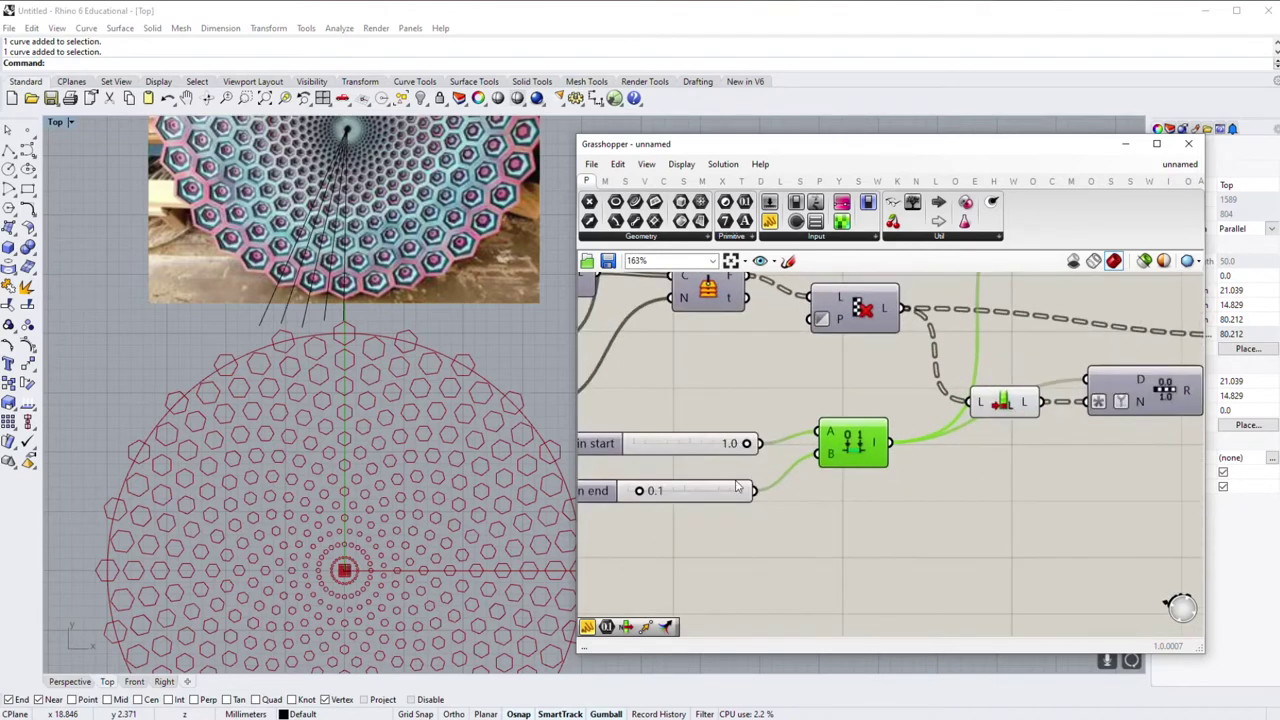
Step: Duplicate the Domain sliders and Construct Domain (1.0 to 0.2) and wire the copy into the lower Range
{"action": "left_click_drag", "start_coordinate": [637, 500], "coordinate": [650, 503]}
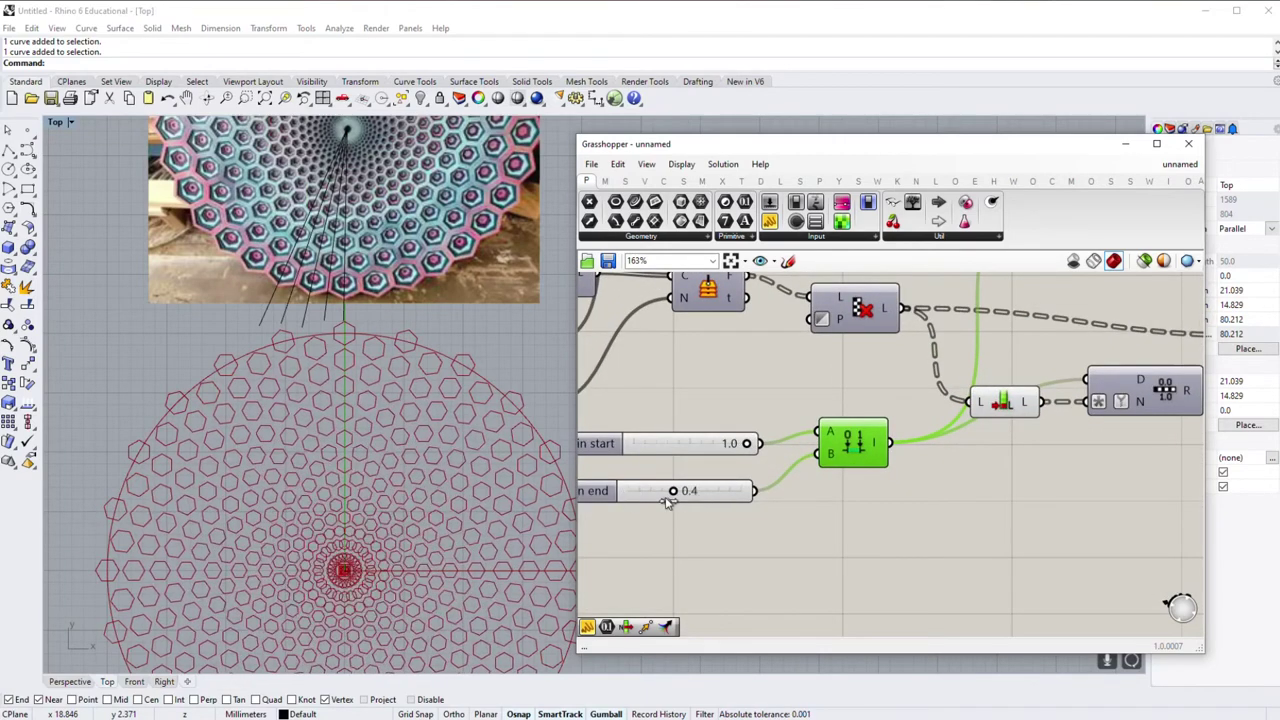
{"action": "scroll", "coordinate": [665, 487], "scroll_direction": "down", "scroll_amount": 5}
{"action": "left_click_drag", "start_coordinate": [880, 440], "coordinate": [595, 500]}
{"action": "mouse_move", "coordinate": [762, 470]}
{"action": "left_mouse_down"}
{"action": "mouse_move", "coordinate": [765, 560]}
{"action": "mouse_move", "coordinate": [850, 528]}
{"action": "left_mouse_up"}
{"action": "left_click_drag", "start_coordinate": [668, 514], "coordinate": [656, 514]}
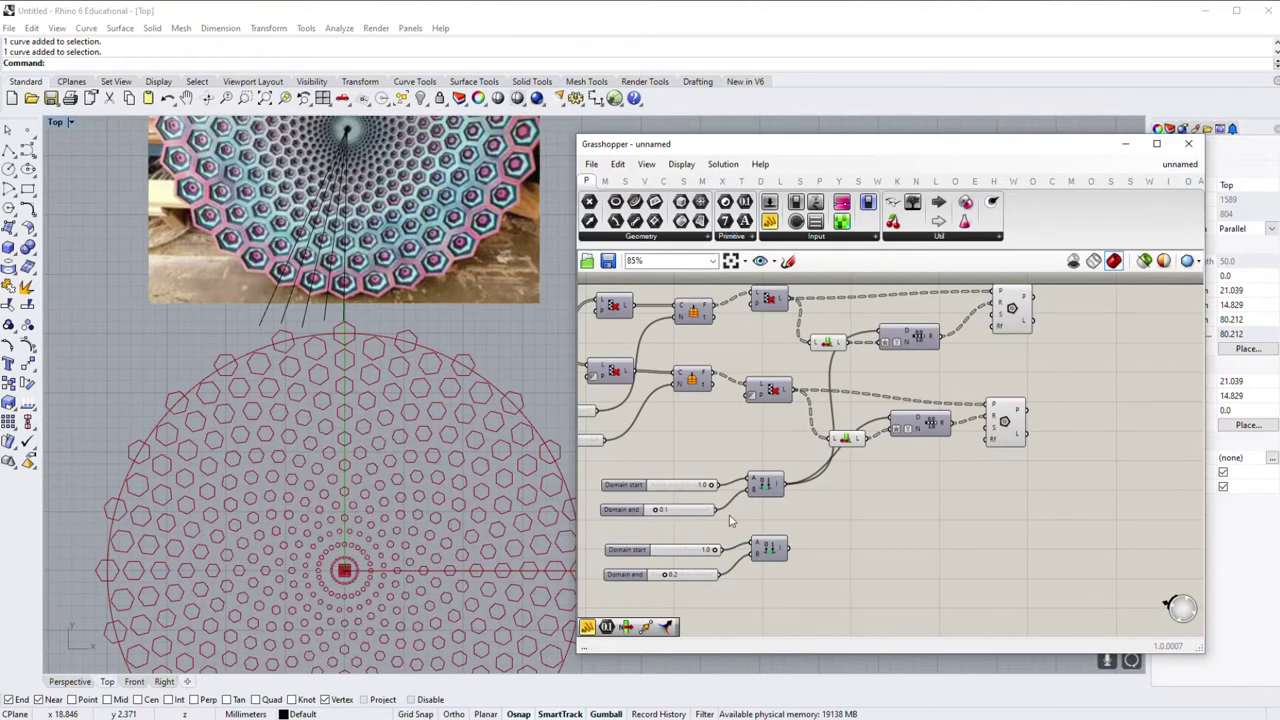
{"action": "mouse_move", "coordinate": [790, 549]}
{"action": "left_mouse_down"}
{"action": "mouse_move", "coordinate": [853, 463]}
{"action": "mouse_move", "coordinate": [905, 428]}
{"action": "mouse_move", "coordinate": [694, 426]}
{"action": "mouse_move", "coordinate": [800, 426]}
{"action": "mouse_move", "coordinate": [902, 449]}
{"action": "left_mouse_up"}
Step: Set the first Domain start to 0.8 and the Count slider to 71
{"action": "scroll", "coordinate": [810, 447], "scroll_direction": "up", "scroll_amount": 5}
{"action": "scroll", "coordinate": [902, 449], "scroll_direction": "down", "scroll_amount": 2}
{"action": "scroll", "coordinate": [880, 440], "scroll_direction": "down", "scroll_amount": 2}
{"action": "scroll", "coordinate": [857, 432], "scroll_direction": "up", "scroll_amount": 3}
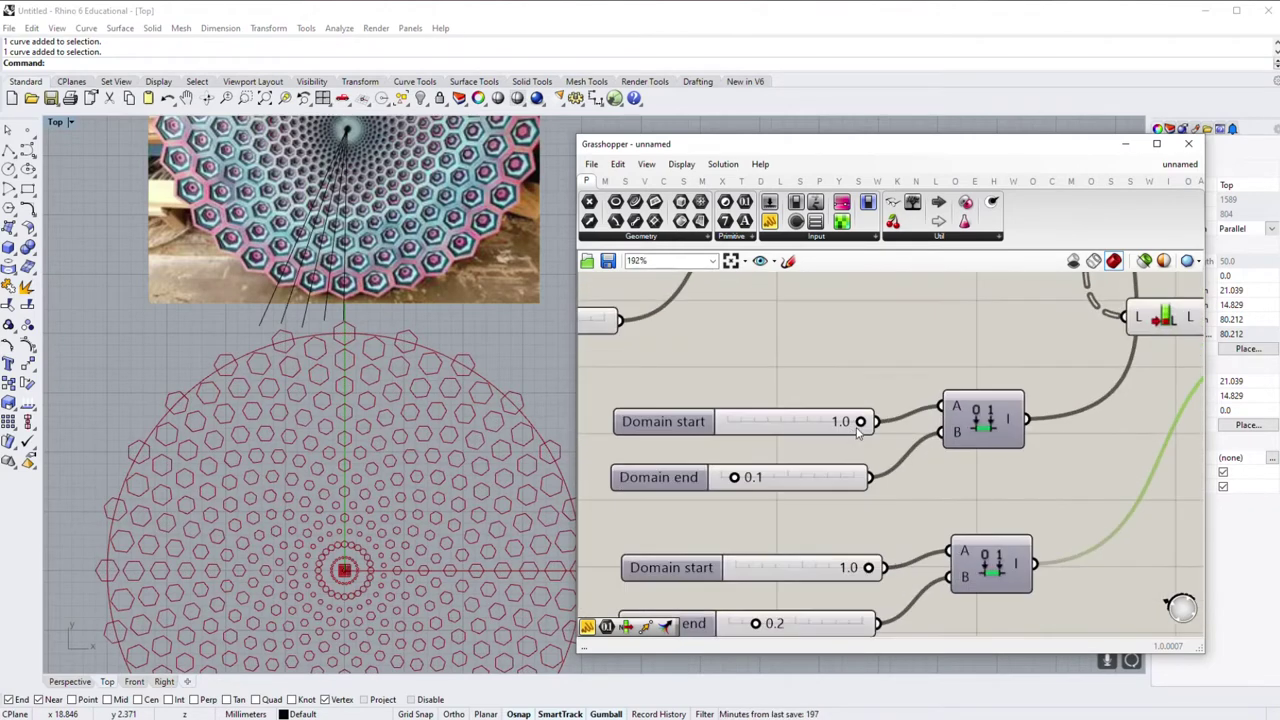
{"action": "left_click_drag", "start_coordinate": [855, 426], "coordinate": [829, 426]}
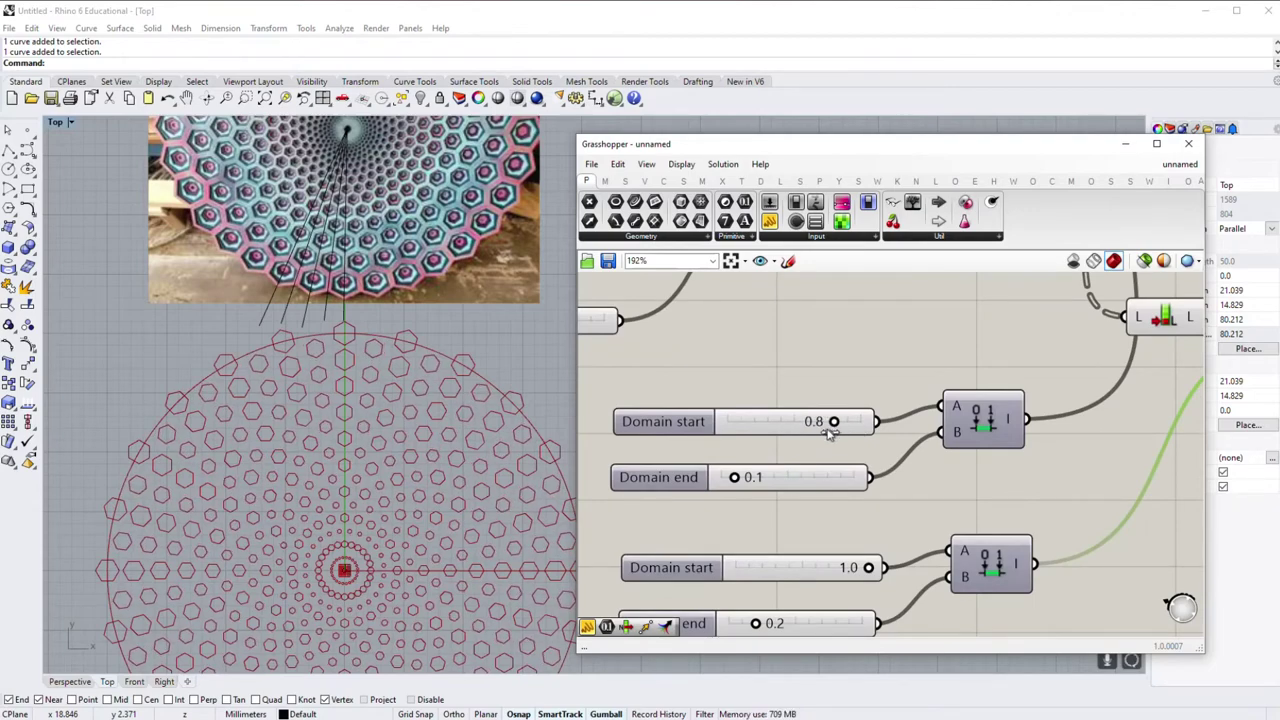
{"action": "scroll", "coordinate": [826, 428], "scroll_direction": "down", "scroll_amount": 2}
{"action": "scroll", "coordinate": [800, 410], "scroll_direction": "down", "scroll_amount": 2}
{"action": "scroll", "coordinate": [760, 383], "scroll_direction": "up", "scroll_amount": 4}
{"action": "left_click_drag", "start_coordinate": [832, 365], "coordinate": [868, 366]}
{"action": "scroll", "coordinate": [246, 350], "scroll_direction": "up", "scroll_amount": 5}
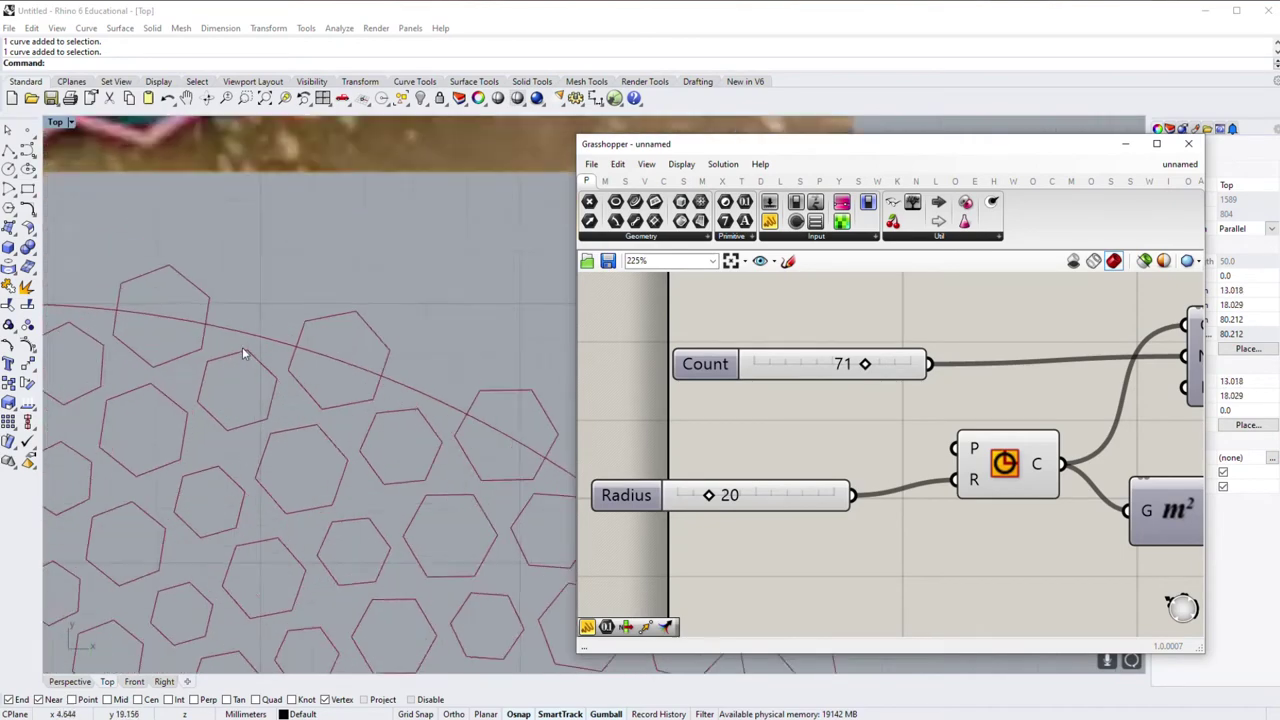
Step: Raise the Count slider to 79
{"action": "scroll", "coordinate": [277, 351], "scroll_direction": "up", "scroll_amount": 2}
{"action": "scroll", "coordinate": [240, 349], "scroll_direction": "down", "scroll_amount": 3}
{"action": "left_click_drag", "start_coordinate": [865, 364], "coordinate": [877, 366]}
{"action": "scroll", "coordinate": [877, 366], "scroll_direction": "down", "scroll_amount": 4}
{"action": "right_click_drag", "start_coordinate": [950, 480], "coordinate": [760, 420]}
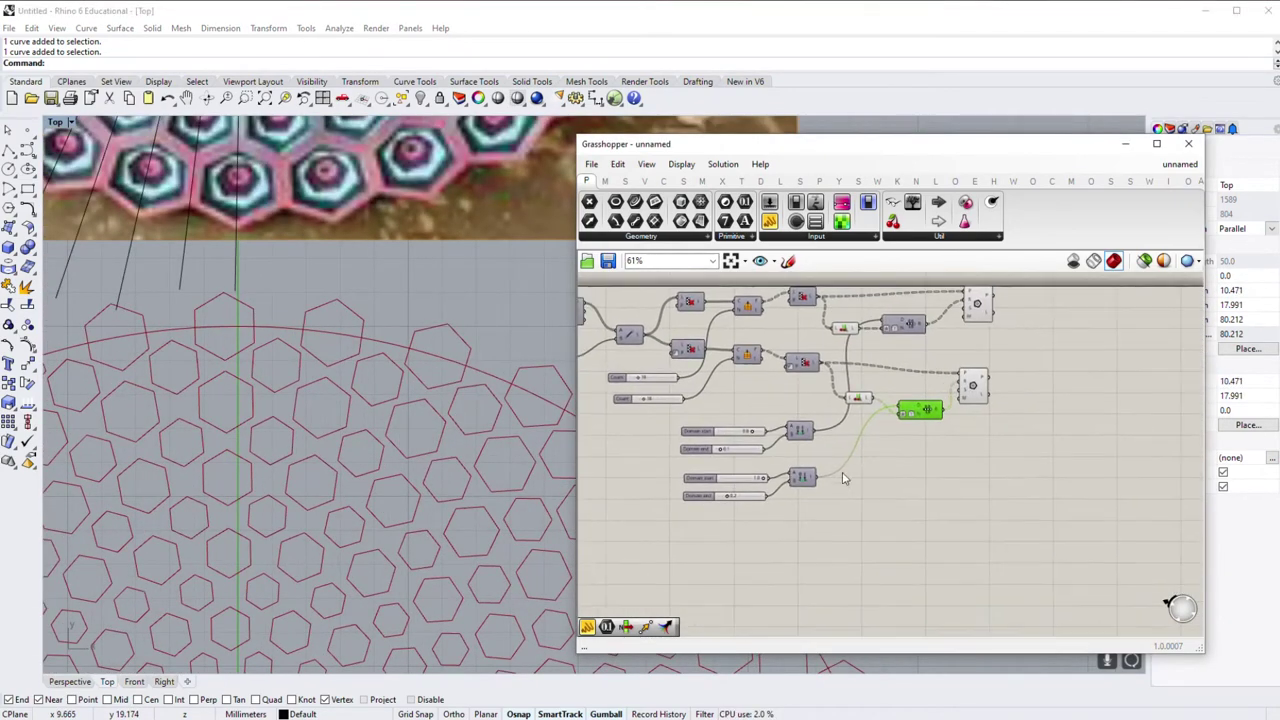
{"action": "scroll", "coordinate": [762, 497], "scroll_direction": "up", "scroll_amount": 3}
Step: Readjust the first Domain start slider, settling it back at 0.8
{"action": "left_click_drag", "start_coordinate": [747, 392], "coordinate": [764, 392]}
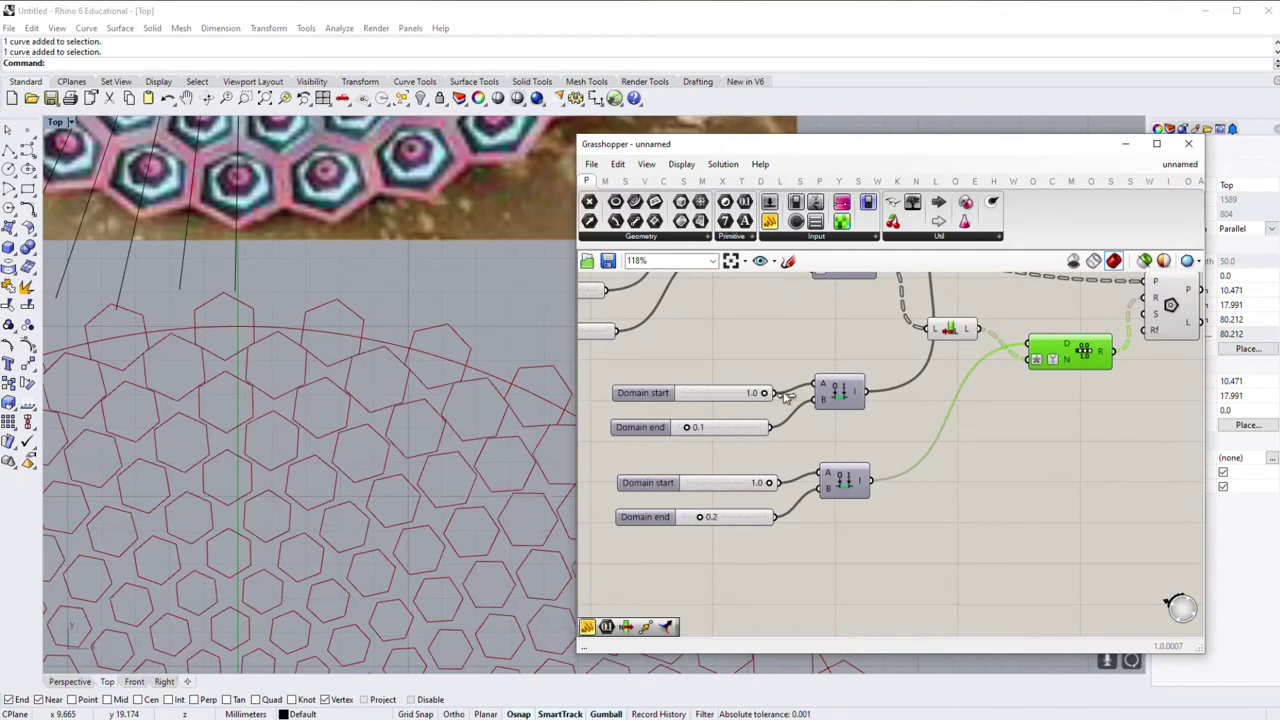
{"action": "scroll", "coordinate": [381, 350], "scroll_direction": "up", "scroll_amount": 2}
{"action": "scroll", "coordinate": [838, 418], "scroll_direction": "up", "scroll_amount": 4}
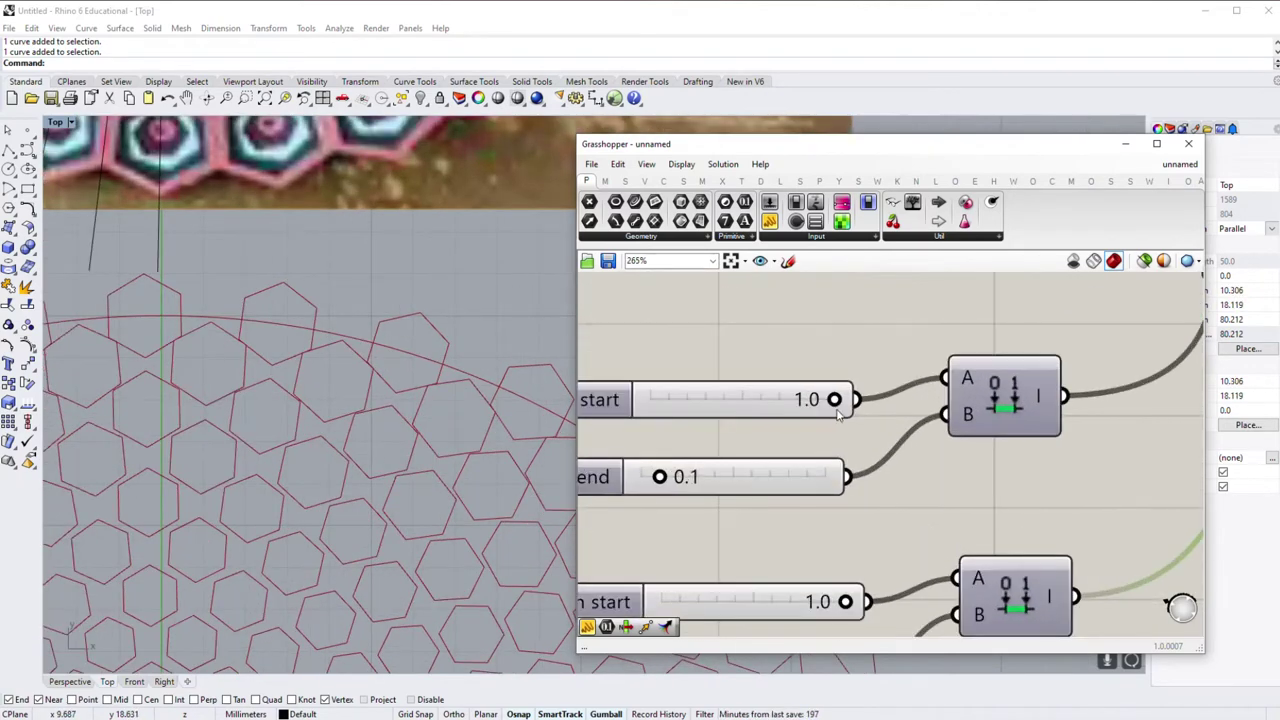
{"action": "left_click_drag", "start_coordinate": [829, 401], "coordinate": [790, 400]}
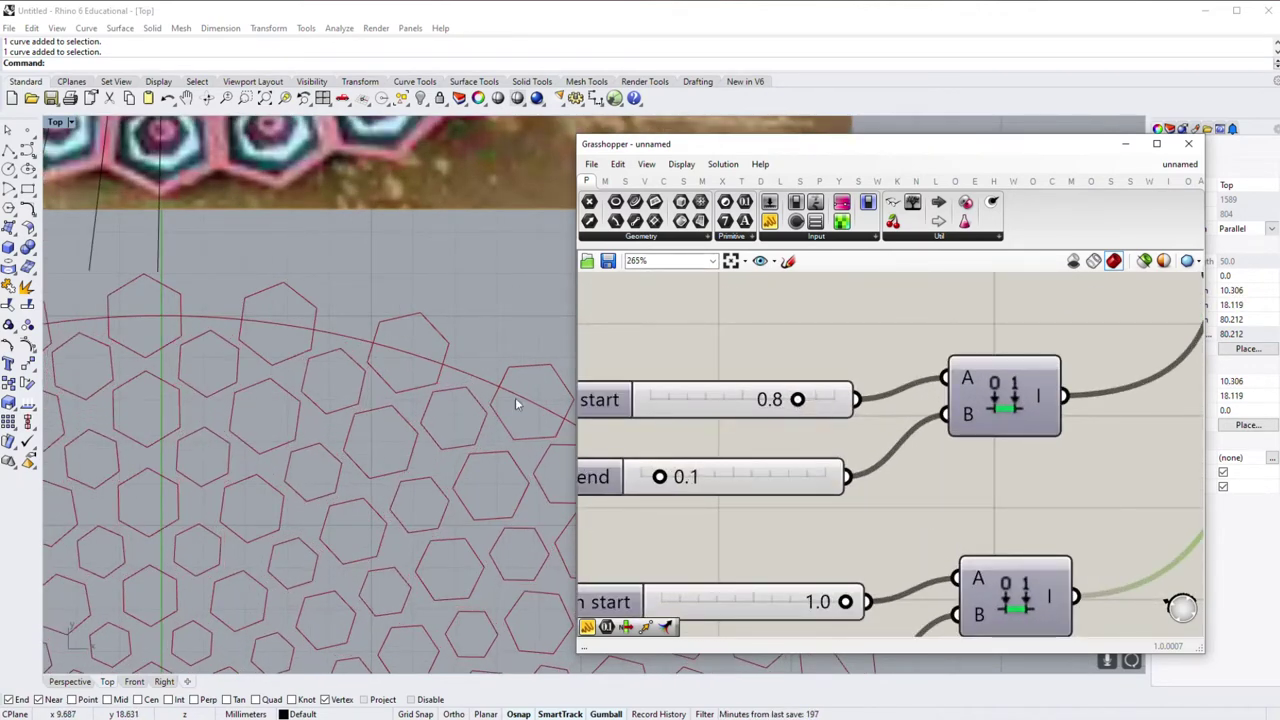
{"action": "scroll", "coordinate": [311, 364], "scroll_direction": "down", "scroll_amount": 2}
{"action": "scroll", "coordinate": [303, 507], "scroll_direction": "down", "scroll_amount": 2}
Step: Lower the second Domain end slider toward 0.0
{"action": "scroll", "coordinate": [348, 479], "scroll_direction": "up", "scroll_amount": 1}
{"action": "scroll", "coordinate": [351, 479], "scroll_direction": "down", "scroll_amount": 2}
{"action": "scroll", "coordinate": [338, 473], "scroll_direction": "up", "scroll_amount": 2}
{"action": "scroll", "coordinate": [338, 473], "scroll_direction": "up", "scroll_amount": 1}
{"action": "scroll", "coordinate": [413, 555], "scroll_direction": "up", "scroll_amount": 1}
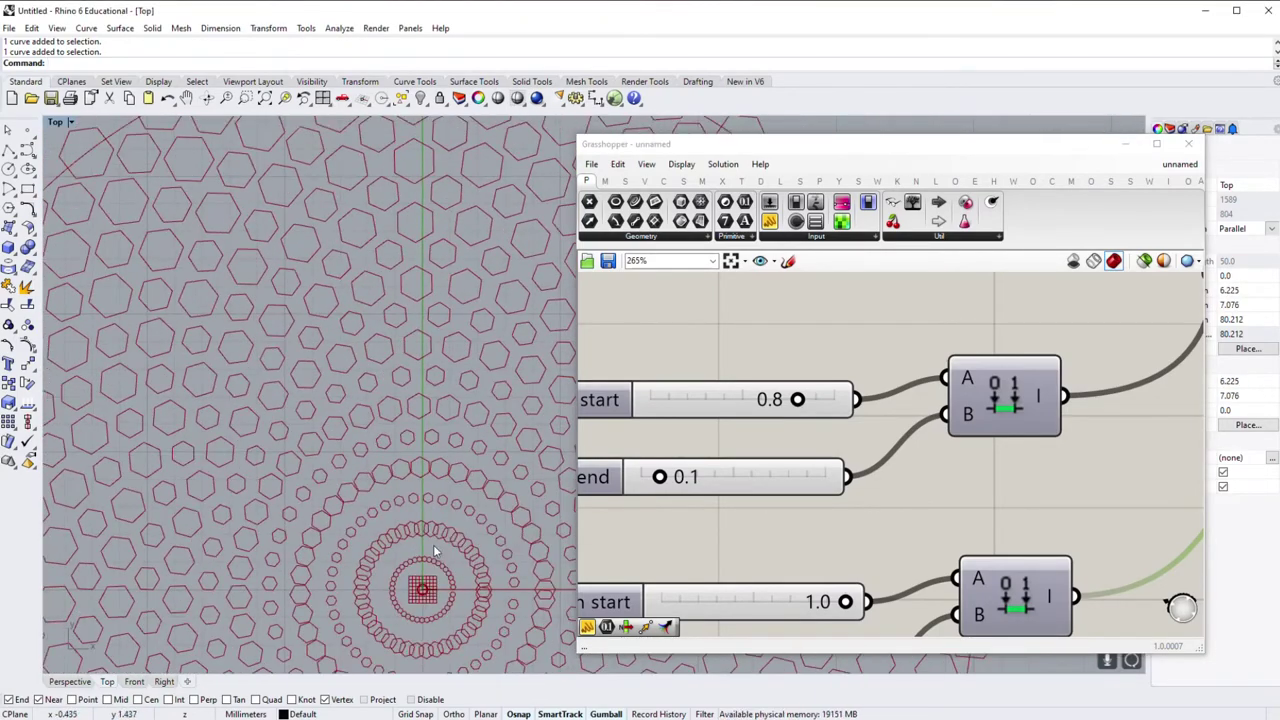
{"action": "scroll", "coordinate": [811, 423], "scroll_direction": "down", "scroll_amount": 2}
{"action": "mouse_move", "coordinate": [850, 553]}
{"action": "left_mouse_down"}
{"action": "mouse_move", "coordinate": [808, 560]}
{"action": "mouse_move", "coordinate": [837, 543]}
{"action": "mouse_move", "coordinate": [802, 527]}
{"action": "mouse_move", "coordinate": [837, 528]}
{"action": "left_mouse_up"}
{"action": "scroll", "coordinate": [820, 546], "scroll_direction": "up", "scroll_amount": 1}
Step: Give the second Domain end slider two-decimal precision in the Slider dialog
{"action": "double_click", "coordinate": [752, 542]}
{"action": "left_click", "coordinate": [798, 679]}
{"action": "scroll", "coordinate": [826, 527], "scroll_direction": "up", "scroll_amount": 2}
{"action": "scroll", "coordinate": [837, 528], "scroll_direction": "down", "scroll_amount": 2}
Step: Set the first Domain end slider to two decimals reading 0.04, then check the disc
{"action": "double_click", "coordinate": [745, 433]}
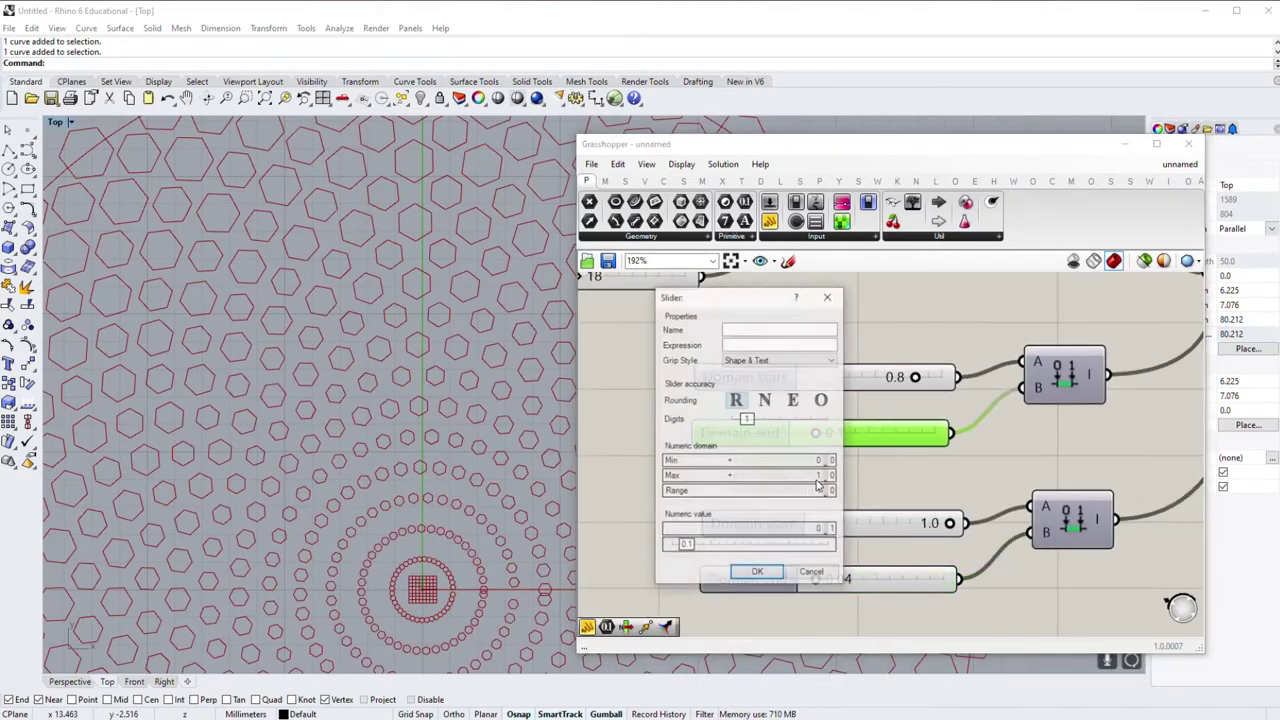
{"action": "left_click_drag", "start_coordinate": [747, 418], "coordinate": [810, 441]}
{"action": "left_click", "coordinate": [740, 572]}
{"action": "scroll", "coordinate": [466, 525], "scroll_direction": "down", "scroll_amount": 5}
{"action": "scroll", "coordinate": [435, 490], "scroll_direction": "up", "scroll_amount": 3}
{"action": "scroll", "coordinate": [435, 490], "scroll_direction": "up", "scroll_amount": 2}
{"action": "scroll", "coordinate": [435, 490], "scroll_direction": "up", "scroll_amount": 2}
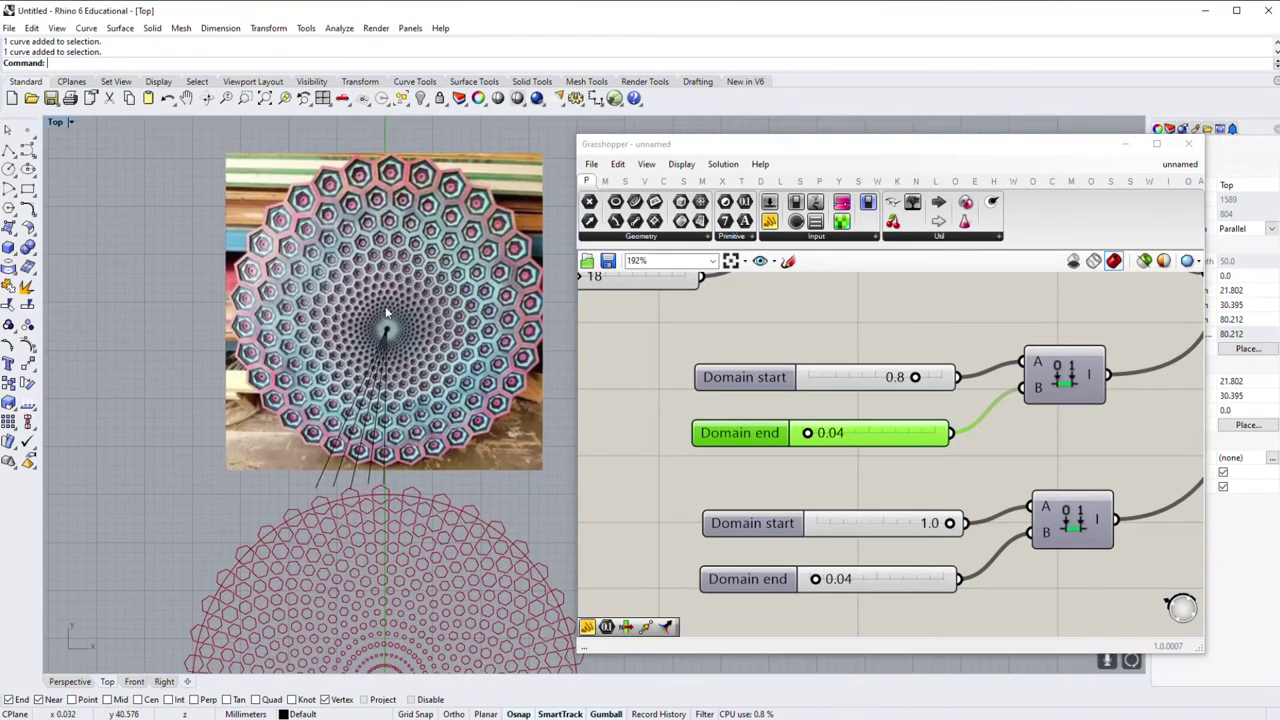
{"action": "right_click_drag", "start_coordinate": [386, 313], "coordinate": [391, 190]}
{"action": "scroll", "coordinate": [430, 490], "scroll_direction": "down", "scroll_amount": 2}
{"action": "scroll", "coordinate": [820, 515], "scroll_direction": "down", "scroll_amount": 5}
{"action": "scroll", "coordinate": [815, 515], "scroll_direction": "up", "scroll_amount": 2}
{"action": "scroll", "coordinate": [800, 515], "scroll_direction": "up", "scroll_amount": 2}
{"action": "middle_click", "coordinate": [757, 476]}
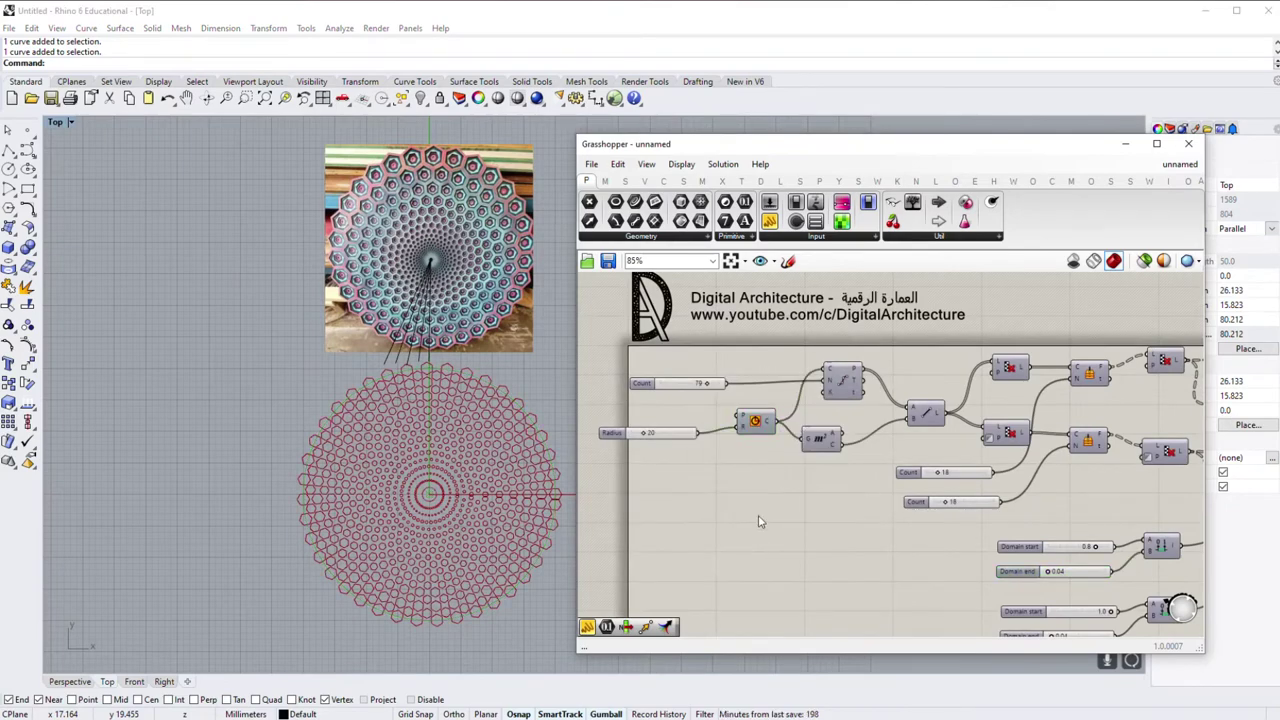
{"action": "scroll", "coordinate": [480, 385], "scroll_direction": "up", "scroll_amount": 2}
{"action": "scroll", "coordinate": [420, 378], "scroll_direction": "up", "scroll_amount": 2}
{"action": "scroll", "coordinate": [330, 372], "scroll_direction": "up", "scroll_amount": 2}
{"action": "scroll", "coordinate": [273, 368], "scroll_direction": "up", "scroll_amount": 1}
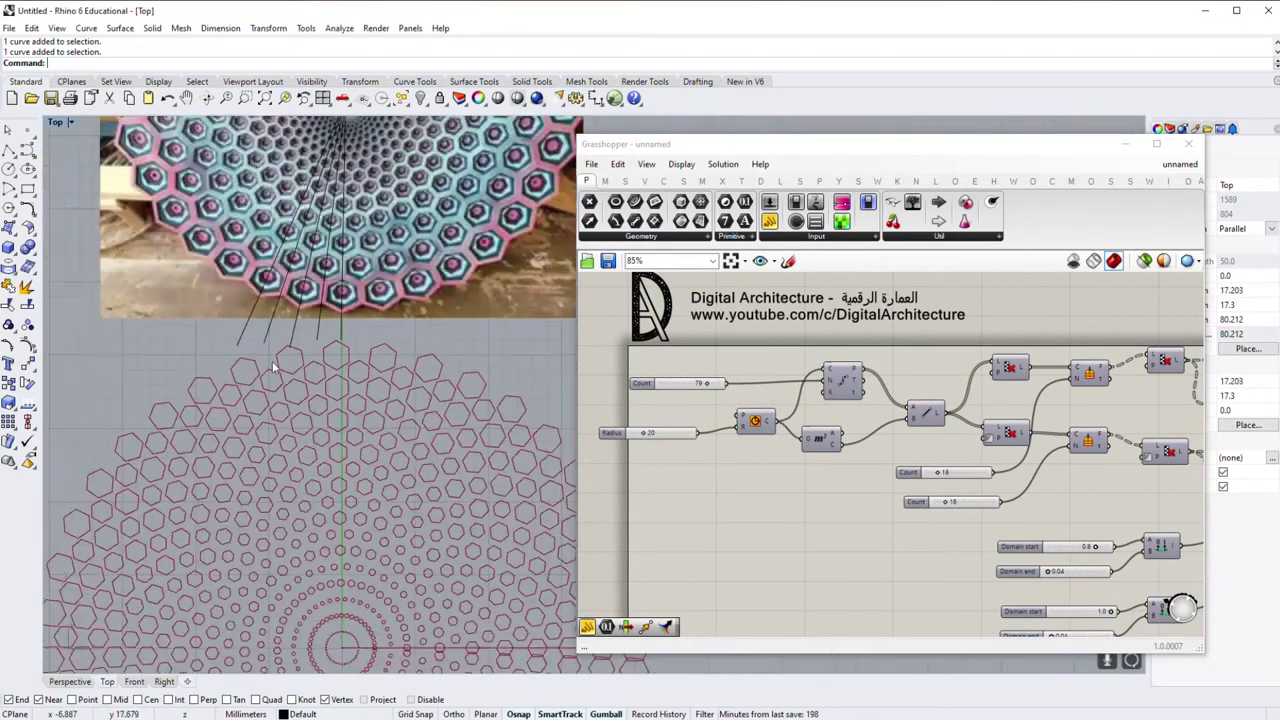
{"action": "scroll", "coordinate": [353, 438], "scroll_direction": "up", "scroll_amount": 2}
{"action": "scroll", "coordinate": [318, 452], "scroll_direction": "up", "scroll_amount": 2}
{"action": "scroll", "coordinate": [381, 485], "scroll_direction": "up", "scroll_amount": 1}
{"action": "scroll", "coordinate": [381, 485], "scroll_direction": "down", "scroll_amount": 3}
{"action": "scroll", "coordinate": [238, 503], "scroll_direction": "down", "scroll_amount": 1}
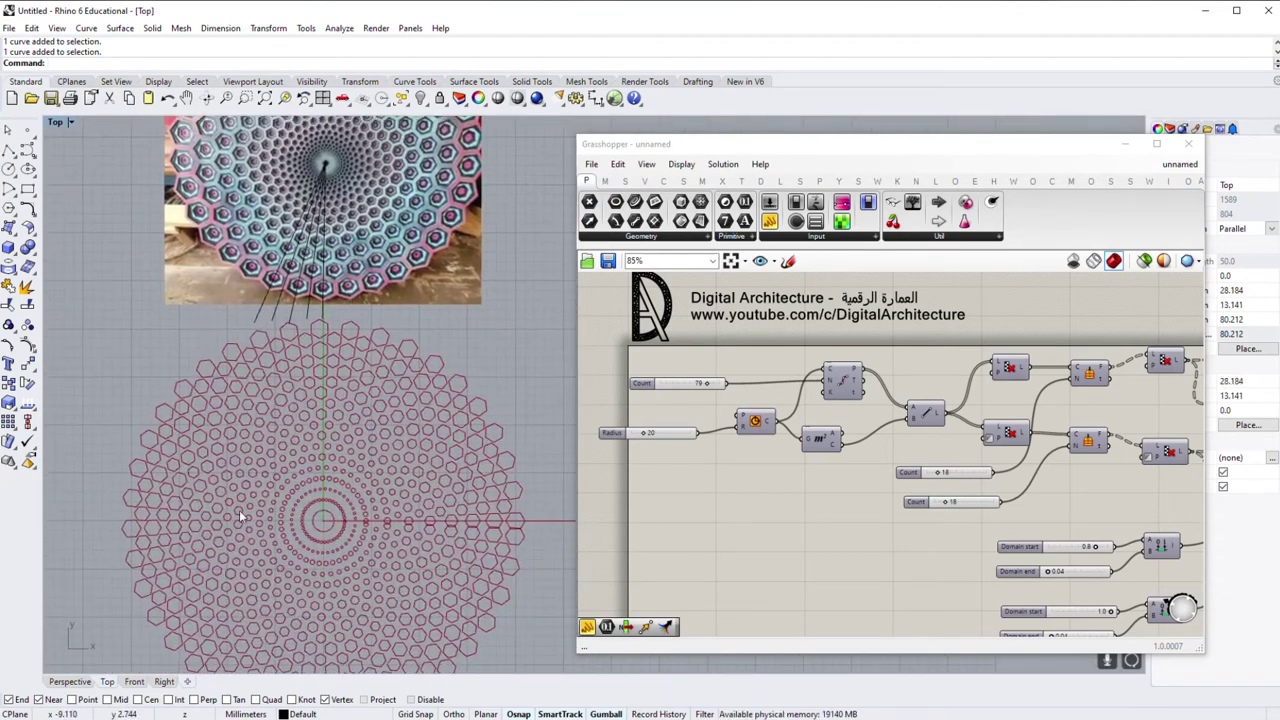
{"action": "scroll", "coordinate": [250, 445], "scroll_direction": "up", "scroll_amount": 2}
{"action": "scroll", "coordinate": [300, 435], "scroll_direction": "up", "scroll_amount": 1}
{"action": "scroll", "coordinate": [303, 433], "scroll_direction": "down", "scroll_amount": 1}
{"action": "scroll", "coordinate": [304, 453], "scroll_direction": "down", "scroll_amount": 1}
{"action": "scroll", "coordinate": [304, 455], "scroll_direction": "down", "scroll_amount": 2}
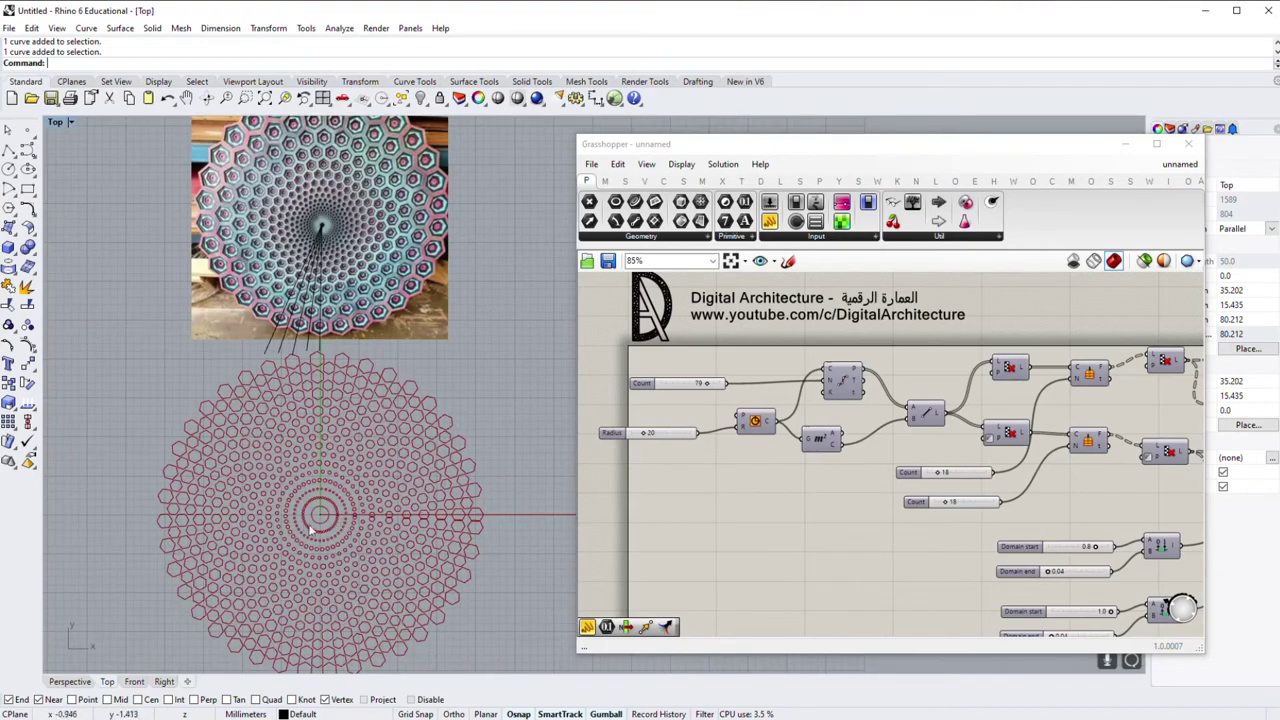
{"action": "scroll", "coordinate": [290, 490], "scroll_direction": "up", "scroll_amount": 2}
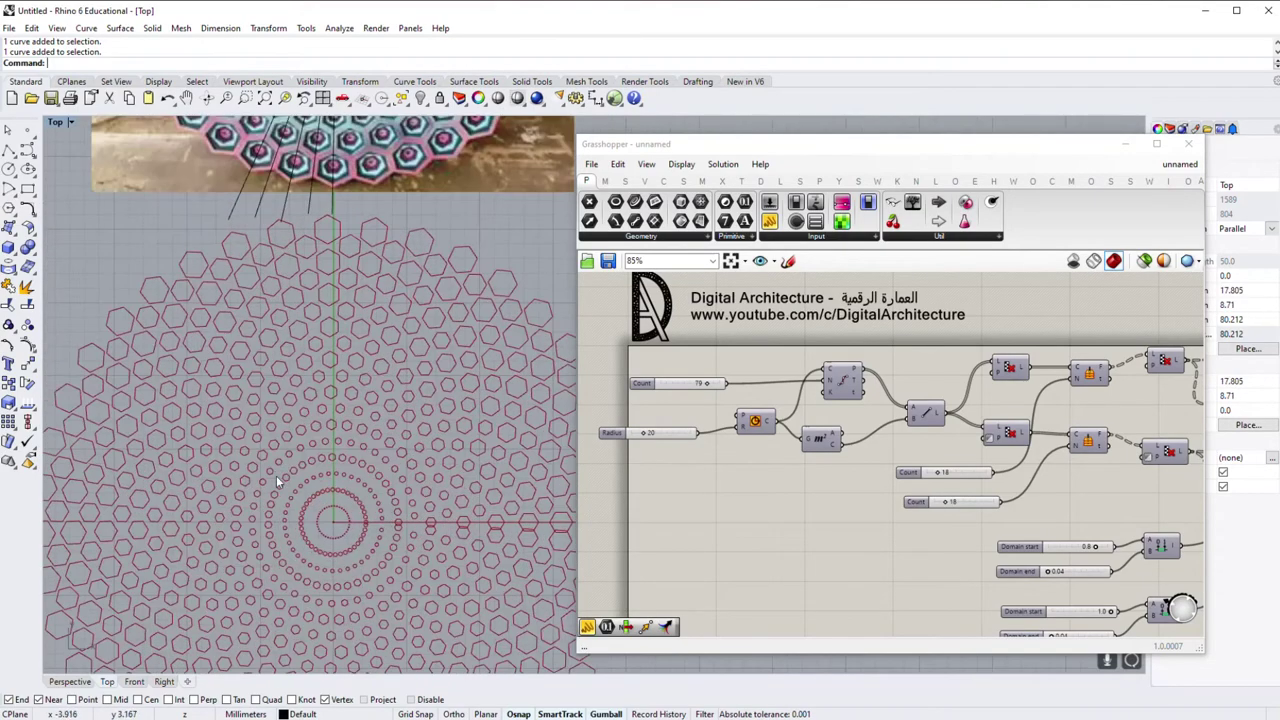
{"action": "scroll", "coordinate": [277, 470], "scroll_direction": "up", "scroll_amount": 1}
{"action": "scroll", "coordinate": [295, 420], "scroll_direction": "down", "scroll_amount": 3}
{"action": "scroll", "coordinate": [300, 340], "scroll_direction": "up", "scroll_amount": 2}
{"action": "scroll", "coordinate": [285, 275], "scroll_direction": "up", "scroll_amount": 1}
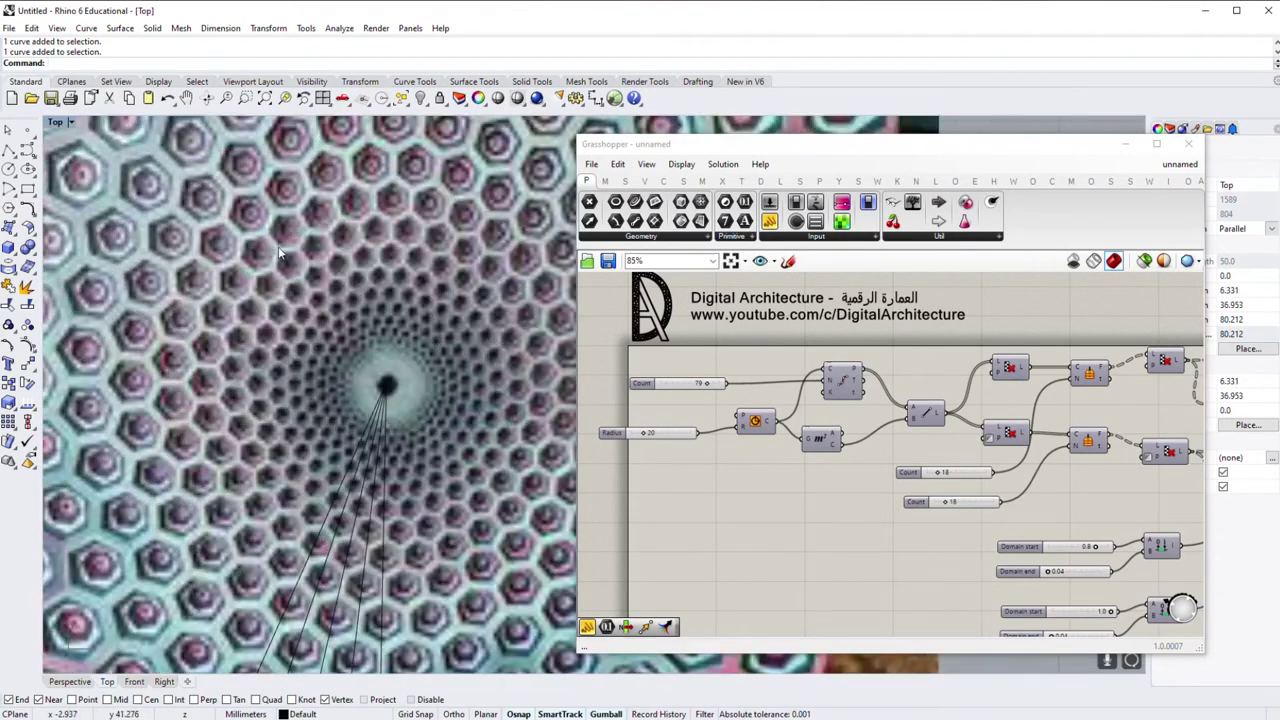
{"action": "scroll", "coordinate": [314, 340], "scroll_direction": "down", "scroll_amount": 2}
{"action": "scroll", "coordinate": [328, 341], "scroll_direction": "down", "scroll_amount": 2}
{"action": "scroll", "coordinate": [339, 386], "scroll_direction": "down", "scroll_amount": 1}
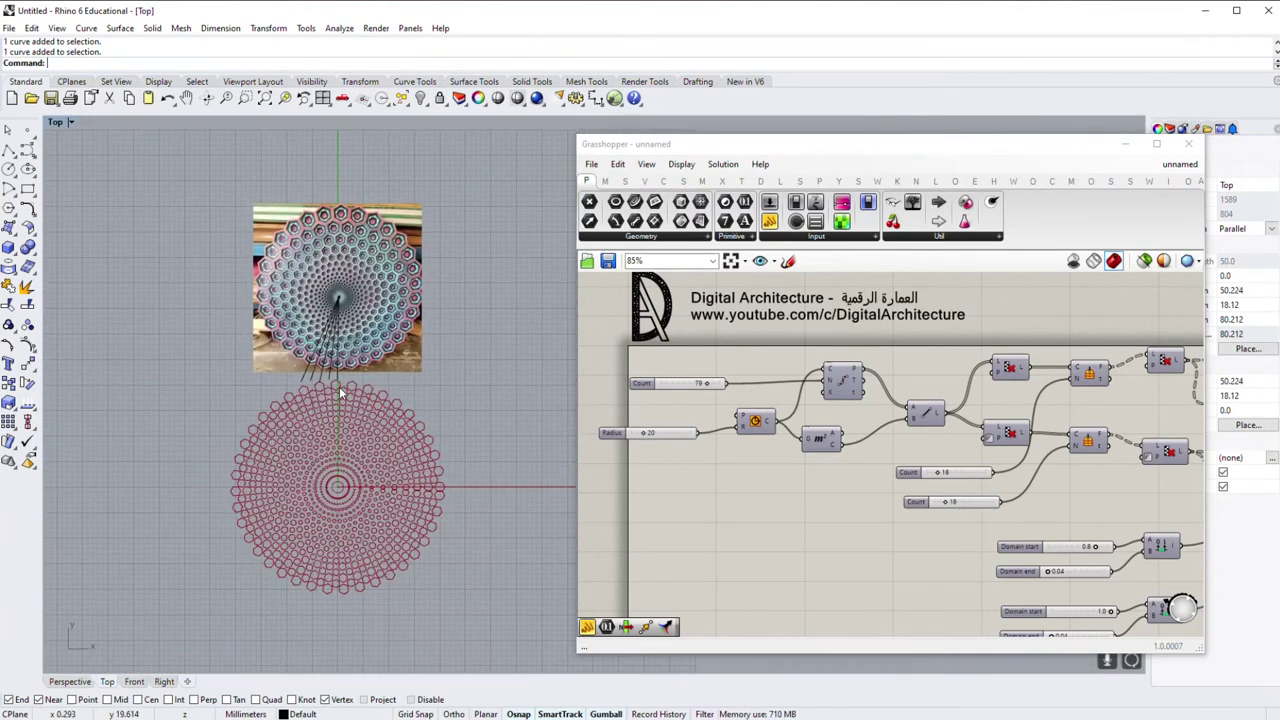
{"action": "scroll", "coordinate": [339, 386], "scroll_direction": "up", "scroll_amount": 2}
{"action": "right_click_drag", "start_coordinate": [1095, 370], "coordinate": [990, 381]}
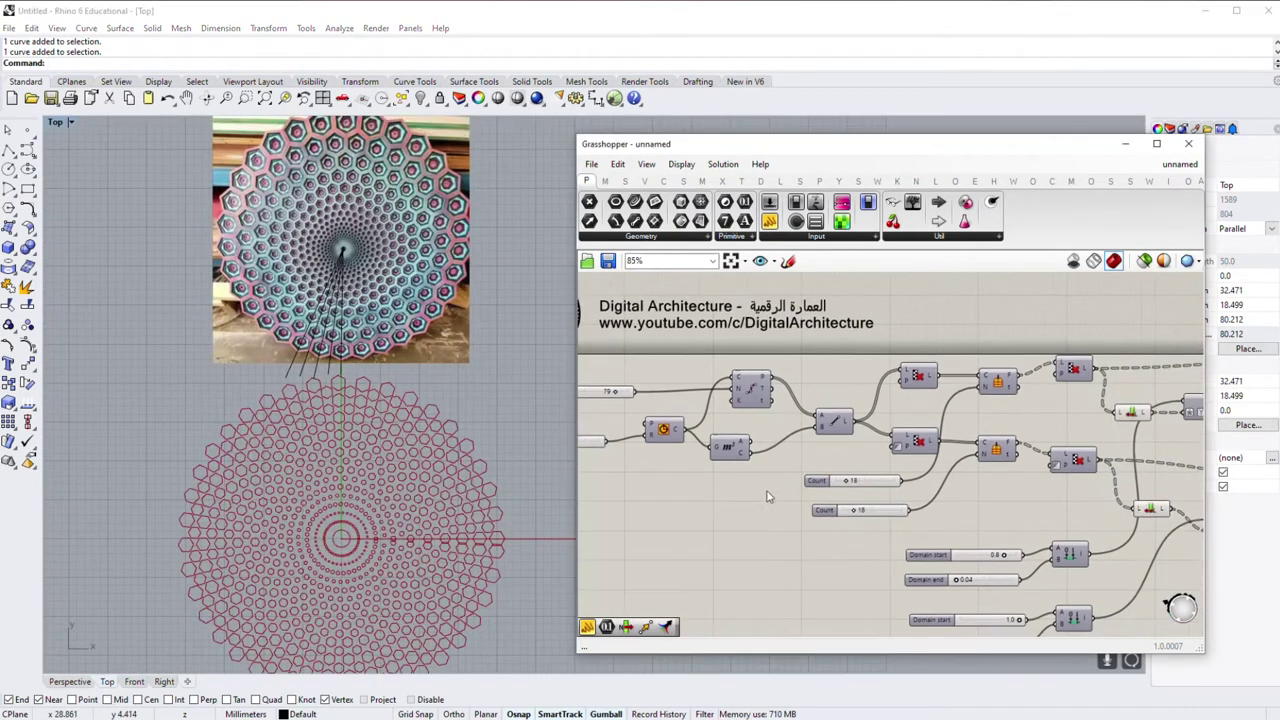
{"action": "middle_click", "coordinate": [988, 380]}
{"action": "left_click", "coordinate": [1000, 372]}
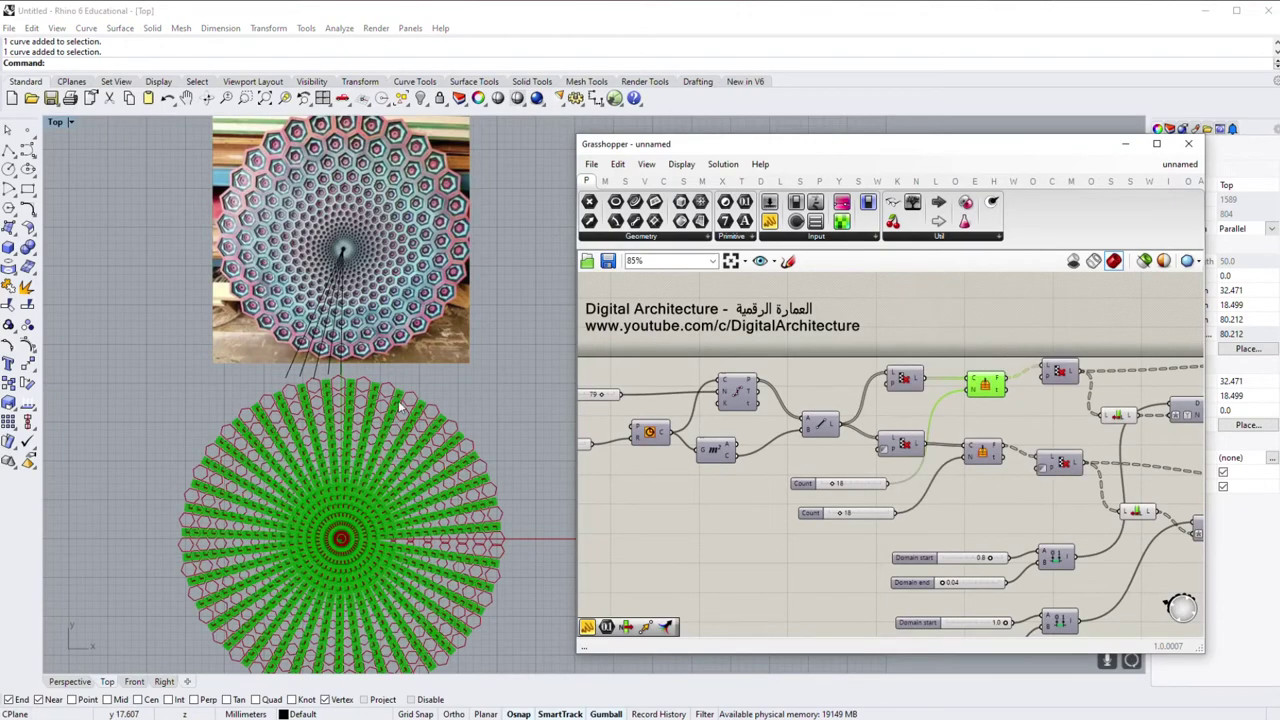
{"action": "scroll", "coordinate": [332, 390], "scroll_direction": "up", "scroll_amount": 2}
{"action": "scroll", "coordinate": [377, 398], "scroll_direction": "up", "scroll_amount": 3}
{"action": "scroll", "coordinate": [365, 402], "scroll_direction": "up", "scroll_amount": 3}
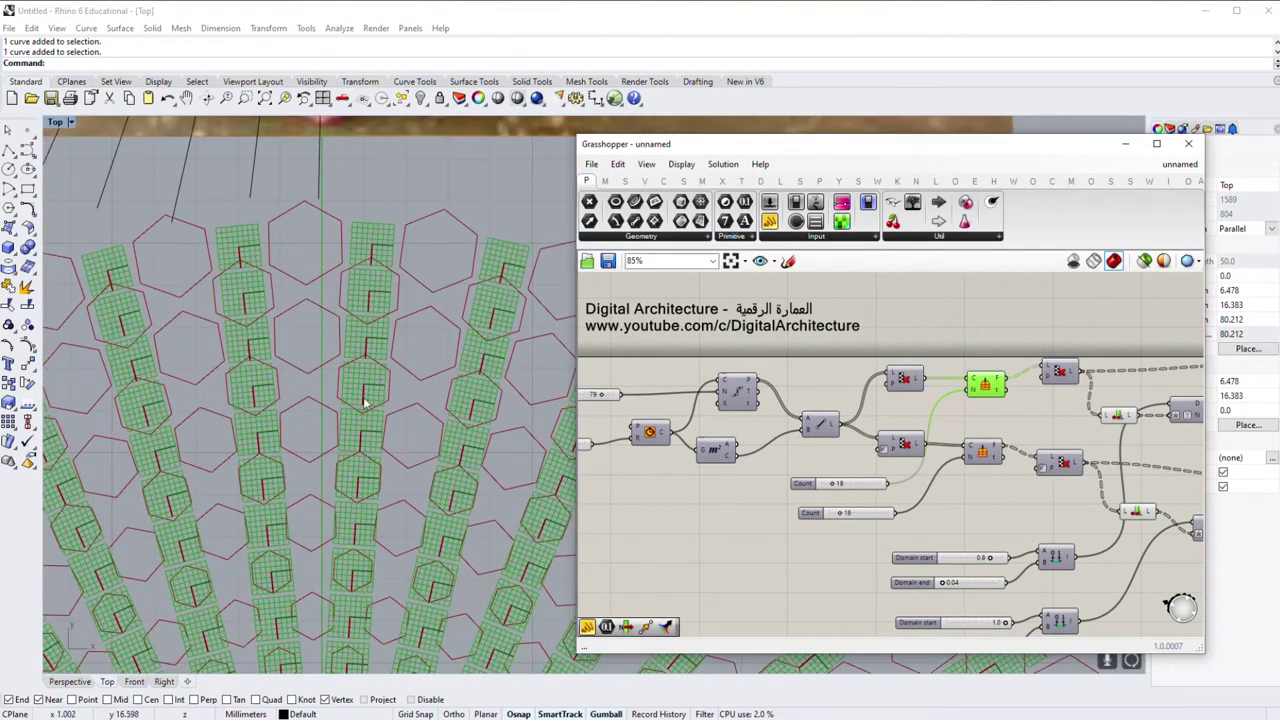
{"action": "scroll", "coordinate": [371, 491], "scroll_direction": "down", "scroll_amount": 3}
{"action": "scroll", "coordinate": [366, 351], "scroll_direction": "down", "scroll_amount": 3}
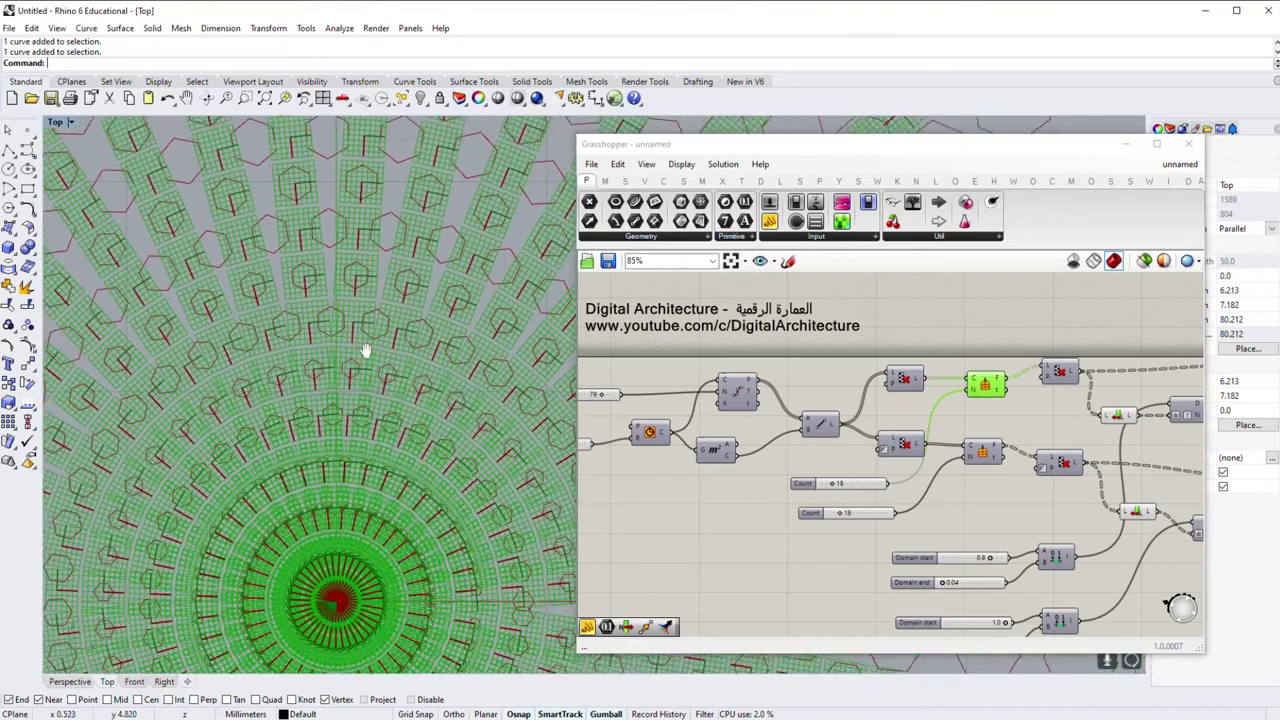
{"action": "scroll", "coordinate": [366, 351], "scroll_direction": "down", "scroll_amount": 2}
{"action": "middle_click", "coordinate": [983, 383]}
{"action": "left_click", "coordinate": [1020, 345]}
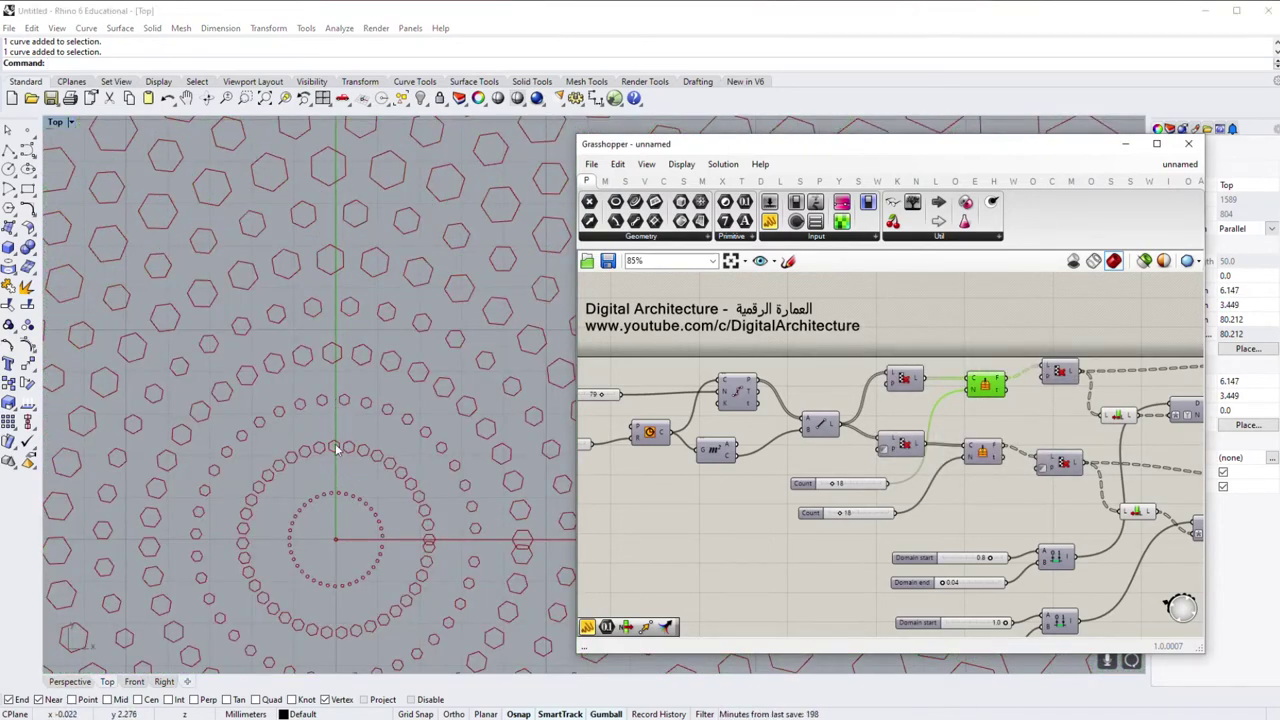
{"action": "scroll", "coordinate": [350, 413], "scroll_direction": "down", "scroll_amount": 2}
{"action": "scroll", "coordinate": [343, 395], "scroll_direction": "down", "scroll_amount": 2}
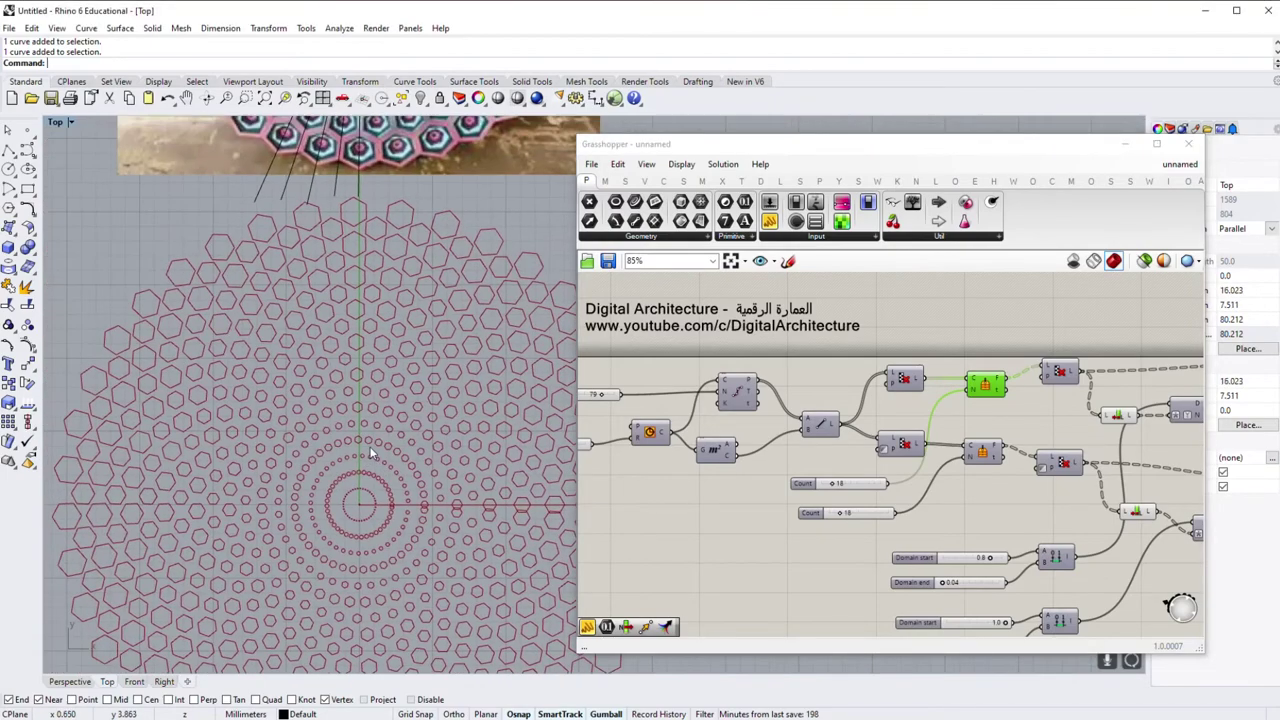
{"action": "scroll", "coordinate": [375, 455], "scroll_direction": "down", "scroll_amount": 2}
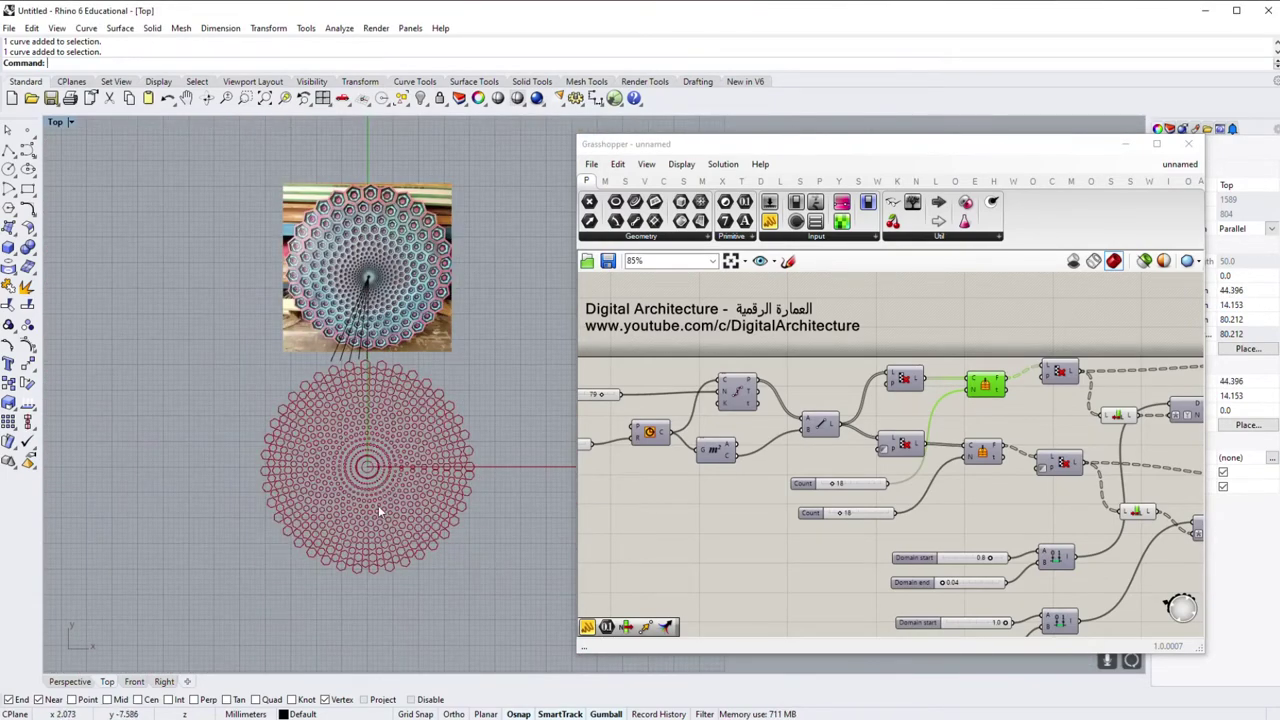
{"action": "scroll", "coordinate": [746, 506], "scroll_direction": "down", "scroll_amount": 2}
{"action": "left_click_drag", "start_coordinate": [757, 480], "coordinate": [765, 484]}
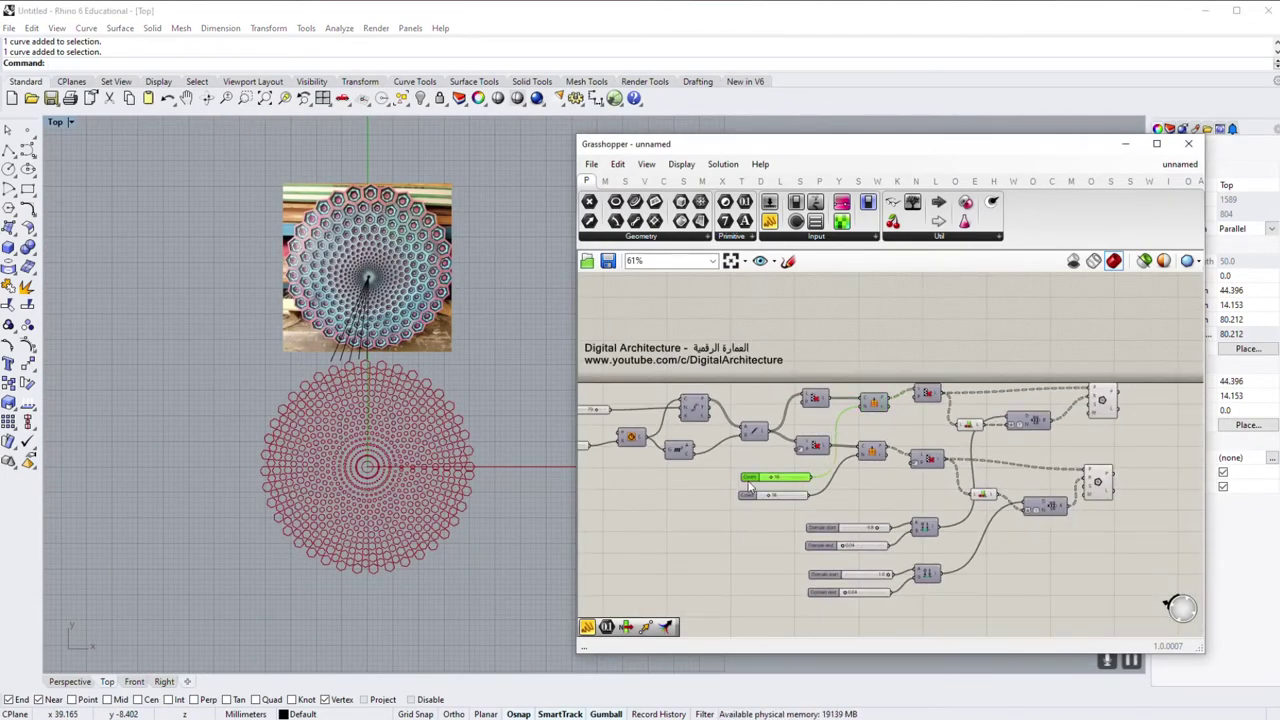
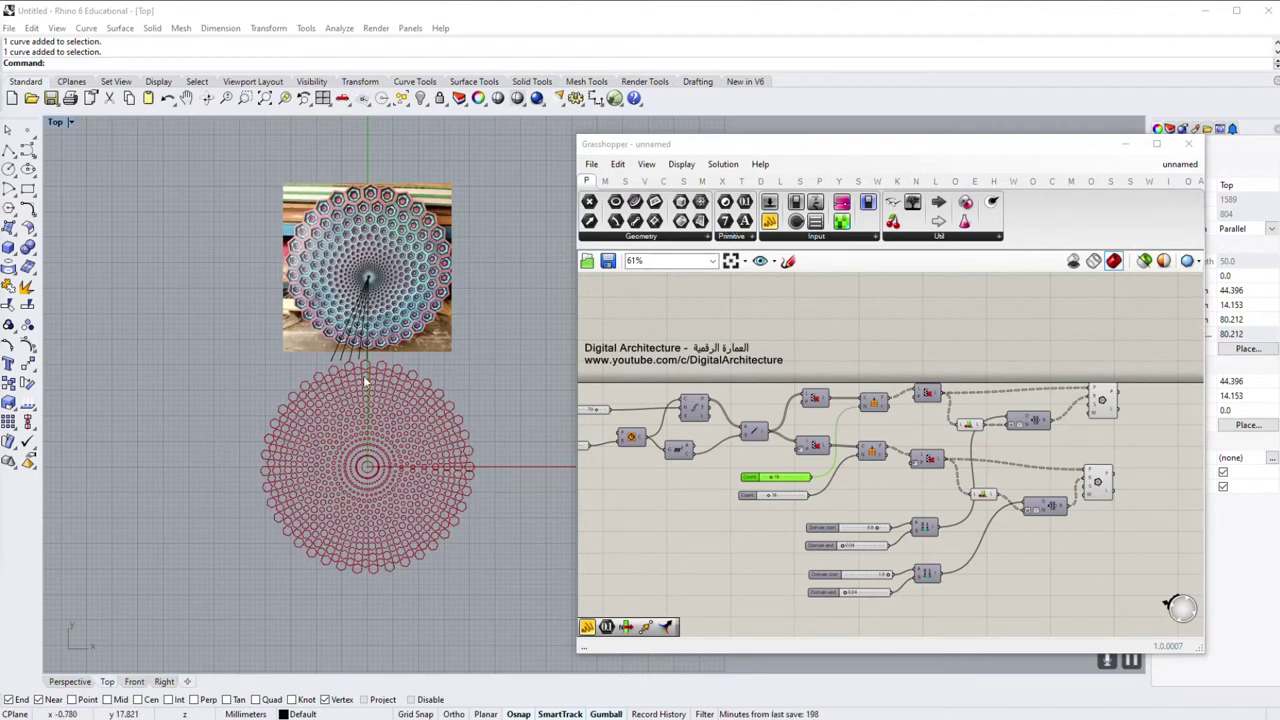
Step: Turn off the polygon component's preview
{"action": "scroll", "coordinate": [375, 360], "scroll_direction": "up", "scroll_amount": 5}
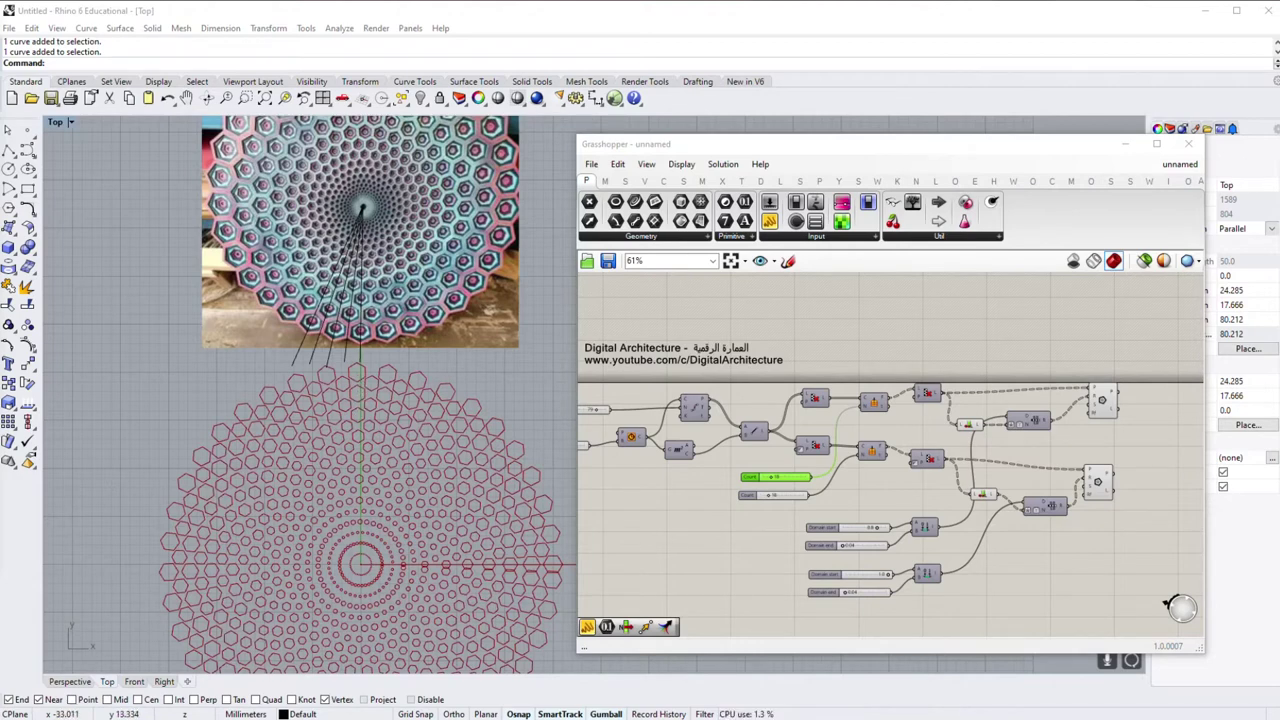
{"action": "scroll", "coordinate": [900, 440], "scroll_direction": "up", "scroll_amount": 3}
{"action": "middle_click", "coordinate": [921, 421]}
{"action": "left_click", "coordinate": [921, 421]}
{"action": "scroll", "coordinate": [918, 418], "scroll_direction": "up", "scroll_amount": 2}
{"action": "scroll", "coordinate": [912, 405], "scroll_direction": "up", "scroll_amount": 2}
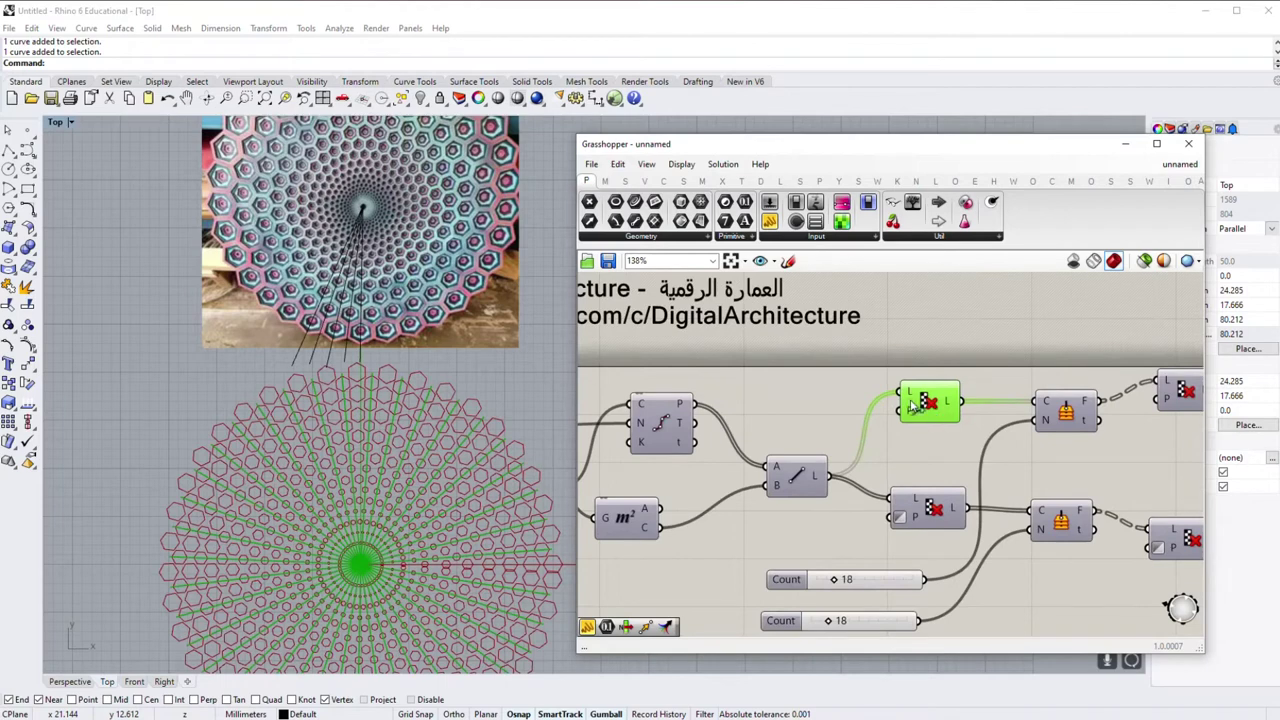
{"action": "left_click", "coordinate": [1065, 410]}
{"action": "middle_click", "coordinate": [1065, 410]}
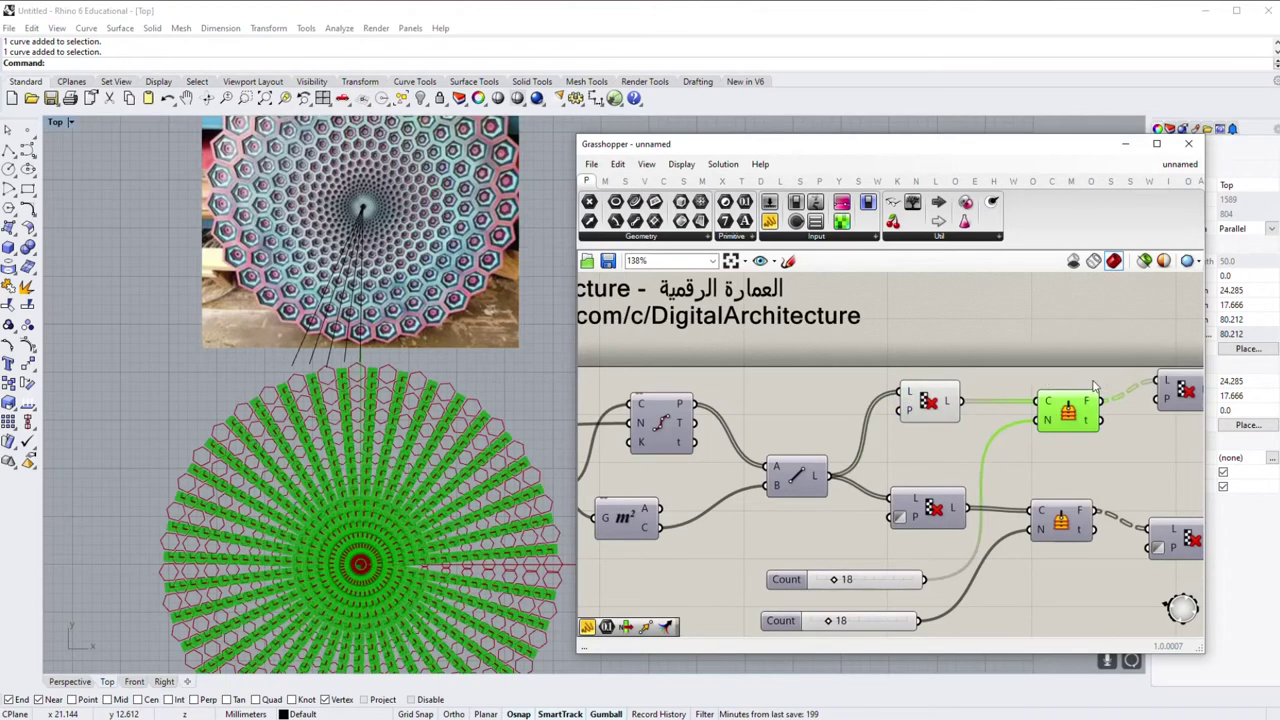
{"action": "middle_click", "coordinate": [1065, 420]}
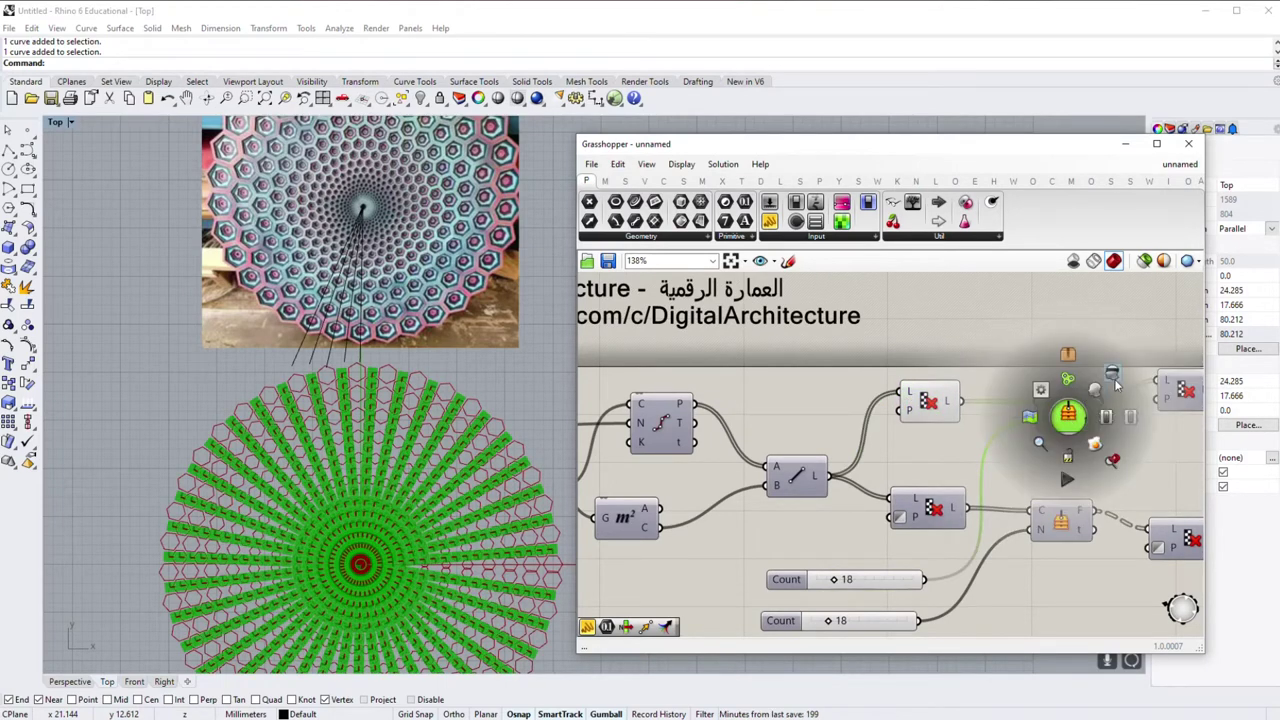
{"action": "left_click", "coordinate": [1115, 385]}
Step: Reposition the canvas and preview the culled radial lines
{"action": "right_click_drag", "start_coordinate": [1113, 383], "coordinate": [963, 371]}
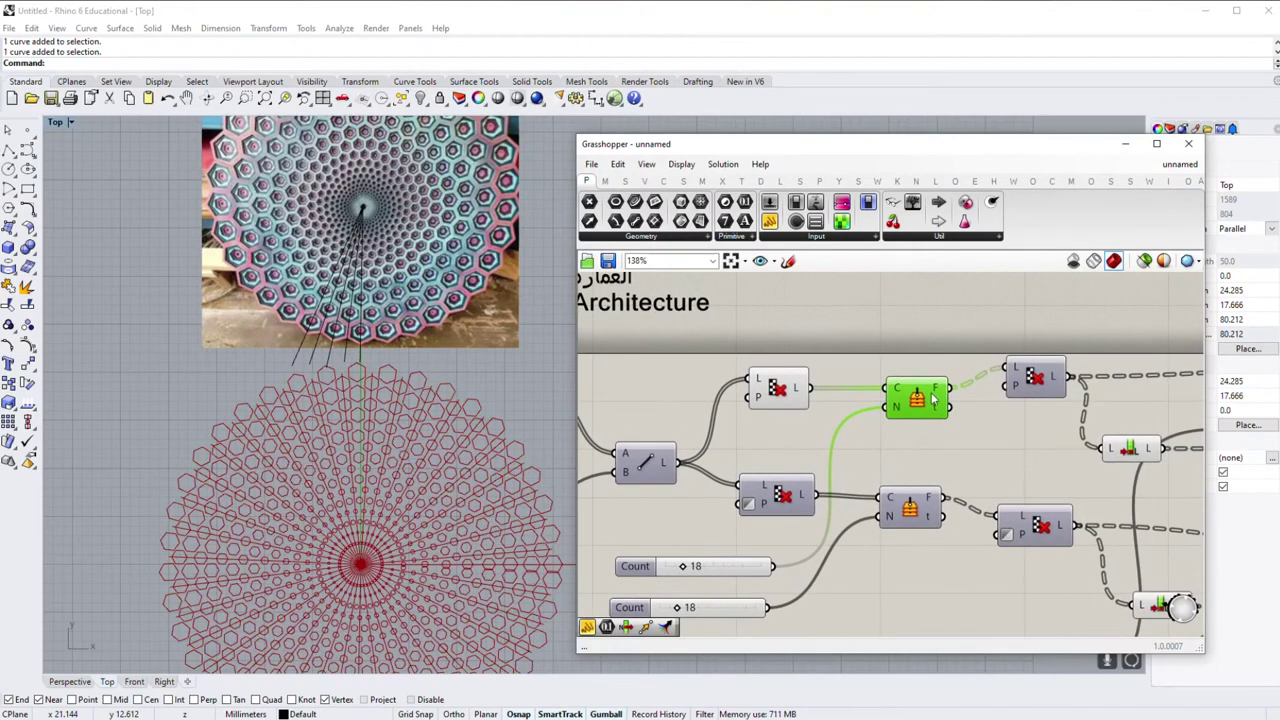
{"action": "middle_click", "coordinate": [920, 398]}
{"action": "left_click", "coordinate": [975, 388]}
{"action": "right_click_drag", "start_coordinate": [884, 378], "coordinate": [882, 332]}
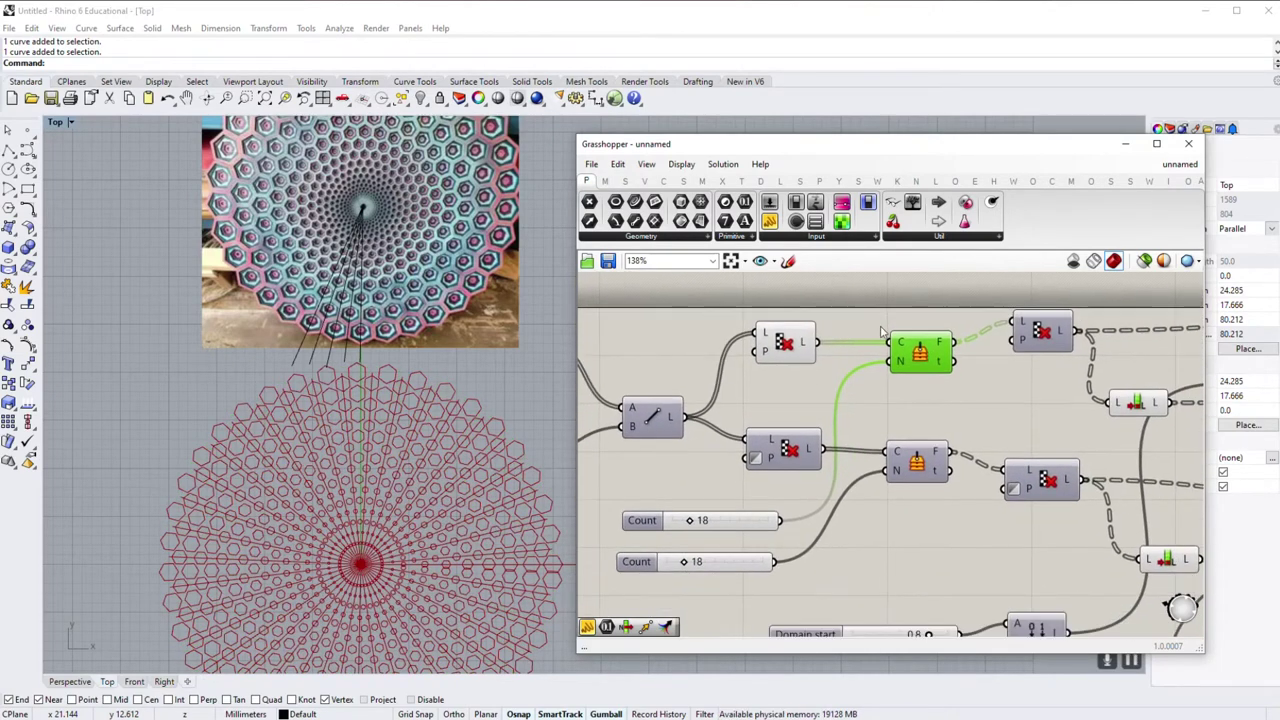
{"action": "left_click", "coordinate": [786, 344]}
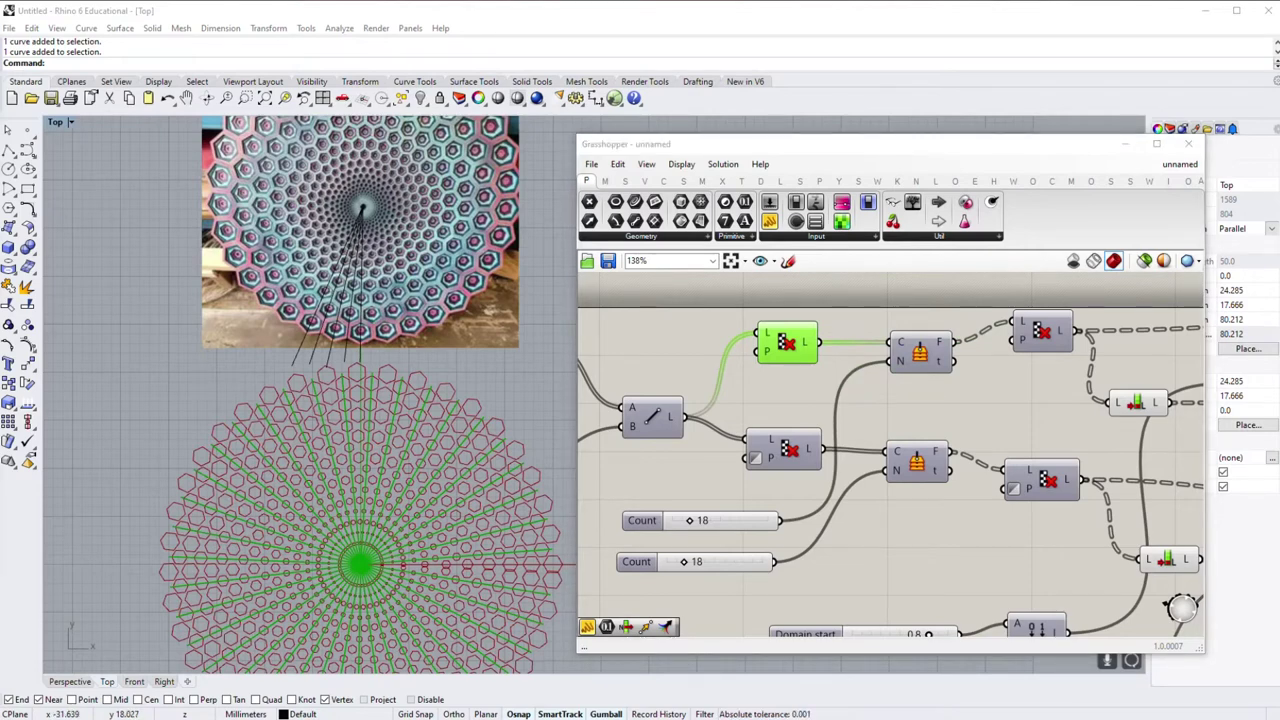
{"action": "right_click_drag", "start_coordinate": [626, 353], "coordinate": [545, 439]}
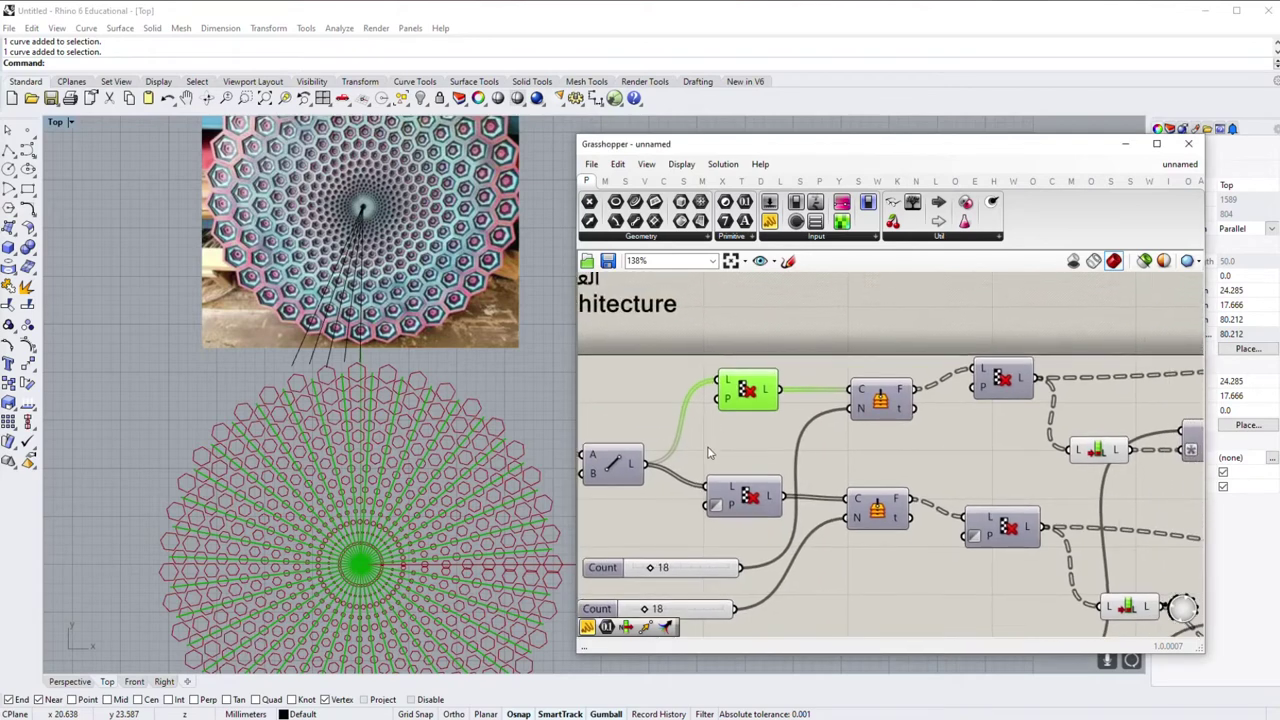
Step: Add an Evaluate Curve component with the culled radial lines wired into C
{"action": "left_click", "coordinate": [663, 181]}
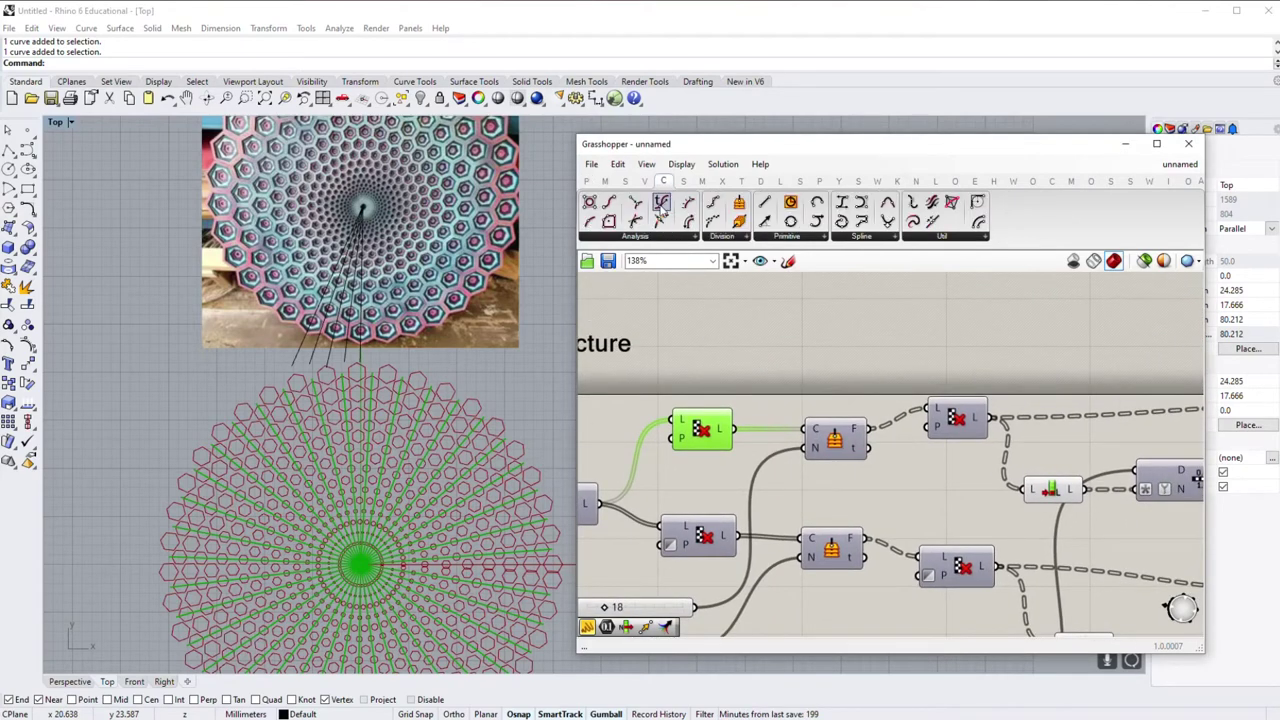
{"action": "left_click_drag", "start_coordinate": [661, 207], "coordinate": [833, 340]}
{"action": "right_click_drag", "start_coordinate": [835, 345], "coordinate": [821, 397]}
{"action": "mouse_move", "coordinate": [728, 480]}
{"action": "left_mouse_down"}
{"action": "mouse_move", "coordinate": [745, 410]}
{"action": "mouse_move", "coordinate": [806, 382]}
{"action": "left_mouse_up"}
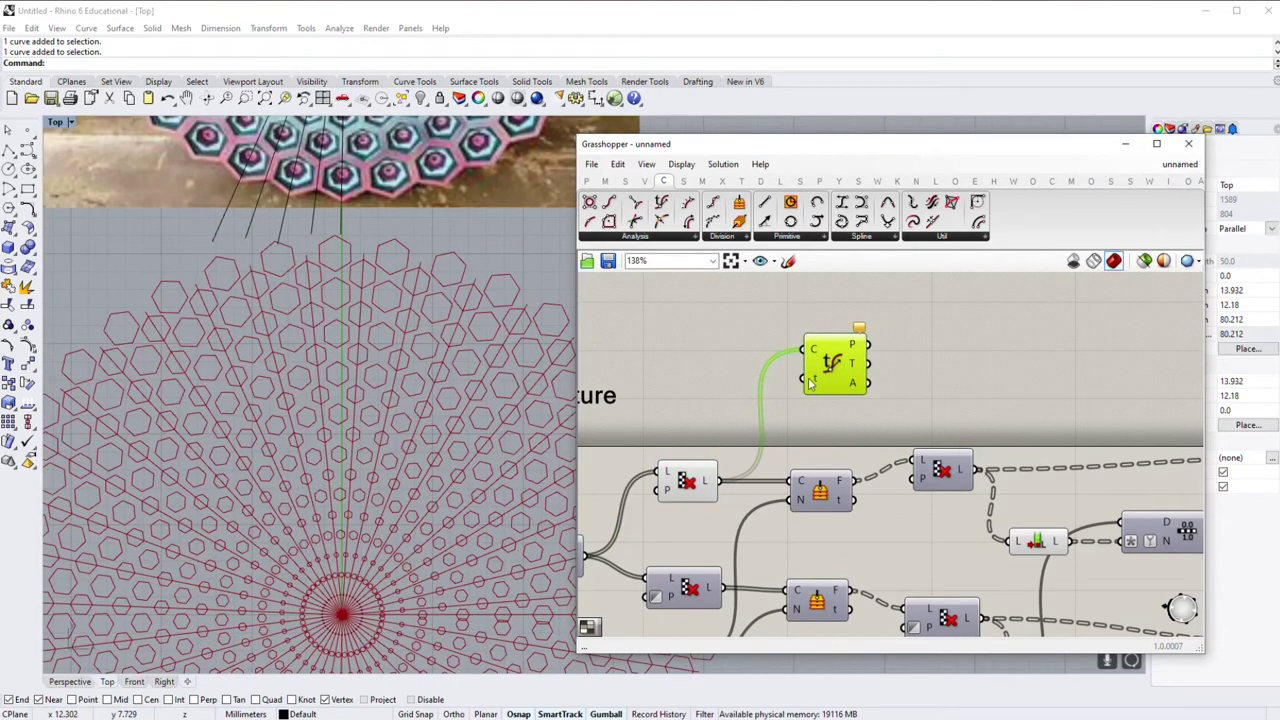
Step: Create a 0.5 number slider wired into Evaluate Curve's t input
{"action": "left_click_drag", "start_coordinate": [817, 383], "coordinate": [706, 360]}
{"action": "double_click", "coordinate": [706, 360]}
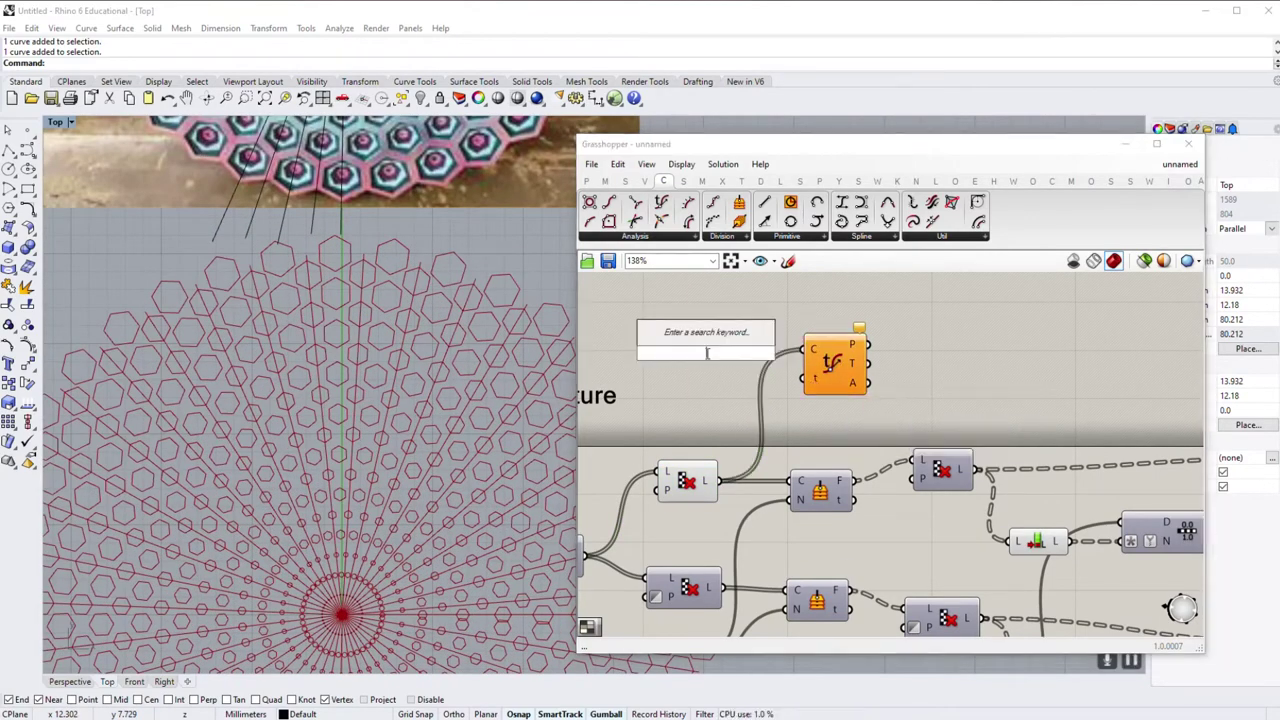
{"action": "type", "text": "0.5"}
{"action": "key", "text": "Return"}
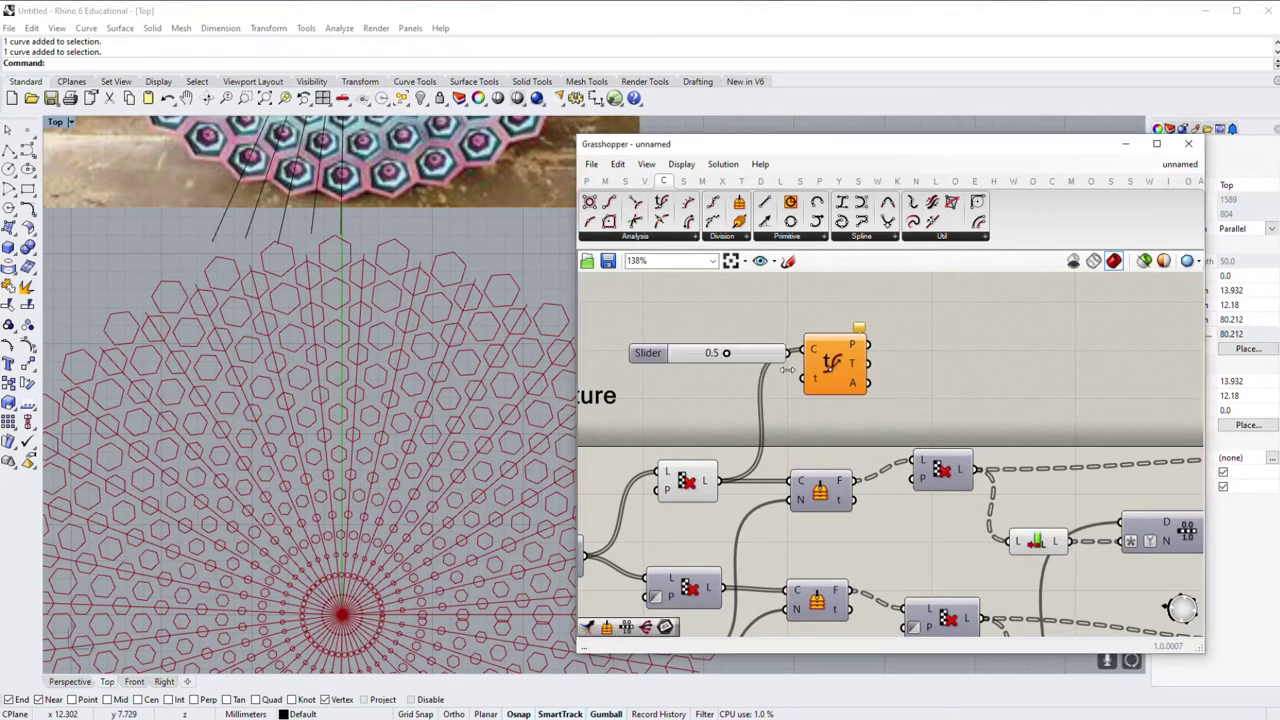
{"action": "left_click_drag", "start_coordinate": [786, 365], "coordinate": [803, 378]}
{"action": "scroll", "coordinate": [728, 392], "scroll_direction": "up", "scroll_amount": 2}
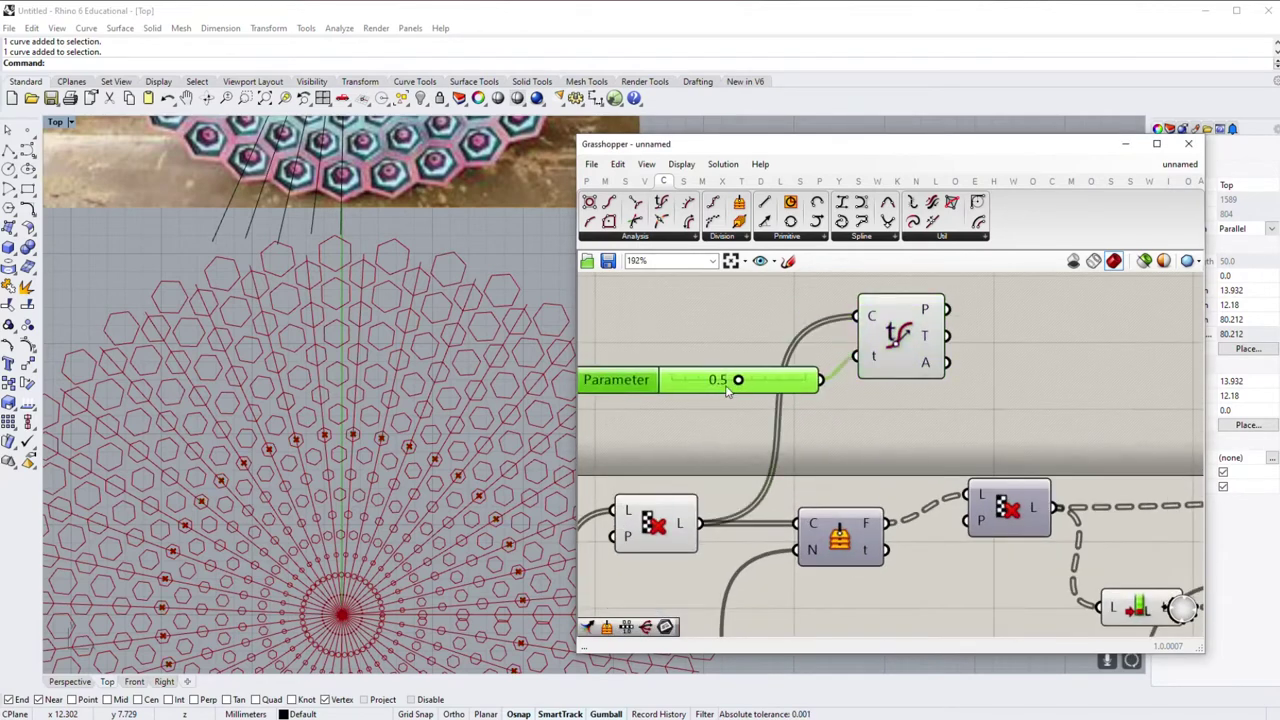
{"action": "scroll", "coordinate": [728, 392], "scroll_direction": "down", "scroll_amount": 2}
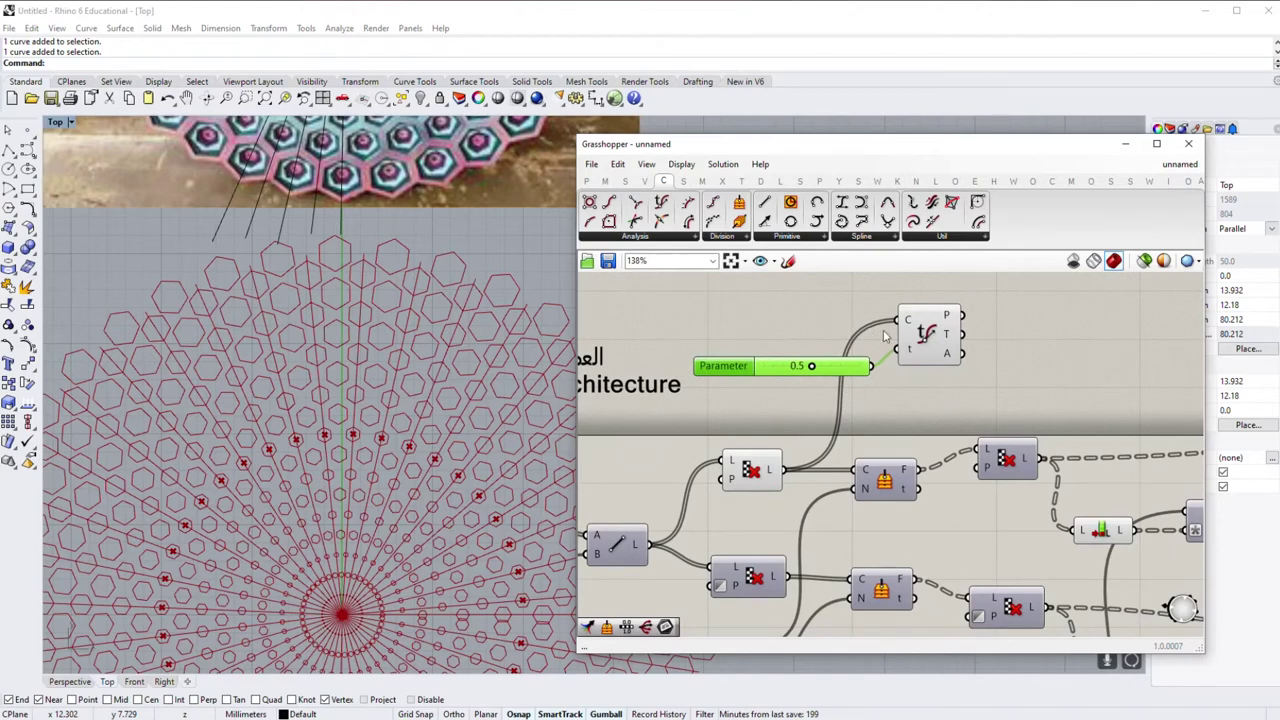
Step: Reparameterize Evaluate Curve's curve input to a 0–1 domain
{"action": "right_click", "coordinate": [905, 319]}
{"action": "left_click", "coordinate": [966, 470]}
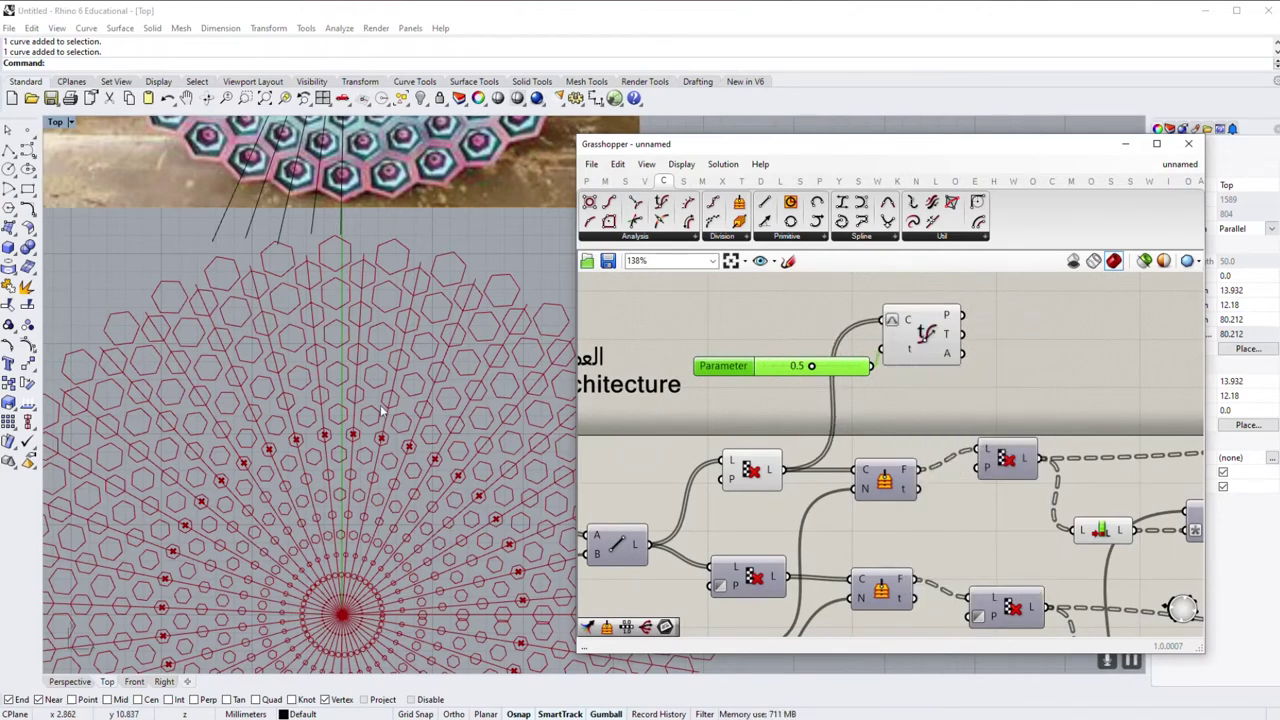
{"action": "scroll", "coordinate": [901, 387], "scroll_direction": "up", "scroll_amount": 1}
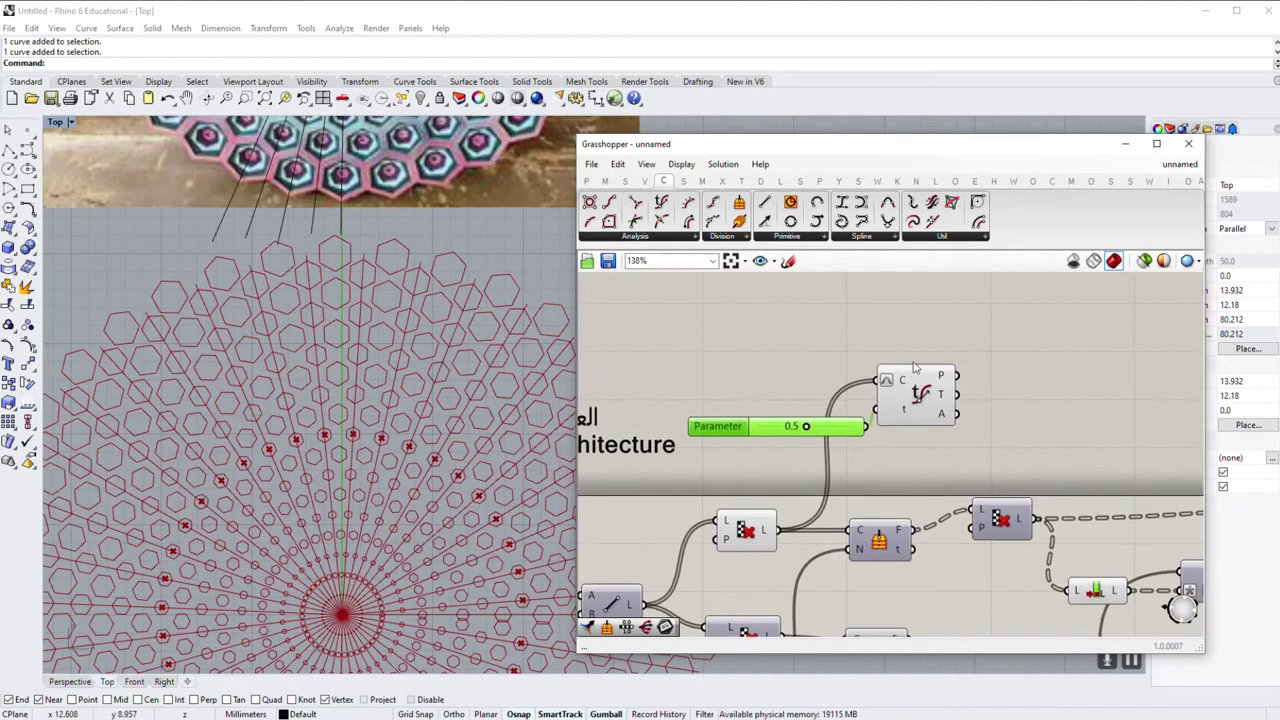
{"action": "scroll", "coordinate": [901, 387], "scroll_direction": "up", "scroll_amount": 1}
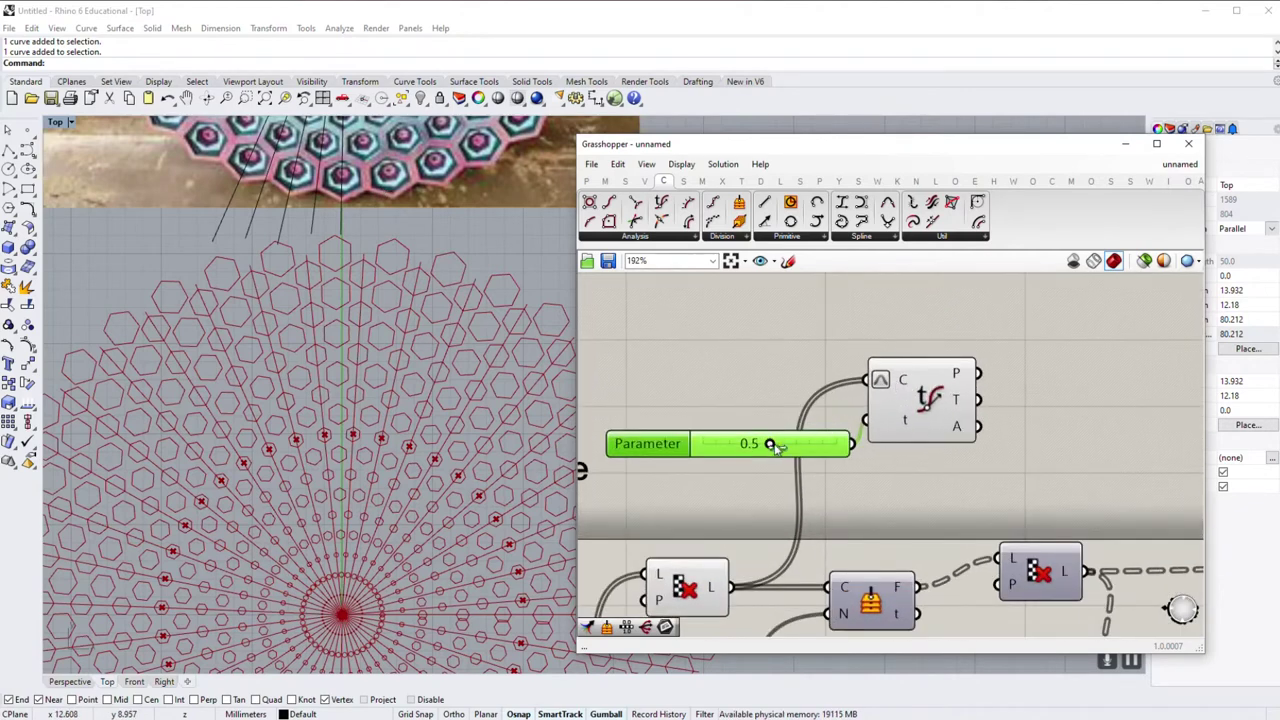
{"action": "right_click_drag", "start_coordinate": [342, 614], "coordinate": [363, 541]}
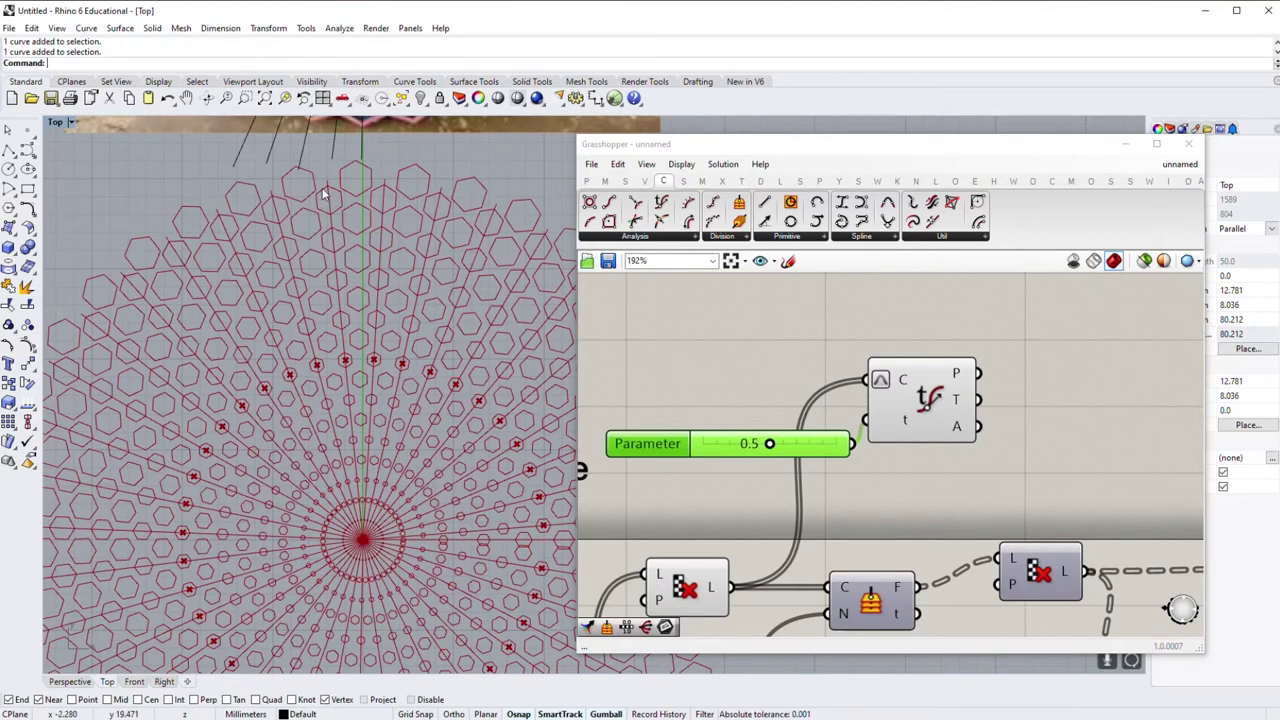
Step: Slide the Parameter slider up and back to 0.0, watching points move along lines
{"action": "left_click_drag", "start_coordinate": [769, 443], "coordinate": [700, 445]}
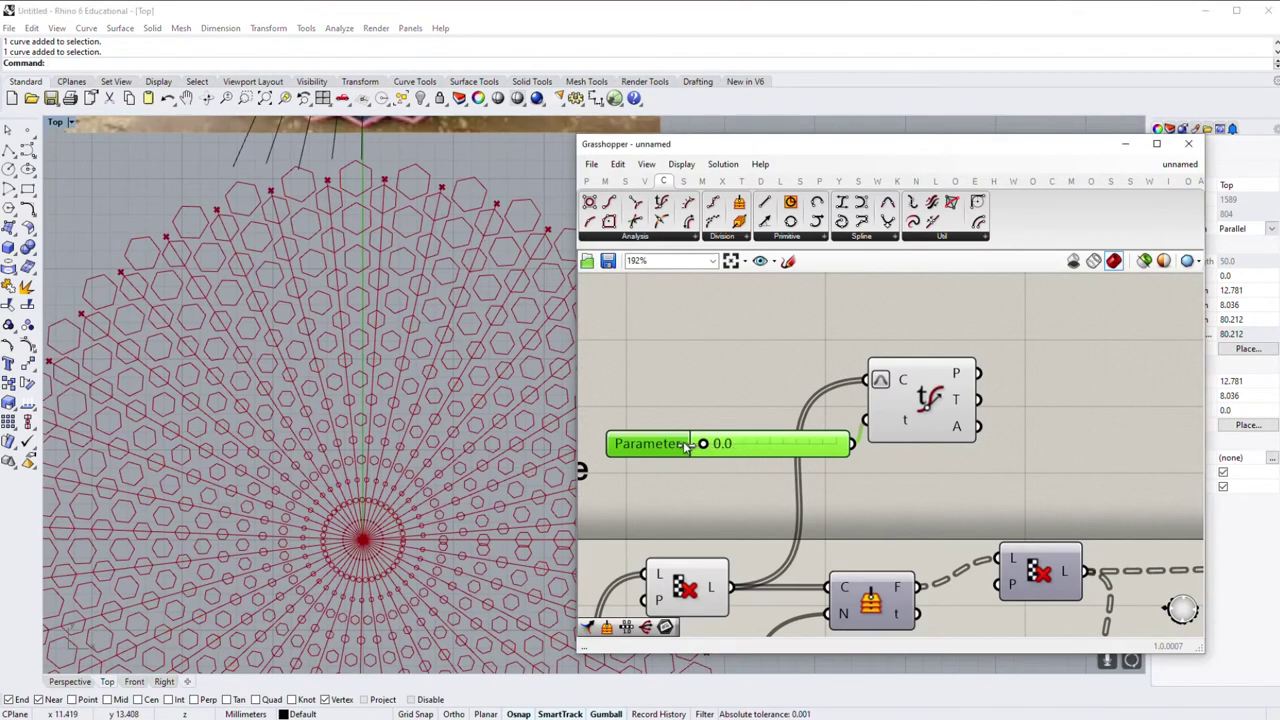
{"action": "mouse_move", "coordinate": [705, 444]}
{"action": "left_mouse_down"}
{"action": "mouse_move", "coordinate": [793, 457]}
{"action": "mouse_move", "coordinate": [829, 447]}
{"action": "left_mouse_up"}
{"action": "scroll", "coordinate": [363, 543], "scroll_direction": "up", "scroll_amount": 2}
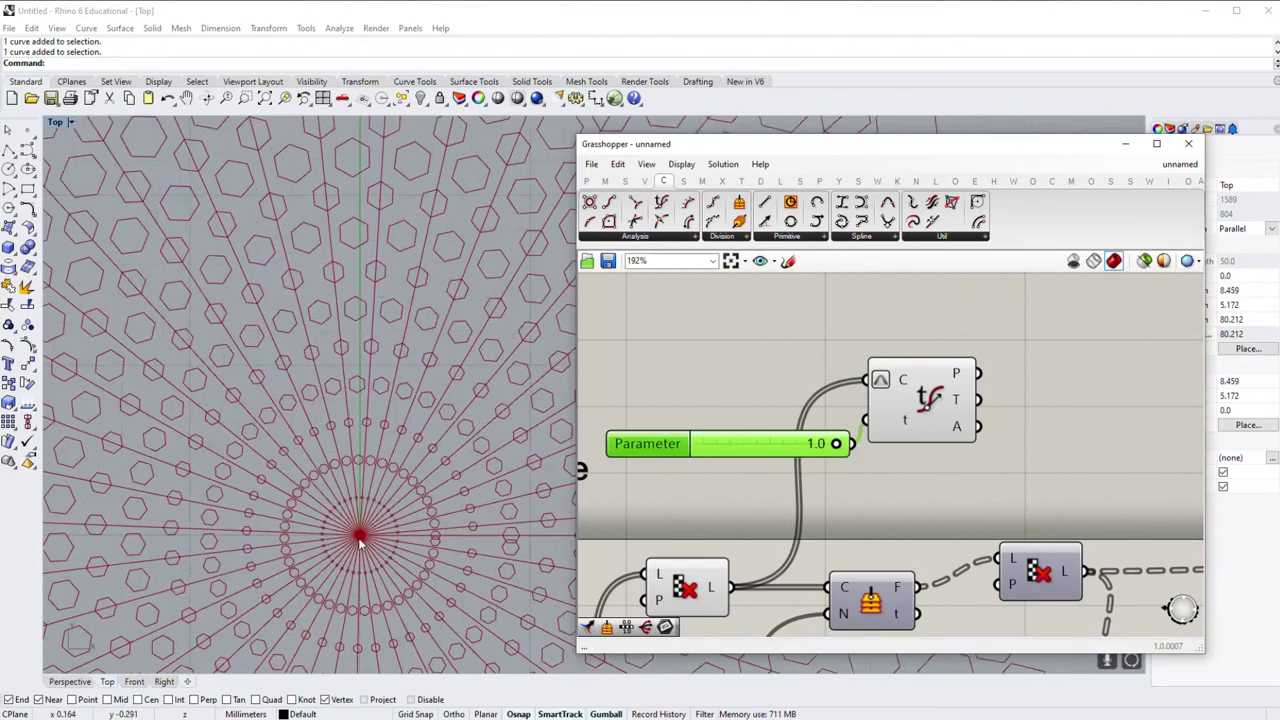
{"action": "scroll", "coordinate": [365, 543], "scroll_direction": "up", "scroll_amount": 2}
{"action": "scroll", "coordinate": [363, 543], "scroll_direction": "down", "scroll_amount": 3}
{"action": "mouse_move", "coordinate": [843, 450]}
{"action": "left_mouse_down"}
{"action": "mouse_move", "coordinate": [697, 458]}
{"action": "mouse_move", "coordinate": [771, 463]}
{"action": "mouse_move", "coordinate": [745, 463]}
{"action": "left_mouse_up"}
{"action": "scroll", "coordinate": [745, 463], "scroll_direction": "down", "scroll_amount": 3}
{"action": "scroll", "coordinate": [745, 463], "scroll_direction": "down", "scroll_amount": 2}
{"action": "left_click", "coordinate": [818, 365]}
{"action": "left_click", "coordinate": [687, 389]}
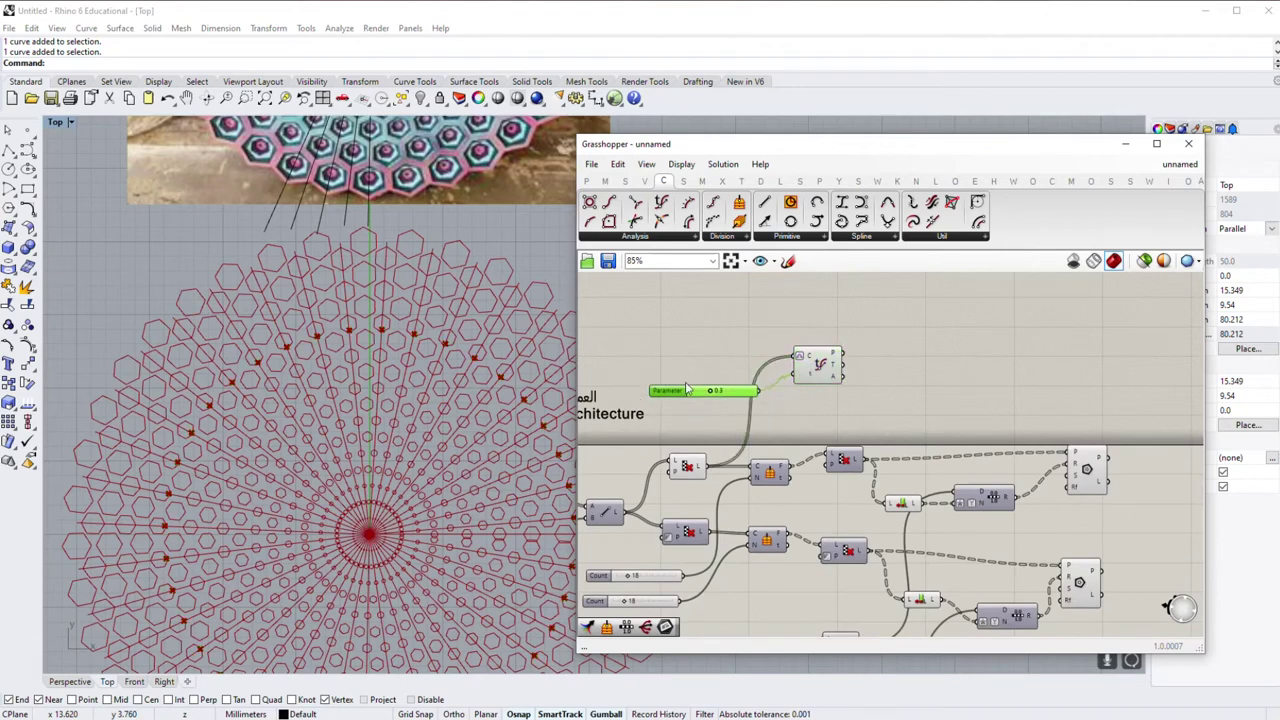
Step: Add a Range component (19 values, 0–1) beside the Parameter slider
{"action": "right_click_drag", "start_coordinate": [802, 385], "coordinate": [830, 397]}
{"action": "double_click", "coordinate": [782, 380]}
{"action": "type", "text": "rang"}
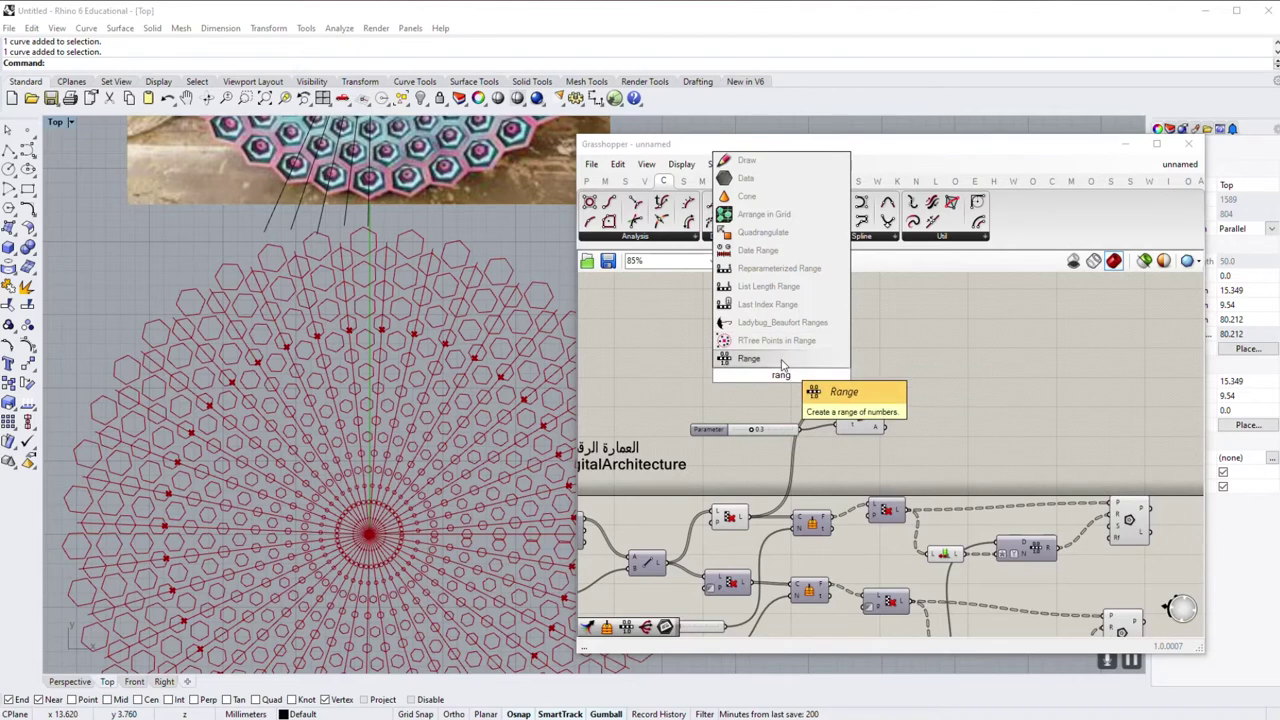
{"action": "key", "text": "Return"}
{"action": "left_click", "coordinate": [763, 432]}
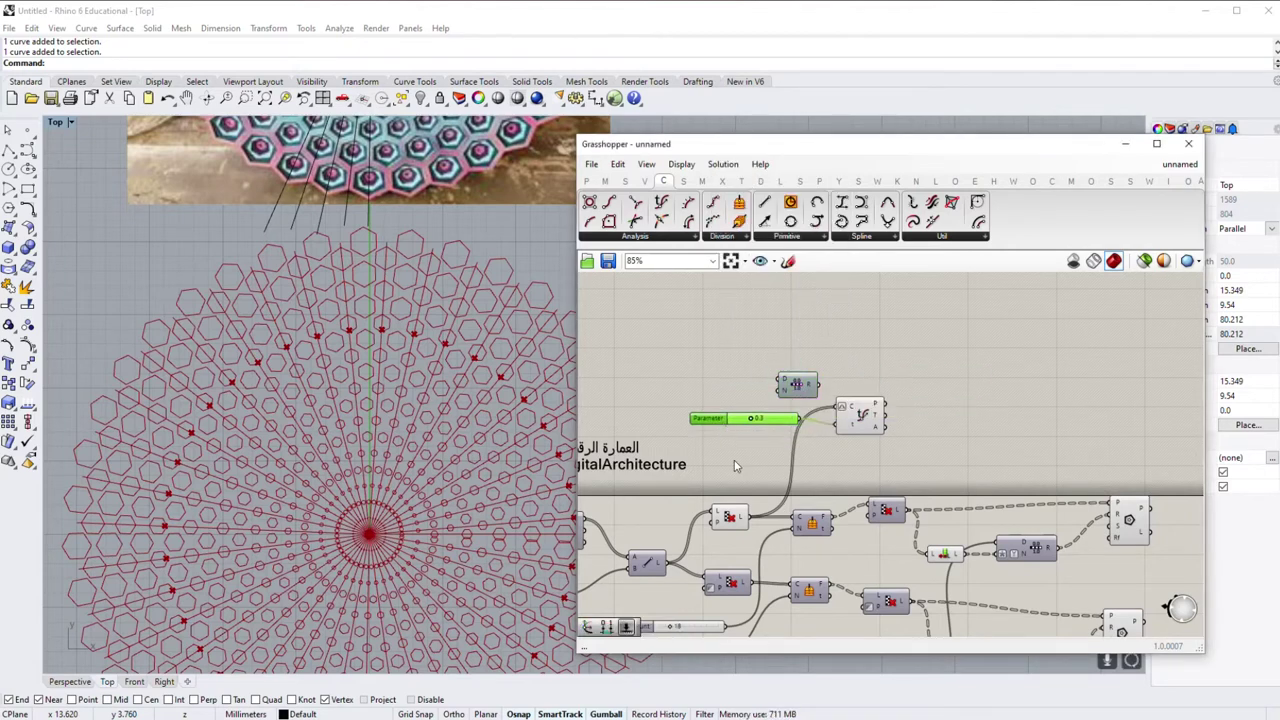
{"action": "right_click_drag", "start_coordinate": [815, 300], "coordinate": [807, 405]}
{"action": "left_click_drag", "start_coordinate": [850, 392], "coordinate": [838, 468]}
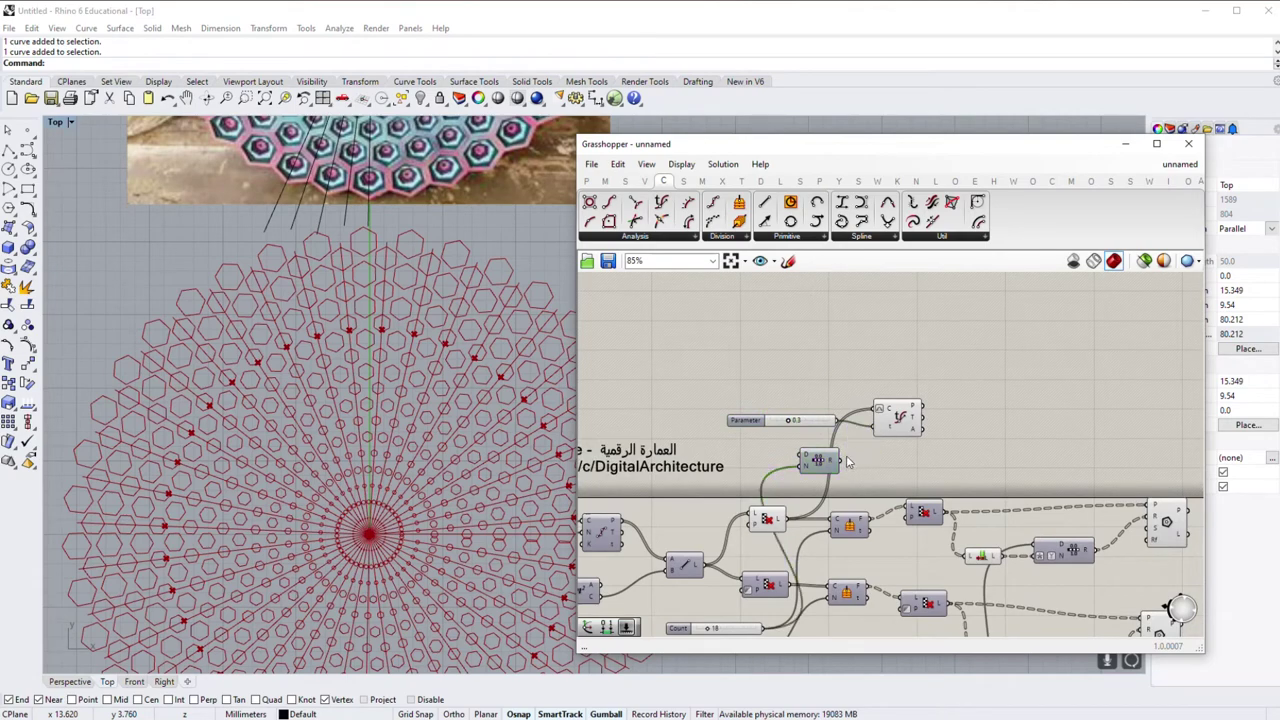
{"action": "left_click_drag", "start_coordinate": [893, 429], "coordinate": [901, 412]}
{"action": "scroll", "coordinate": [308, 495], "scroll_direction": "up", "scroll_amount": 3}
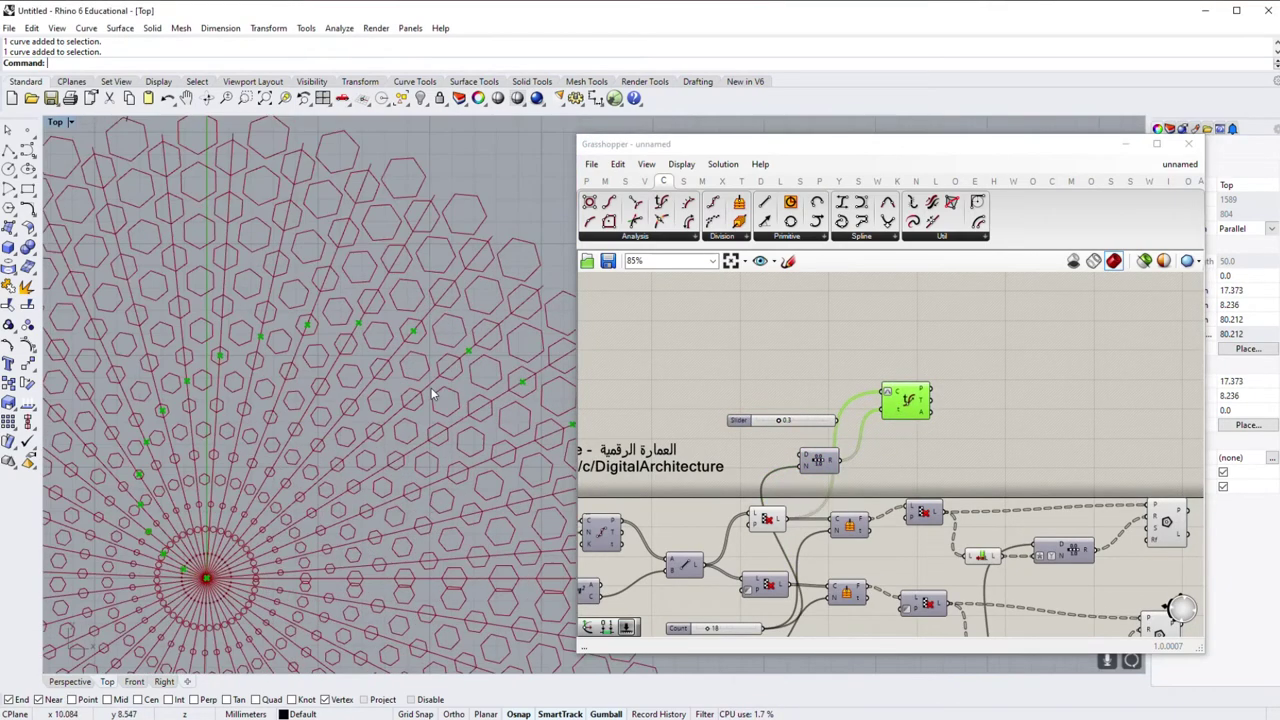
{"action": "scroll", "coordinate": [308, 495], "scroll_direction": "down", "scroll_amount": 2}
{"action": "left_click", "coordinate": [910, 435]}
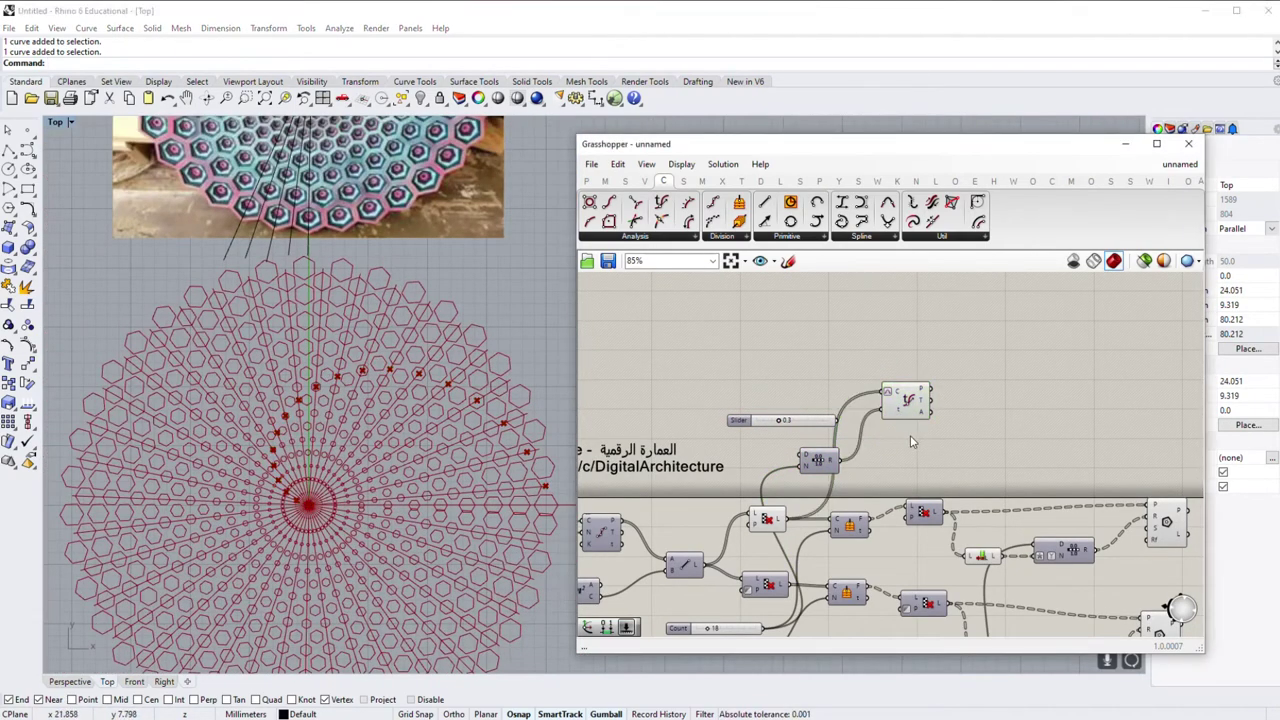
{"action": "scroll", "coordinate": [911, 435], "scroll_direction": "up", "scroll_amount": 3}
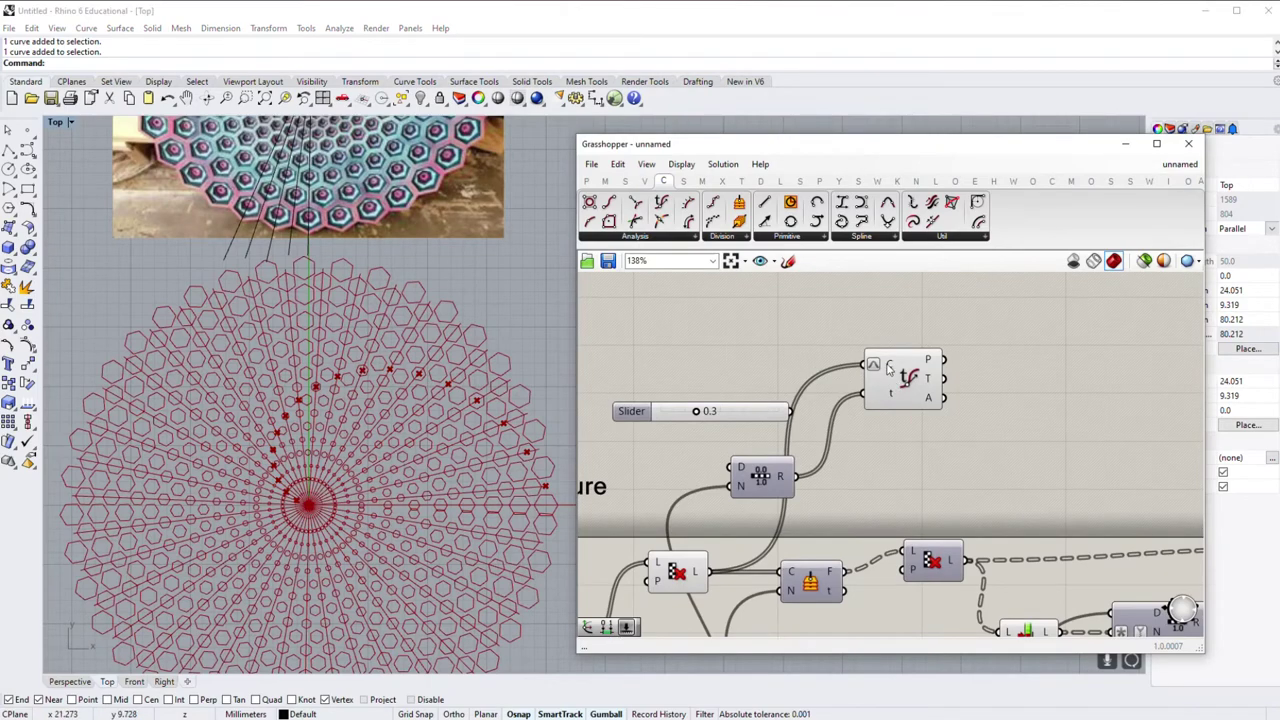
Step: Reparameterize the evaluator's curve input to a 0–1 domain
{"action": "right_click", "coordinate": [888, 368]}
{"action": "left_click", "coordinate": [945, 488]}
{"action": "scroll", "coordinate": [425, 413], "scroll_direction": "up", "scroll_amount": 3}
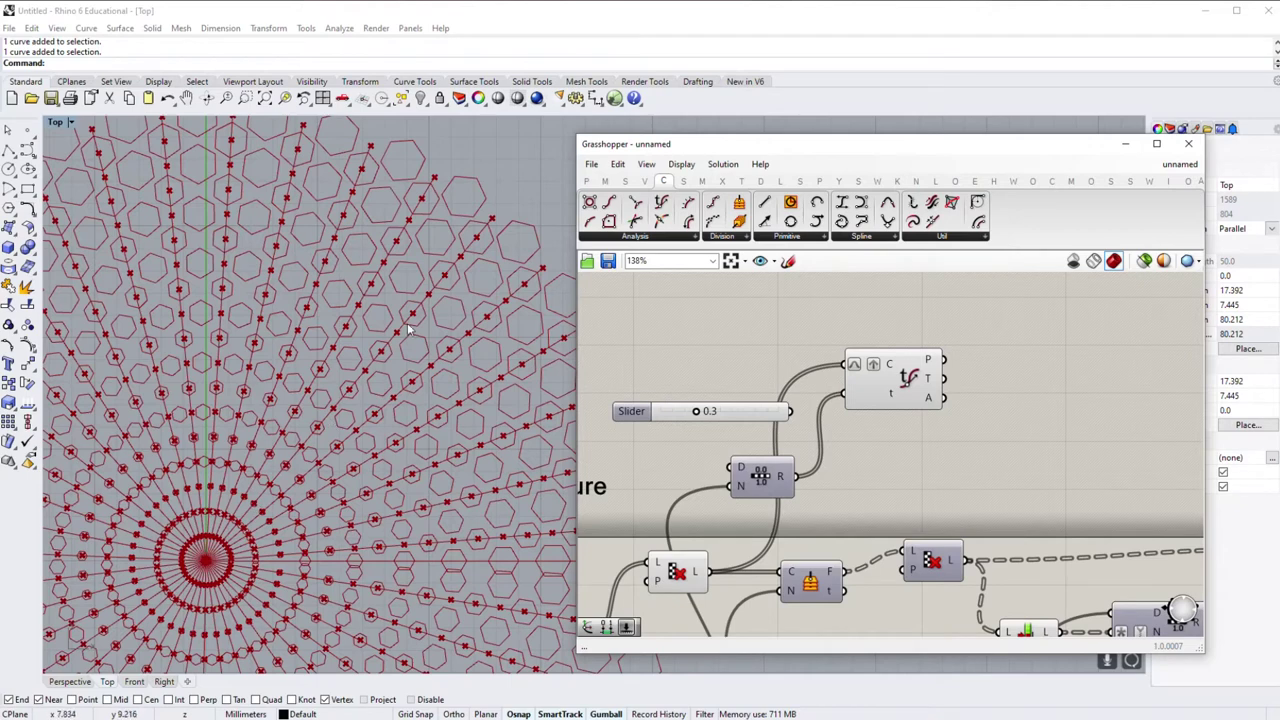
{"action": "scroll", "coordinate": [507, 363], "scroll_direction": "down", "scroll_amount": 2}
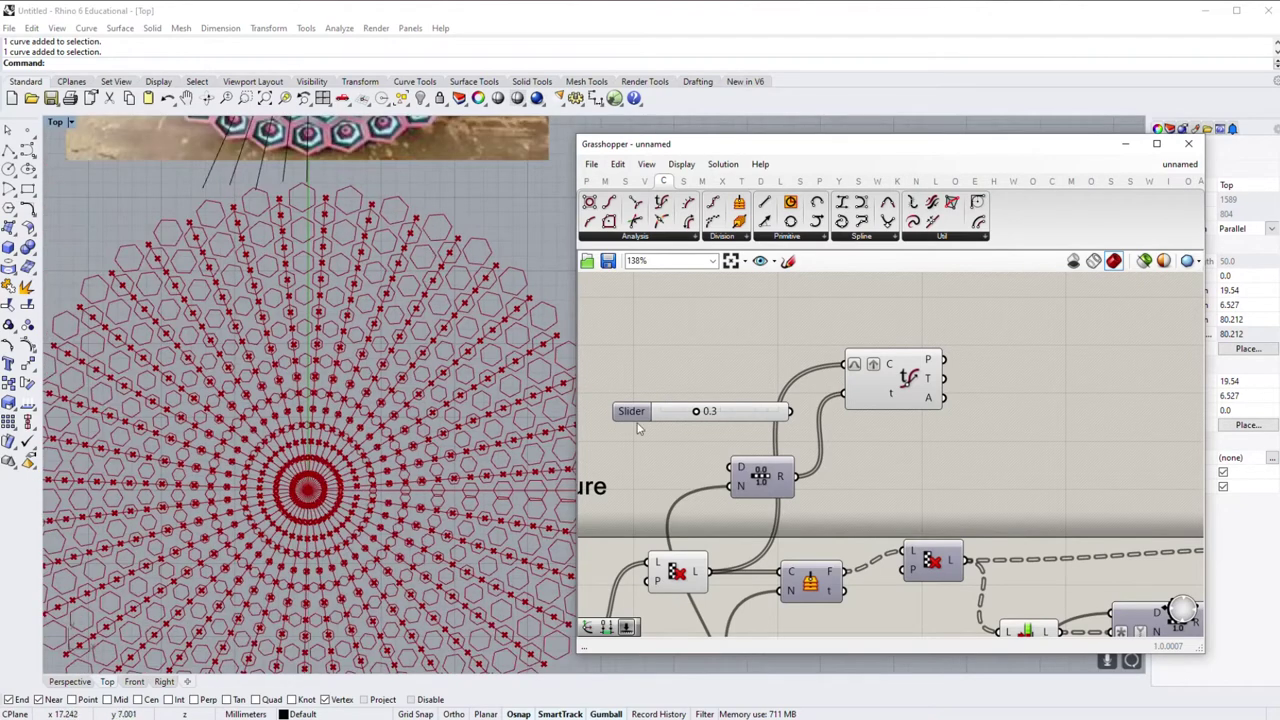
Step: Delete the 0.3 slider and move Range up beside the evaluator to drive t
{"action": "right_click_drag", "start_coordinate": [639, 428], "coordinate": [639, 359]}
{"action": "left_click", "coordinate": [810, 512]}
{"action": "scroll", "coordinate": [650, 375], "scroll_direction": "down", "scroll_amount": 2}
{"action": "left_click", "coordinate": [727, 356]}
{"action": "key", "text": "Delete"}
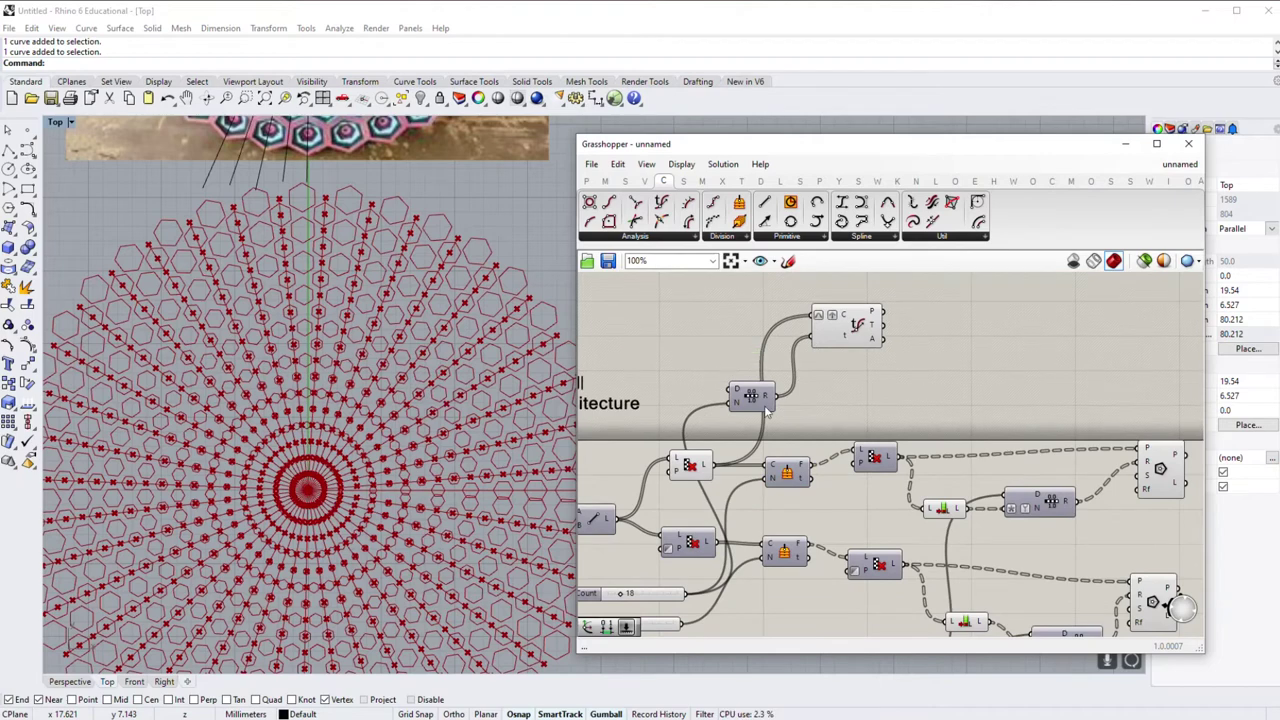
{"action": "left_click_drag", "start_coordinate": [750, 397], "coordinate": [725, 332]}
{"action": "left_click_drag", "start_coordinate": [773, 478], "coordinate": [788, 486]}
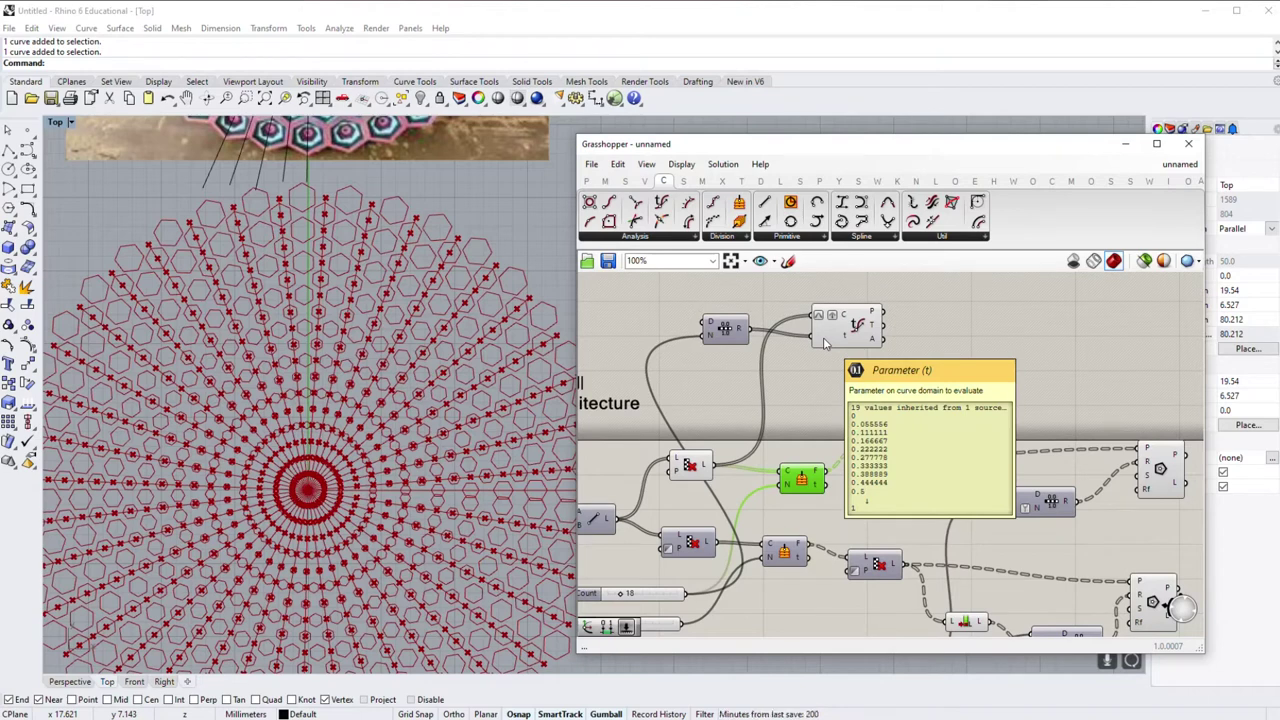
{"action": "mouse_move", "coordinate": [816, 327]}
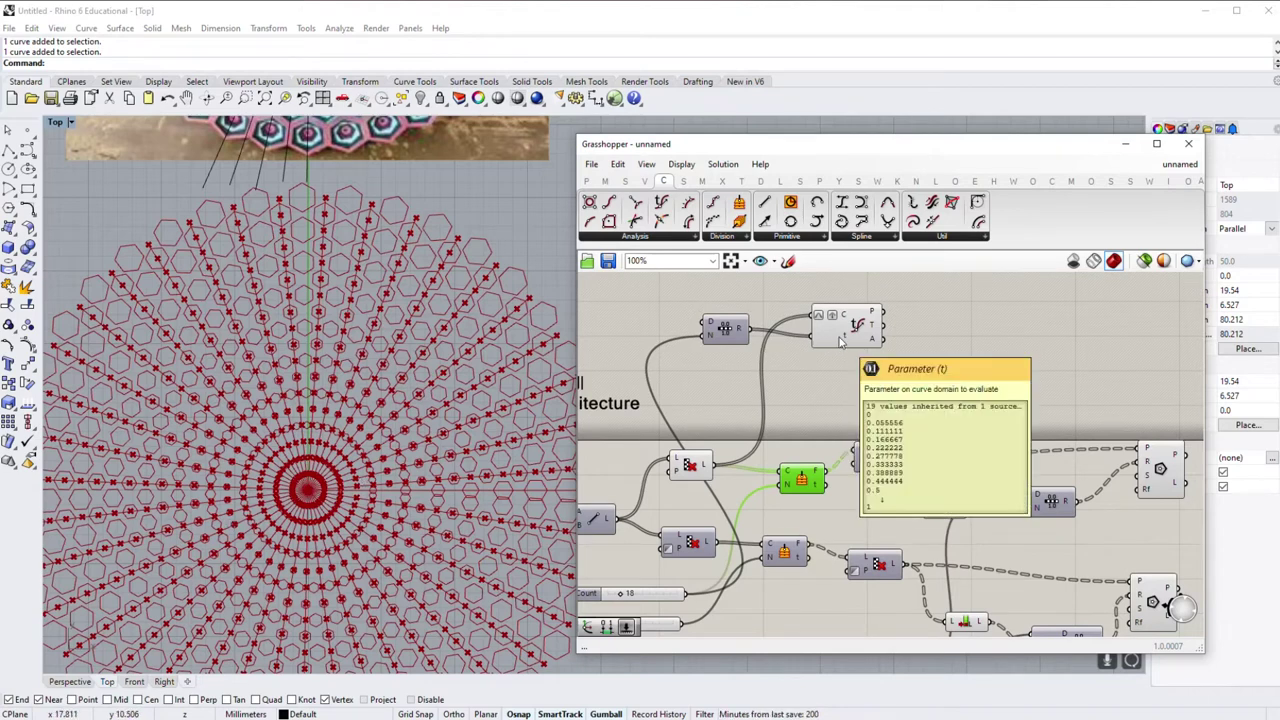
{"action": "right_click_drag", "start_coordinate": [840, 342], "coordinate": [843, 425]}
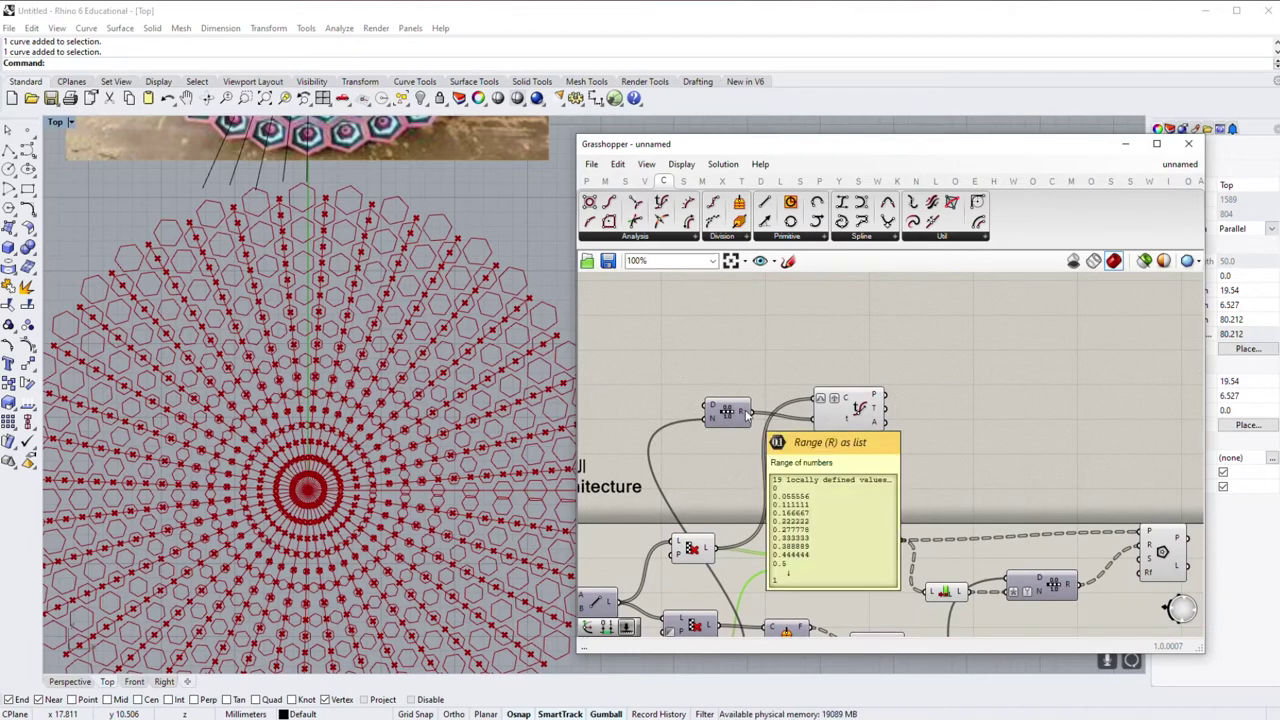
{"action": "left_click", "coordinate": [587, 181]}
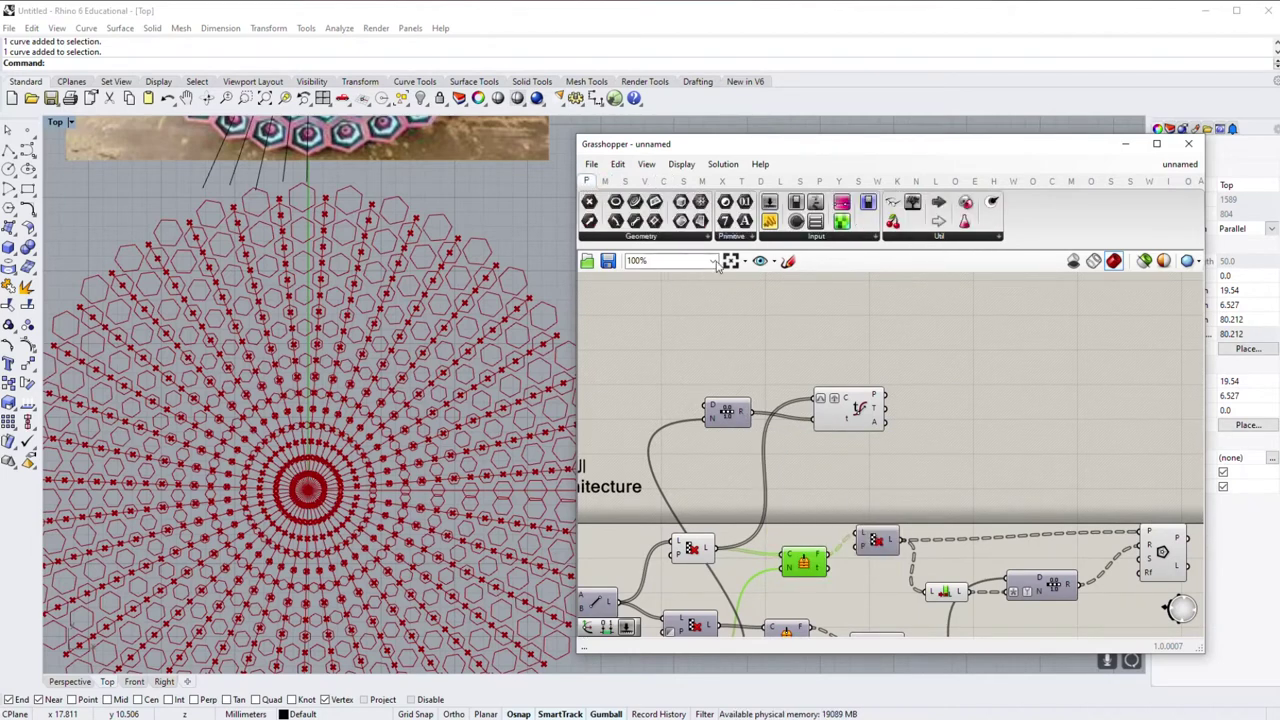
{"action": "left_click", "coordinate": [800, 237]}
Step: Insert a Bezier Graph Mapper between the Range output and Evaluate Curve's t input
{"action": "left_click_drag", "start_coordinate": [805, 404], "coordinate": [791, 341]}
{"action": "right_click", "coordinate": [766, 333]}
{"action": "mouse_move", "coordinate": [812, 504]}
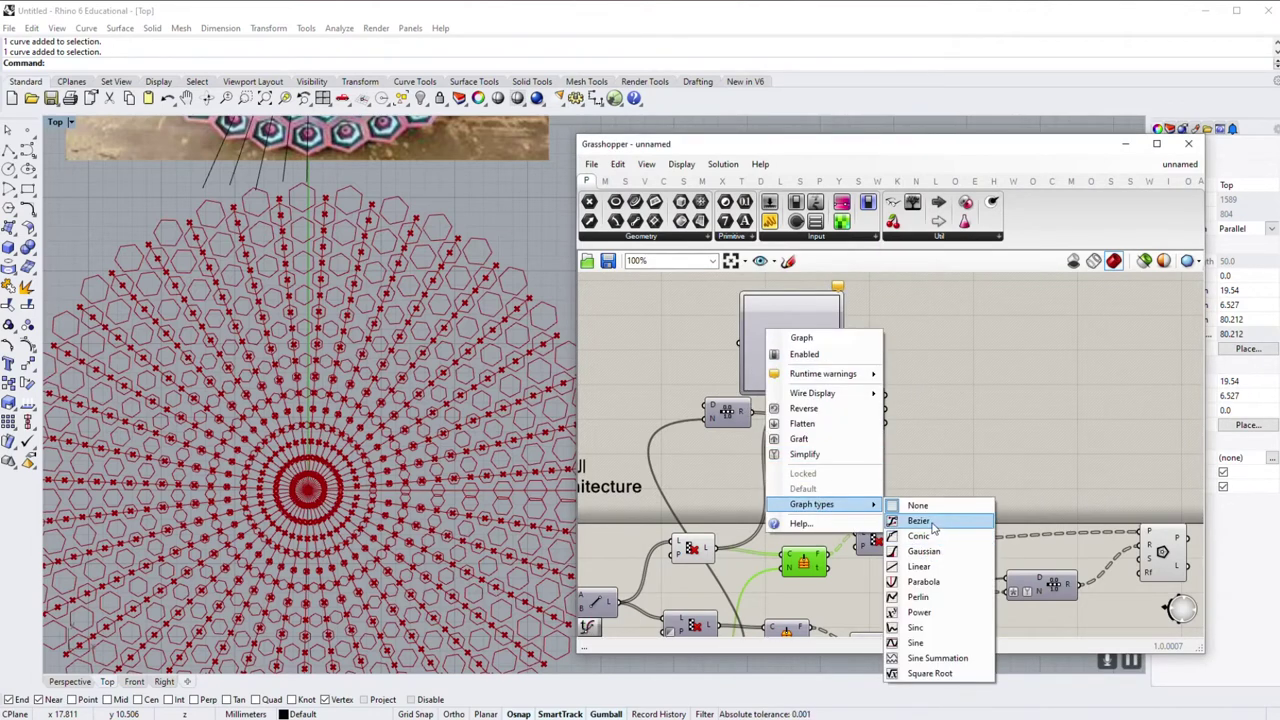
{"action": "left_click", "coordinate": [932, 522]}
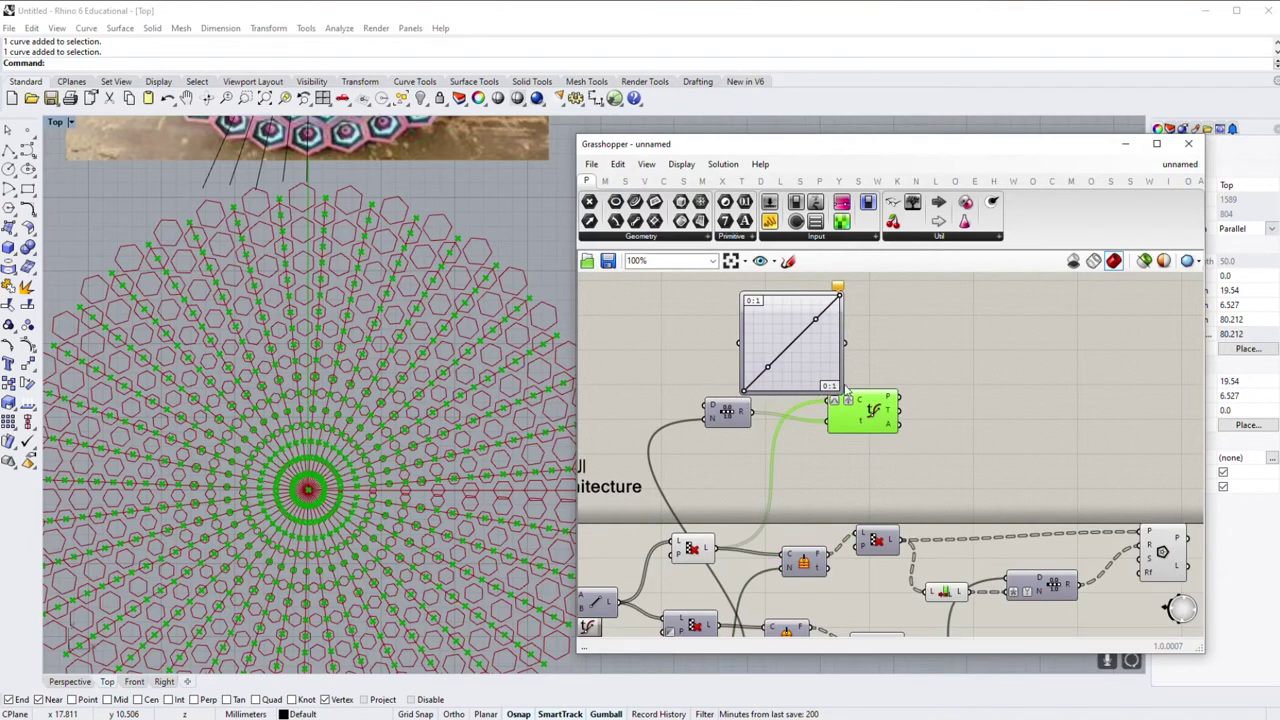
{"action": "left_click_drag", "start_coordinate": [754, 412], "coordinate": [740, 344]}
{"action": "scroll", "coordinate": [790, 391], "scroll_direction": "up", "scroll_amount": 3}
{"action": "right_click_drag", "start_coordinate": [790, 391], "coordinate": [706, 471]}
{"action": "left_click_drag", "start_coordinate": [706, 471], "coordinate": [731, 402]}
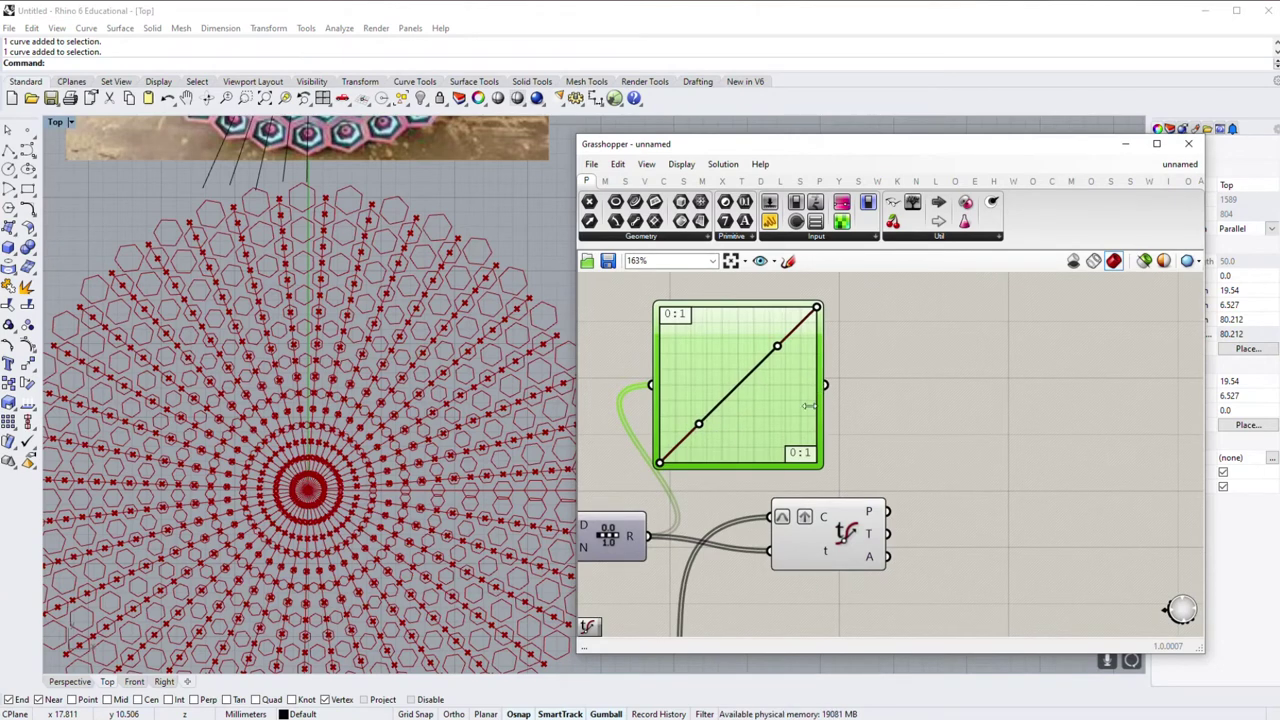
{"action": "left_click_drag", "start_coordinate": [822, 465], "coordinate": [838, 465]}
{"action": "mouse_move", "coordinate": [840, 385]}
{"action": "left_mouse_down"}
{"action": "mouse_move", "coordinate": [768, 550]}
{"action": "mouse_move", "coordinate": [882, 532]}
{"action": "left_mouse_up"}
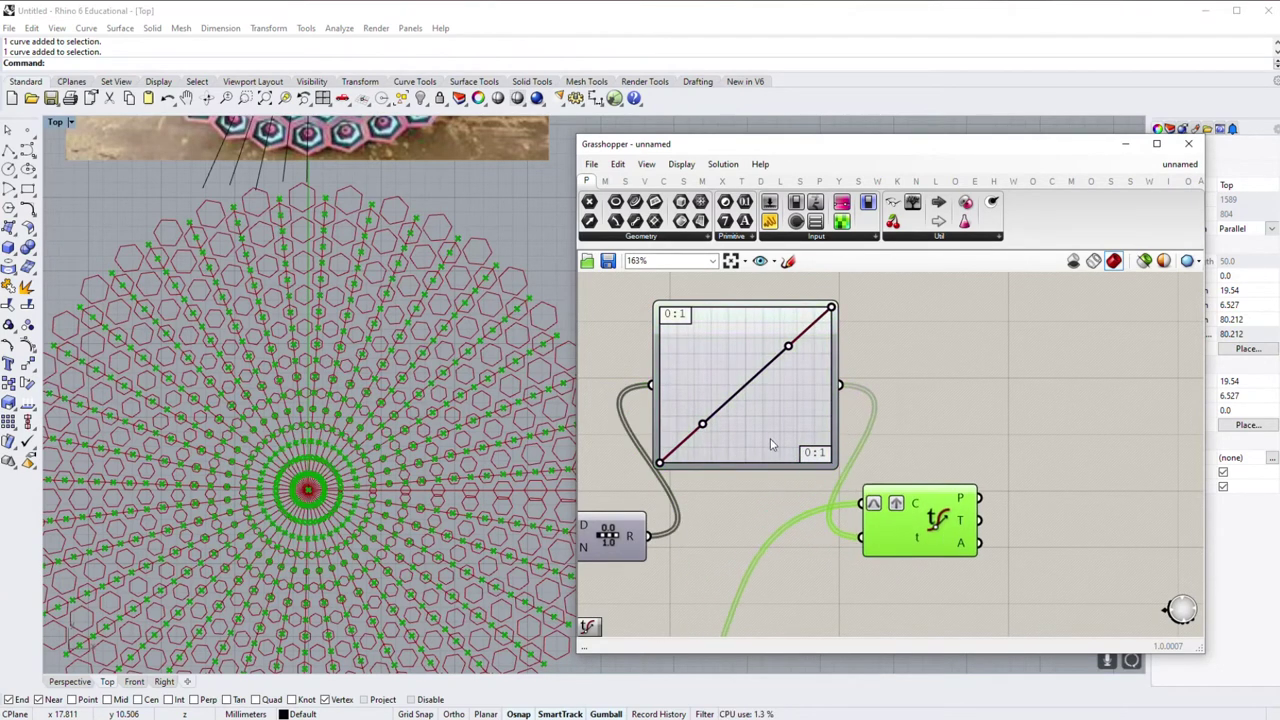
Step: Drag the Bezier handles to bend the mapping line into a curve
{"action": "left_click_drag", "start_coordinate": [703, 426], "coordinate": [682, 369]}
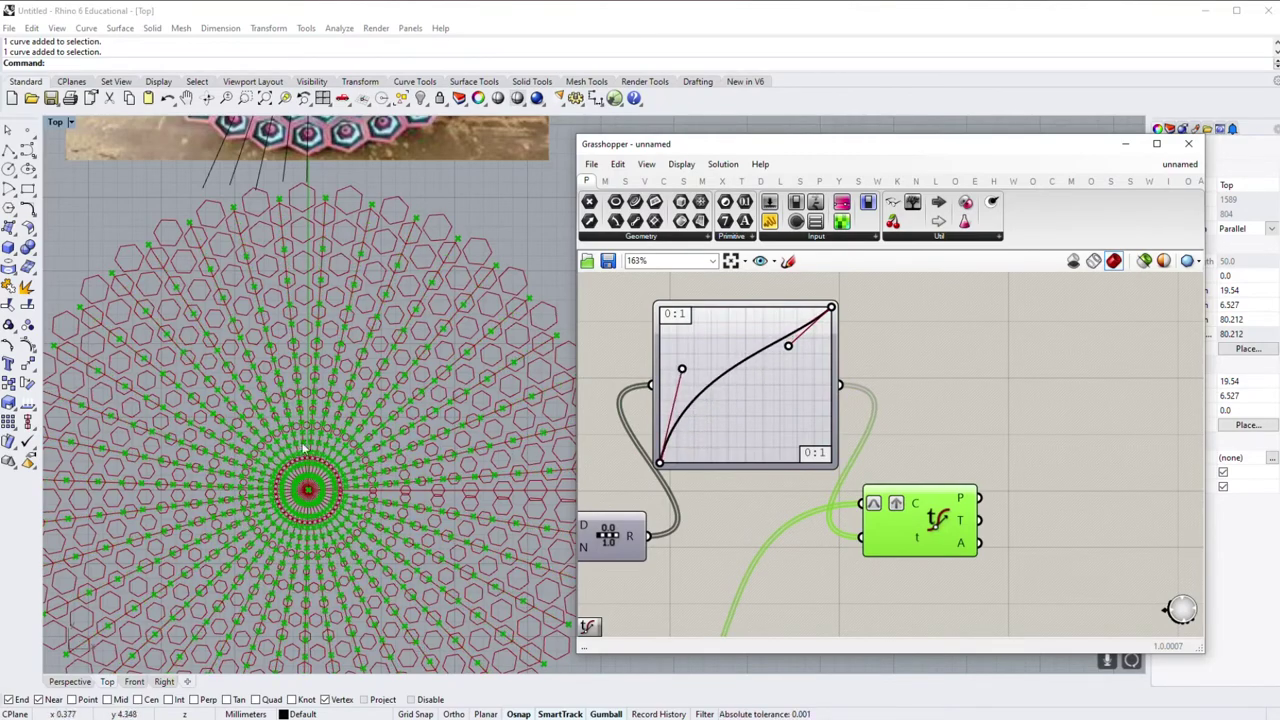
{"action": "left_click_drag", "start_coordinate": [681, 369], "coordinate": [670, 358]}
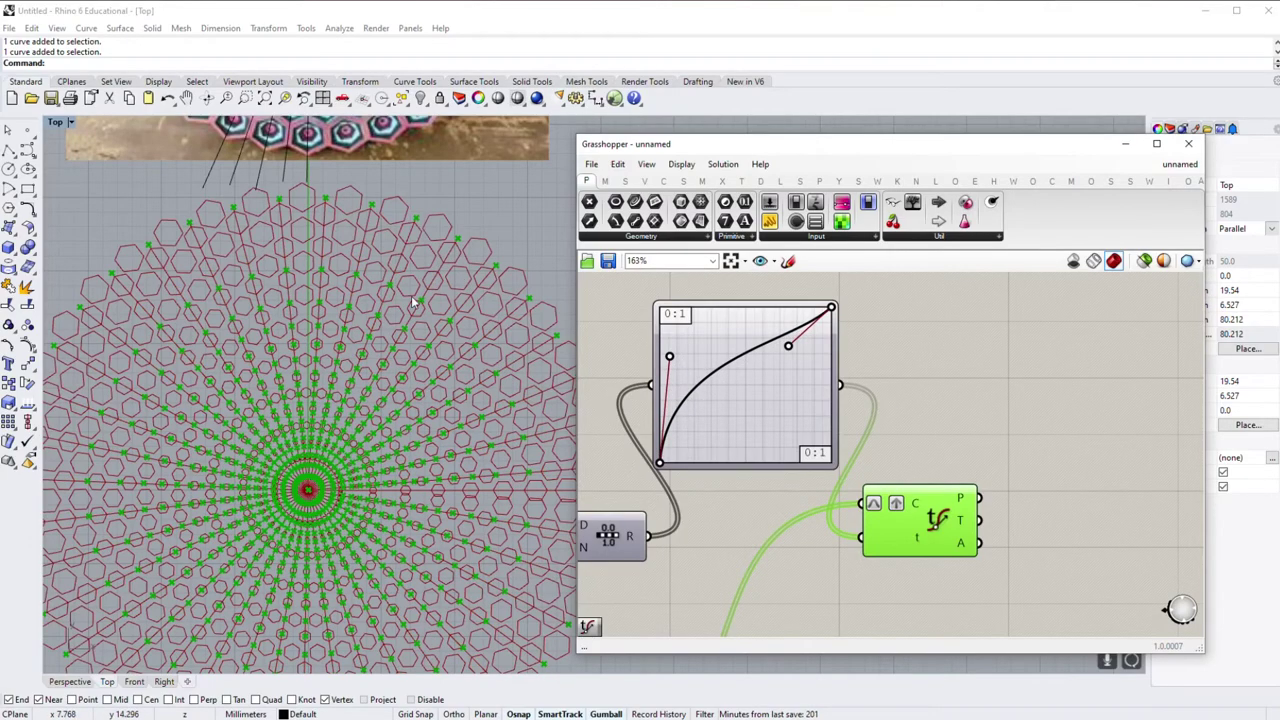
{"action": "mouse_move", "coordinate": [669, 357]}
{"action": "left_mouse_down"}
{"action": "mouse_move", "coordinate": [688, 367]}
{"action": "mouse_move", "coordinate": [673, 356]}
{"action": "left_mouse_up"}
{"action": "mouse_move", "coordinate": [788, 345]}
{"action": "left_mouse_down"}
{"action": "mouse_move", "coordinate": [735, 313]}
{"action": "mouse_move", "coordinate": [629, 306]}
{"action": "left_mouse_up"}
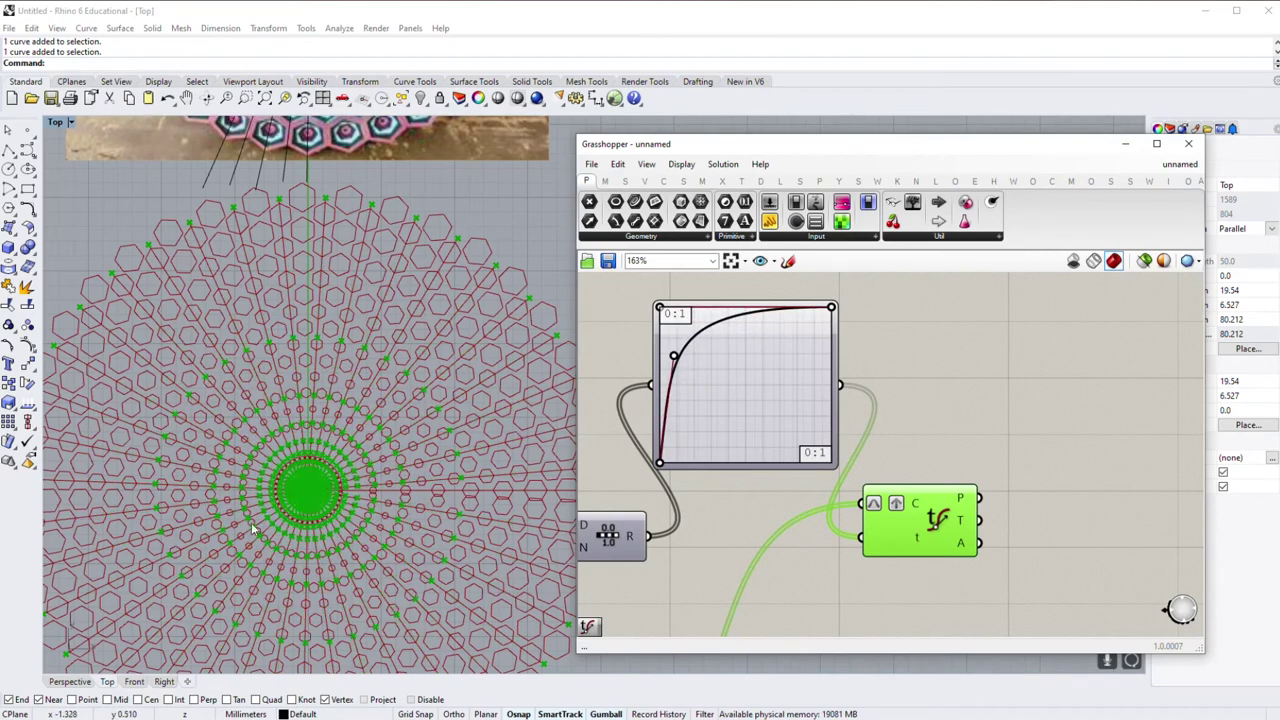
{"action": "mouse_move", "coordinate": [658, 307]}
{"action": "left_mouse_down"}
{"action": "mouse_move", "coordinate": [731, 357]}
{"action": "mouse_move", "coordinate": [677, 393]}
{"action": "mouse_move", "coordinate": [692, 401]}
{"action": "left_mouse_up"}
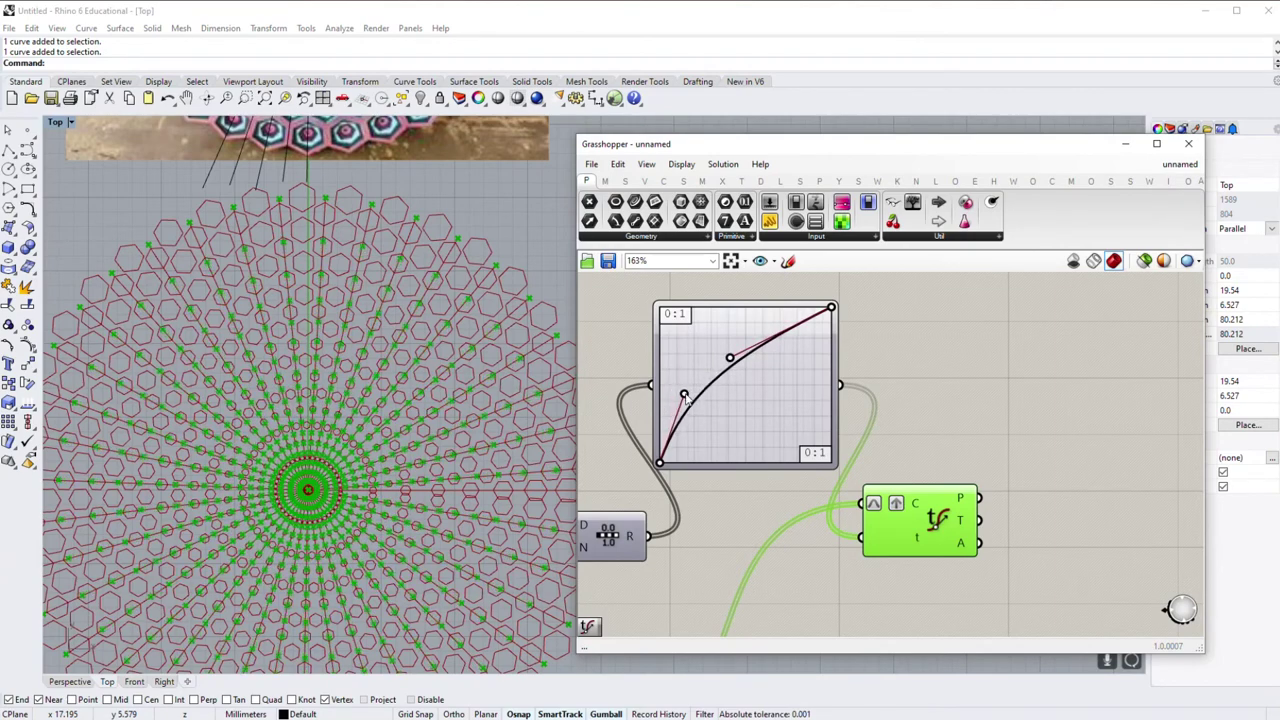
{"action": "mouse_move", "coordinate": [731, 358]}
{"action": "left_mouse_down"}
{"action": "mouse_move", "coordinate": [774, 344]}
{"action": "mouse_move", "coordinate": [792, 368]}
{"action": "left_mouse_up"}
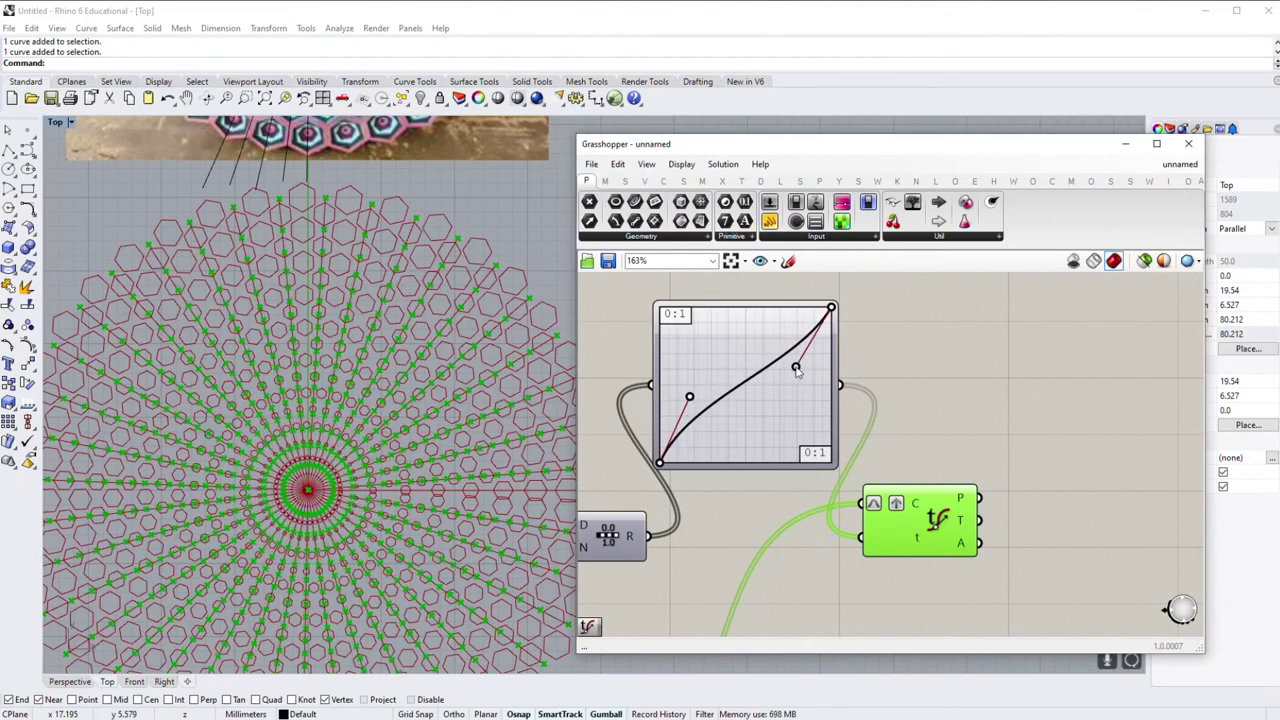
Step: Wire Evaluate Curve's points into the polygon component below
{"action": "scroll", "coordinate": [786, 386], "scroll_direction": "down", "scroll_amount": 3}
{"action": "scroll", "coordinate": [806, 479], "scroll_direction": "down", "scroll_amount": 1}
{"action": "left_click", "coordinate": [780, 340]}
{"action": "scroll", "coordinate": [830, 405], "scroll_direction": "down", "scroll_amount": 1}
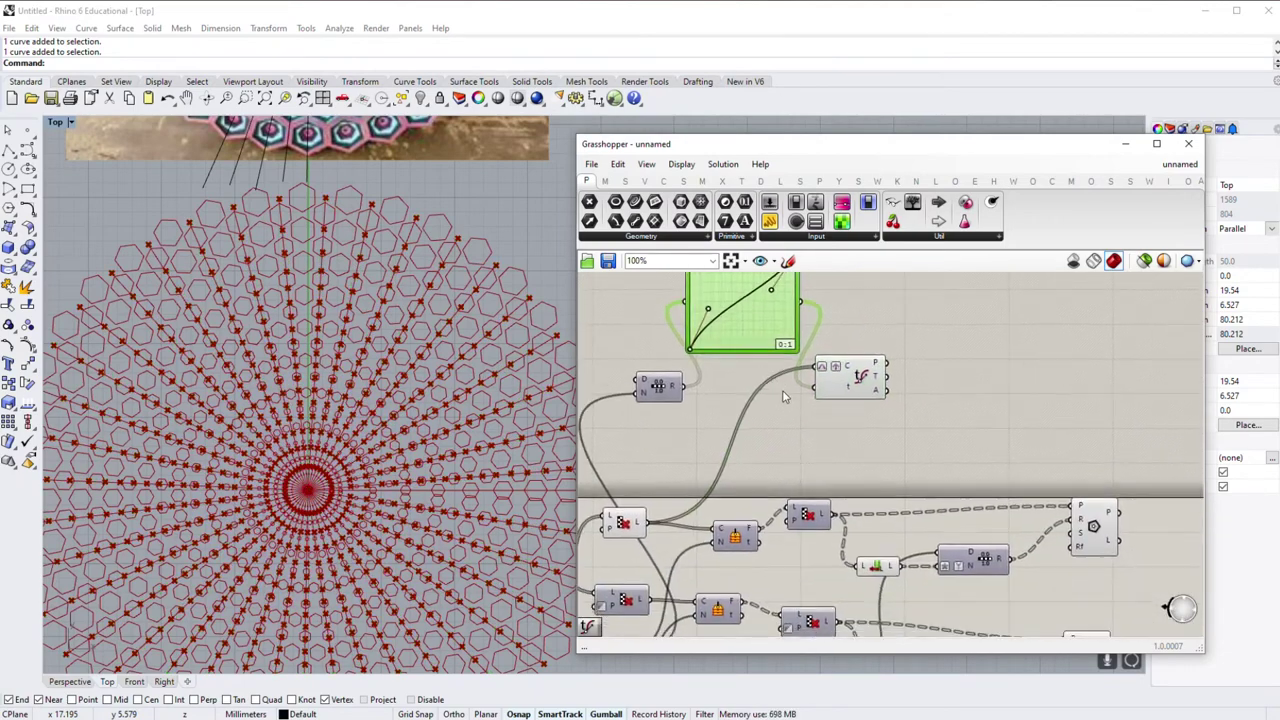
{"action": "scroll", "coordinate": [845, 395], "scroll_direction": "down", "scroll_amount": 1}
{"action": "left_click_drag", "start_coordinate": [856, 387], "coordinate": [846, 377]}
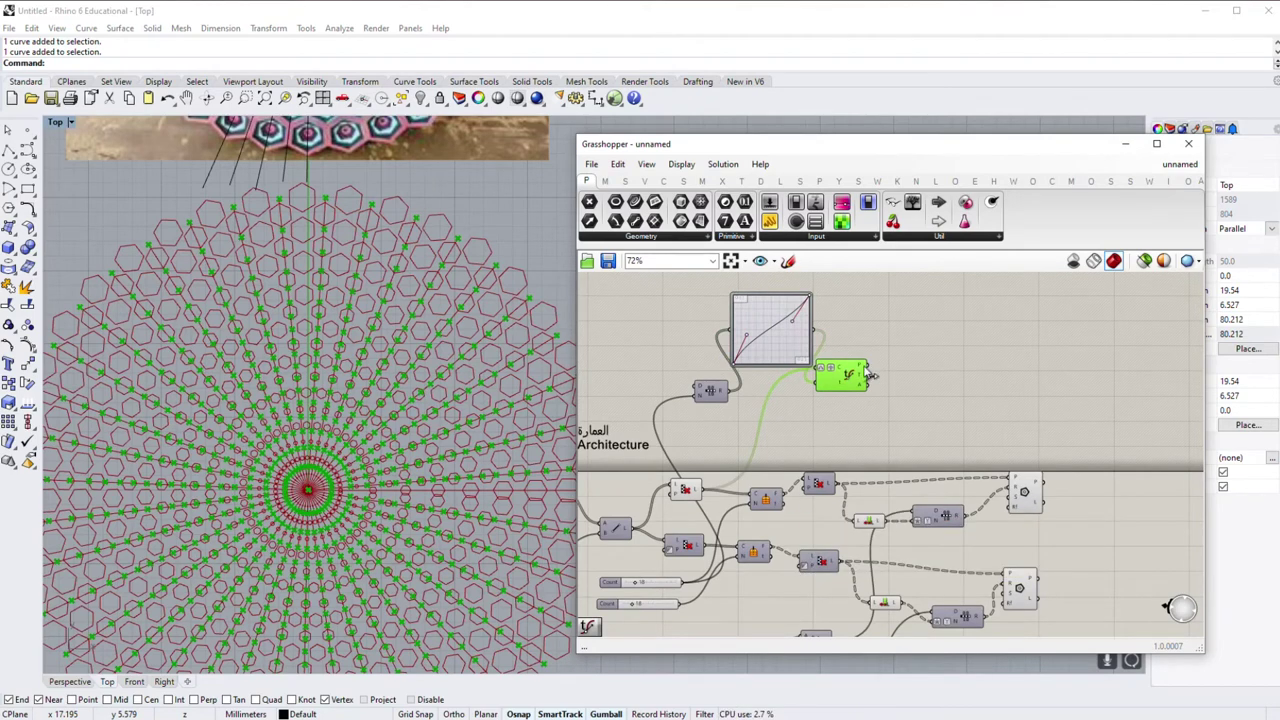
{"action": "left_click", "coordinate": [810, 432]}
{"action": "scroll", "coordinate": [530, 376], "scroll_direction": "up", "scroll_amount": 1}
{"action": "scroll", "coordinate": [480, 241], "scroll_direction": "up", "scroll_amount": 2}
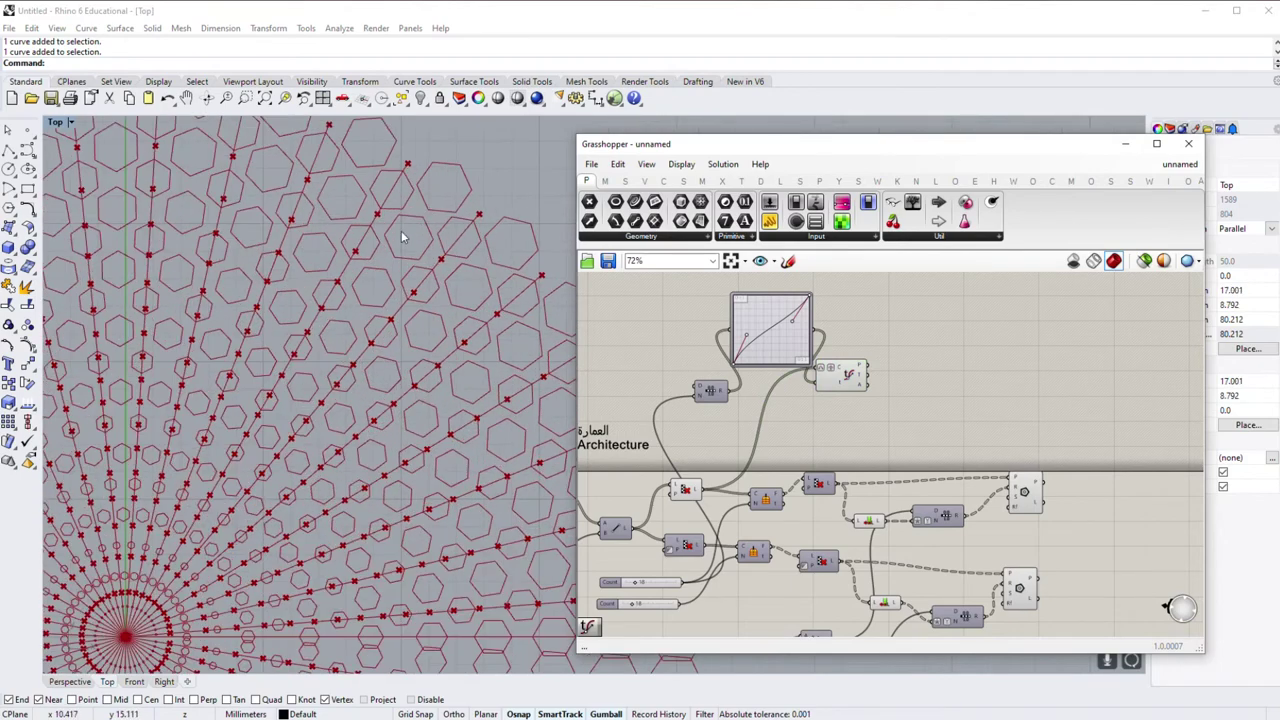
{"action": "left_click_drag", "start_coordinate": [872, 373], "coordinate": [810, 484]}
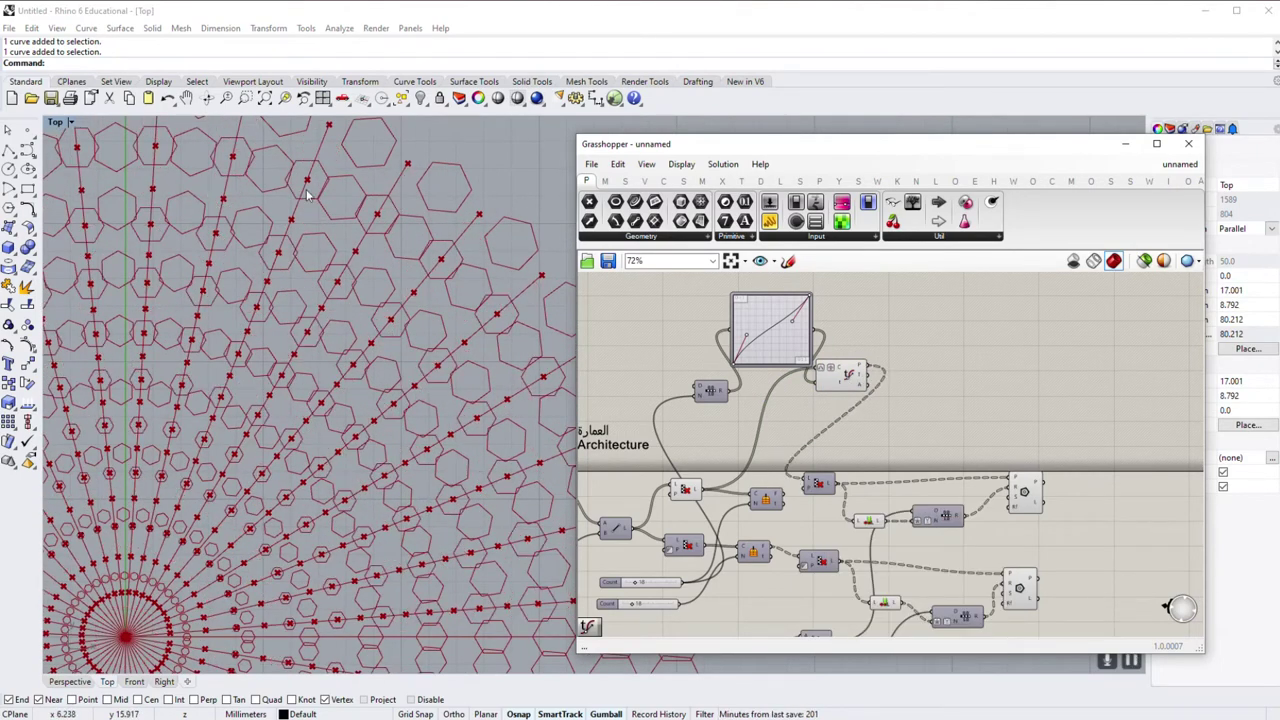
{"action": "scroll", "coordinate": [300, 204], "scroll_direction": "up", "scroll_amount": 2}
{"action": "scroll", "coordinate": [443, 277], "scroll_direction": "up", "scroll_amount": 2}
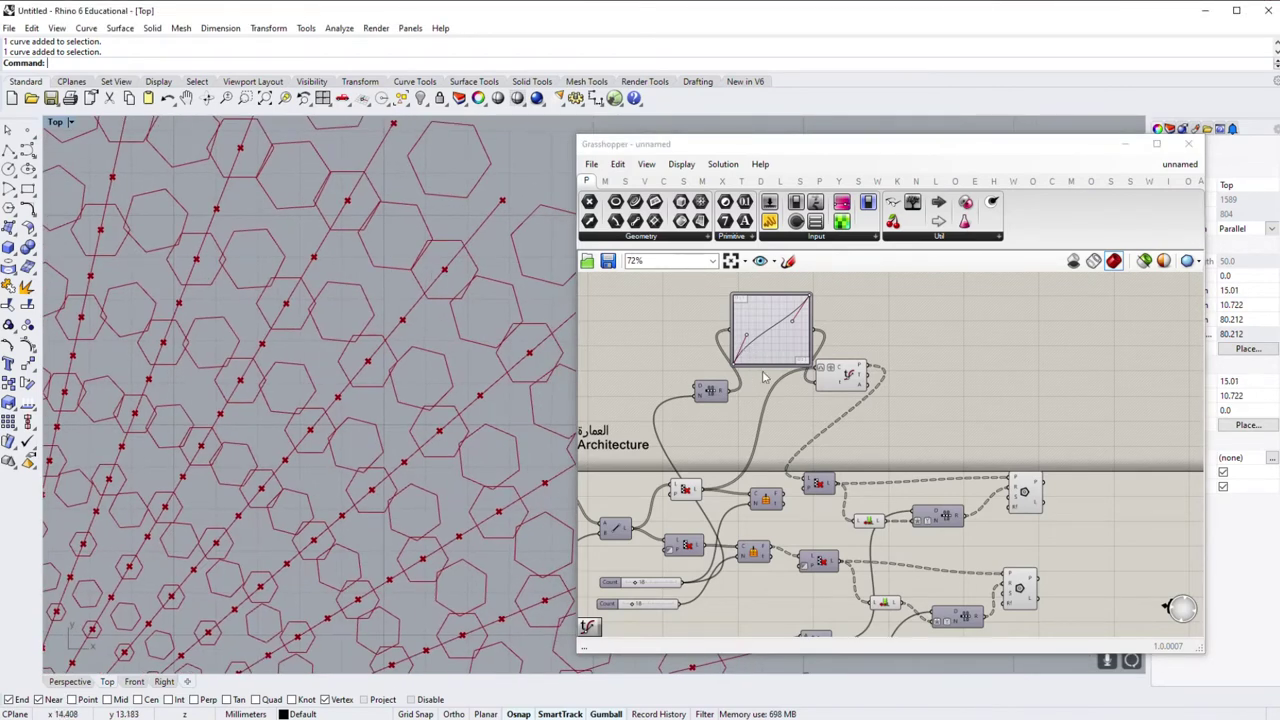
{"action": "left_click", "coordinate": [662, 182]}
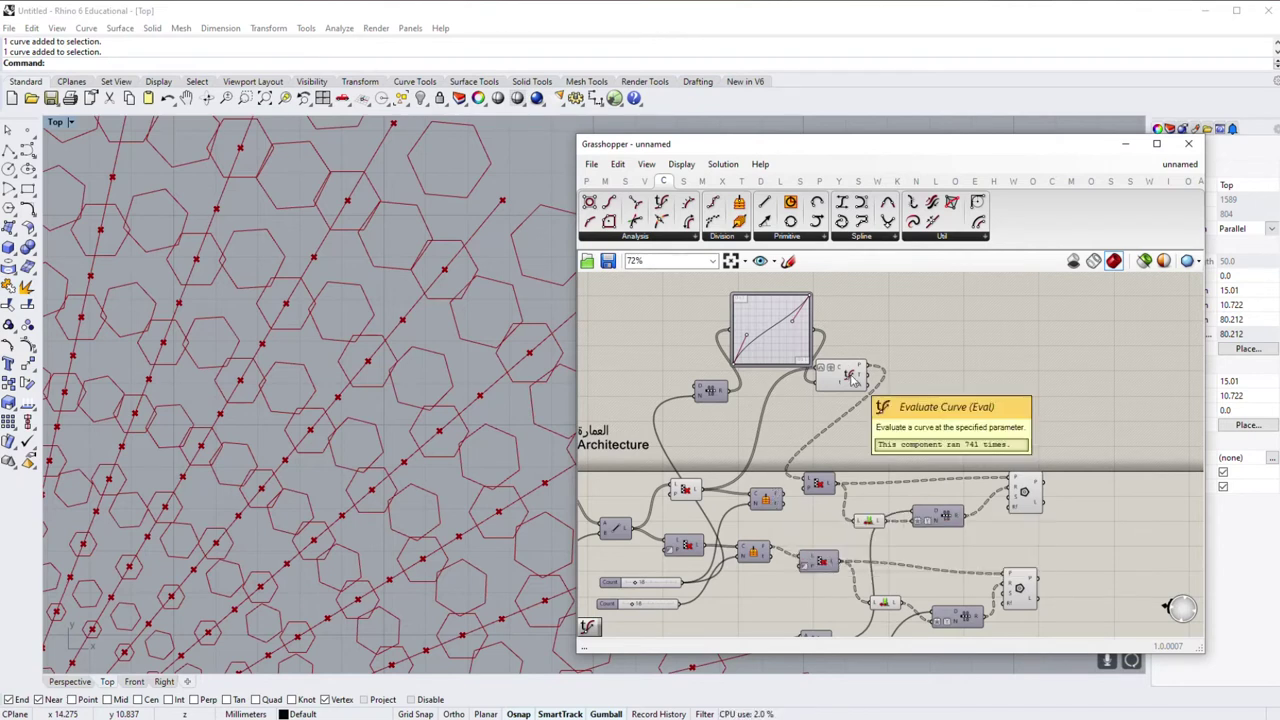
Step: Add a Curve Frame fed by Graph Mapper values at t and the curves at C
{"action": "double_click", "coordinate": [815, 410]}
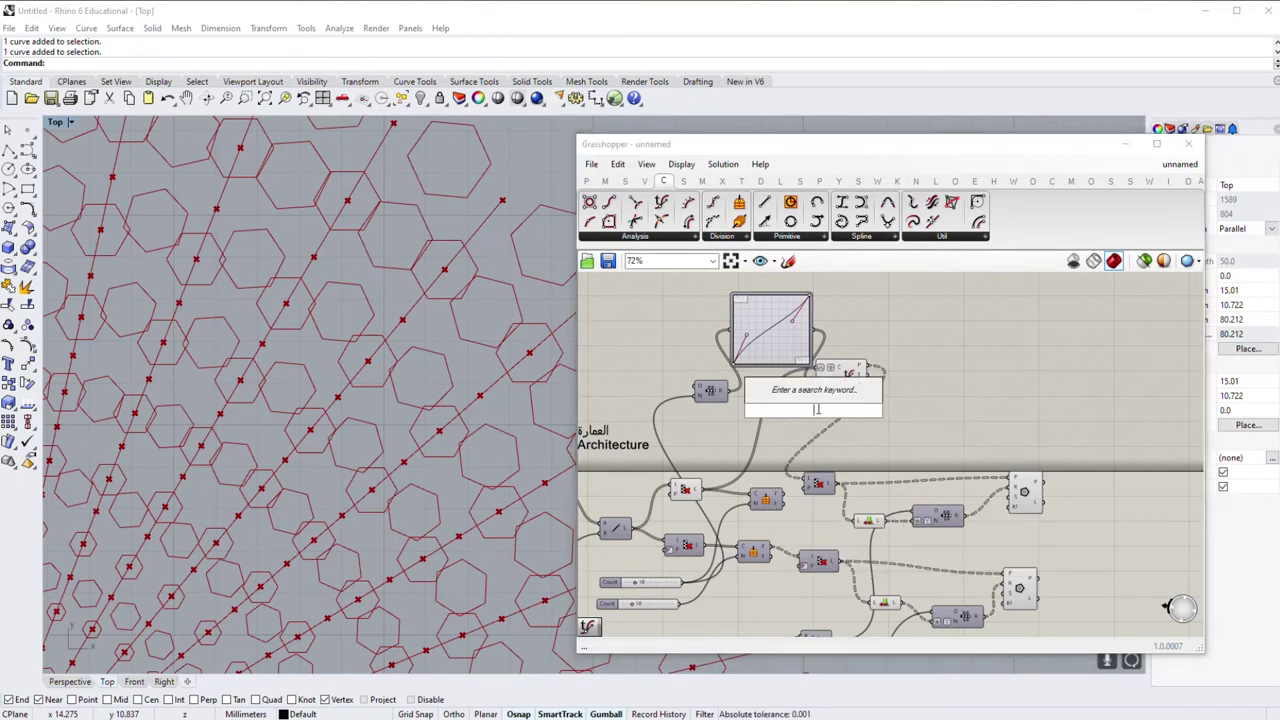
{"action": "type", "text": "curve frame"}
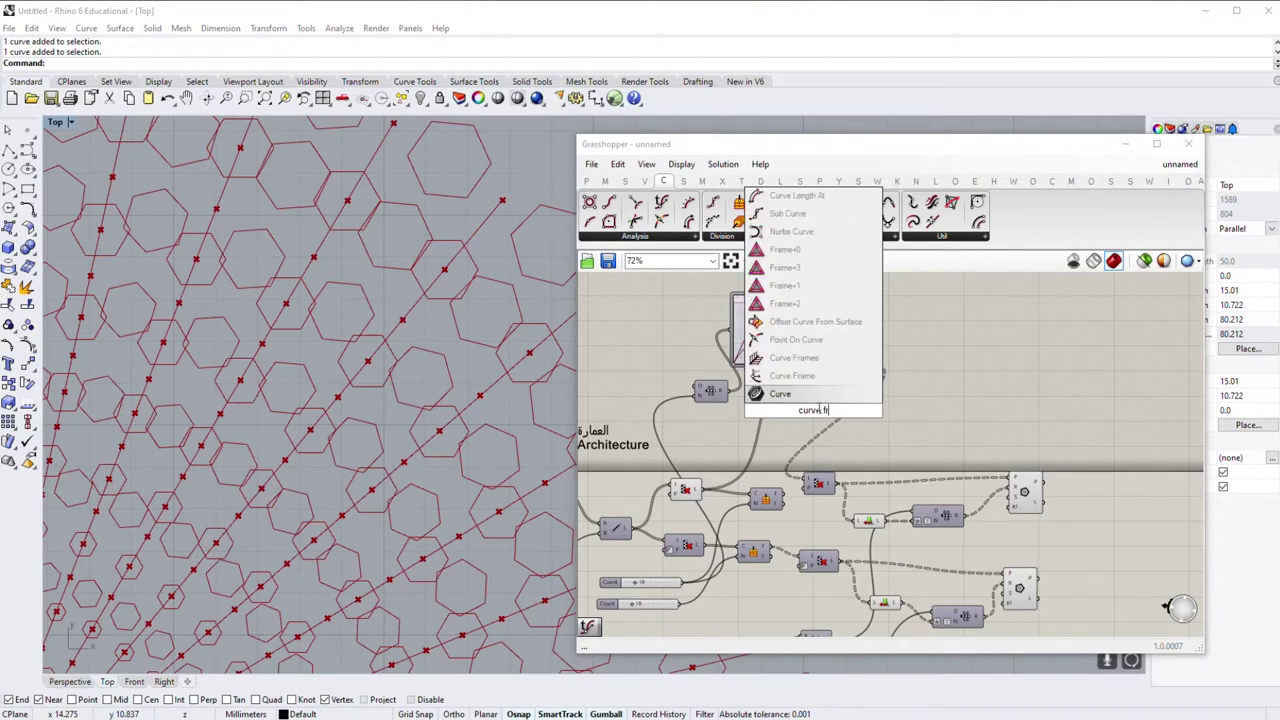
{"action": "left_click", "coordinate": [757, 379]}
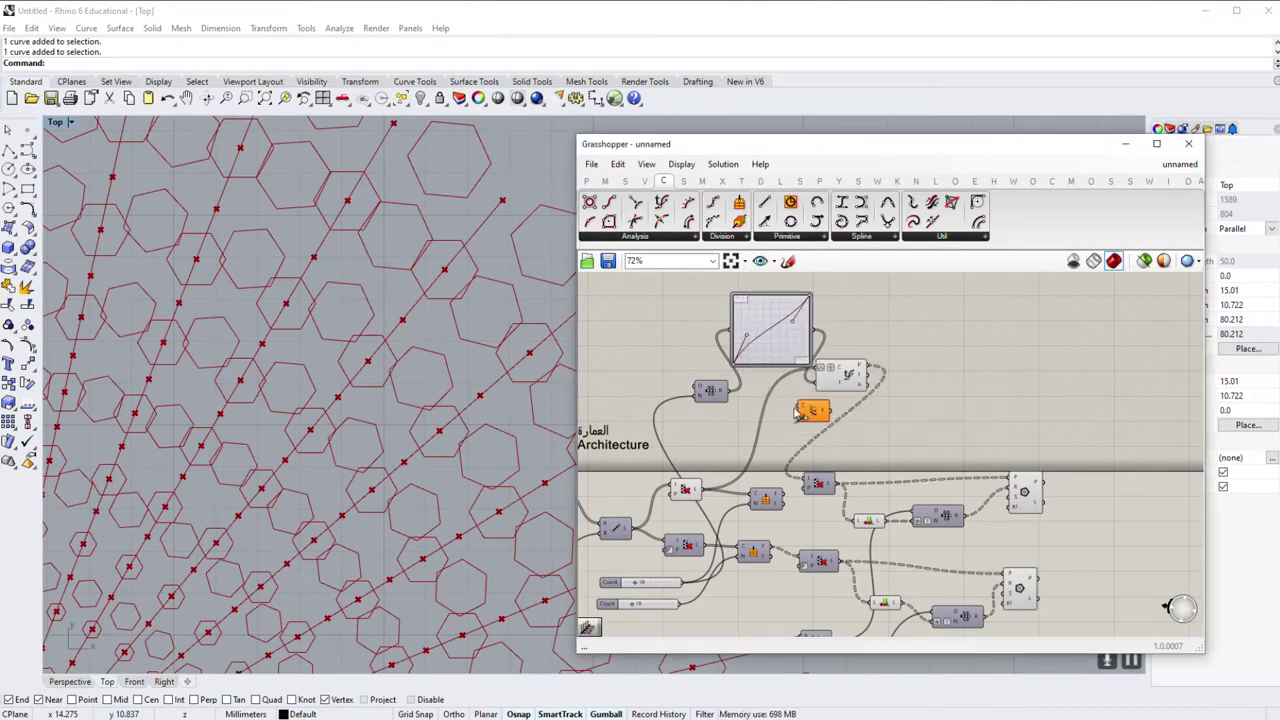
{"action": "scroll", "coordinate": [797, 413], "scroll_direction": "up", "scroll_amount": 3}
{"action": "left_click", "coordinate": [740, 307]}
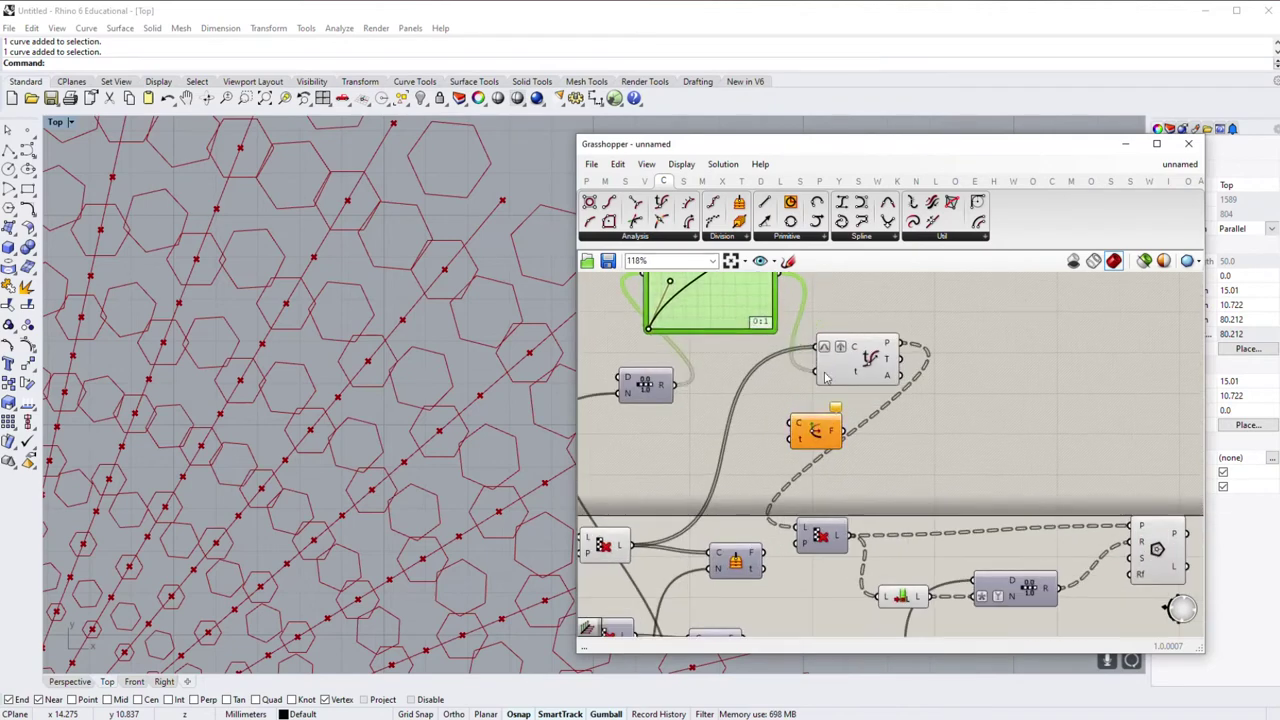
{"action": "left_click_drag", "start_coordinate": [818, 372], "coordinate": [790, 437]}
{"action": "left_click_drag", "start_coordinate": [629, 545], "coordinate": [787, 425]}
{"action": "left_click", "coordinate": [860, 358]}
Step: Connect the grafted Curve Frame F output to the downstream L input
{"action": "left_click_drag", "start_coordinate": [815, 480], "coordinate": [843, 433]}
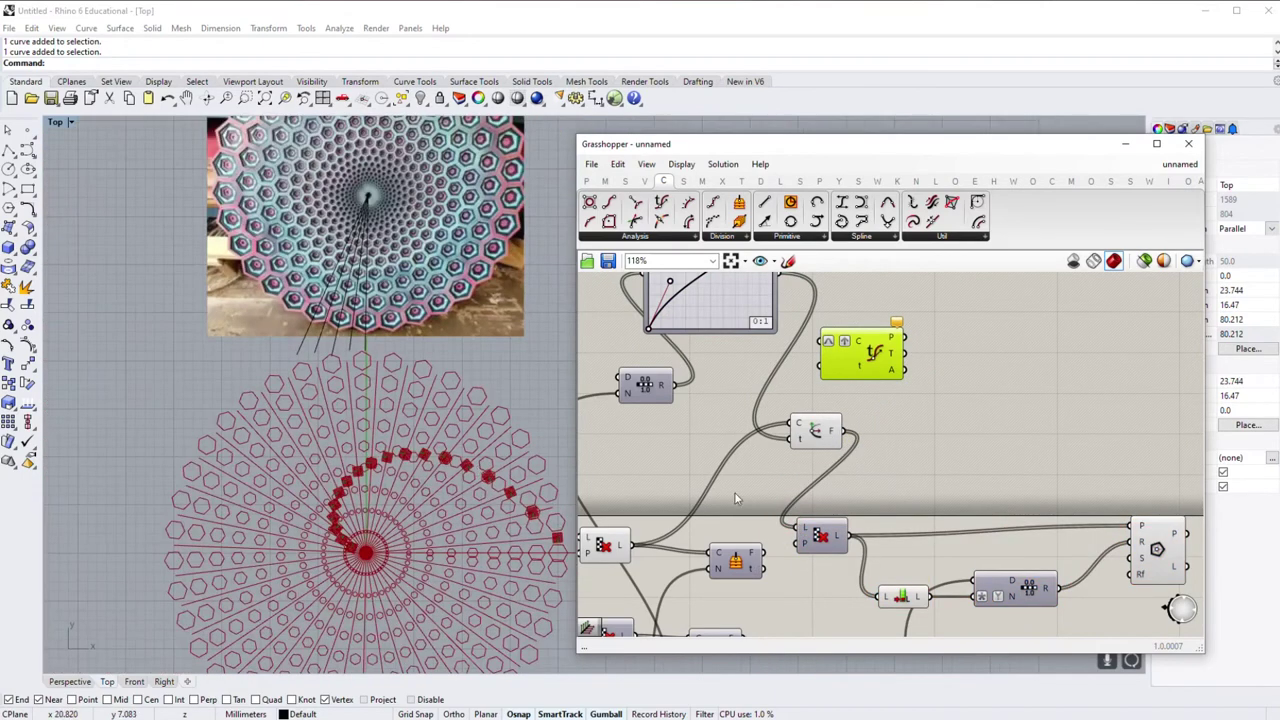
{"action": "right_click", "coordinate": [827, 442]}
{"action": "left_click", "coordinate": [860, 562]}
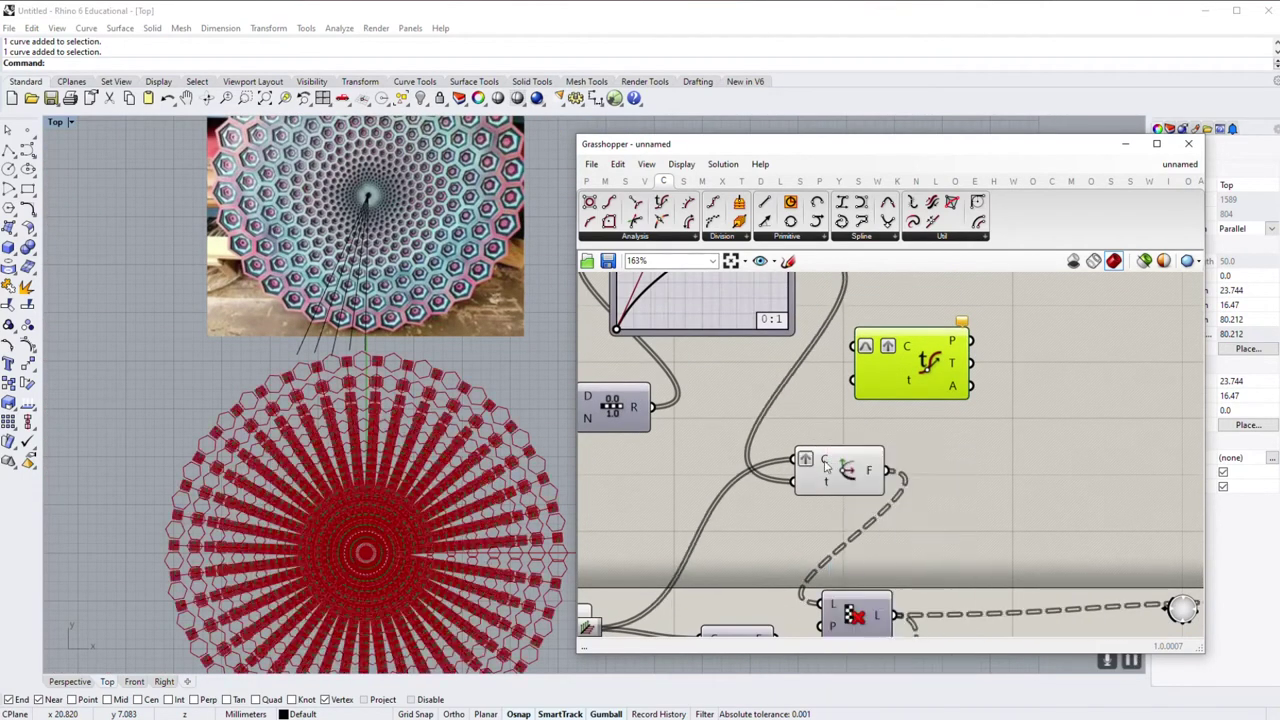
Step: Reparameterize the Curve Frame's curve input to 0–1 and preview the evaluated points
{"action": "right_click", "coordinate": [825, 464]}
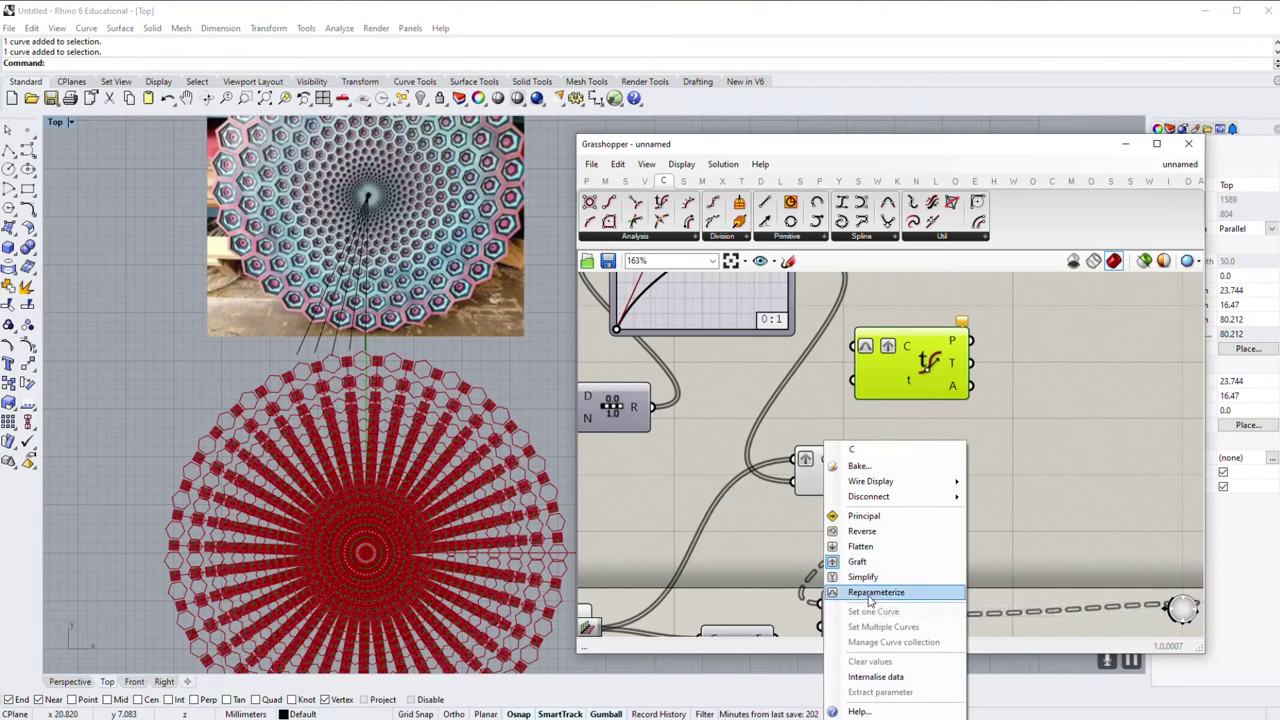
{"action": "left_click", "coordinate": [868, 592]}
{"action": "scroll", "coordinate": [897, 364], "scroll_direction": "down", "scroll_amount": 4}
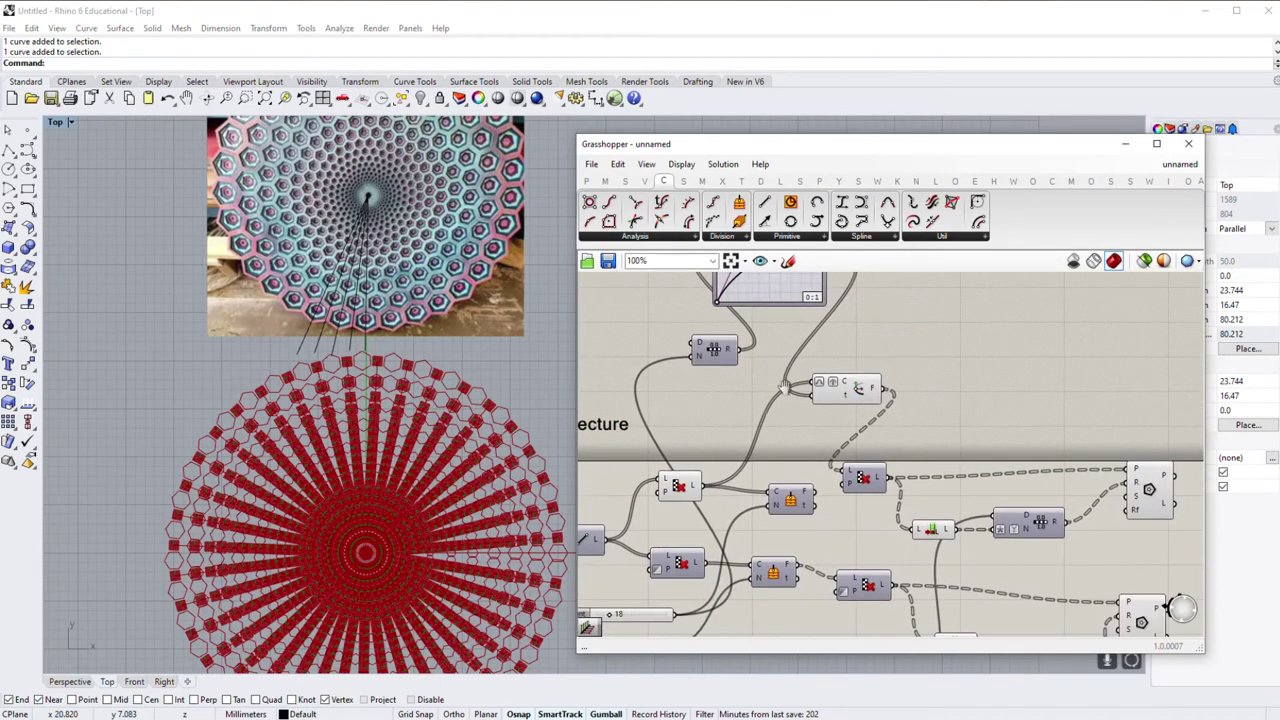
{"action": "left_click", "coordinate": [800, 340]}
{"action": "left_click", "coordinate": [838, 365]}
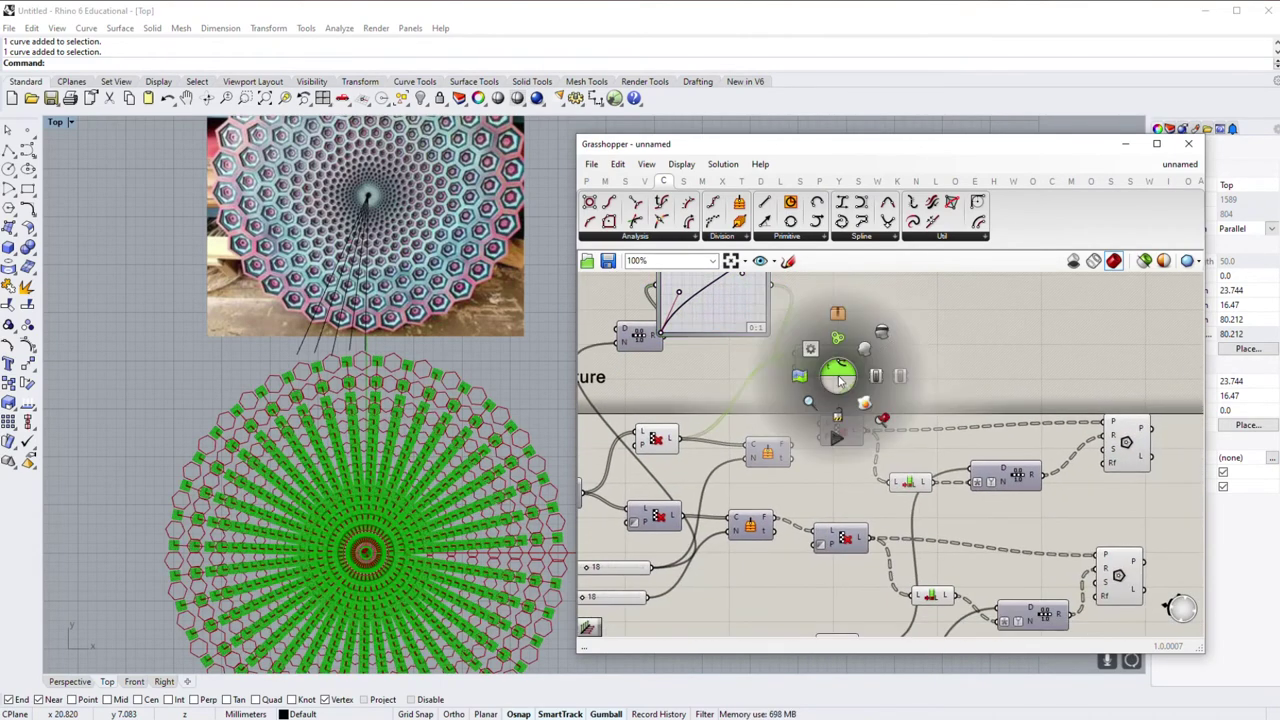
Step: Preview the polygon component's hexagons sitting on the Curve Frame planes
{"action": "scroll", "coordinate": [738, 435], "scroll_direction": "up", "scroll_amount": 3}
{"action": "scroll", "coordinate": [921, 425], "scroll_direction": "down", "scroll_amount": 2}
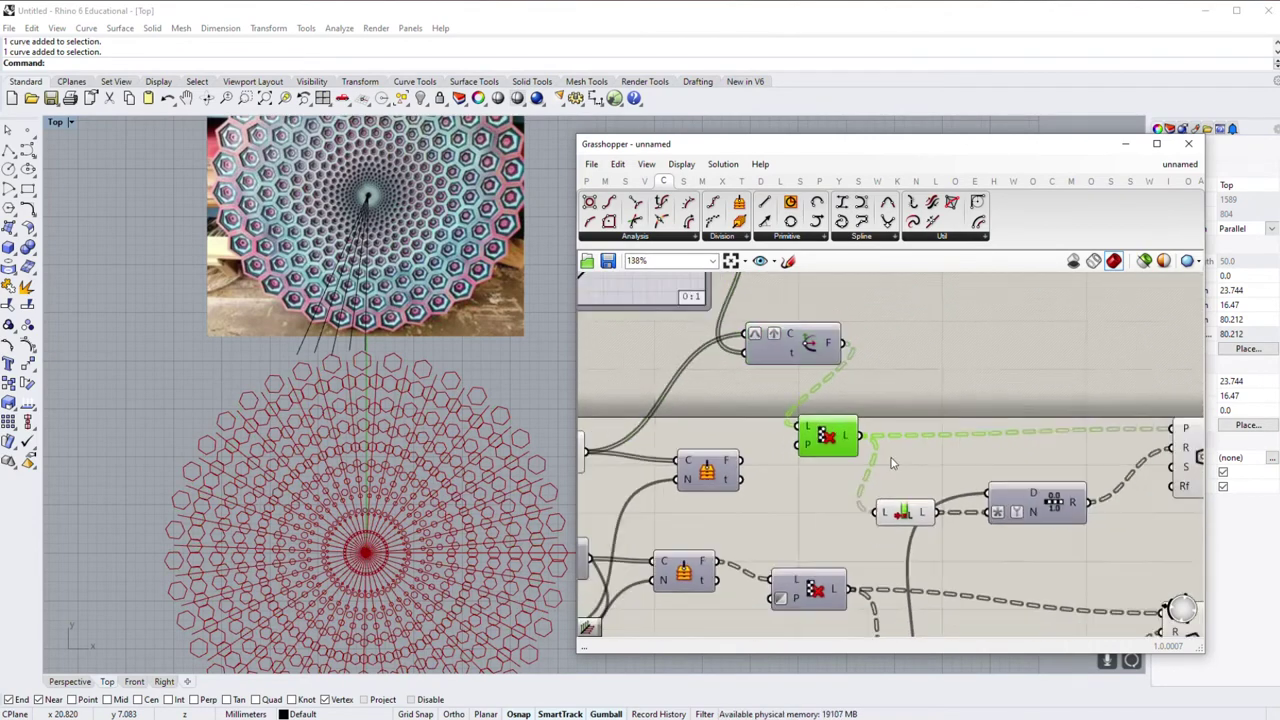
{"action": "middle_click", "coordinate": [691, 360]}
{"action": "scroll", "coordinate": [420, 440], "scroll_direction": "up", "scroll_amount": 3}
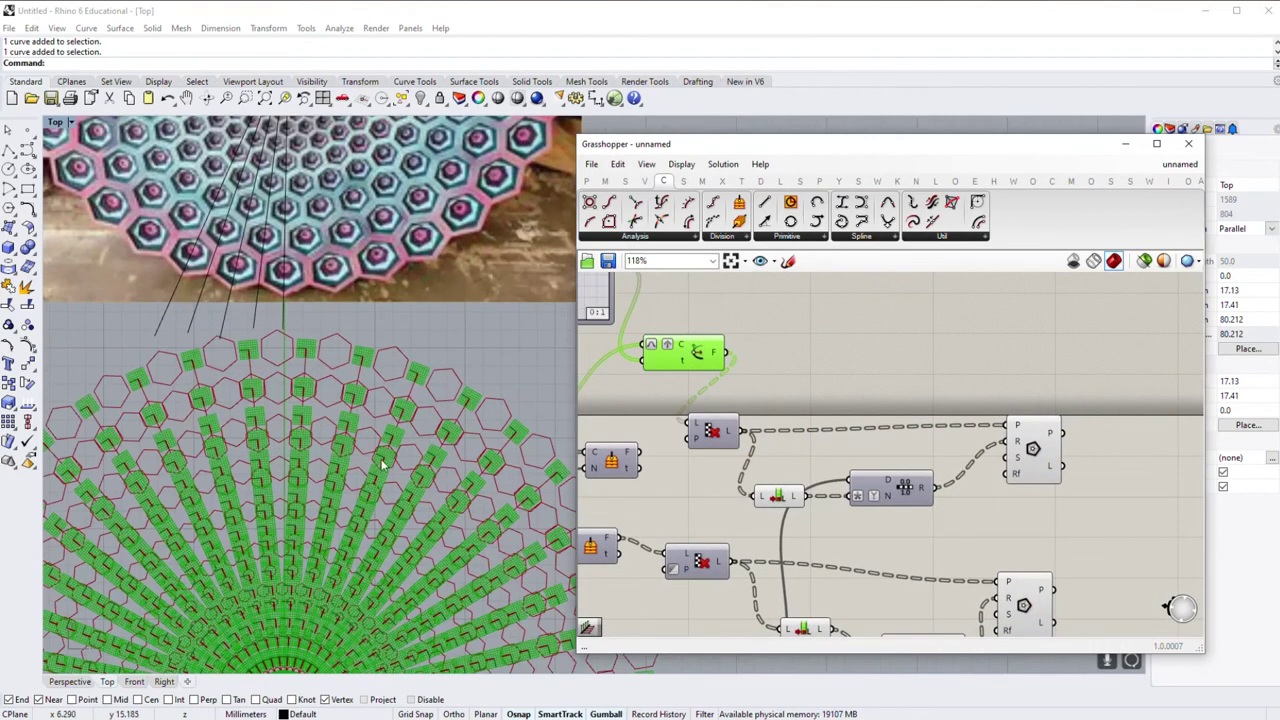
{"action": "middle_click", "coordinate": [669, 387]}
{"action": "left_click", "coordinate": [722, 332]}
{"action": "left_click", "coordinate": [1015, 446]}
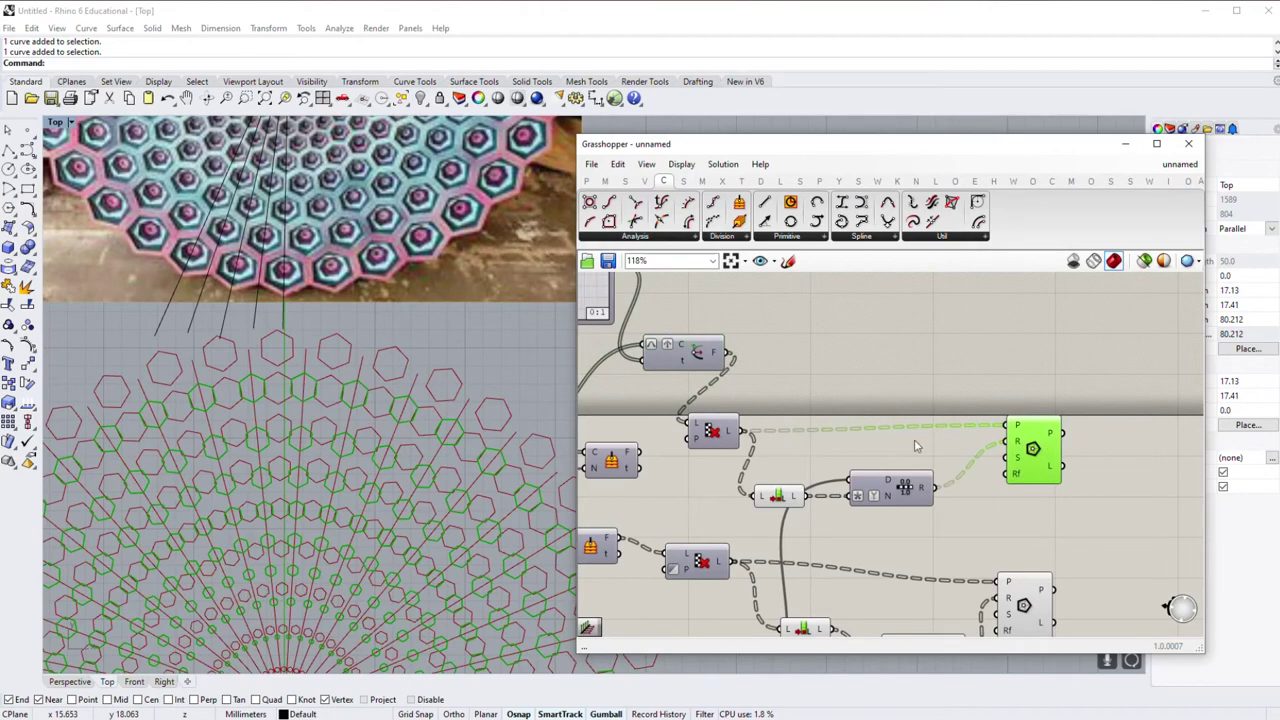
{"action": "scroll", "coordinate": [753, 342], "scroll_direction": "up", "scroll_amount": 3}
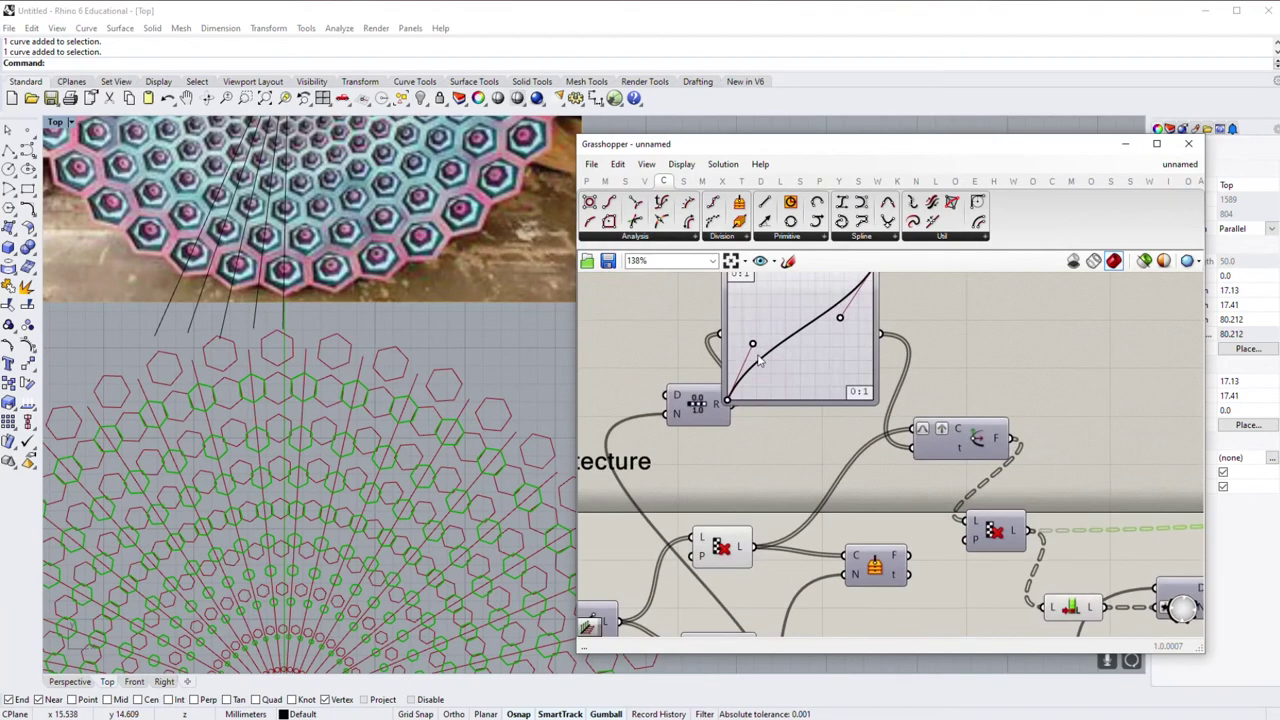
Step: Bow the Graph Mapper curve upward so rings pack near the centre and widen outward
{"action": "left_click_drag", "start_coordinate": [753, 342], "coordinate": [771, 359]}
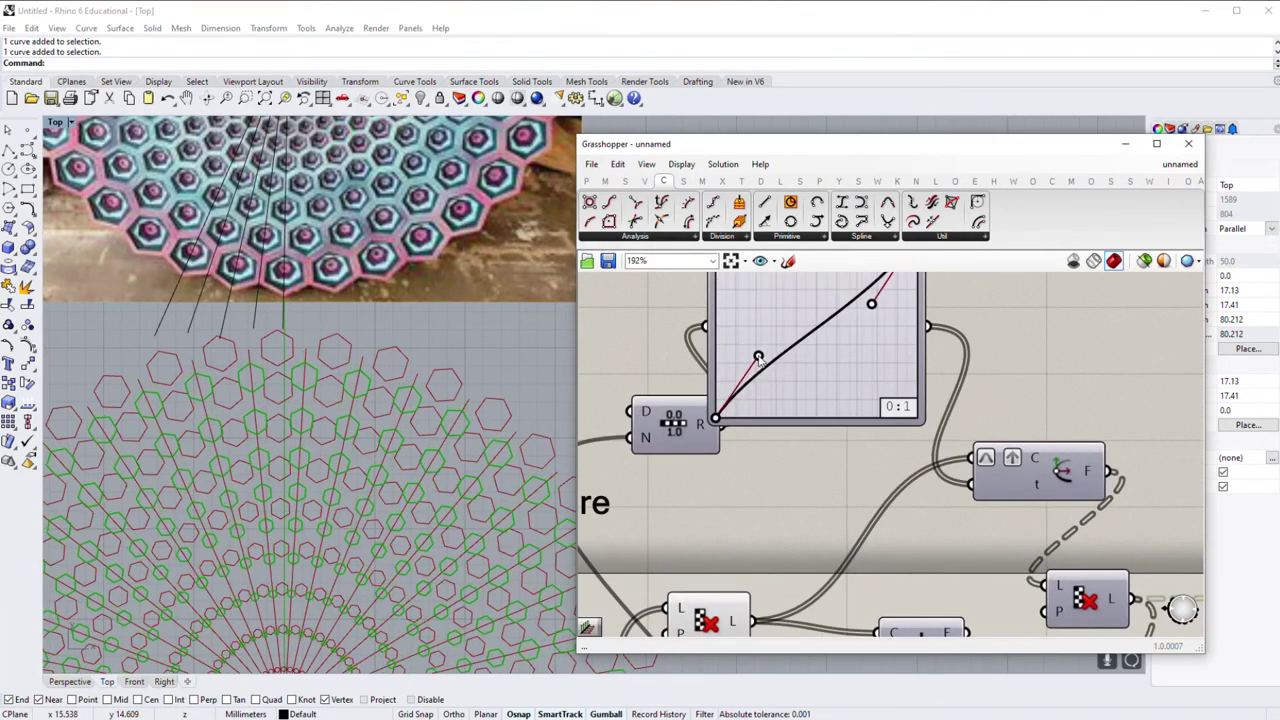
{"action": "right_click_drag", "start_coordinate": [862, 333], "coordinate": [824, 408]}
{"action": "left_click_drag", "start_coordinate": [839, 378], "coordinate": [824, 370]}
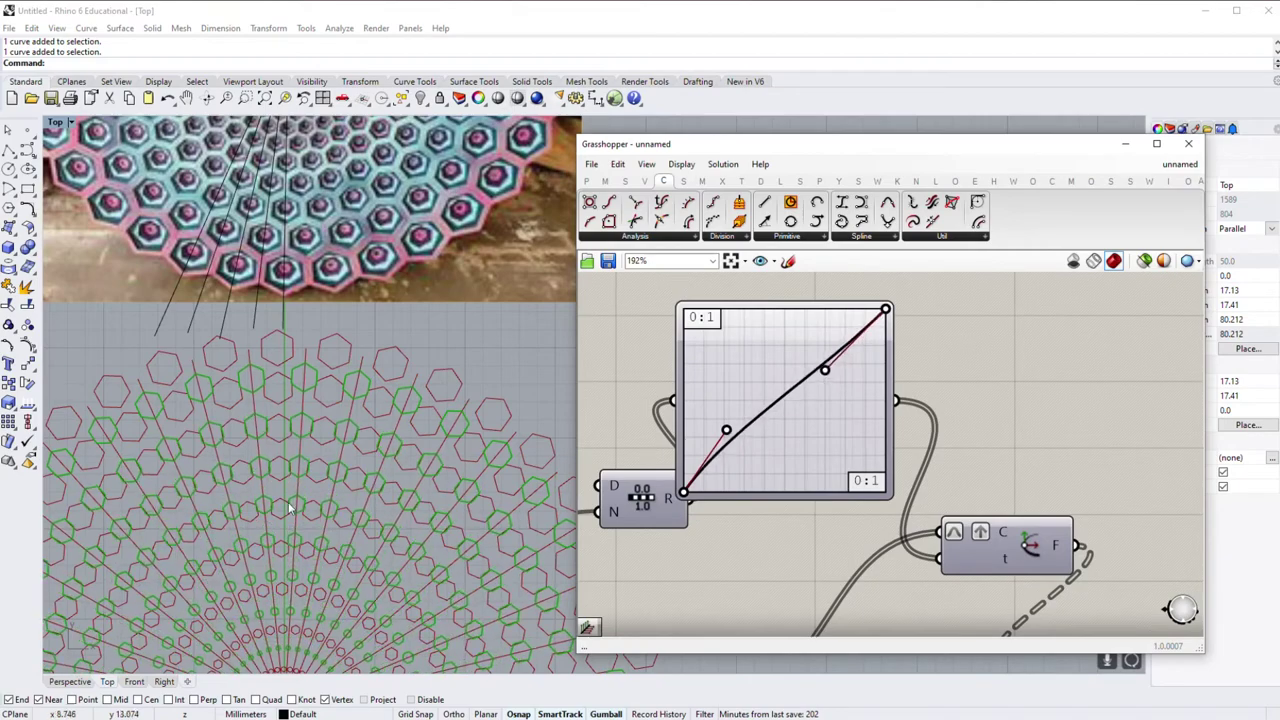
{"action": "scroll", "coordinate": [316, 357], "scroll_direction": "down", "scroll_amount": 3}
{"action": "left_click_drag", "start_coordinate": [824, 370], "coordinate": [809, 356]}
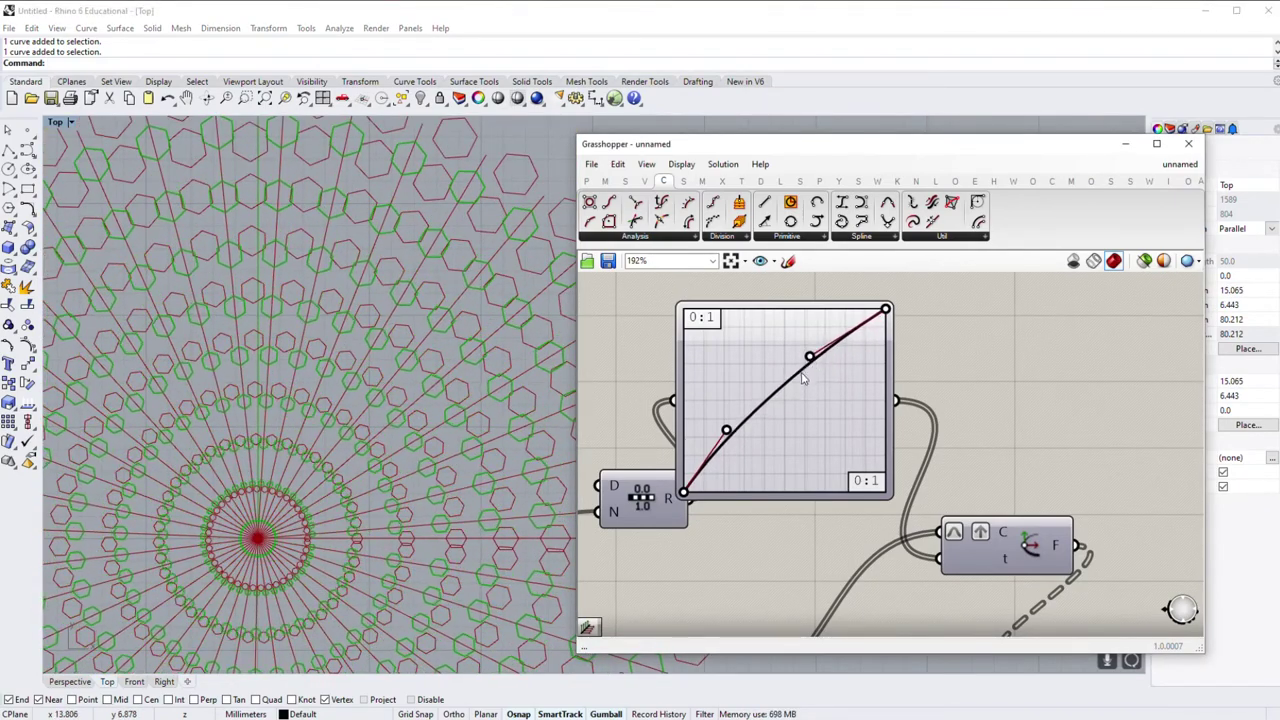
{"action": "scroll", "coordinate": [803, 370], "scroll_direction": "down", "scroll_amount": 3}
{"action": "scroll", "coordinate": [745, 402], "scroll_direction": "up", "scroll_amount": 2}
{"action": "left_click_drag", "start_coordinate": [804, 491], "coordinate": [806, 490]}
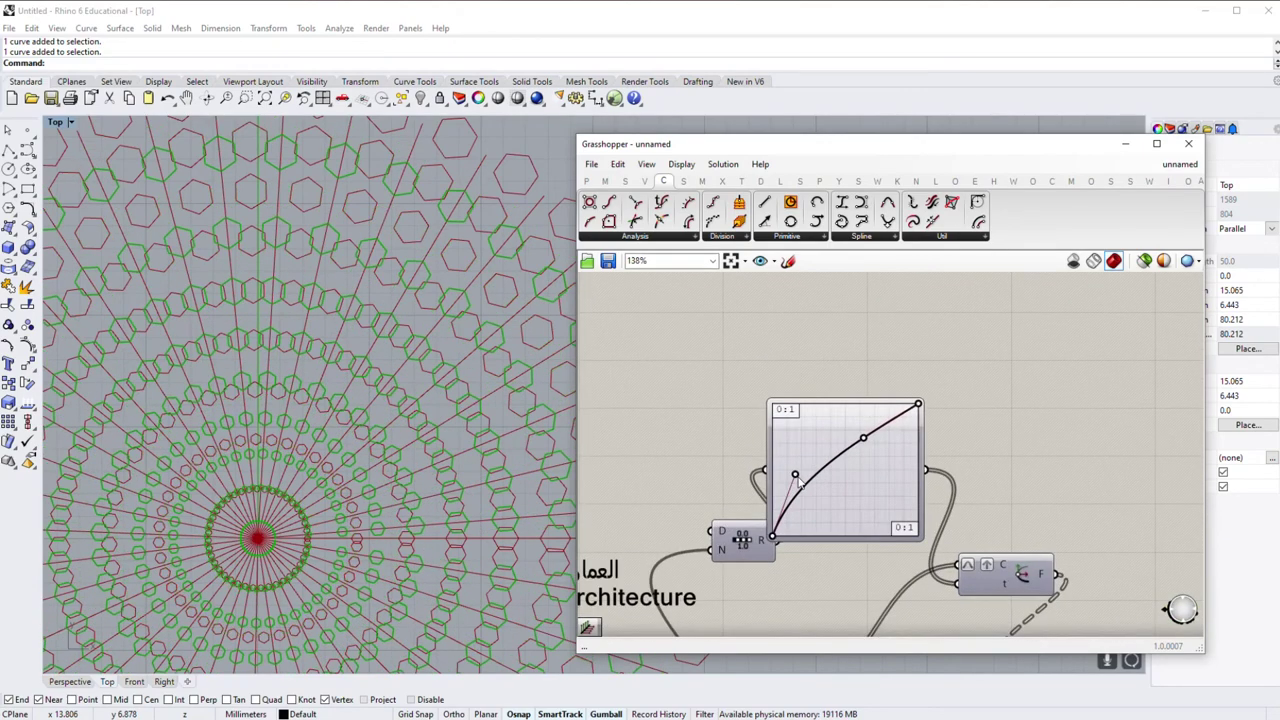
{"action": "scroll", "coordinate": [850, 460], "scroll_direction": "down", "scroll_amount": 5}
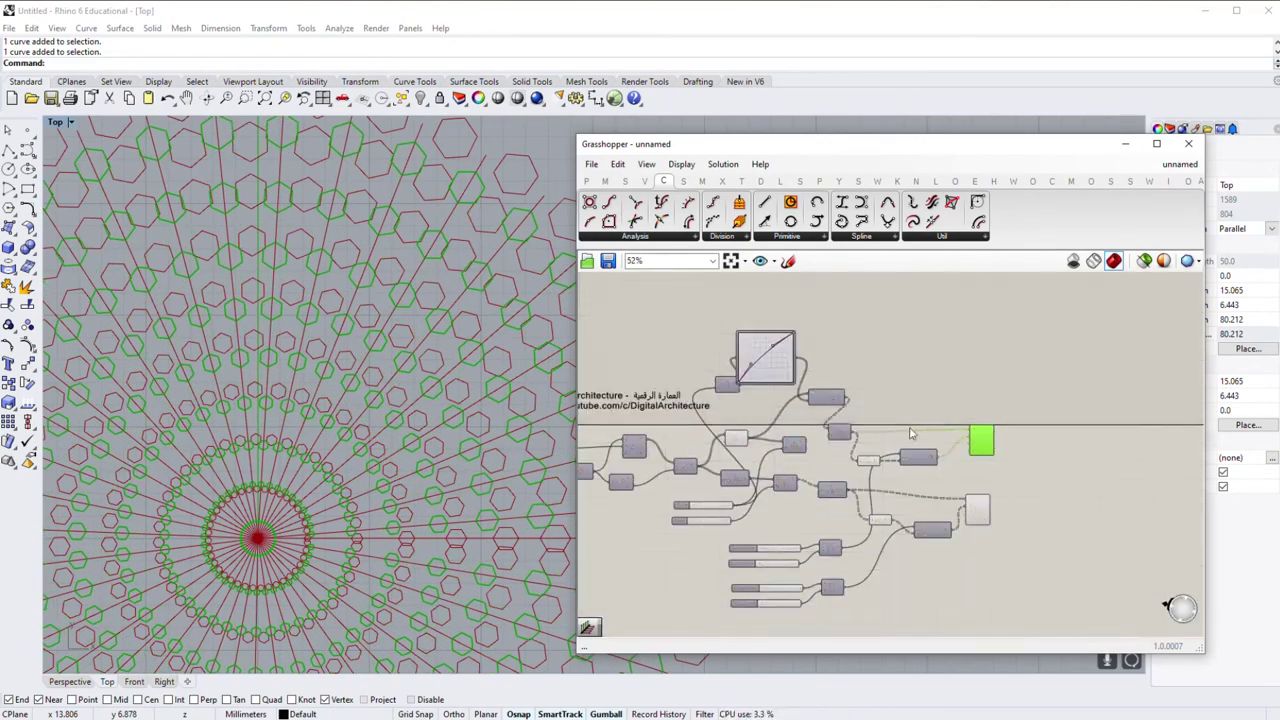
Step: Push the right-hand components apart and move the four domain sliders further right
{"action": "left_click_drag", "start_coordinate": [806, 425], "coordinate": [920, 430]}
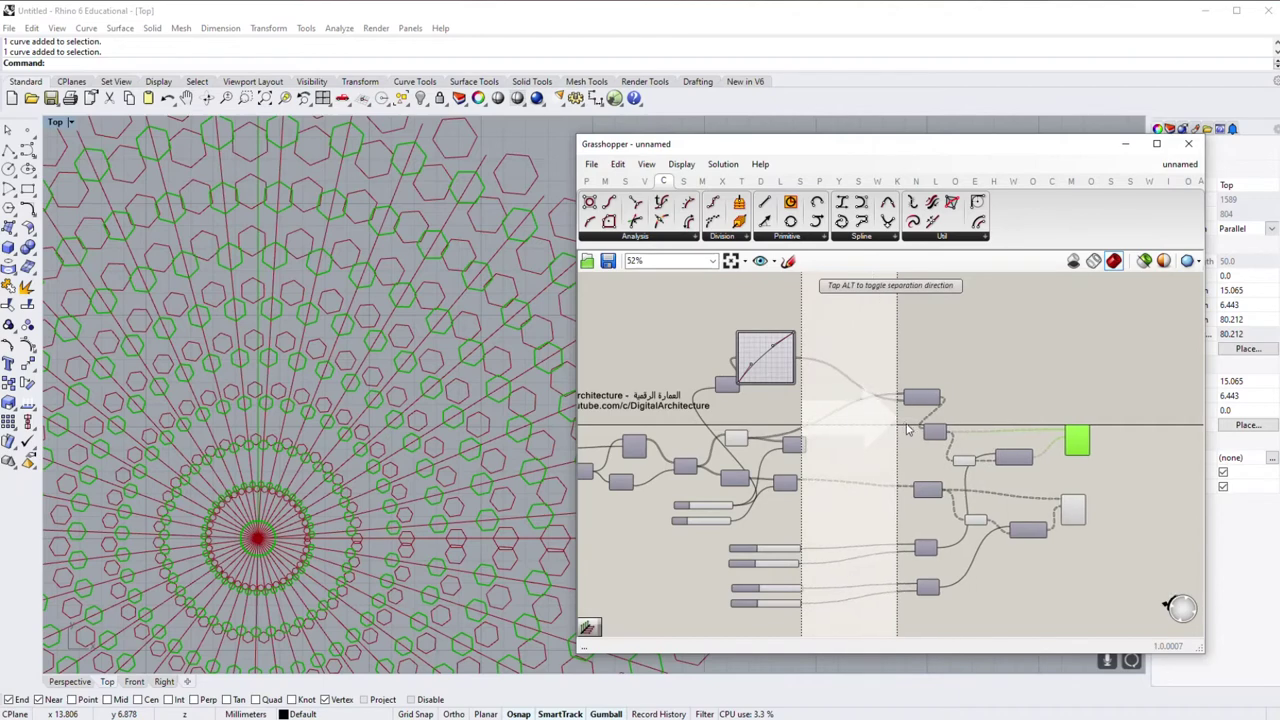
{"action": "left_click_drag", "start_coordinate": [815, 620], "coordinate": [790, 543]}
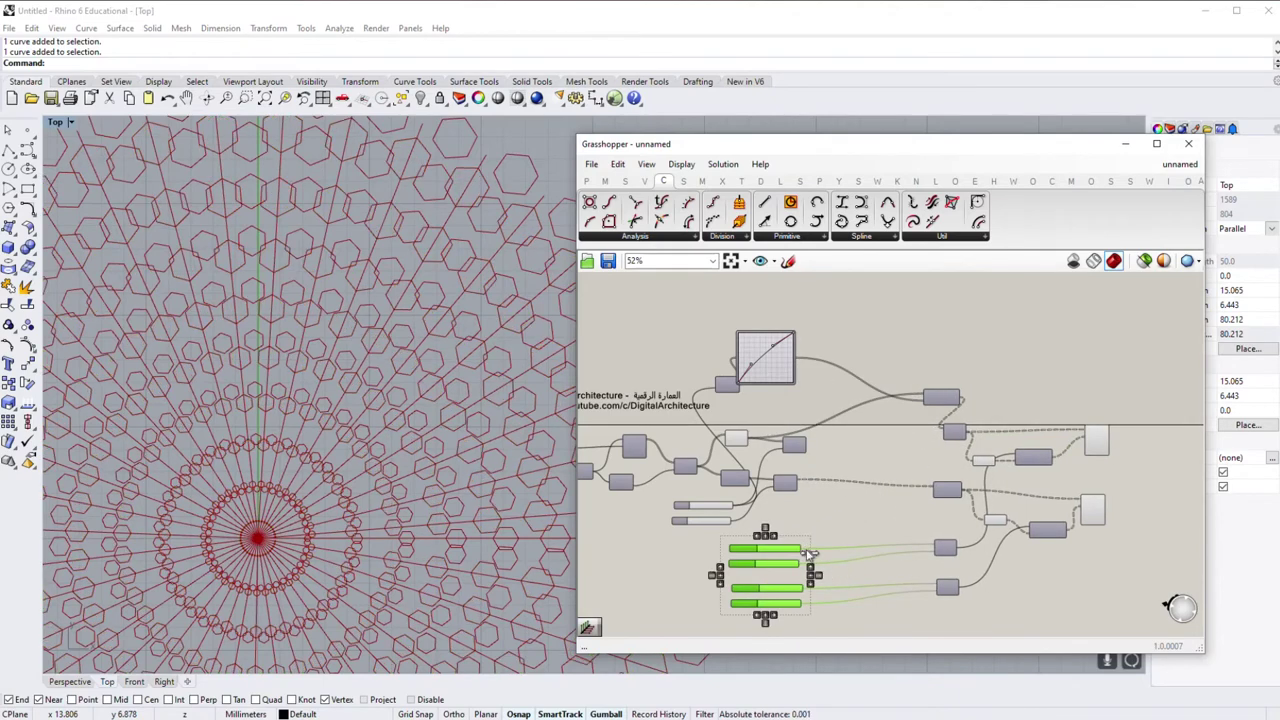
{"action": "scroll", "coordinate": [810, 553], "scroll_direction": "up", "scroll_amount": 3}
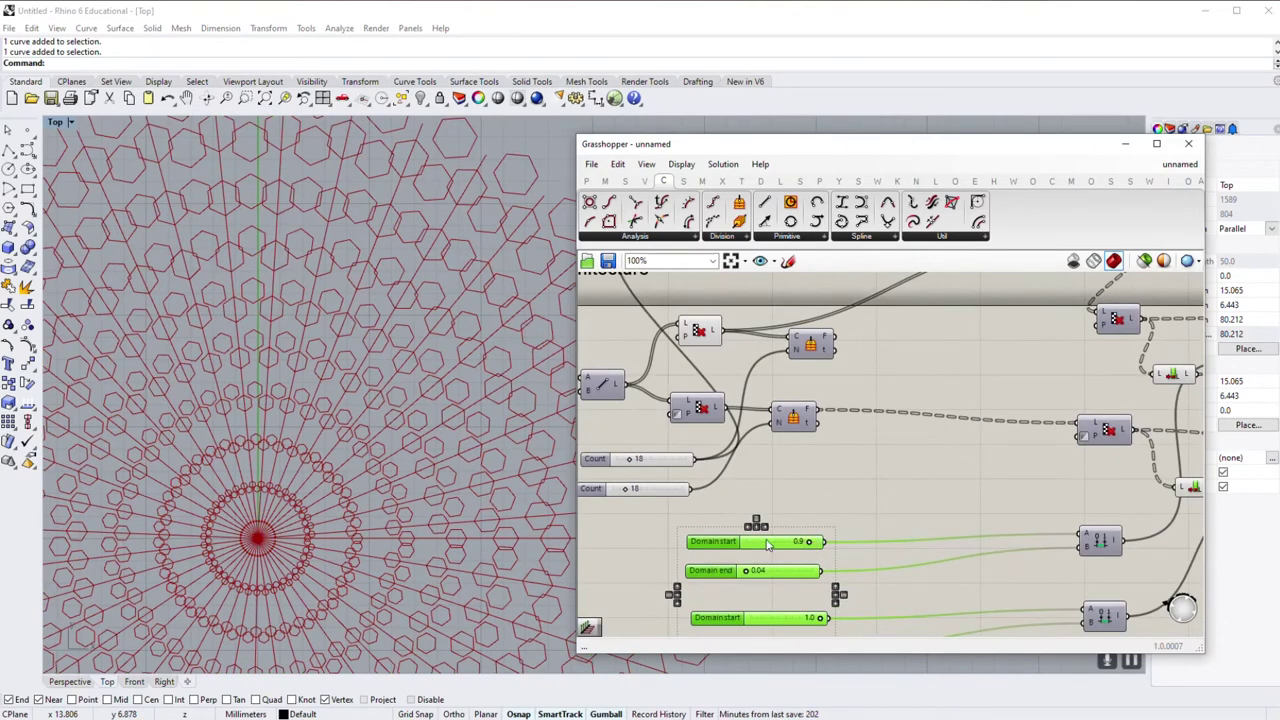
{"action": "scroll", "coordinate": [796, 543], "scroll_direction": "down", "scroll_amount": 3}
{"action": "scroll", "coordinate": [796, 543], "scroll_direction": "down", "scroll_amount": 2}
{"action": "left_click_drag", "start_coordinate": [785, 541], "coordinate": [900, 541]}
Step: Move the Graph Mapper down and to the right in the definition
{"action": "right_click_drag", "start_coordinate": [949, 378], "coordinate": [893, 430]}
{"action": "left_click_drag", "start_coordinate": [737, 378], "coordinate": [832, 455]}
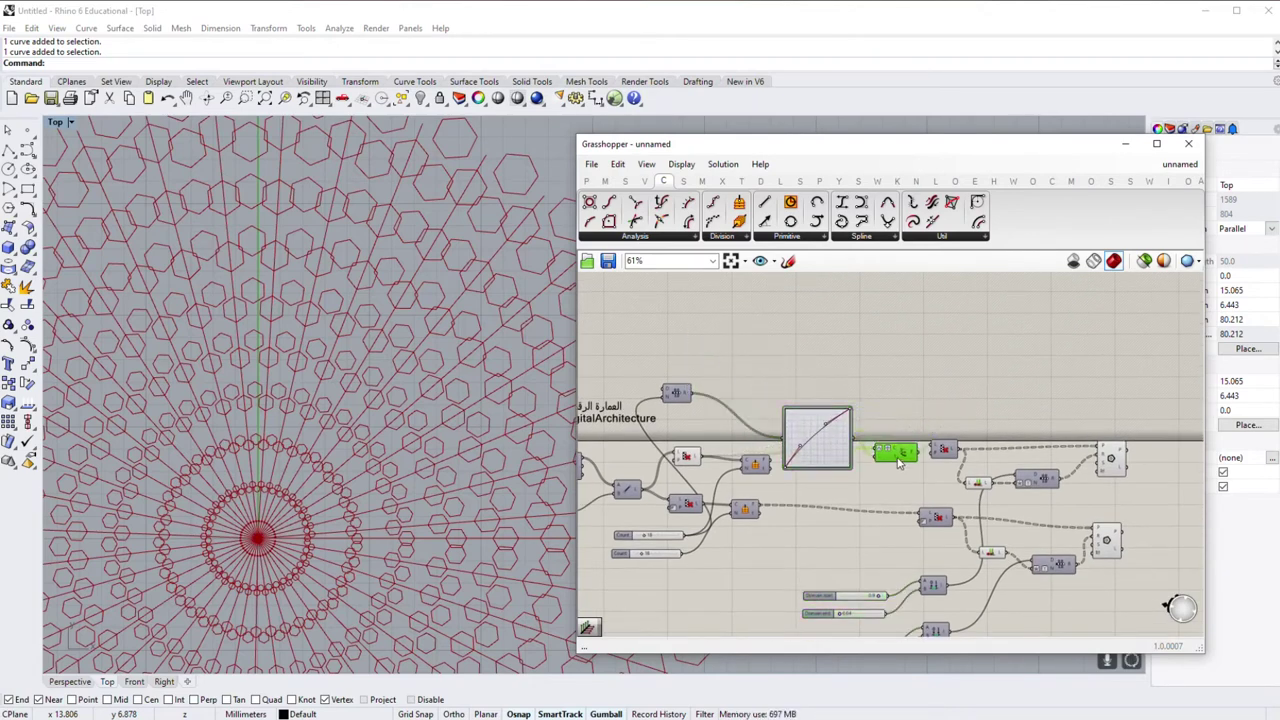
{"action": "scroll", "coordinate": [899, 459], "scroll_direction": "up", "scroll_amount": 2}
{"action": "left_click", "coordinate": [799, 428]}
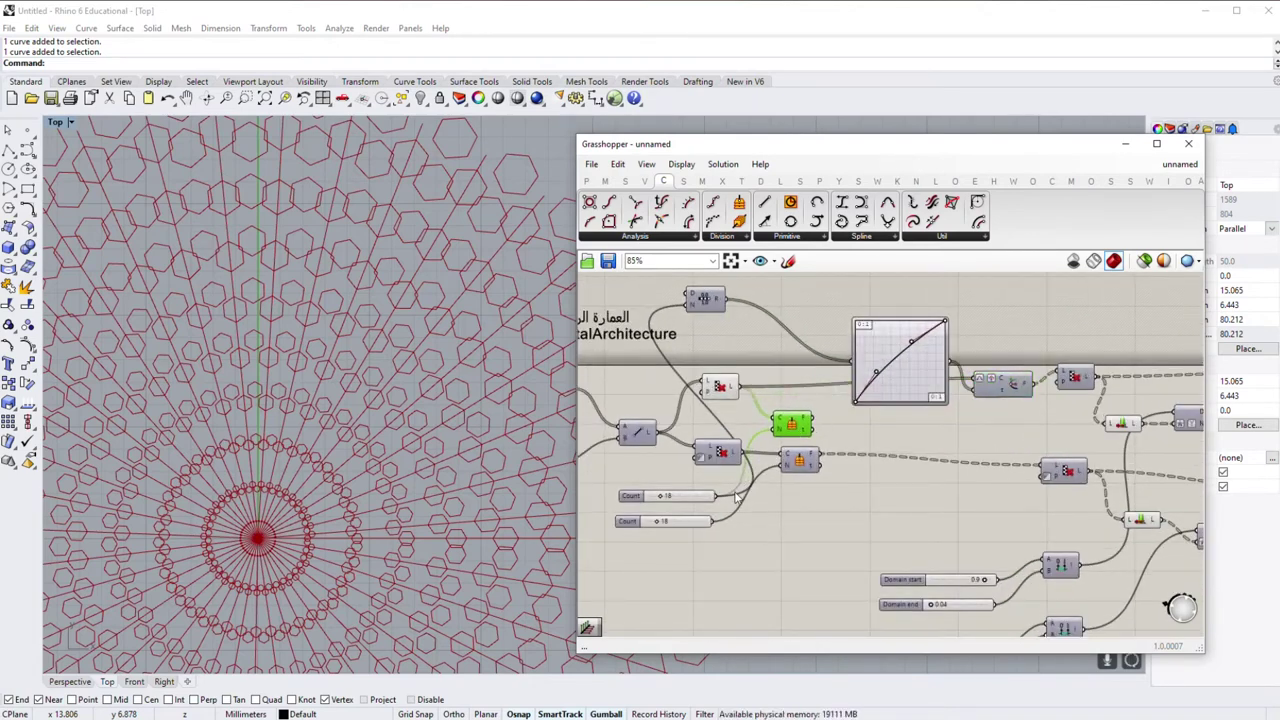
Step: Reposition the orange and green components and the Graph Mapper next to each other
{"action": "left_click_drag", "start_coordinate": [786, 452], "coordinate": [884, 512]}
{"action": "left_click_drag", "start_coordinate": [792, 425], "coordinate": [1002, 433]}
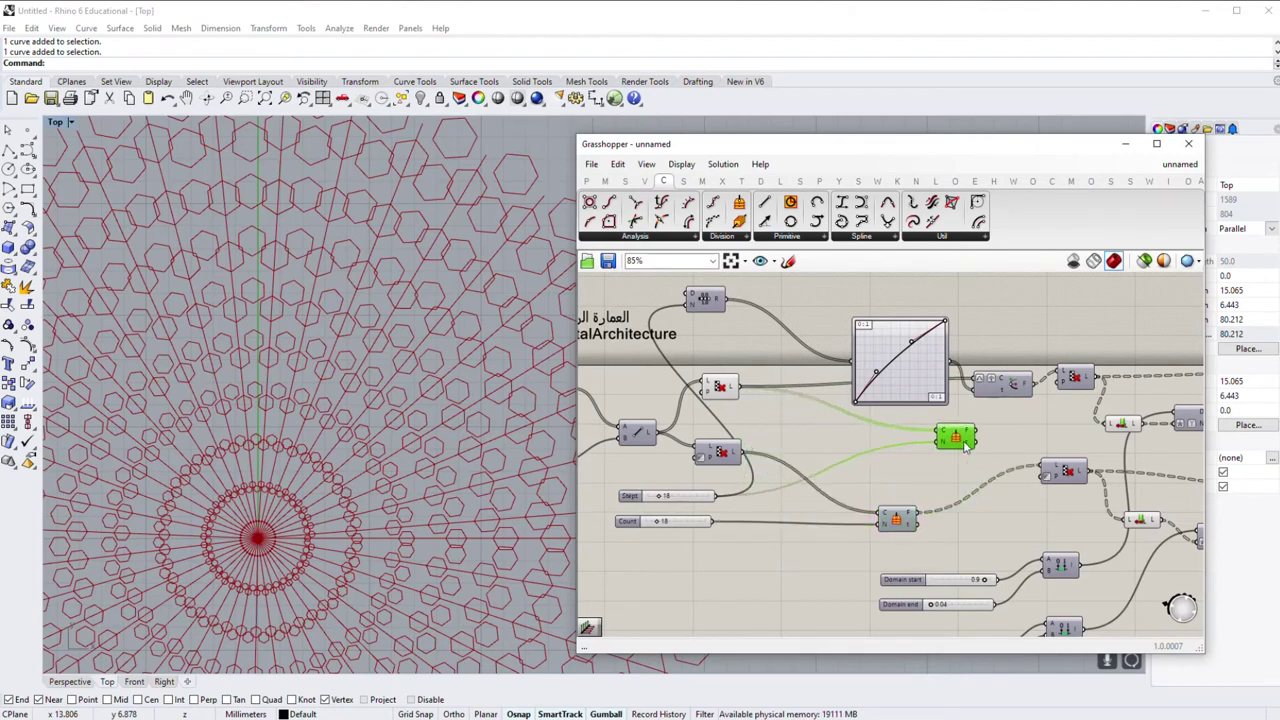
{"action": "left_click_drag", "start_coordinate": [935, 390], "coordinate": [884, 405]}
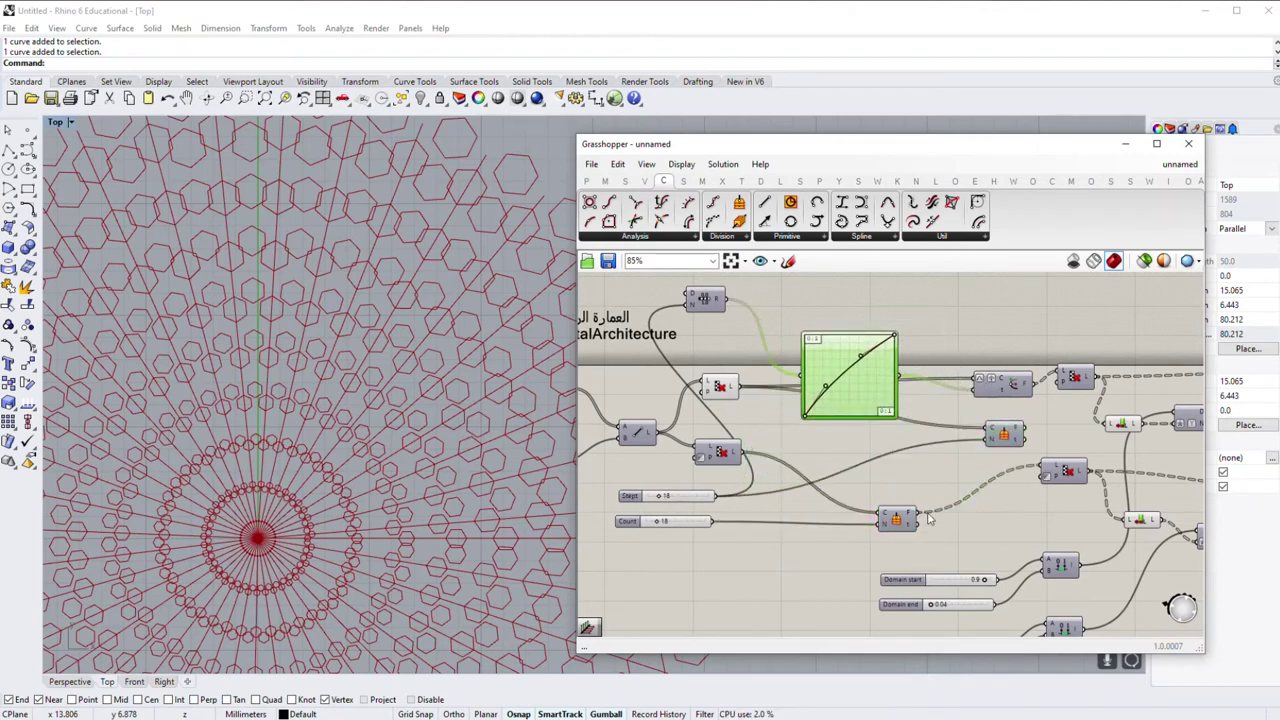
{"action": "left_click_drag", "start_coordinate": [913, 527], "coordinate": [986, 542]}
{"action": "left_click_drag", "start_coordinate": [870, 395], "coordinate": [891, 420]}
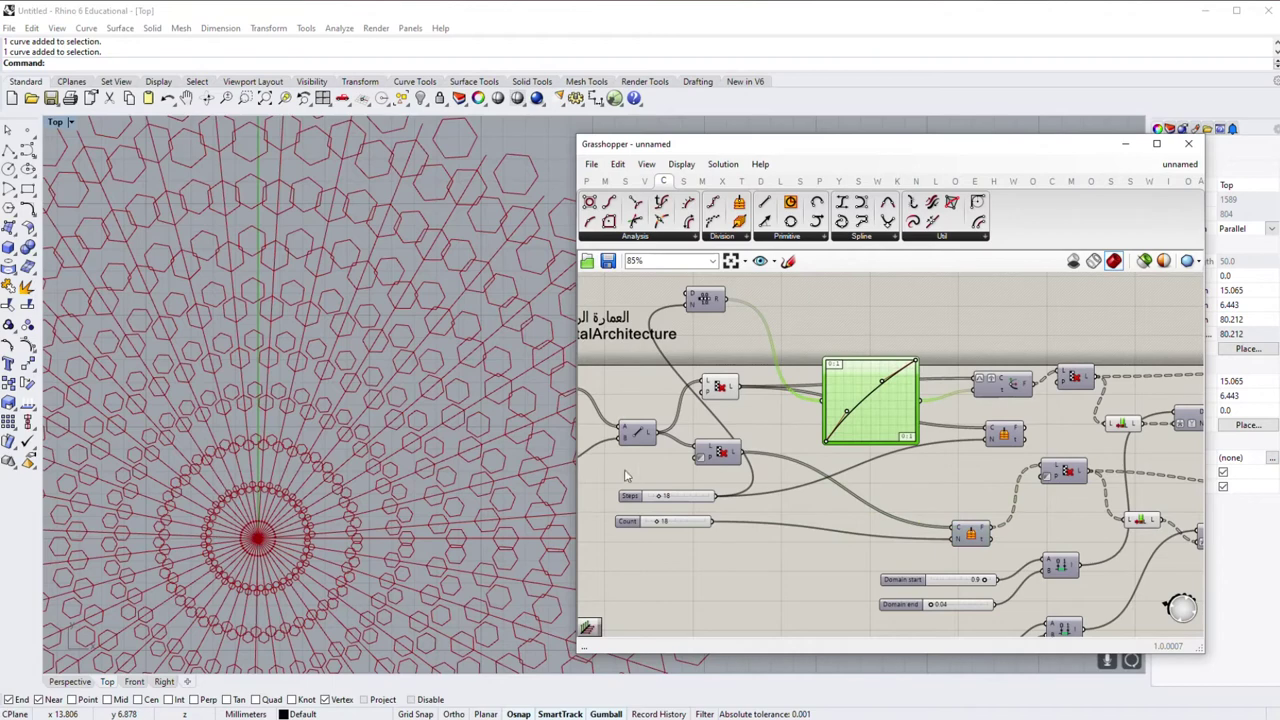
Step: Move the Steps slider group and the list components down beneath the Graph Mapper
{"action": "left_click_drag", "start_coordinate": [760, 432], "coordinate": [620, 545]}
{"action": "left_click_drag", "start_coordinate": [636, 432], "coordinate": [620, 478]}
{"action": "left_click", "coordinate": [760, 420]}
{"action": "left_click_drag", "start_coordinate": [719, 386], "coordinate": [733, 467]}
{"action": "left_click_drag", "start_coordinate": [712, 310], "coordinate": [726, 415]}
{"action": "left_click_drag", "start_coordinate": [869, 437], "coordinate": [823, 430]}
{"action": "left_click_drag", "start_coordinate": [672, 576], "coordinate": [676, 582]}
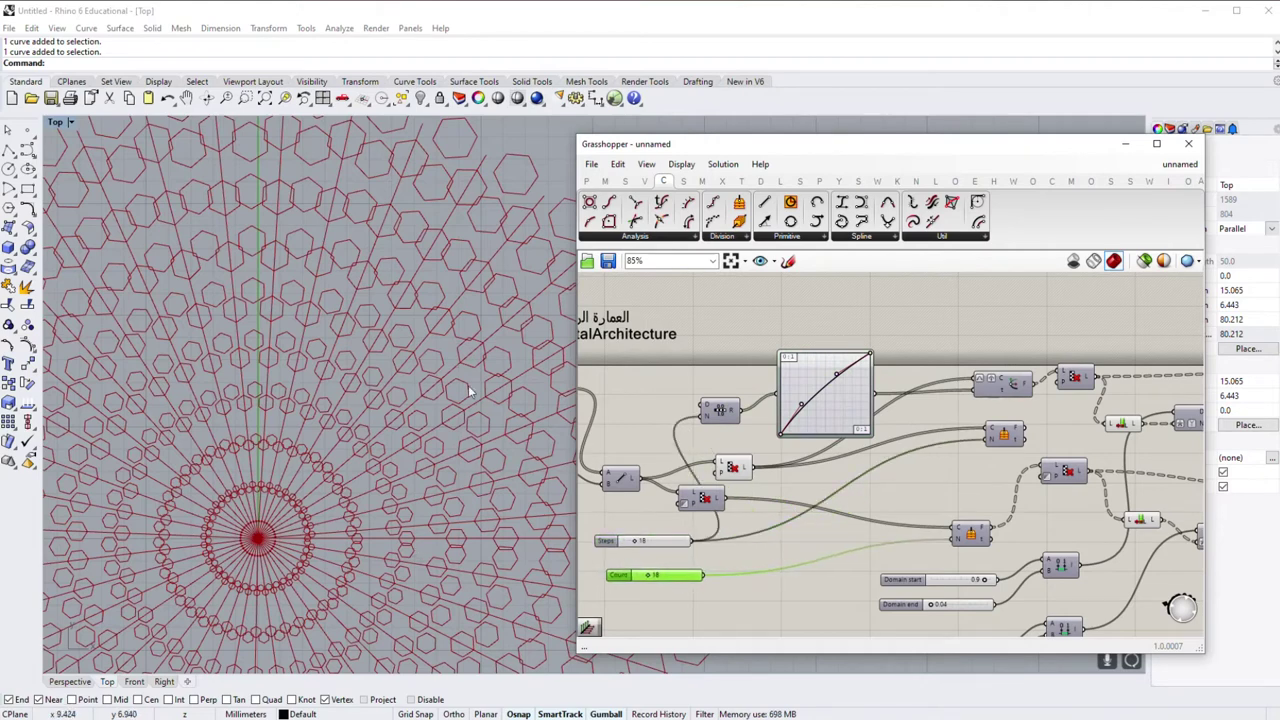
{"action": "mouse_move", "coordinate": [848, 432]}
{"action": "left_mouse_down"}
{"action": "mouse_move", "coordinate": [893, 434]}
{"action": "mouse_move", "coordinate": [874, 439]}
{"action": "left_mouse_up"}
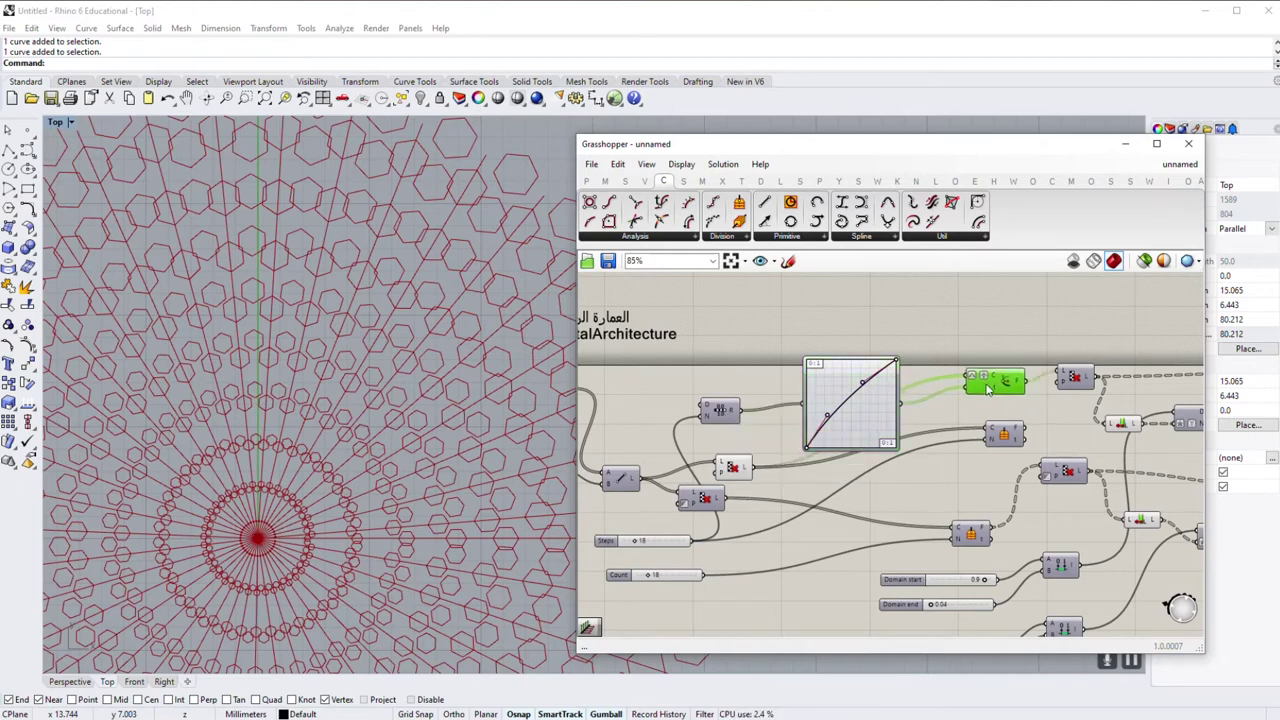
Step: Place the Range component just before the Graph Mapper and move the Count slider lower
{"action": "right_click_drag", "start_coordinate": [988, 387], "coordinate": [979, 347]}
{"action": "left_click_drag", "start_coordinate": [868, 375], "coordinate": [868, 365]}
{"action": "left_click_drag", "start_coordinate": [979, 310], "coordinate": [740, 347]}
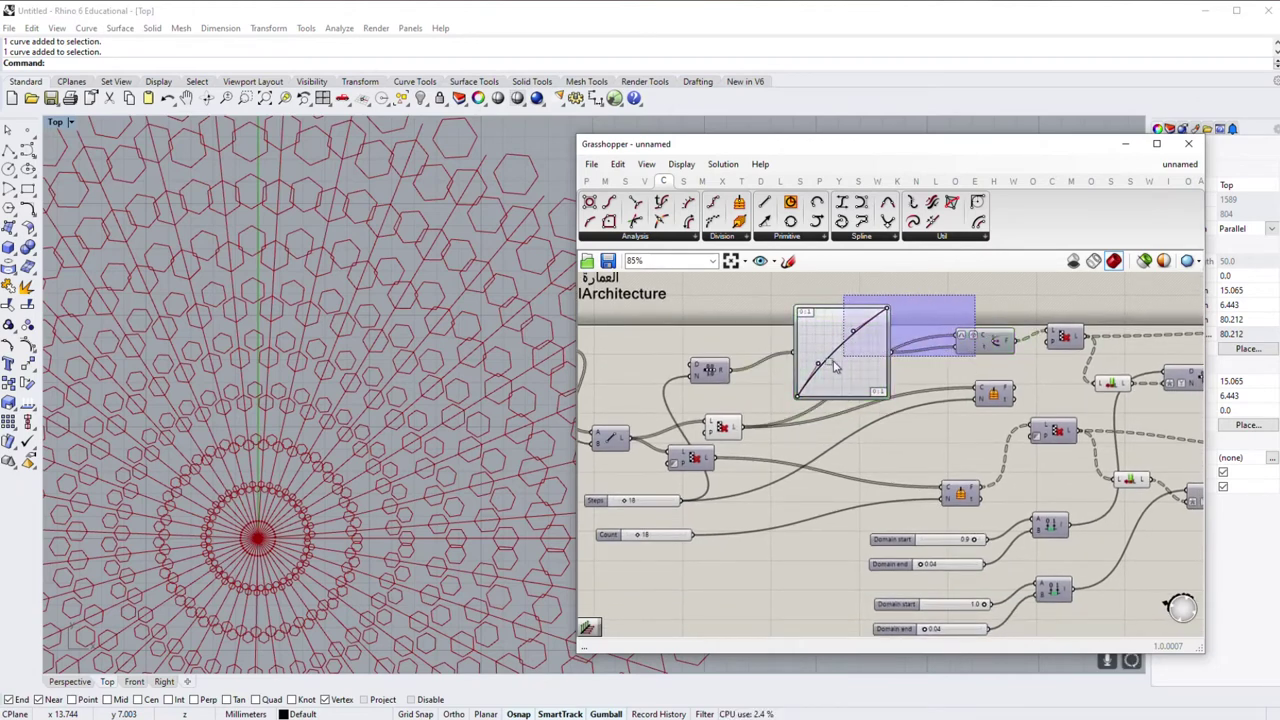
{"action": "mouse_move", "coordinate": [722, 427]}
{"action": "left_mouse_down"}
{"action": "mouse_move", "coordinate": [939, 400]}
{"action": "mouse_move", "coordinate": [663, 391]}
{"action": "left_mouse_up"}
{"action": "mouse_move", "coordinate": [690, 457]}
{"action": "left_mouse_down"}
{"action": "mouse_move", "coordinate": [667, 572]}
{"action": "mouse_move", "coordinate": [681, 610]}
{"action": "left_mouse_up"}
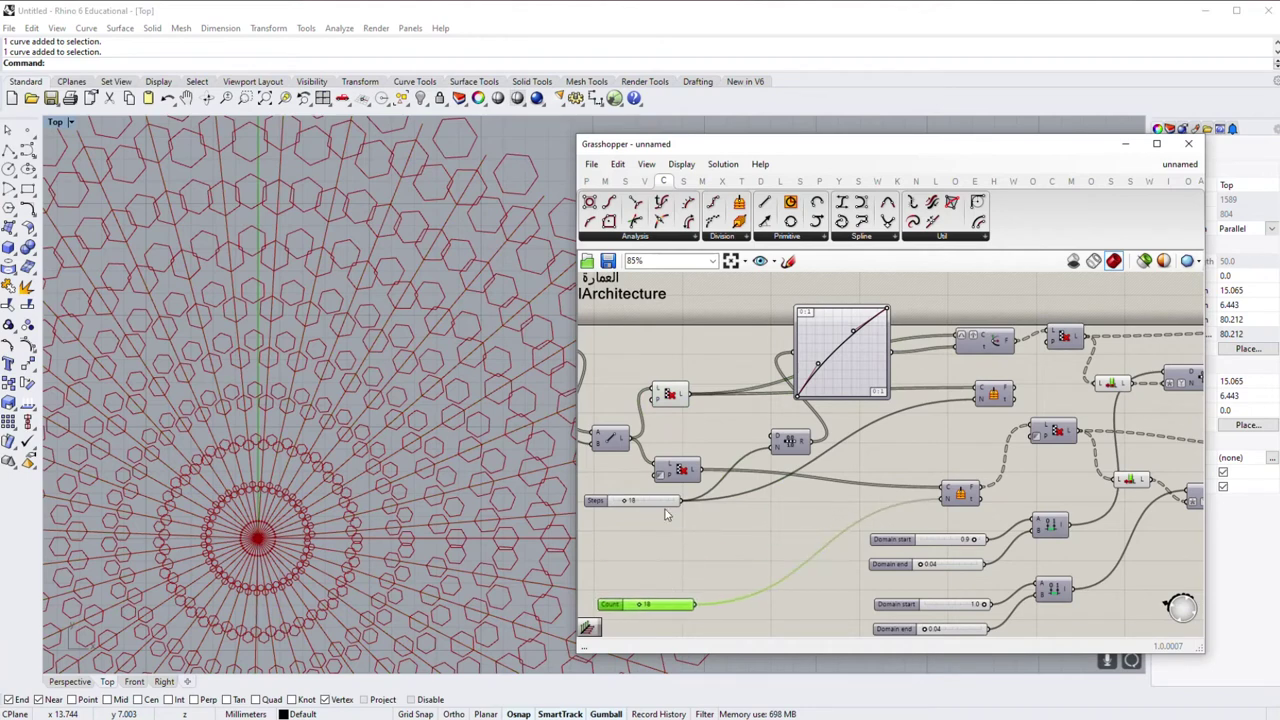
{"action": "left_click_drag", "start_coordinate": [600, 500], "coordinate": [595, 517]}
{"action": "left_click_drag", "start_coordinate": [790, 440], "coordinate": [746, 386]}
{"action": "mouse_move", "coordinate": [866, 390]}
{"action": "left_mouse_down"}
{"action": "mouse_move", "coordinate": [882, 412]}
{"action": "mouse_move", "coordinate": [869, 413]}
{"action": "left_mouse_up"}
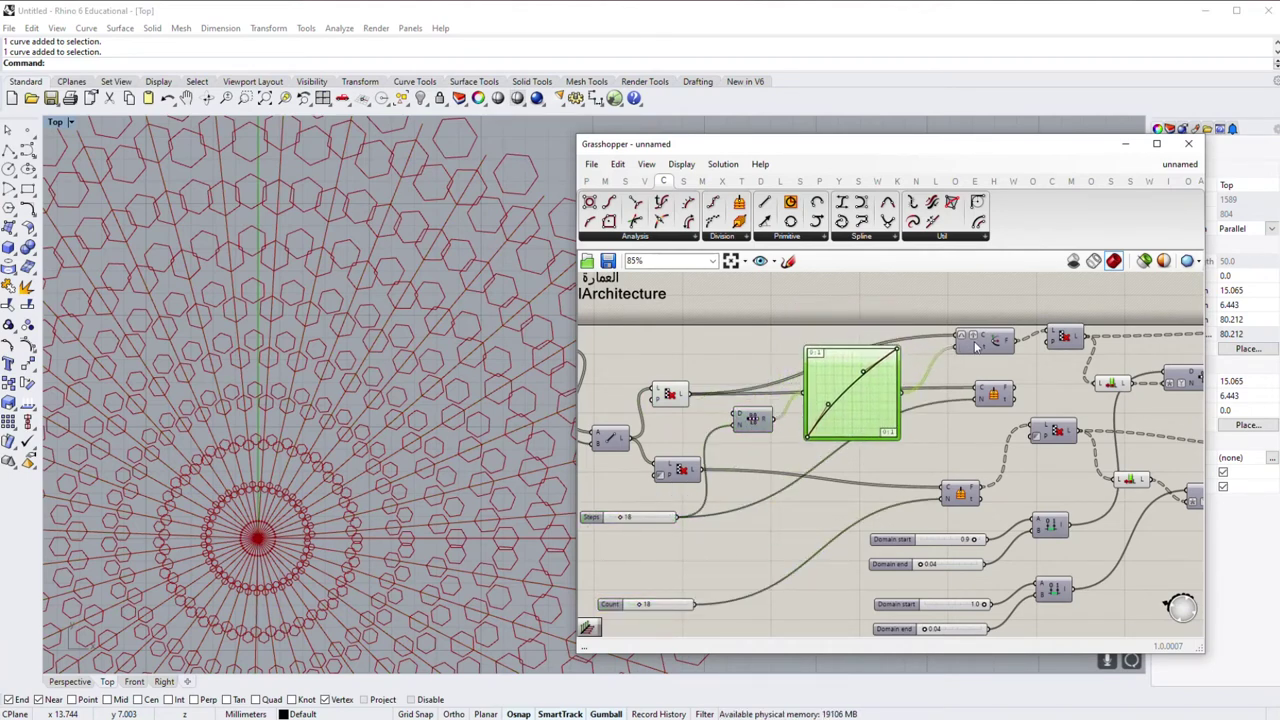
{"action": "right_click_drag", "start_coordinate": [752, 425], "coordinate": [748, 393]}
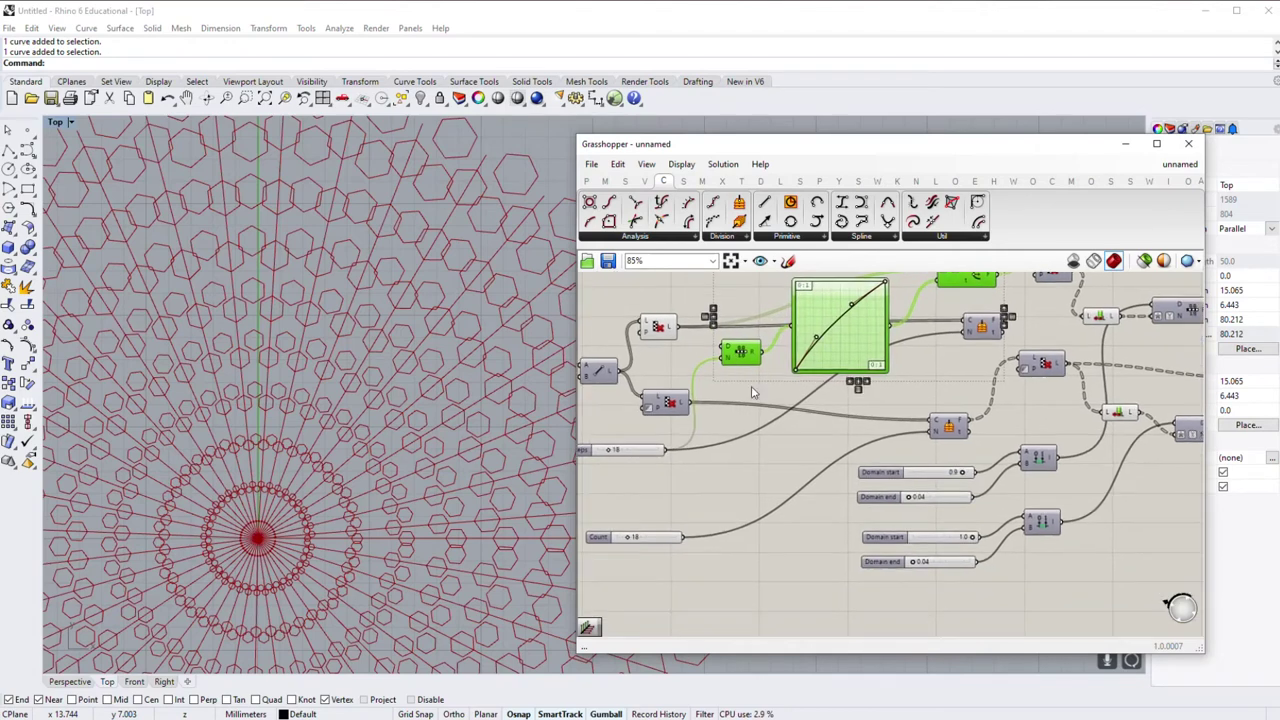
Step: Duplicate the Graph Mapper and place the copy below the original
{"action": "left_click_drag", "start_coordinate": [852, 363], "coordinate": [839, 478], "text": "alt"}
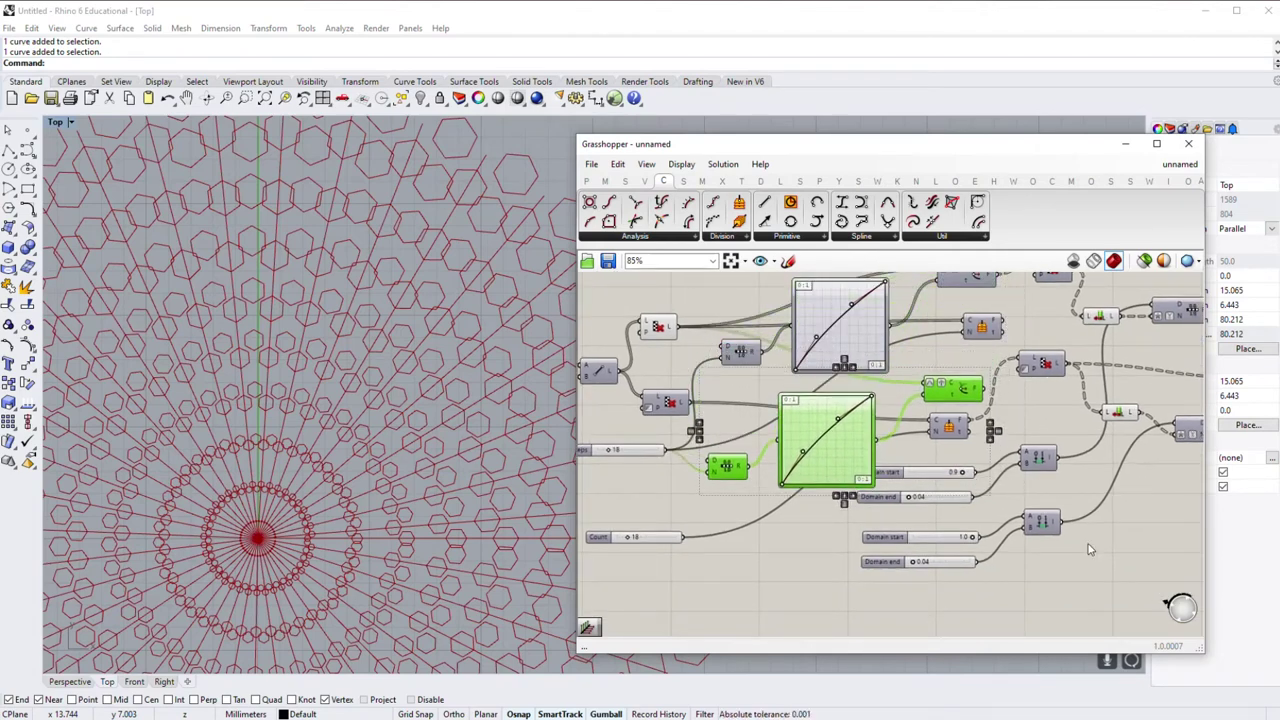
{"action": "left_click_drag", "start_coordinate": [1121, 587], "coordinate": [928, 460]}
{"action": "left_click_drag", "start_coordinate": [1034, 466], "coordinate": [1076, 550]}
{"action": "left_click", "coordinate": [967, 490]}
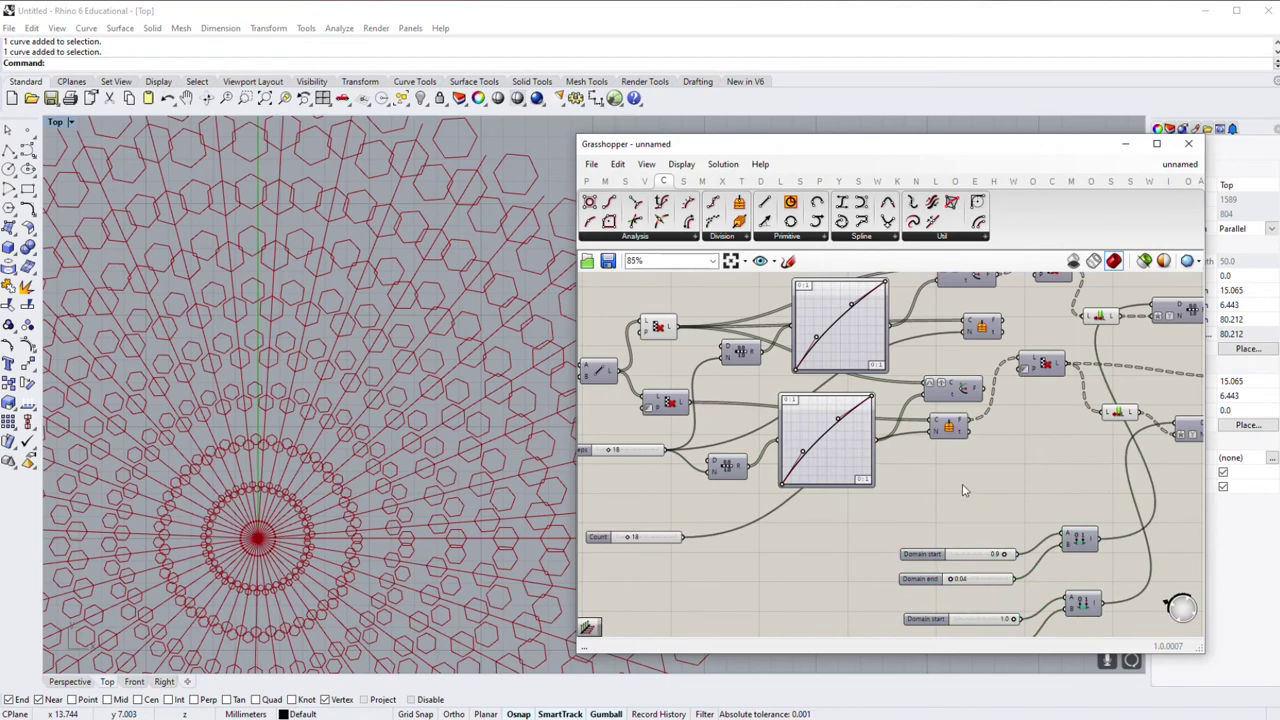
{"action": "right_click_drag", "start_coordinate": [851, 439], "coordinate": [921, 474]}
{"action": "left_click_drag", "start_coordinate": [921, 474], "coordinate": [927, 483]}
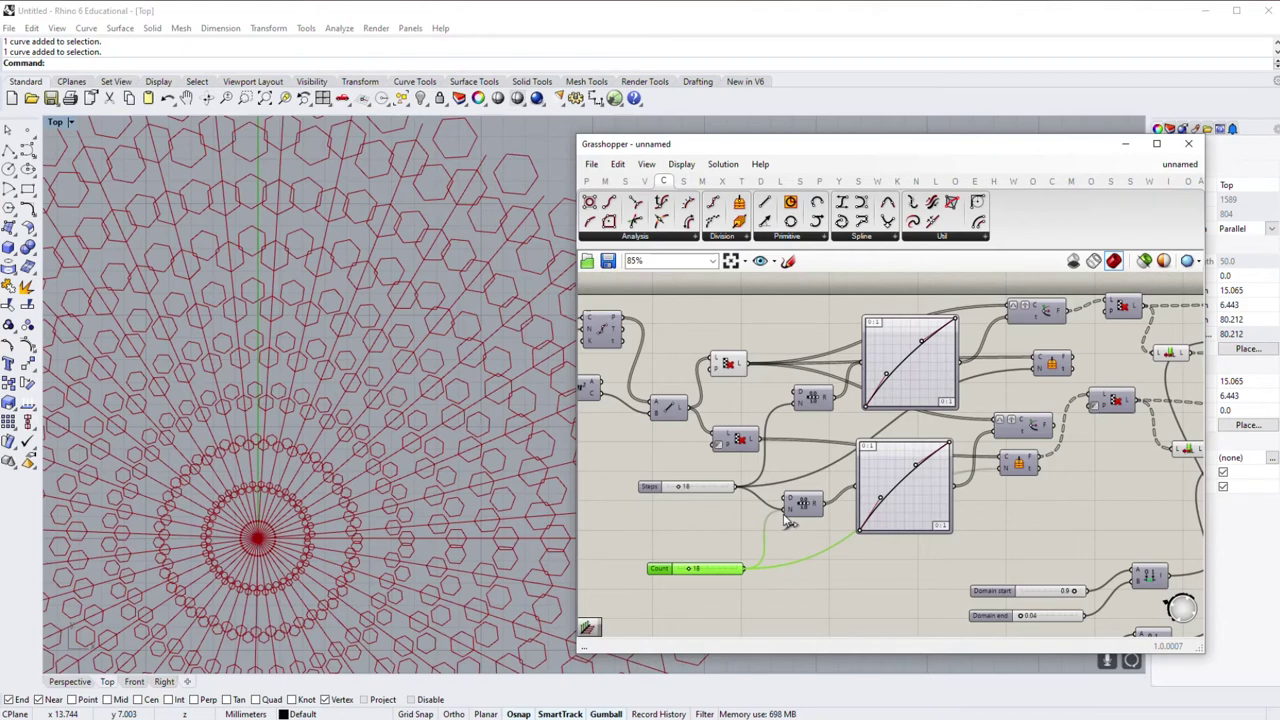
{"action": "right_click_drag", "start_coordinate": [733, 541], "coordinate": [705, 533]}
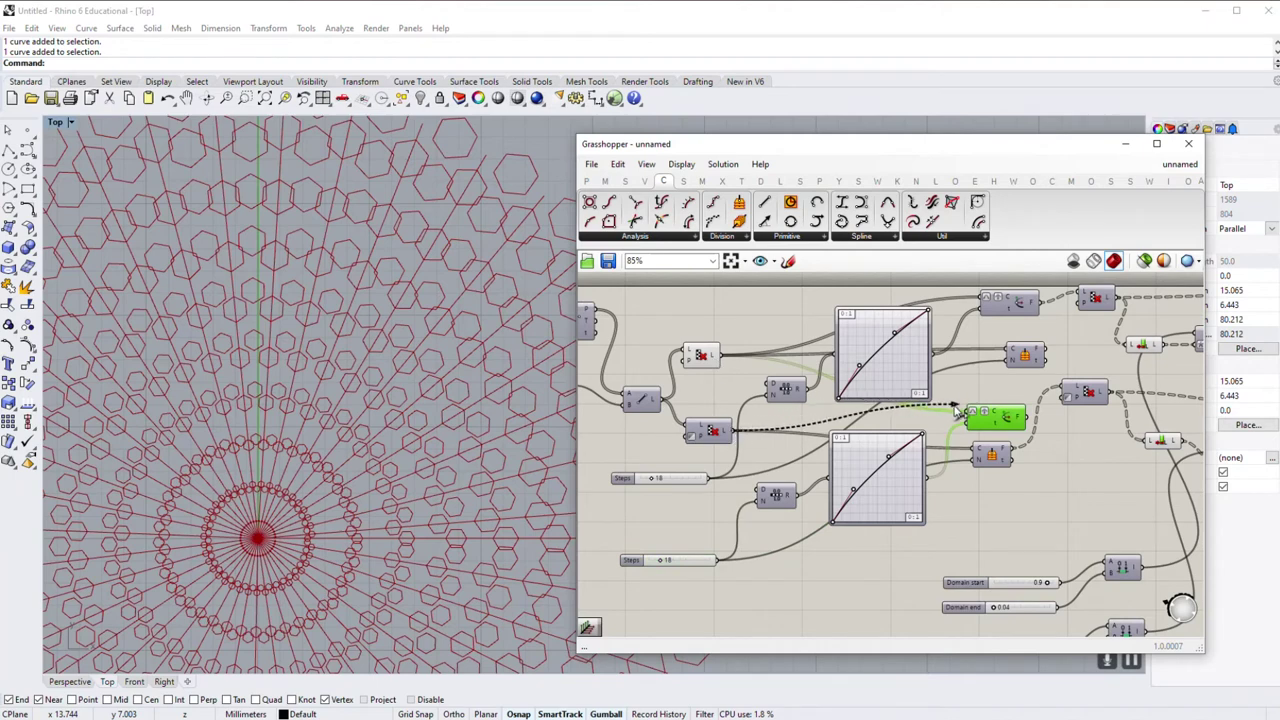
Step: Reposition the upper and lower Graph Mappers and move the Cull component down-right
{"action": "right_click_drag", "start_coordinate": [895, 385], "coordinate": [820, 403]}
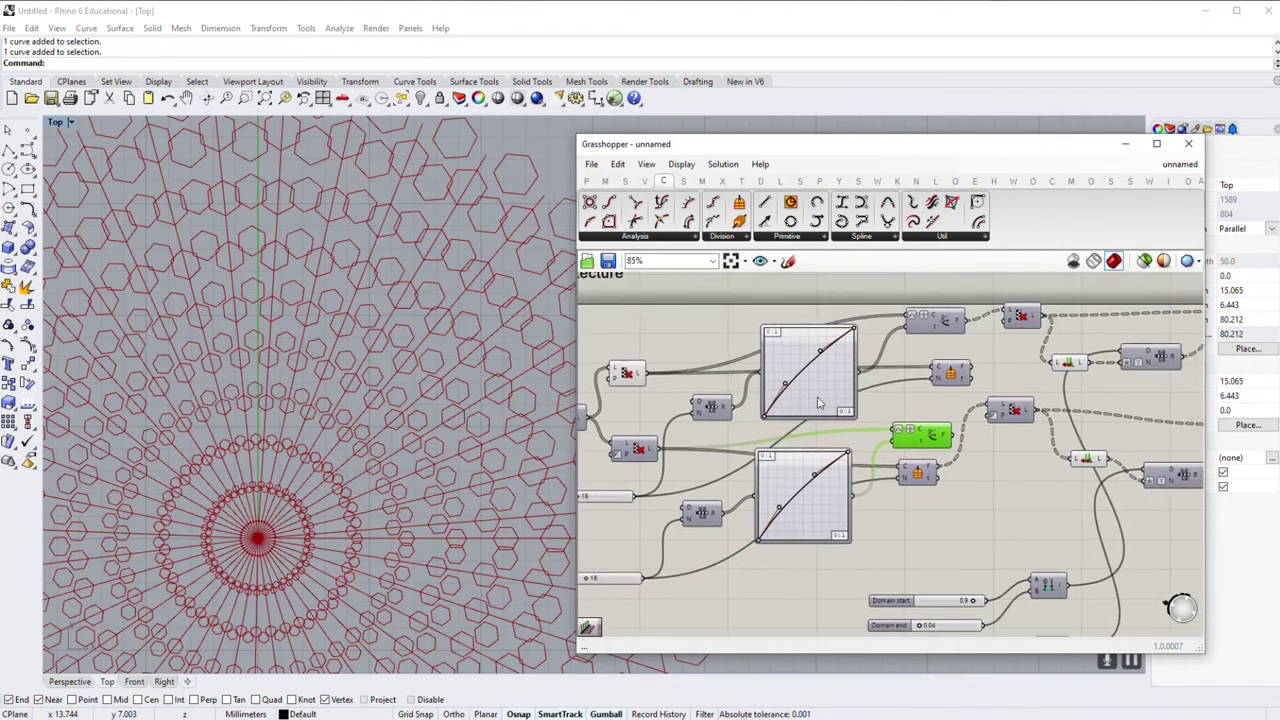
{"action": "left_click_drag", "start_coordinate": [812, 385], "coordinate": [810, 372]}
{"action": "left_click_drag", "start_coordinate": [921, 485], "coordinate": [926, 494]}
{"action": "left_click_drag", "start_coordinate": [830, 470], "coordinate": [850, 495]}
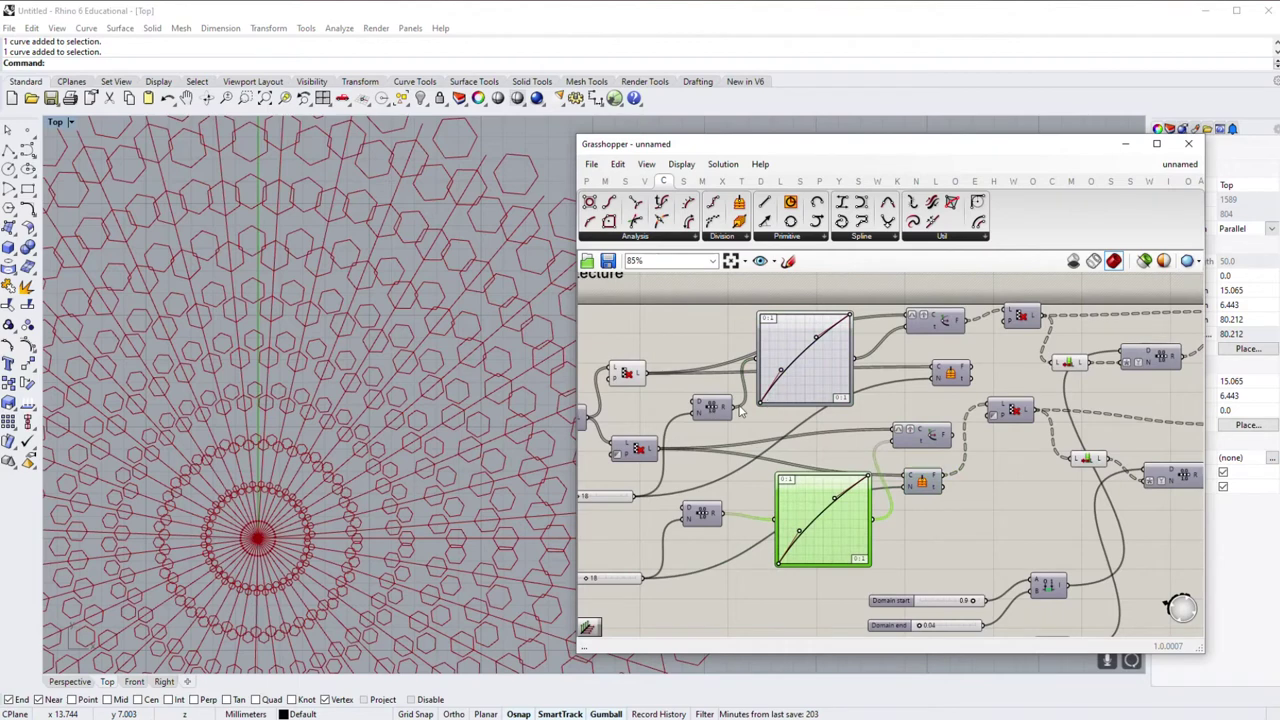
{"action": "right_click_drag", "start_coordinate": [935, 437], "coordinate": [868, 463]}
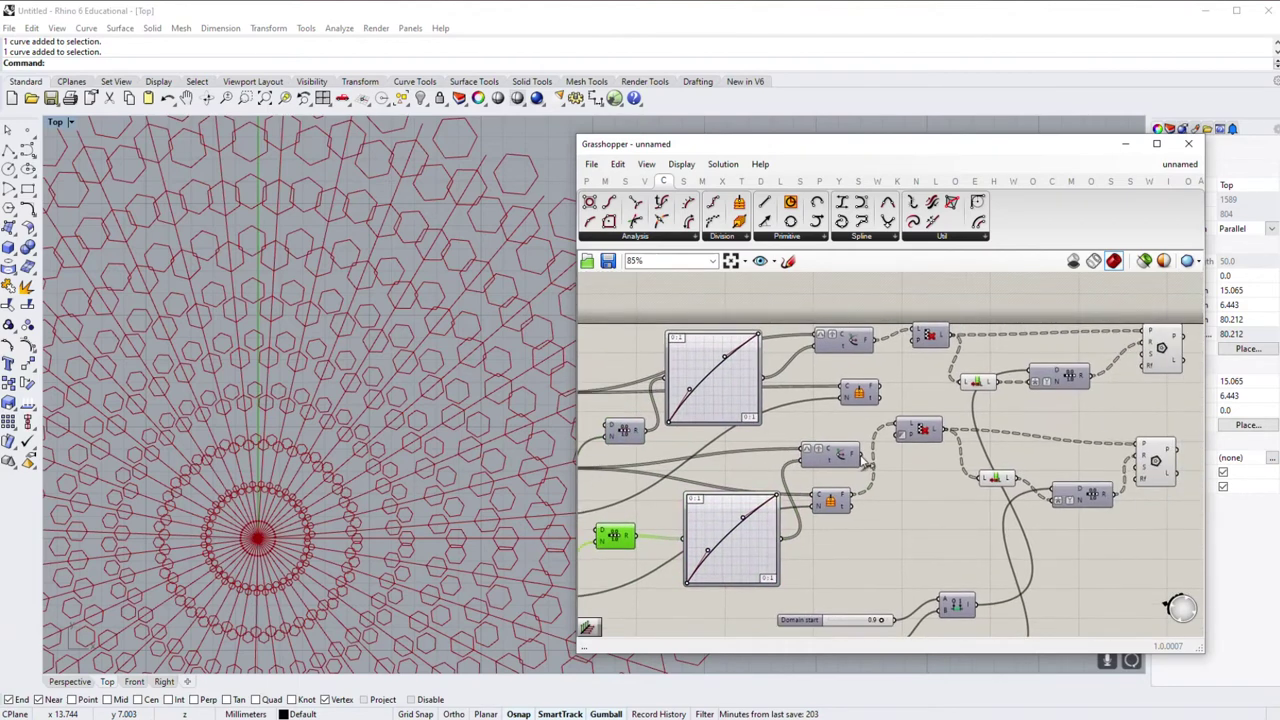
{"action": "left_click_drag", "start_coordinate": [908, 428], "coordinate": [920, 447]}
{"action": "right_click_drag", "start_coordinate": [781, 490], "coordinate": [868, 466]}
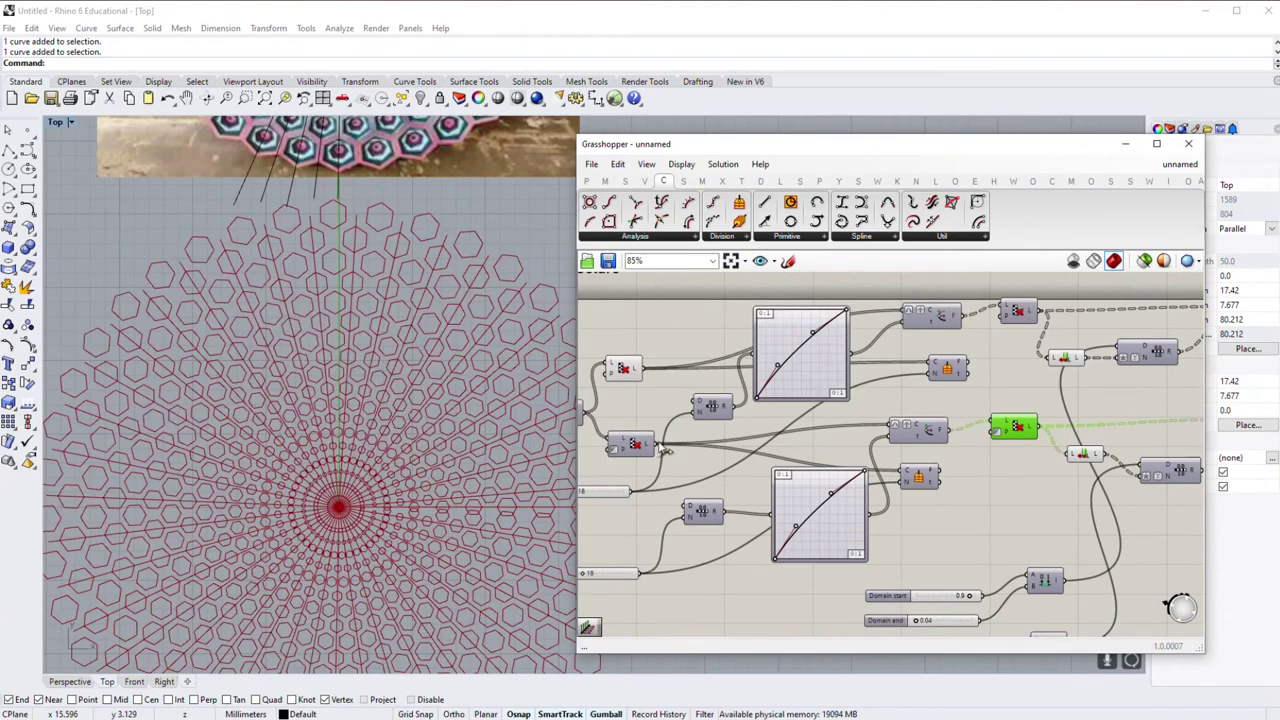
Step: Reshape the lower Graph Mapper curve so the hexagons shrink toward the centre
{"action": "scroll", "coordinate": [808, 520], "scroll_direction": "up", "scroll_amount": 3}
{"action": "left_click_drag", "start_coordinate": [785, 535], "coordinate": [788, 537]}
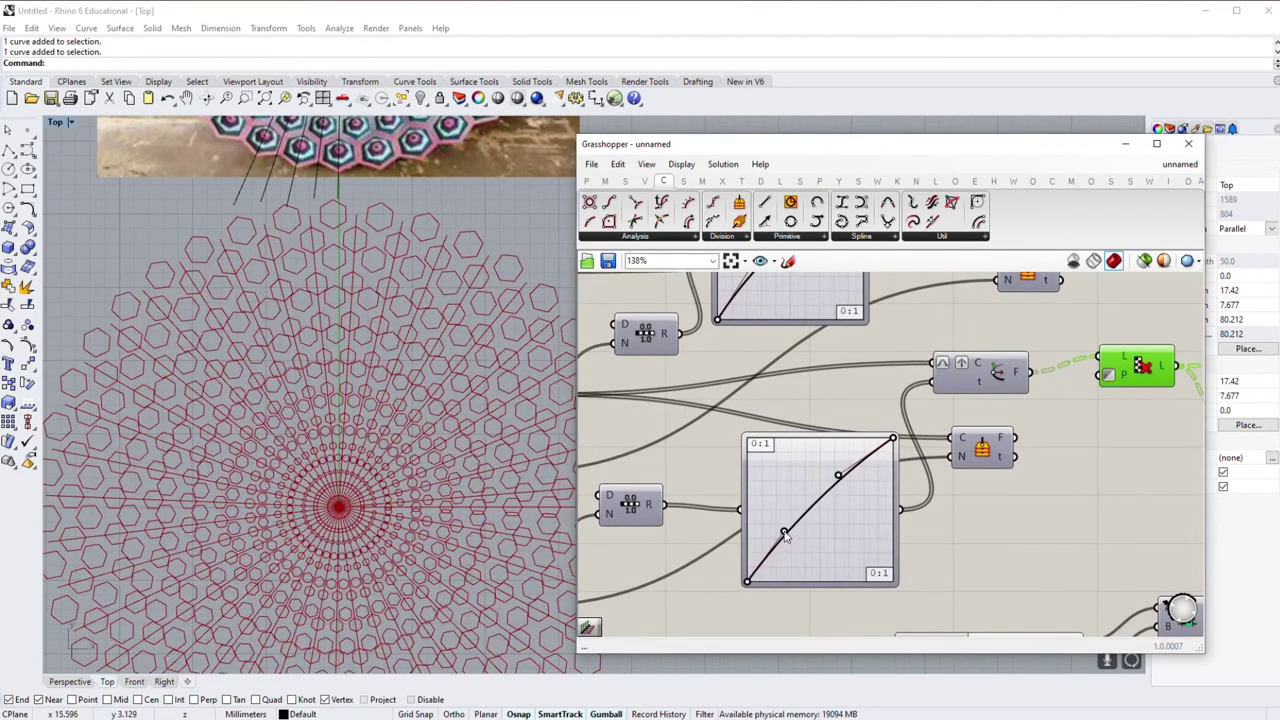
{"action": "left_click_drag", "start_coordinate": [840, 481], "coordinate": [841, 477]}
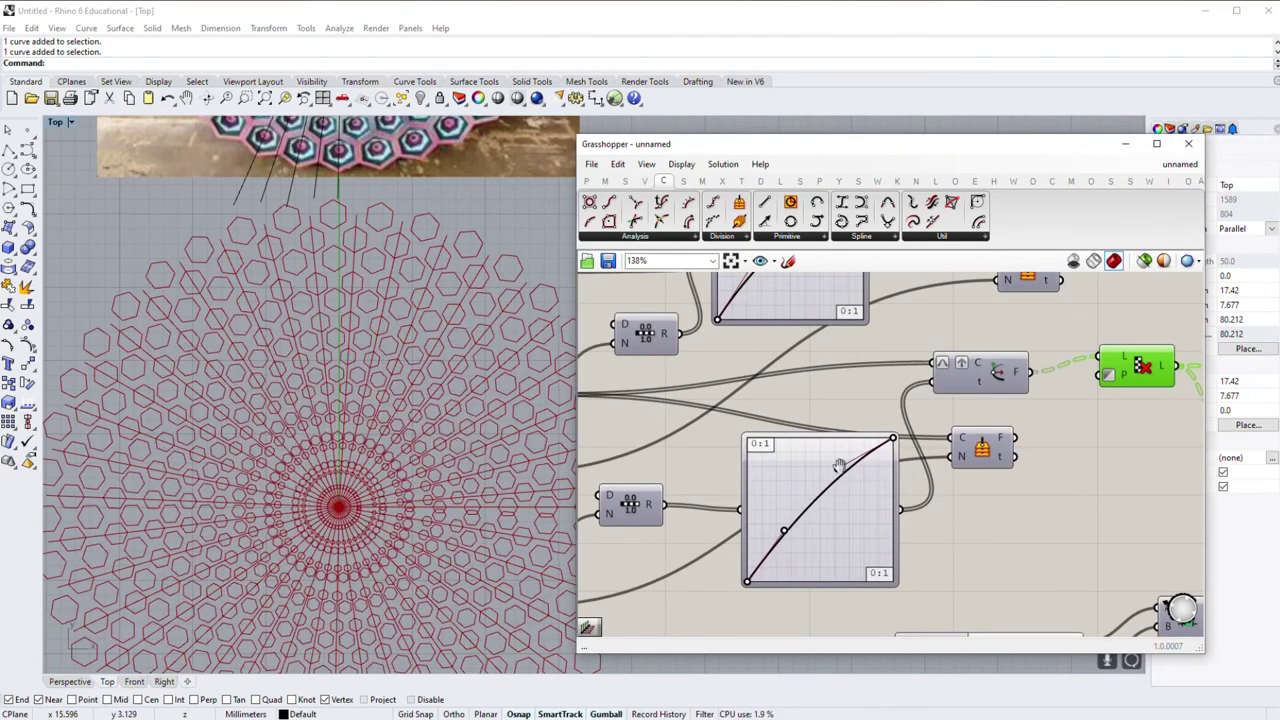
{"action": "right_click_drag", "start_coordinate": [838, 440], "coordinate": [844, 518]}
{"action": "left_click_drag", "start_coordinate": [761, 333], "coordinate": [766, 345]}
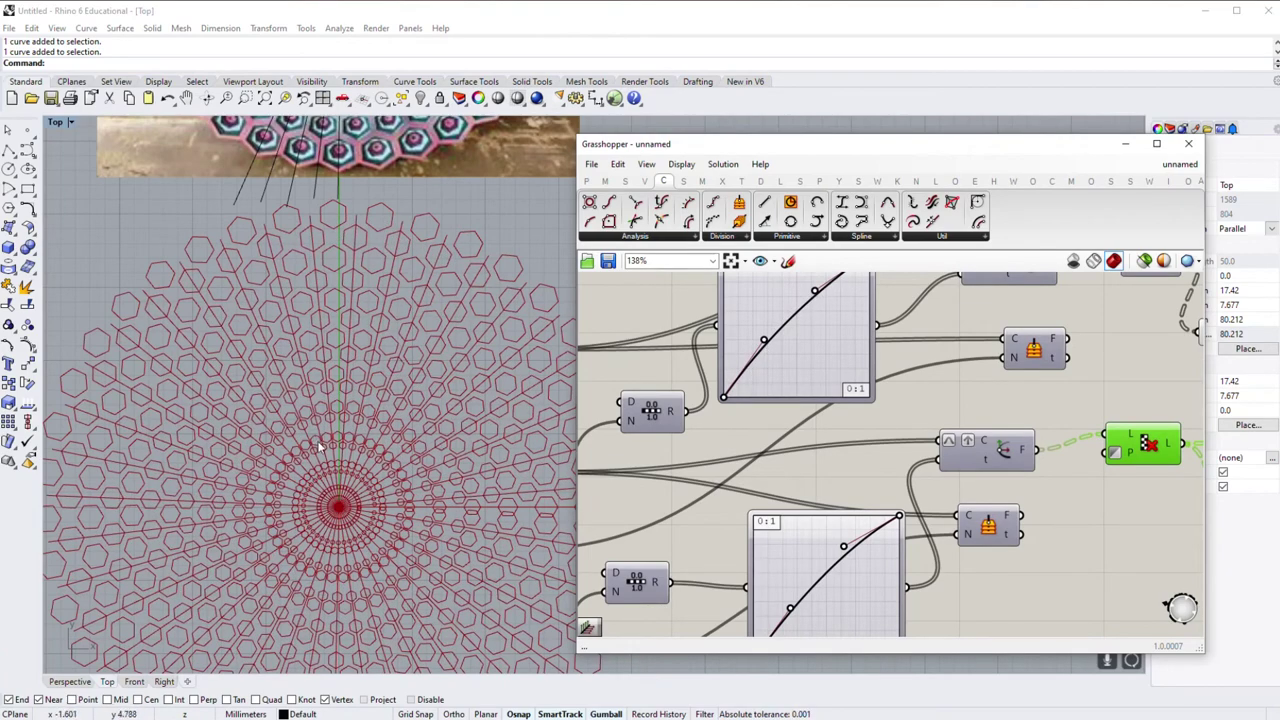
{"action": "scroll", "coordinate": [610, 460], "scroll_direction": "down", "scroll_amount": 4}
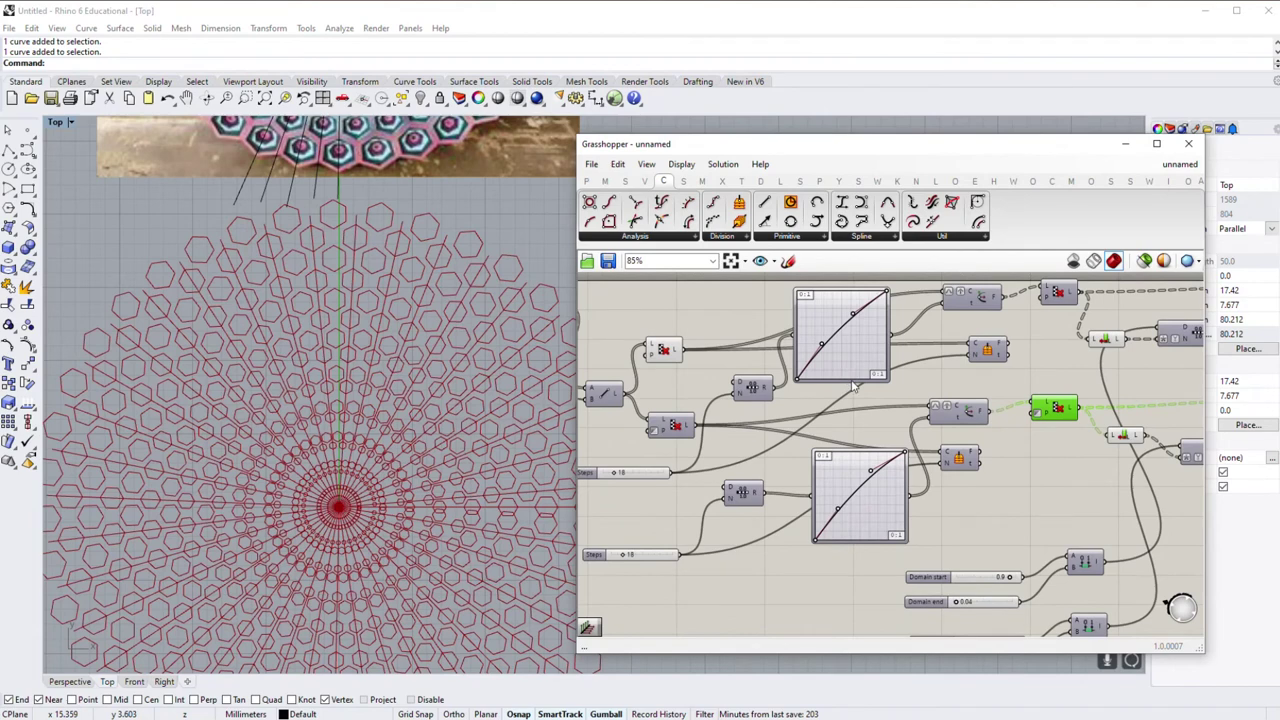
Step: Delete the duplicate Steps slider and move Divide Domain beside the remaining Steps slider
{"action": "left_click", "coordinate": [800, 430]}
{"action": "right_click_drag", "start_coordinate": [697, 537], "coordinate": [699, 525]}
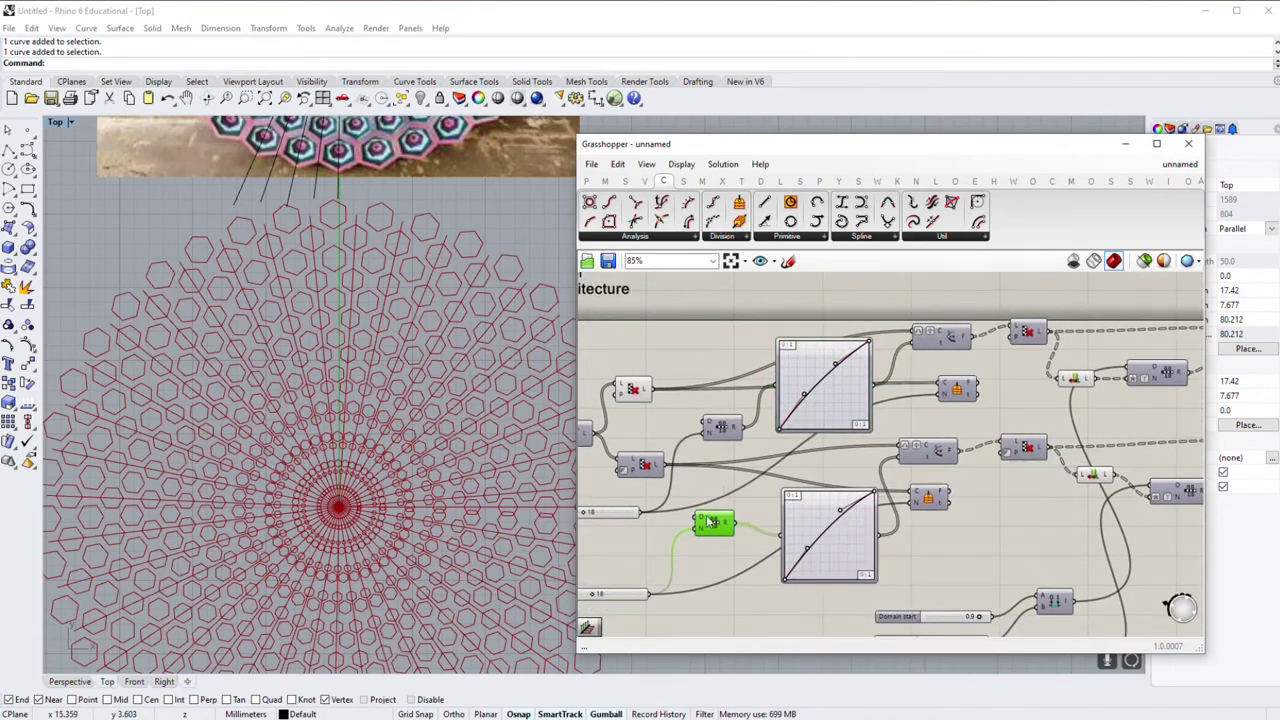
{"action": "right_click_drag", "start_coordinate": [726, 508], "coordinate": [758, 440]}
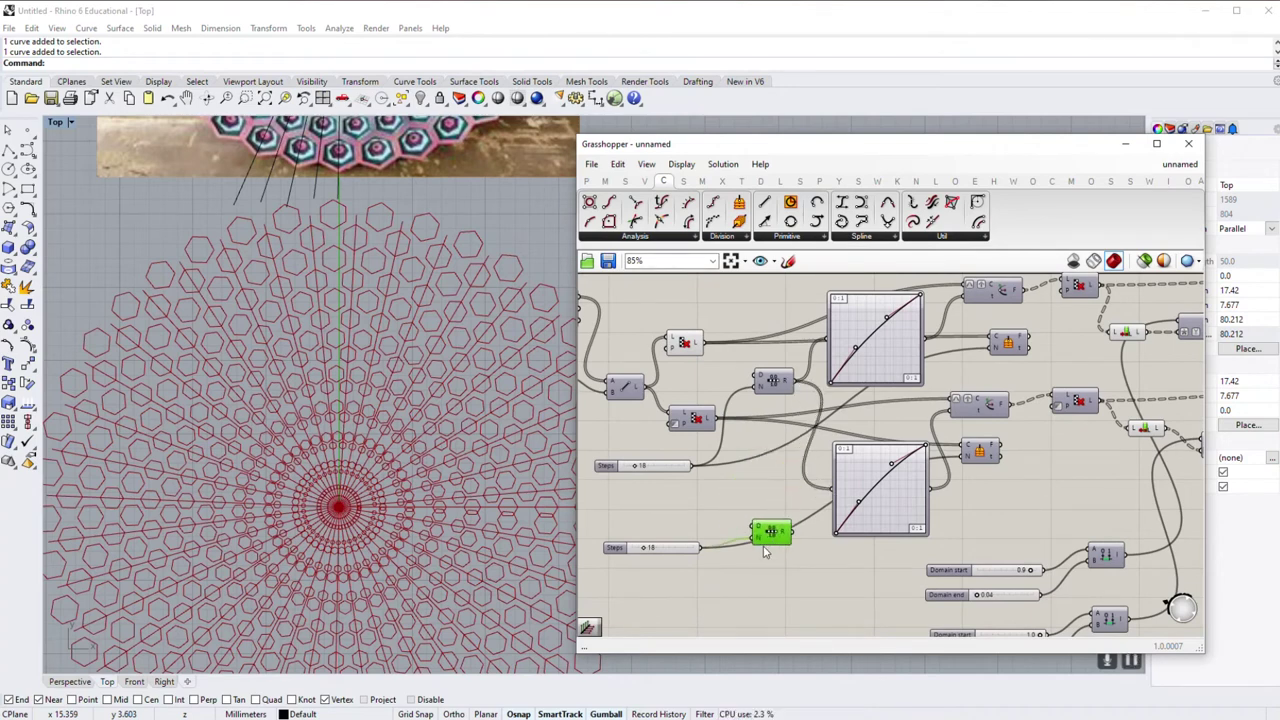
{"action": "left_click_drag", "start_coordinate": [752, 506], "coordinate": [630, 590]}
{"action": "key", "text": "Delete"}
{"action": "left_click_drag", "start_coordinate": [772, 534], "coordinate": [772, 412]}
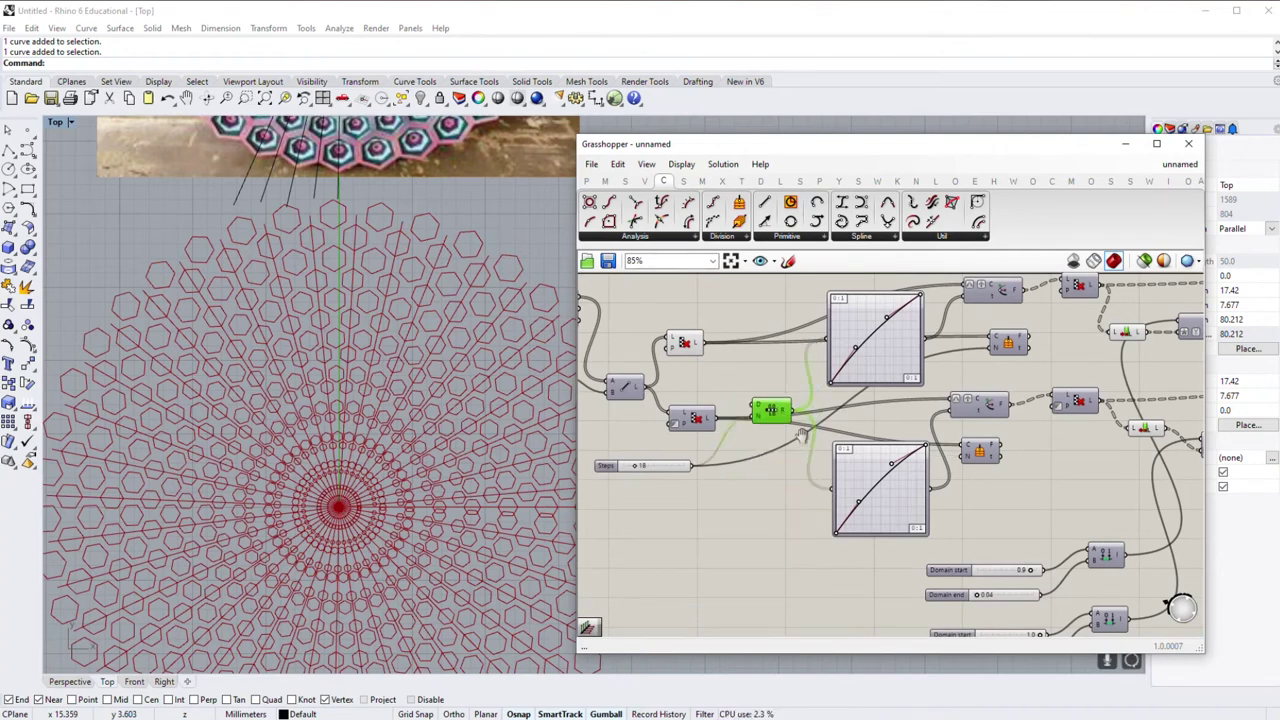
Step: Delete the redundant lower Graph Mapper and move the remaining one down
{"action": "right_click_drag", "start_coordinate": [801, 437], "coordinate": [751, 495]}
{"action": "left_click", "coordinate": [825, 540]}
{"action": "left_click", "coordinate": [819, 400]}
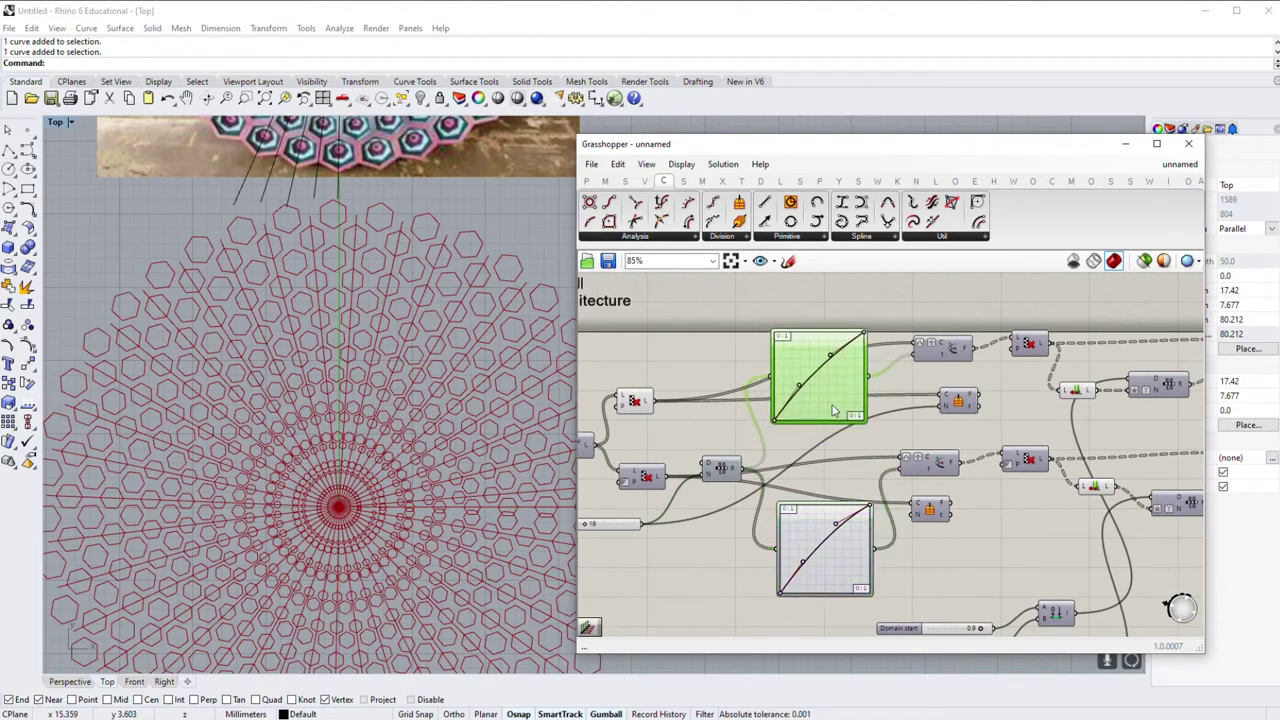
{"action": "left_click", "coordinate": [848, 508]}
{"action": "key", "text": "Delete"}
{"action": "mouse_move", "coordinate": [838, 422]}
{"action": "left_mouse_down"}
{"action": "mouse_move", "coordinate": [838, 480]}
{"action": "mouse_move", "coordinate": [903, 462]}
{"action": "left_mouse_up"}
Step: Wire the remaining Graph Mapper output to the orphaned components
{"action": "scroll", "coordinate": [793, 480], "scroll_direction": "up", "scroll_amount": 3}
{"action": "left_click_drag", "start_coordinate": [800, 455], "coordinate": [818, 428]}
{"action": "scroll", "coordinate": [818, 430], "scroll_direction": "down", "scroll_amount": 2}
{"action": "left_click", "coordinate": [936, 383]}
{"action": "right_click_drag", "start_coordinate": [936, 383], "coordinate": [1014, 288]}
{"action": "scroll", "coordinate": [824, 463], "scroll_direction": "down", "scroll_amount": 2}
{"action": "scroll", "coordinate": [740, 436], "scroll_direction": "down", "scroll_amount": 2}
{"action": "middle_click", "coordinate": [737, 391]}
{"action": "scroll", "coordinate": [447, 326], "scroll_direction": "up", "scroll_amount": 3}
{"action": "scroll", "coordinate": [866, 412], "scroll_direction": "up", "scroll_amount": 3}
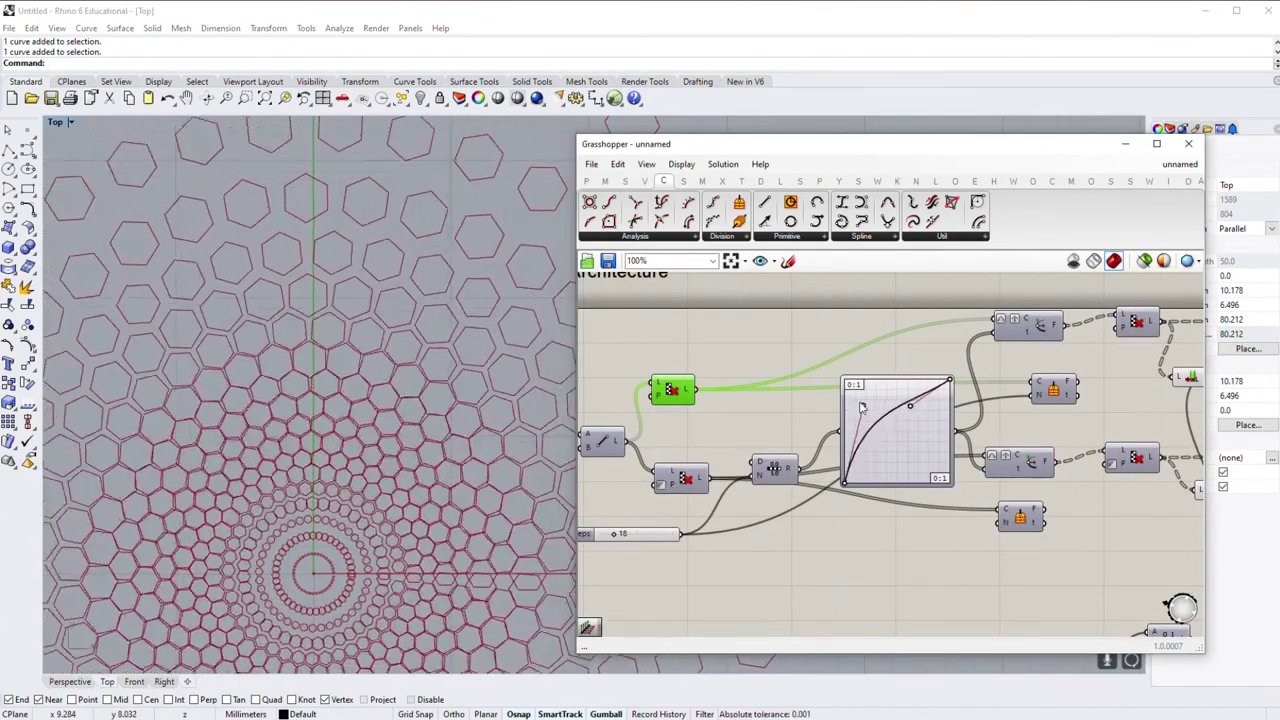
{"action": "scroll", "coordinate": [870, 412], "scroll_direction": "up", "scroll_amount": 1}
Step: Straighten the Graph Mapper curve to change the ring spacing
{"action": "mouse_move", "coordinate": [854, 398]}
{"action": "left_mouse_down"}
{"action": "mouse_move", "coordinate": [885, 431]}
{"action": "mouse_move", "coordinate": [929, 392]}
{"action": "left_mouse_up"}
{"action": "scroll", "coordinate": [915, 423], "scroll_direction": "up", "scroll_amount": 2}
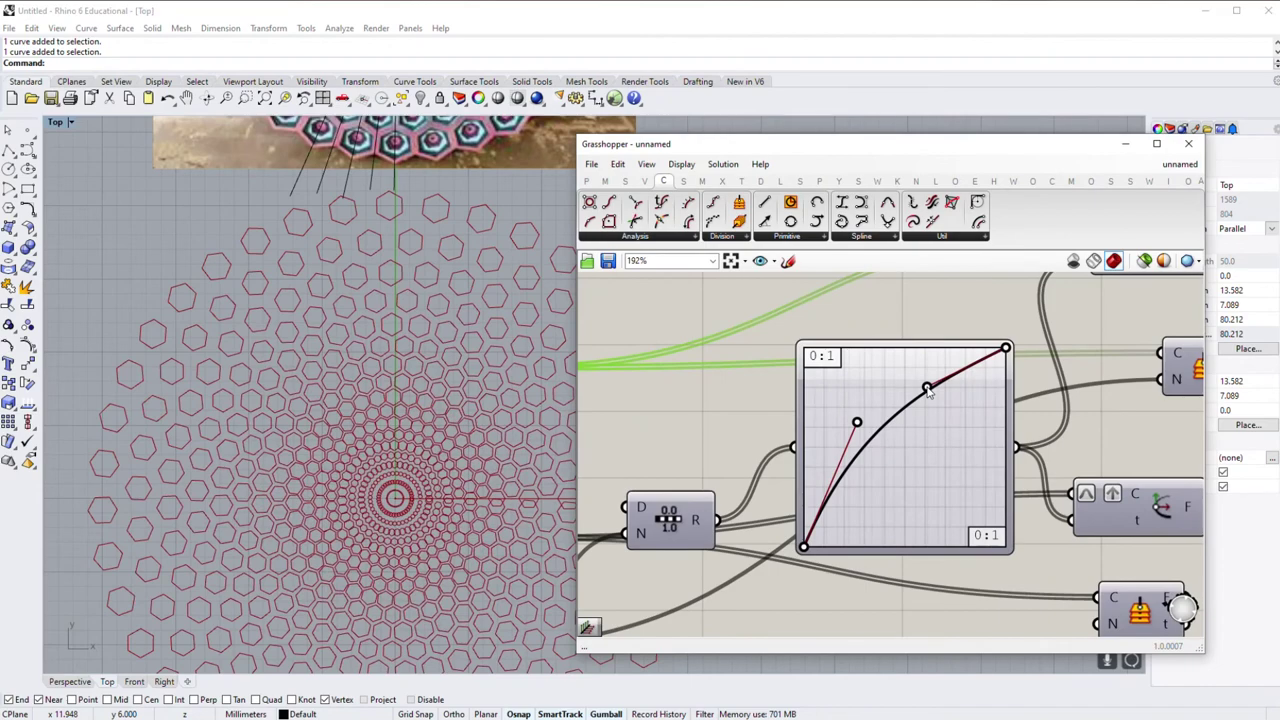
{"action": "scroll", "coordinate": [822, 374], "scroll_direction": "down", "scroll_amount": 4}
{"action": "scroll", "coordinate": [800, 500], "scroll_direction": "up", "scroll_amount": 3}
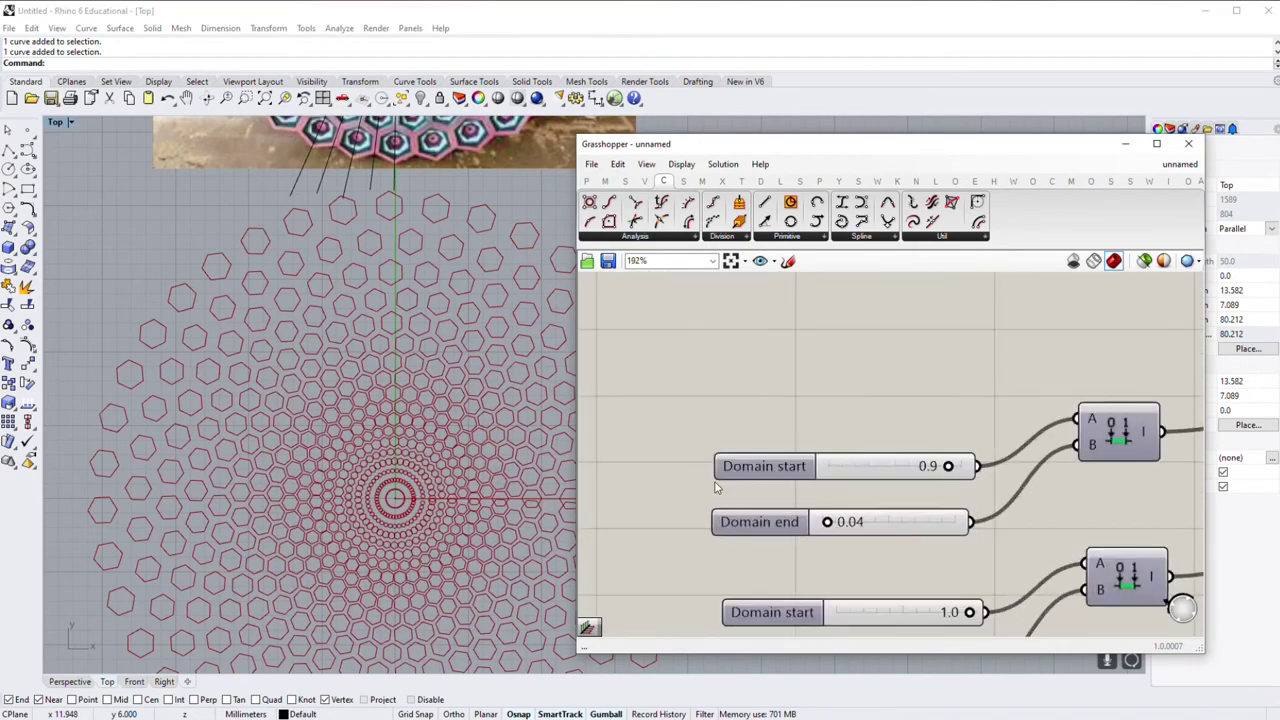
{"action": "scroll", "coordinate": [395, 476], "scroll_direction": "up", "scroll_amount": 3}
{"action": "scroll", "coordinate": [395, 476], "scroll_direction": "up", "scroll_amount": 2}
{"action": "scroll", "coordinate": [815, 540], "scroll_direction": "up", "scroll_amount": 1}
Step: Lower the Domain end slider value toward zero
{"action": "left_click_drag", "start_coordinate": [817, 540], "coordinate": [817, 540]}
{"action": "scroll", "coordinate": [817, 540], "scroll_direction": "down", "scroll_amount": 3}
{"action": "scroll", "coordinate": [787, 355], "scroll_direction": "up", "scroll_amount": 3}
{"action": "left_click_drag", "start_coordinate": [787, 355], "coordinate": [772, 354]}
{"action": "scroll", "coordinate": [772, 354], "scroll_direction": "down", "scroll_amount": 3}
{"action": "scroll", "coordinate": [760, 390], "scroll_direction": "down", "scroll_amount": 2}
{"action": "scroll", "coordinate": [820, 400], "scroll_direction": "up", "scroll_amount": 2}
{"action": "scroll", "coordinate": [868, 415], "scroll_direction": "up", "scroll_amount": 2}
{"action": "scroll", "coordinate": [786, 387], "scroll_direction": "up", "scroll_amount": 3}
Step: Set the Count slider to 76 and frame the whole hexagon pattern
{"action": "left_click_drag", "start_coordinate": [777, 357], "coordinate": [775, 358]}
{"action": "scroll", "coordinate": [470, 441], "scroll_direction": "down", "scroll_amount": 3}
{"action": "scroll", "coordinate": [470, 441], "scroll_direction": "down", "scroll_amount": 2}
{"action": "right_click_drag", "start_coordinate": [470, 441], "coordinate": [358, 381]}
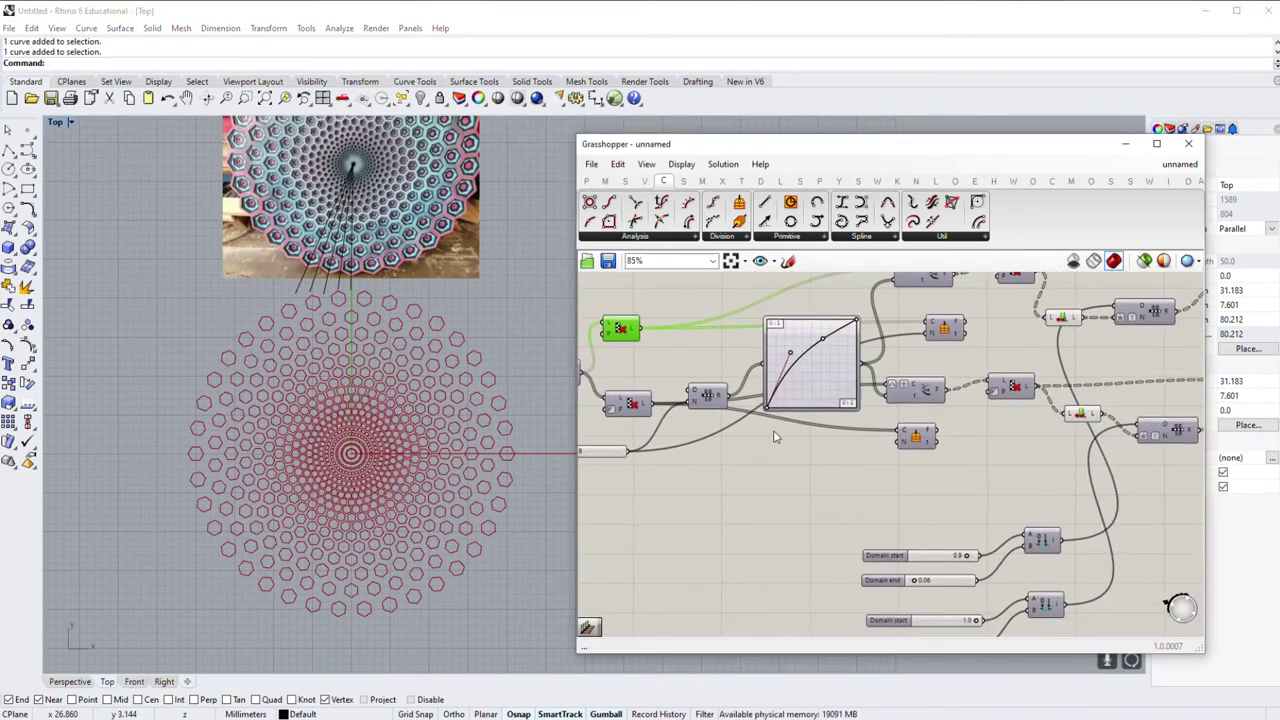
{"action": "scroll", "coordinate": [974, 567], "scroll_direction": "up", "scroll_amount": 4}
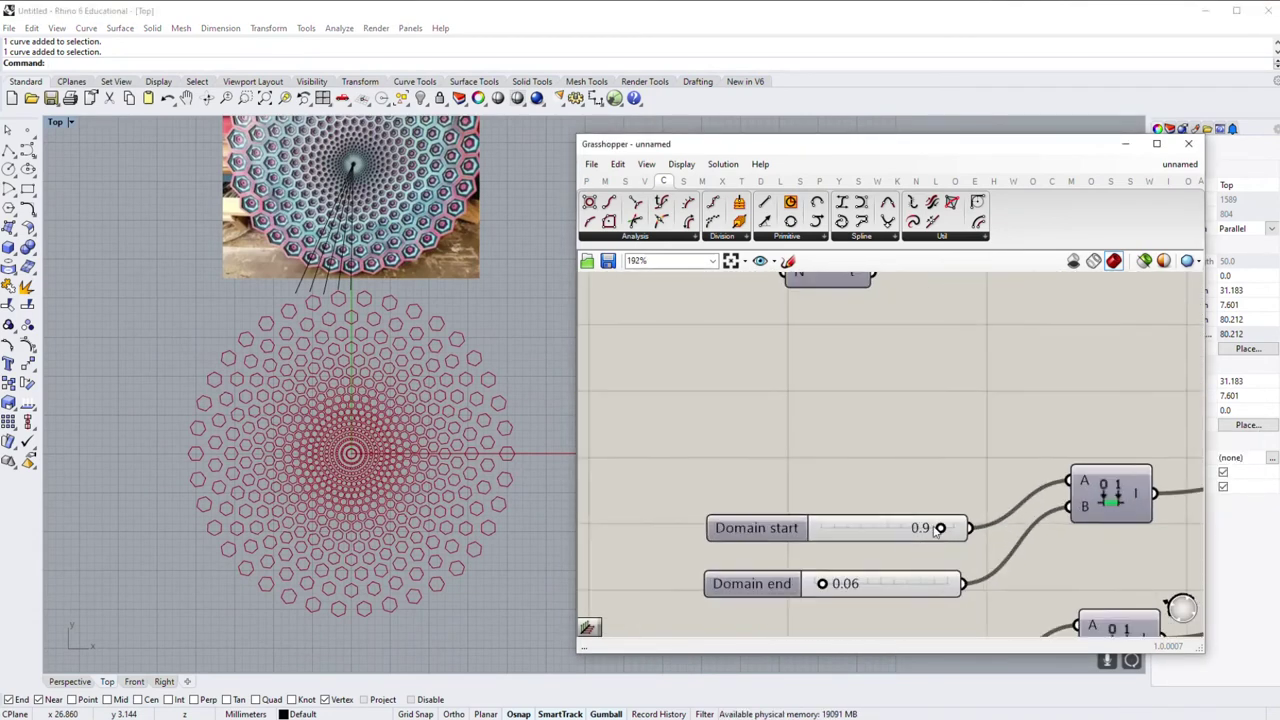
{"action": "scroll", "coordinate": [974, 567], "scroll_direction": "up", "scroll_amount": 2}
Step: Set the Domain start slider to 1.0
{"action": "left_click_drag", "start_coordinate": [951, 529], "coordinate": [966, 529]}
{"action": "scroll", "coordinate": [907, 519], "scroll_direction": "down", "scroll_amount": 3}
{"action": "right_click_drag", "start_coordinate": [907, 519], "coordinate": [907, 362]}
{"action": "scroll", "coordinate": [907, 362], "scroll_direction": "down", "scroll_amount": 2}
{"action": "scroll", "coordinate": [828, 400], "scroll_direction": "up", "scroll_amount": 3}
{"action": "scroll", "coordinate": [828, 400], "scroll_direction": "up", "scroll_amount": 1}
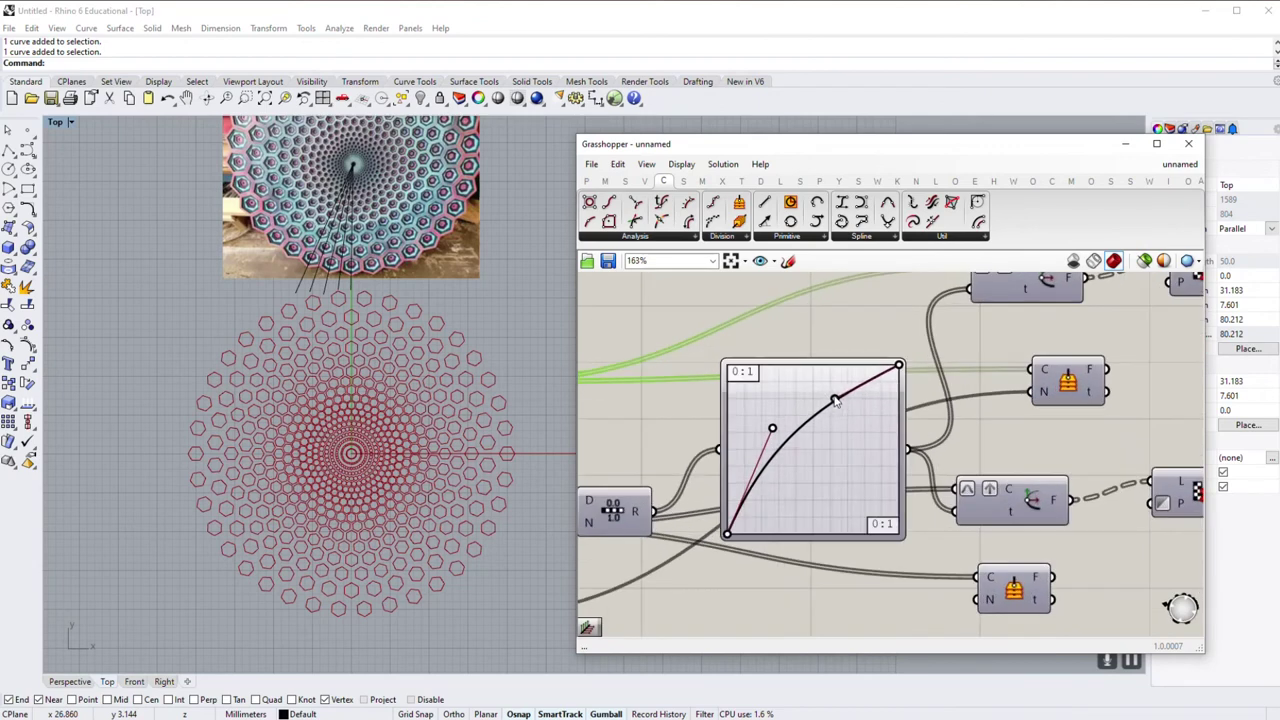
Step: Reshape the Graph Mapper curve again to vary the ring spacing
{"action": "left_click_drag", "start_coordinate": [835, 400], "coordinate": [842, 403]}
{"action": "left_click_drag", "start_coordinate": [773, 428], "coordinate": [780, 453]}
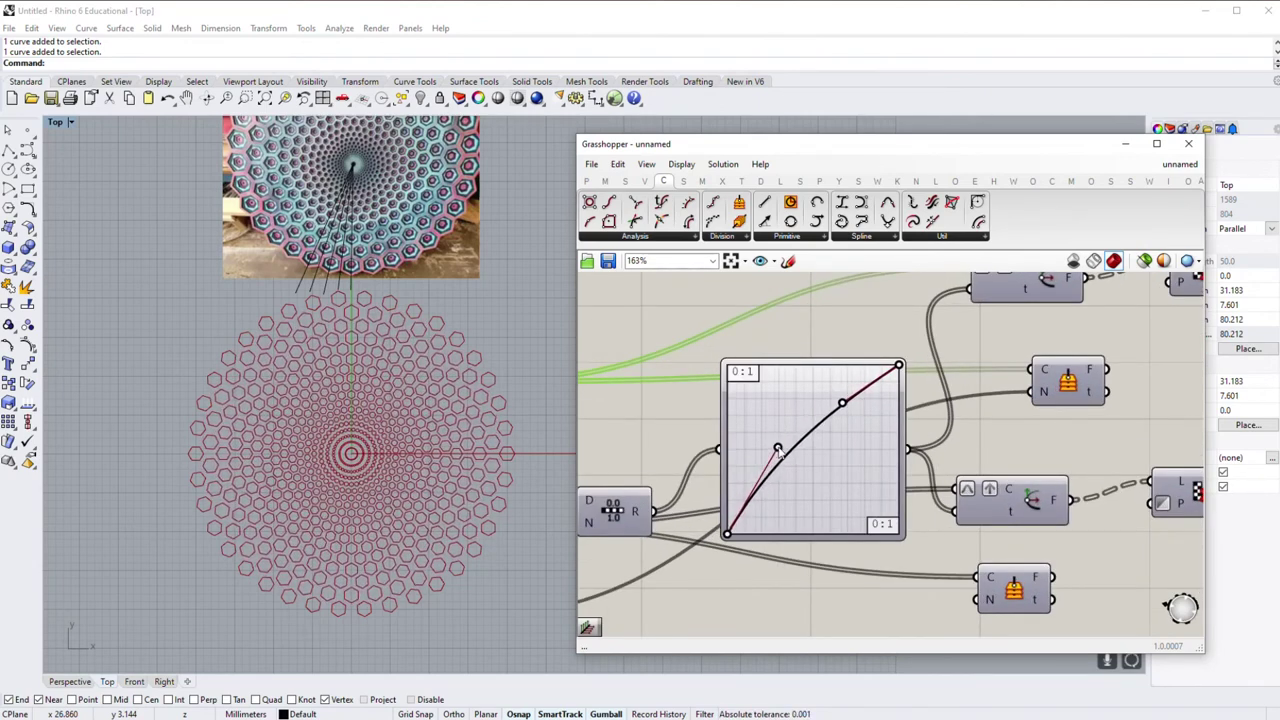
{"action": "scroll", "coordinate": [400, 500], "scroll_direction": "down", "scroll_amount": 2}
{"action": "scroll", "coordinate": [756, 506], "scroll_direction": "down", "scroll_amount": 3}
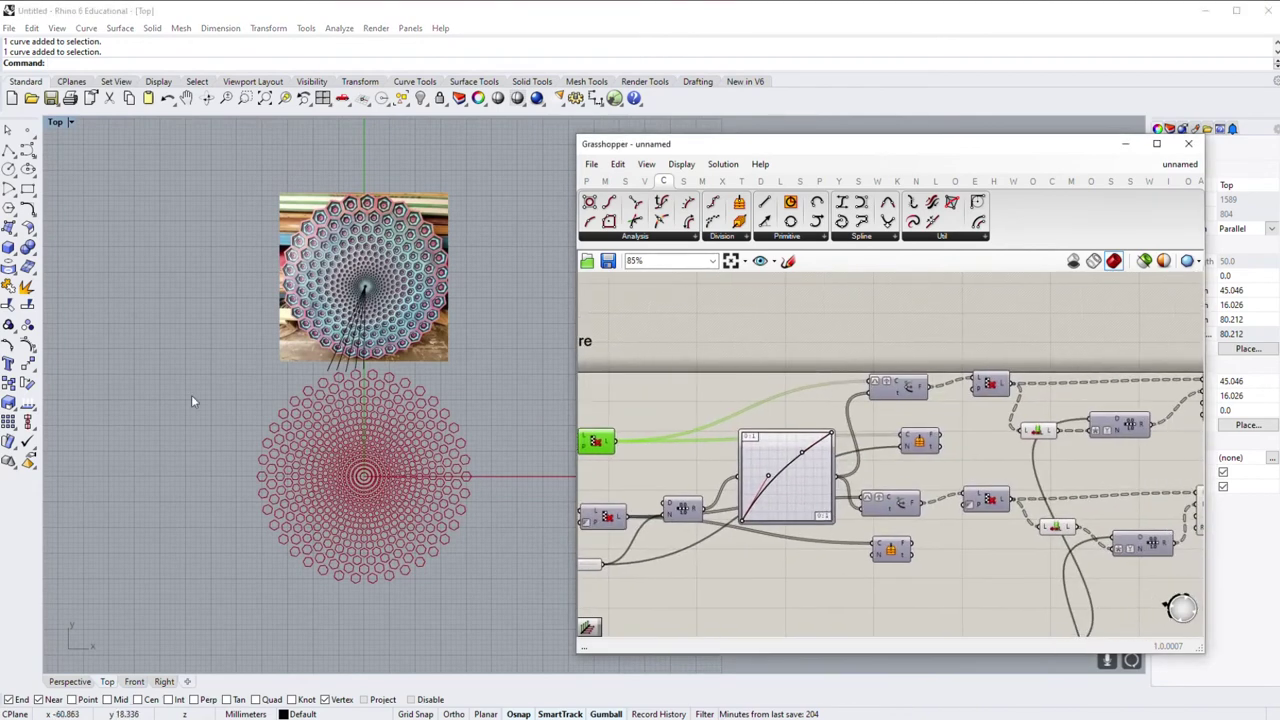
Step: Move the two right-hand component groups further right and tidy the wiring
{"action": "right_click_drag", "start_coordinate": [1094, 477], "coordinate": [769, 440]}
{"action": "left_click_drag", "start_coordinate": [1050, 281], "coordinate": [816, 526]}
{"action": "left_click_drag", "start_coordinate": [885, 388], "coordinate": [1018, 413]}
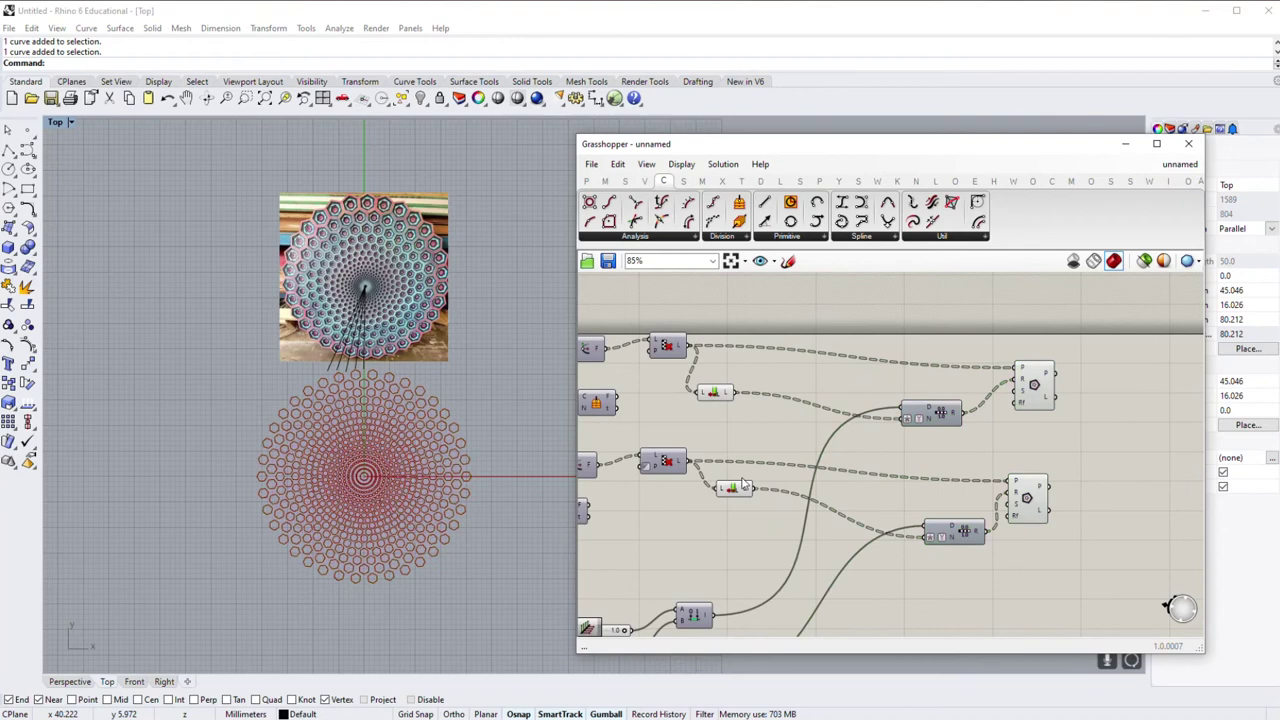
{"action": "left_click_drag", "start_coordinate": [686, 452], "coordinate": [710, 495]}
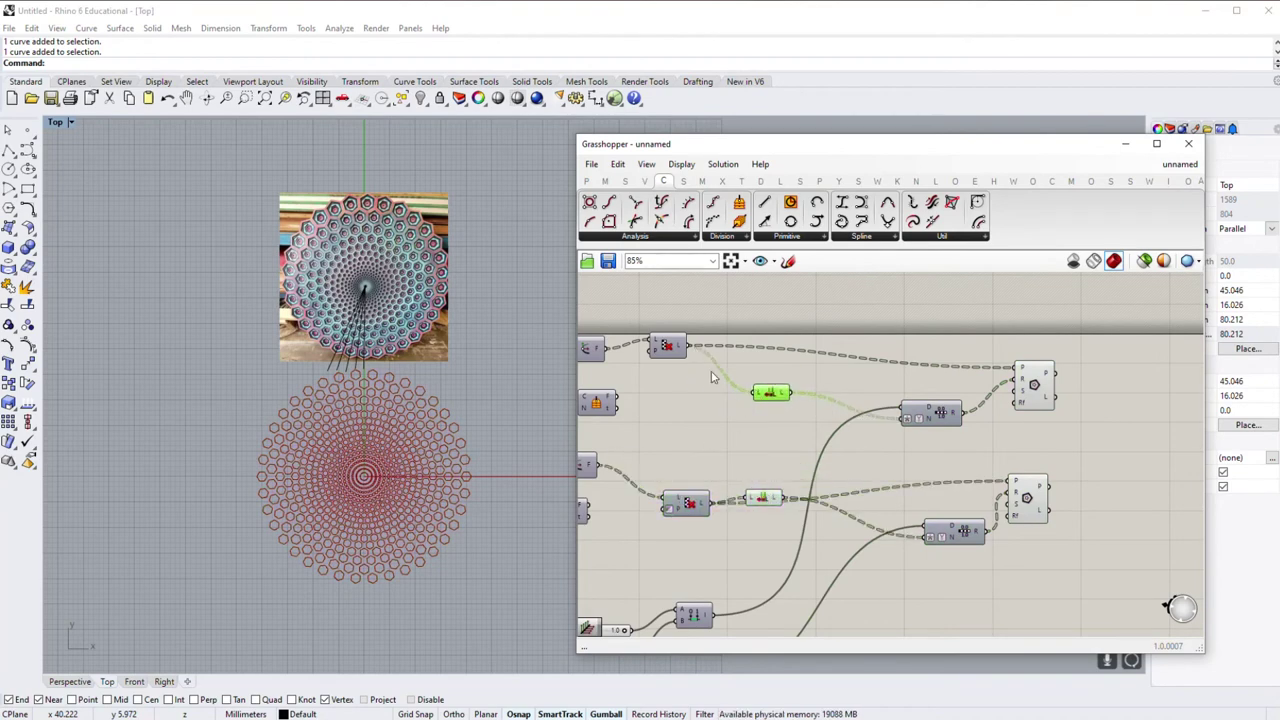
{"action": "left_click_drag", "start_coordinate": [666, 345], "coordinate": [695, 370]}
{"action": "left_click_drag", "start_coordinate": [930, 412], "coordinate": [916, 410]}
{"action": "left_click_drag", "start_coordinate": [953, 530], "coordinate": [926, 528]}
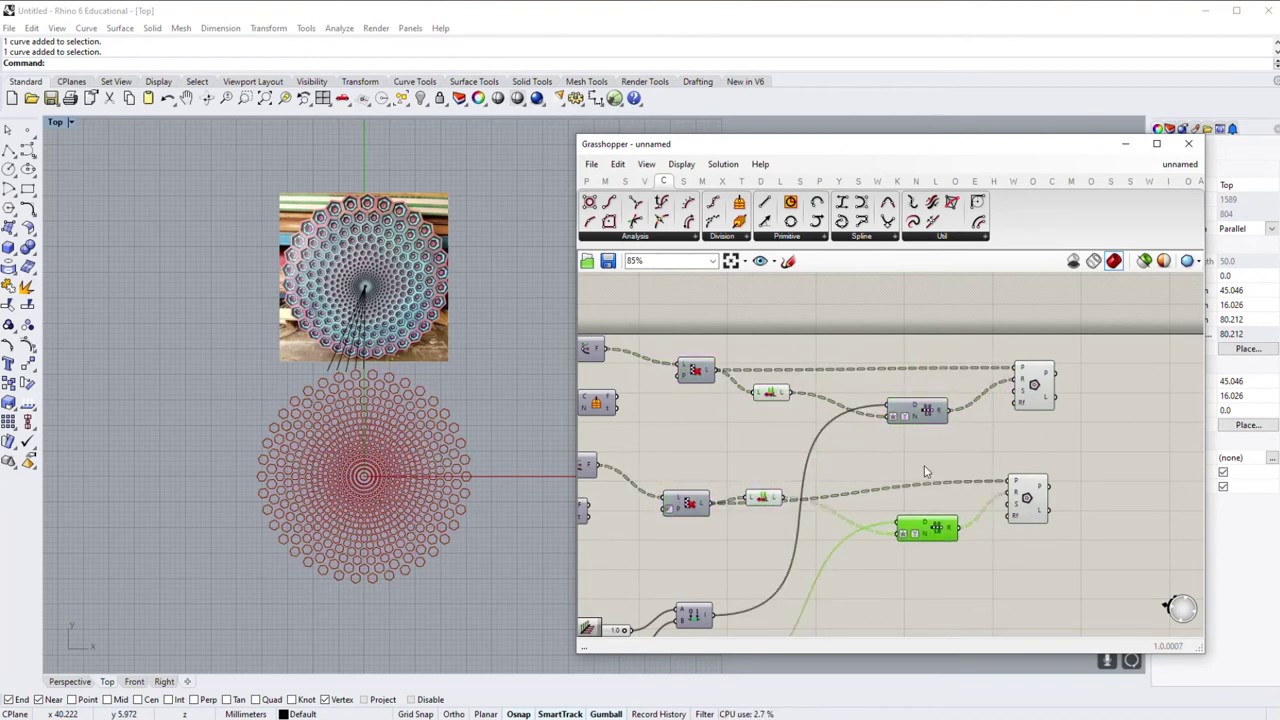
{"action": "scroll", "coordinate": [388, 499], "scroll_direction": "up", "scroll_amount": 5}
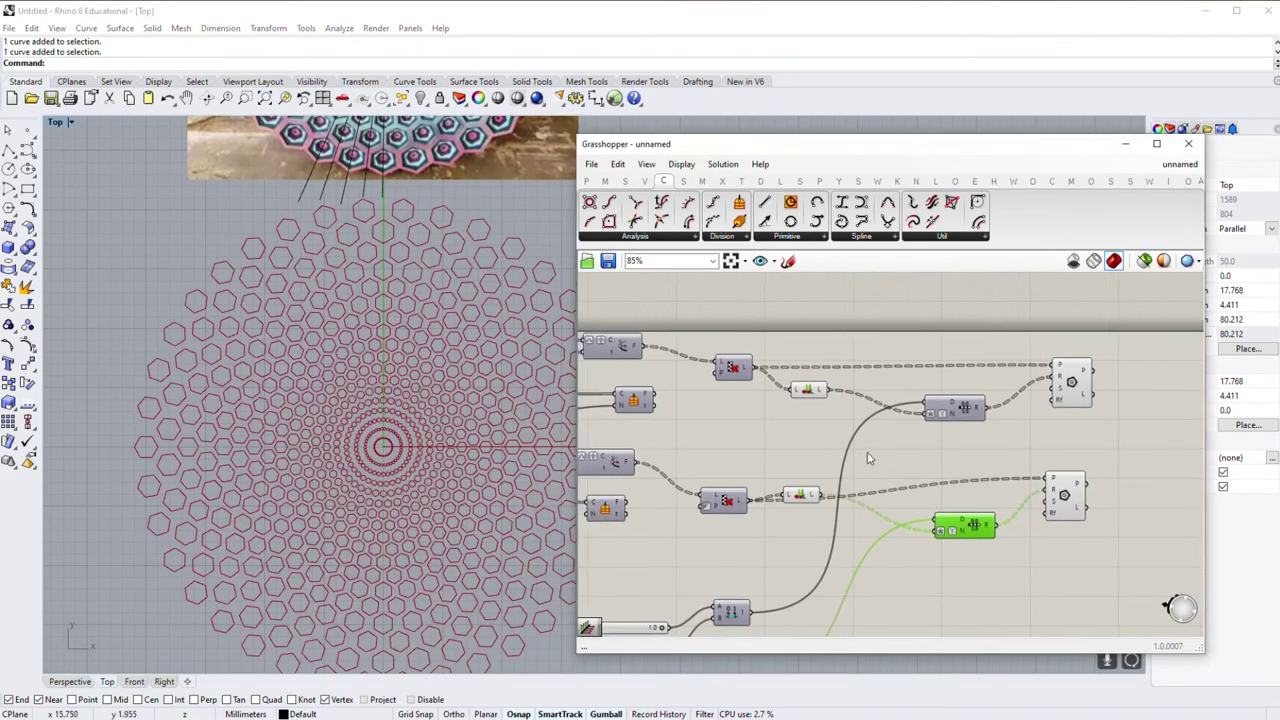
{"action": "scroll", "coordinate": [893, 449], "scroll_direction": "up", "scroll_amount": 2}
Step: Read the Graph Mapper output (1 down to 0.06) in a temporary Panel, then delete it
{"action": "left_click", "coordinate": [805, 400]}
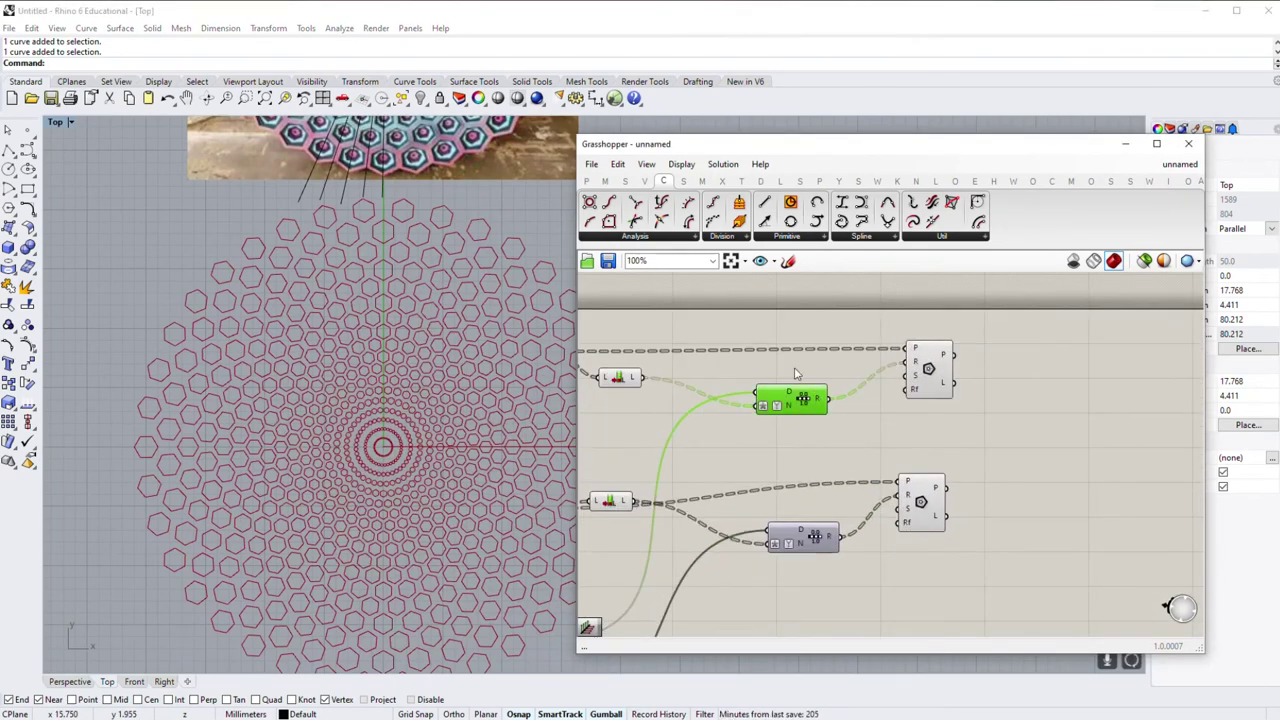
{"action": "left_click", "coordinate": [587, 181]}
{"action": "mouse_move", "coordinate": [770, 221]}
{"action": "left_mouse_down"}
{"action": "mouse_move", "coordinate": [921, 422]}
{"action": "mouse_move", "coordinate": [881, 414]}
{"action": "mouse_move", "coordinate": [921, 538]}
{"action": "left_mouse_up"}
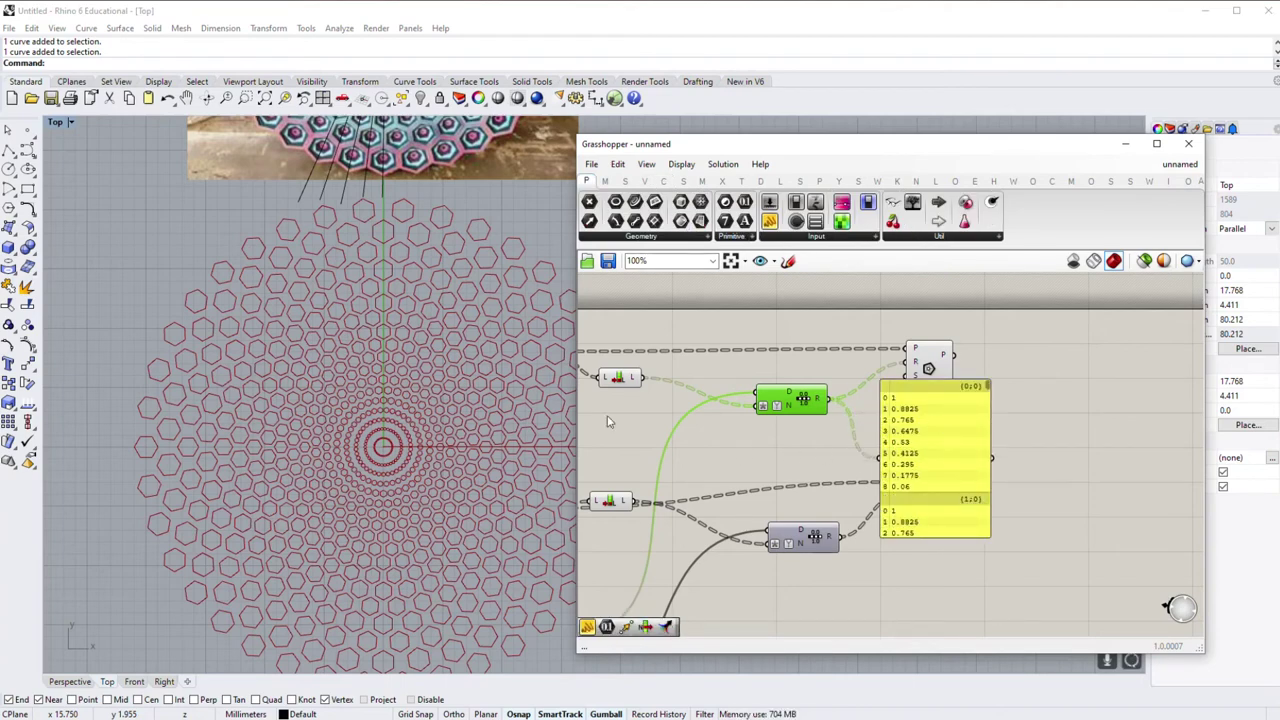
{"action": "left_click", "coordinate": [965, 453]}
{"action": "key", "text": "Delete"}
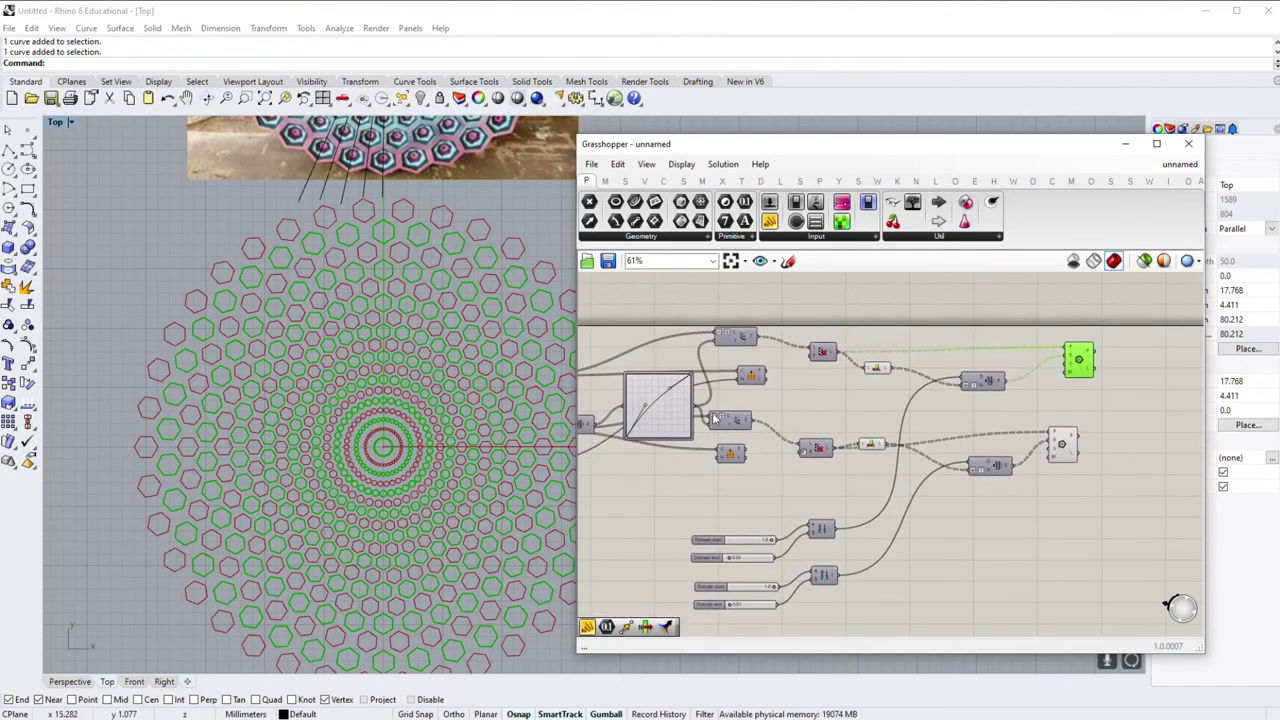
Step: Reposition the Graph Mapper between the upper and lower Polygon components
{"action": "right_click_drag", "start_coordinate": [825, 418], "coordinate": [726, 424]}
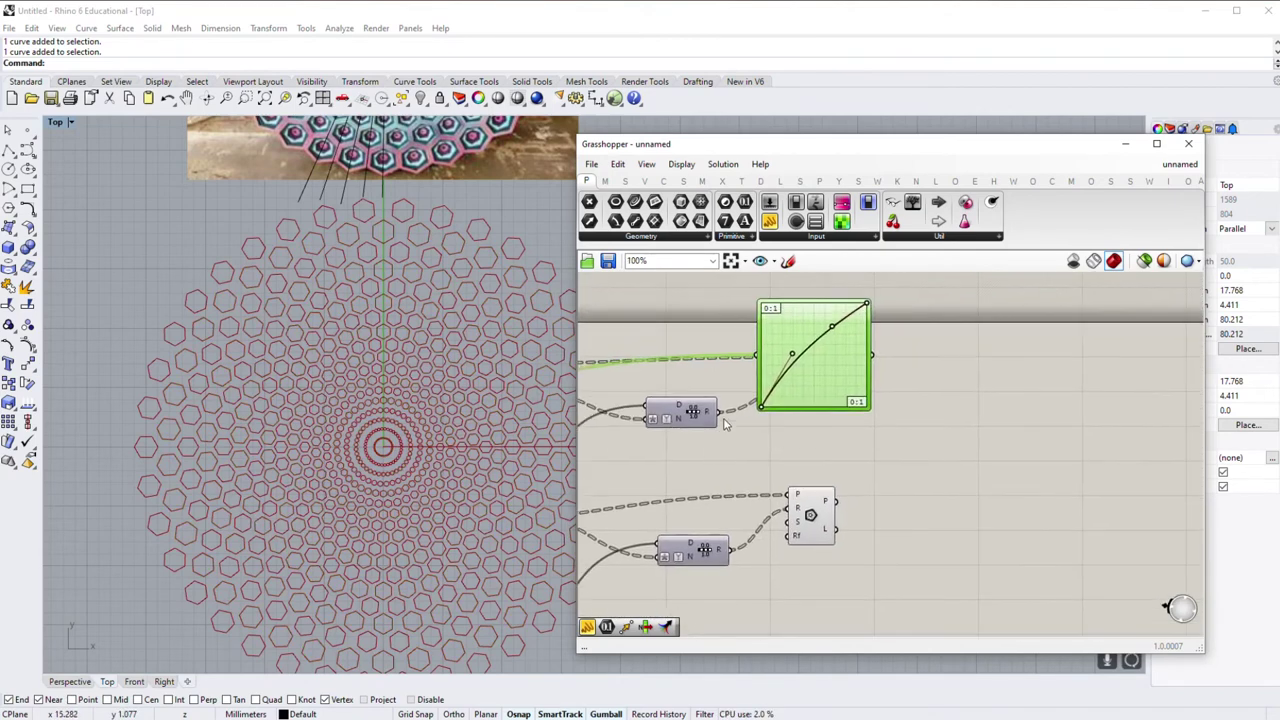
{"action": "left_click_drag", "start_coordinate": [752, 362], "coordinate": [742, 433]}
{"action": "left_click_drag", "start_coordinate": [811, 515], "coordinate": [851, 350]}
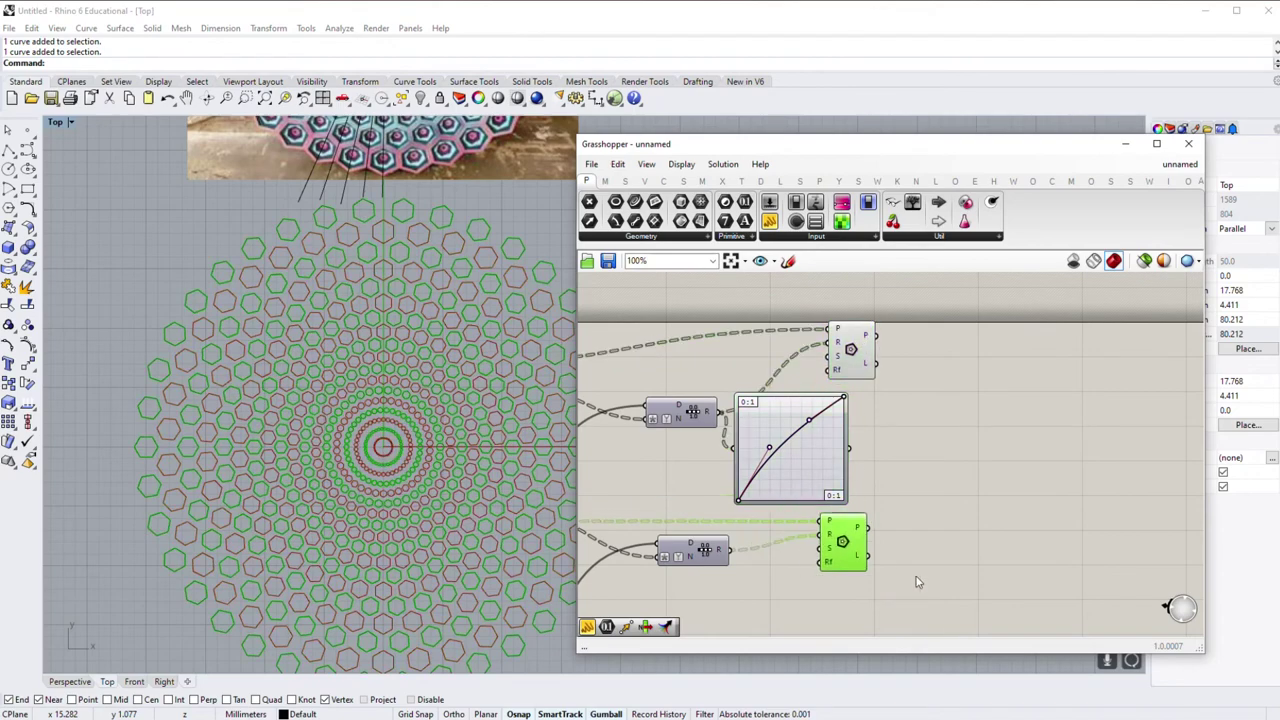
{"action": "left_click_drag", "start_coordinate": [841, 538], "coordinate": [942, 568]}
{"action": "left_click_drag", "start_coordinate": [838, 352], "coordinate": [896, 358]}
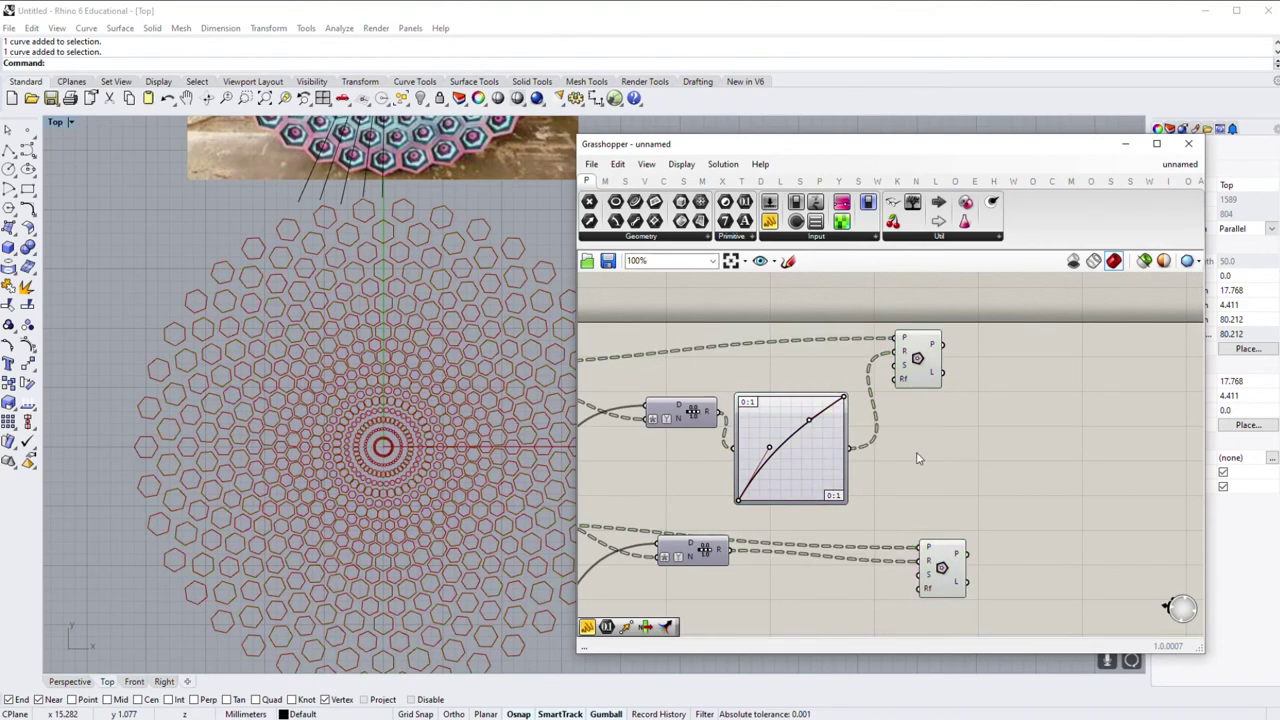
{"action": "scroll", "coordinate": [777, 445], "scroll_direction": "up", "scroll_amount": 4}
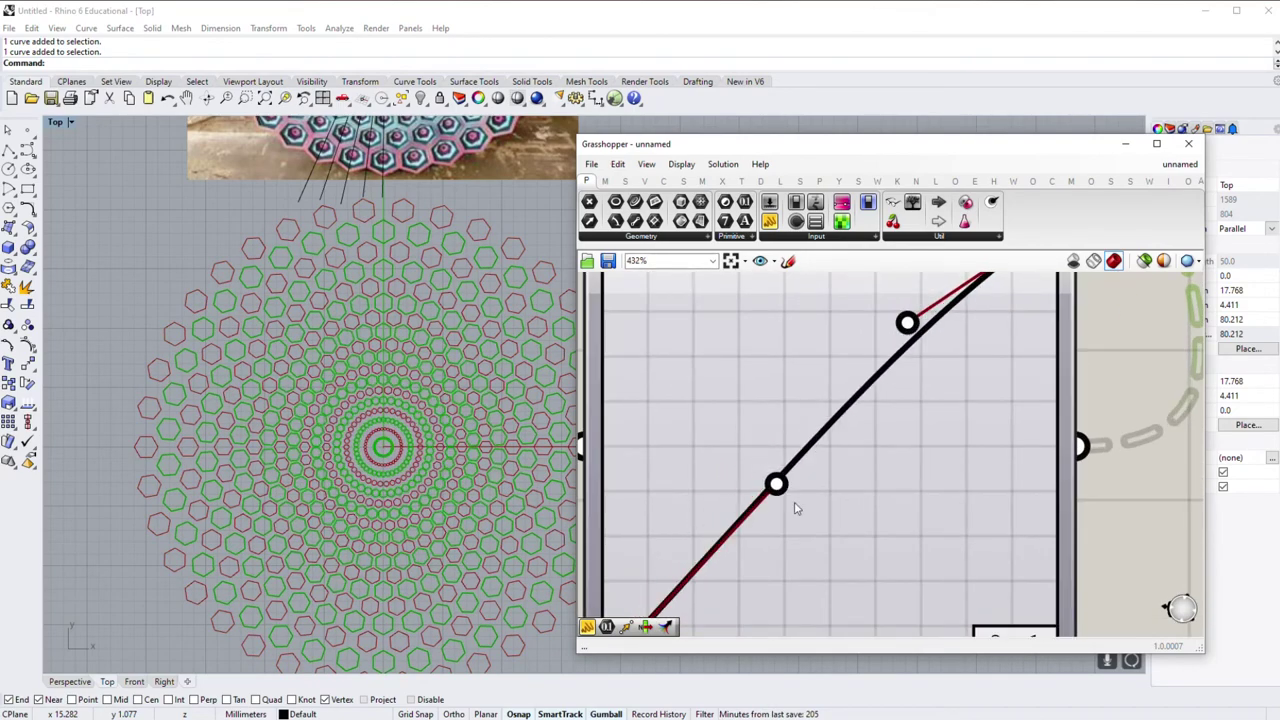
Step: Drag the Graph Mapper's lower and upper grips to bend its curve into an S-shape
{"action": "left_click_drag", "start_coordinate": [740, 443], "coordinate": [797, 557]}
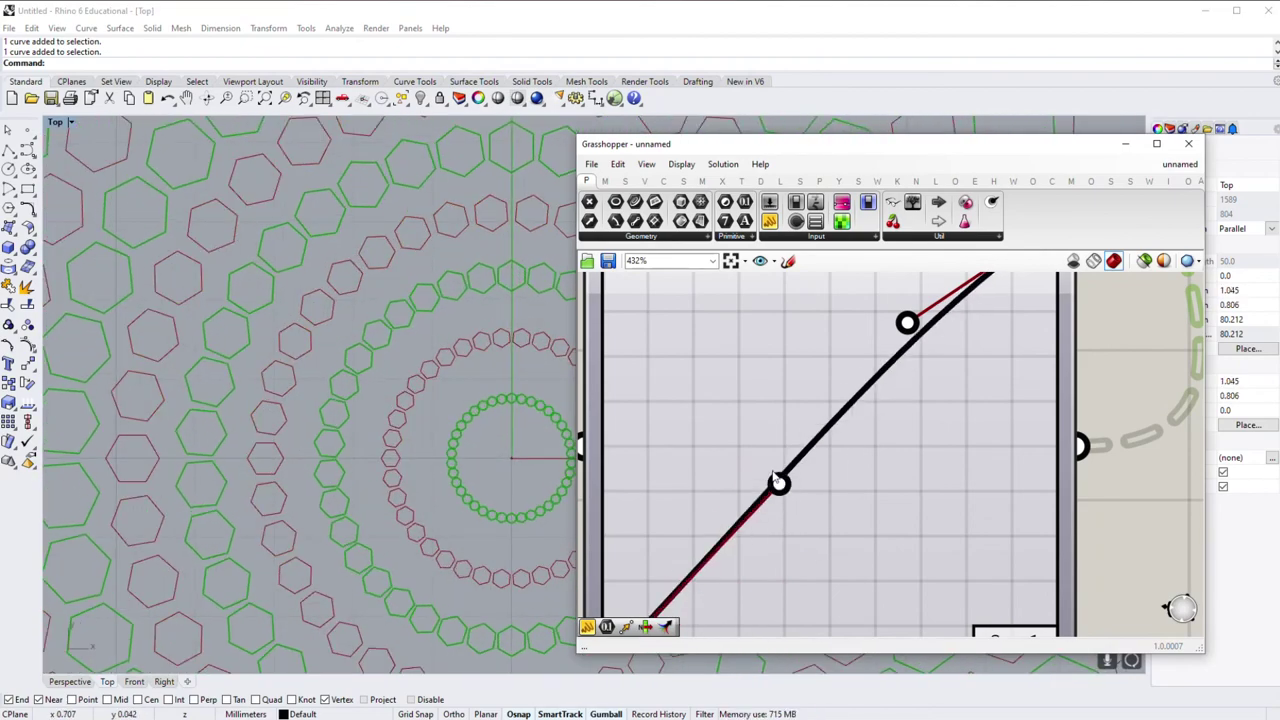
{"action": "left_click_drag", "start_coordinate": [797, 557], "coordinate": [792, 535]}
{"action": "scroll", "coordinate": [373, 426], "scroll_direction": "down", "scroll_amount": 3}
{"action": "middle_click", "coordinate": [300, 392]}
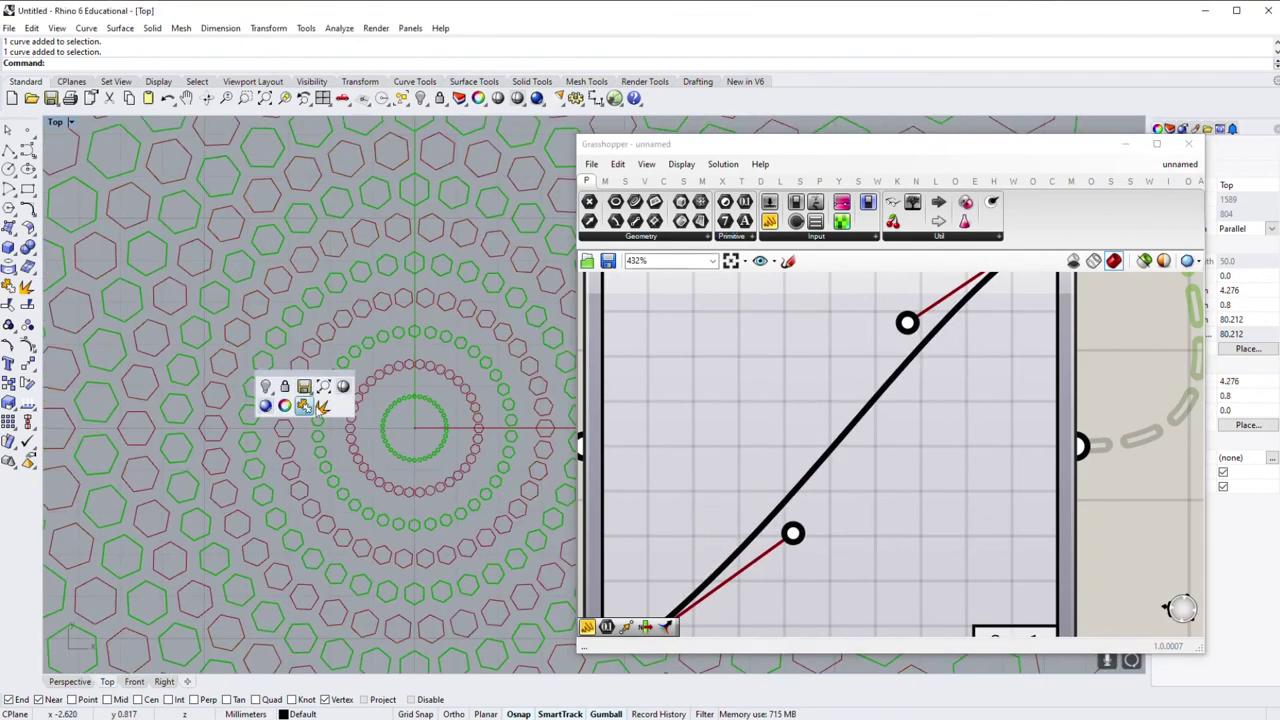
{"action": "scroll", "coordinate": [300, 392], "scroll_direction": "down", "scroll_amount": 3}
{"action": "scroll", "coordinate": [400, 430], "scroll_direction": "down", "scroll_amount": 3}
{"action": "middle_click", "coordinate": [400, 430]}
{"action": "scroll", "coordinate": [478, 398], "scroll_direction": "down", "scroll_amount": 3}
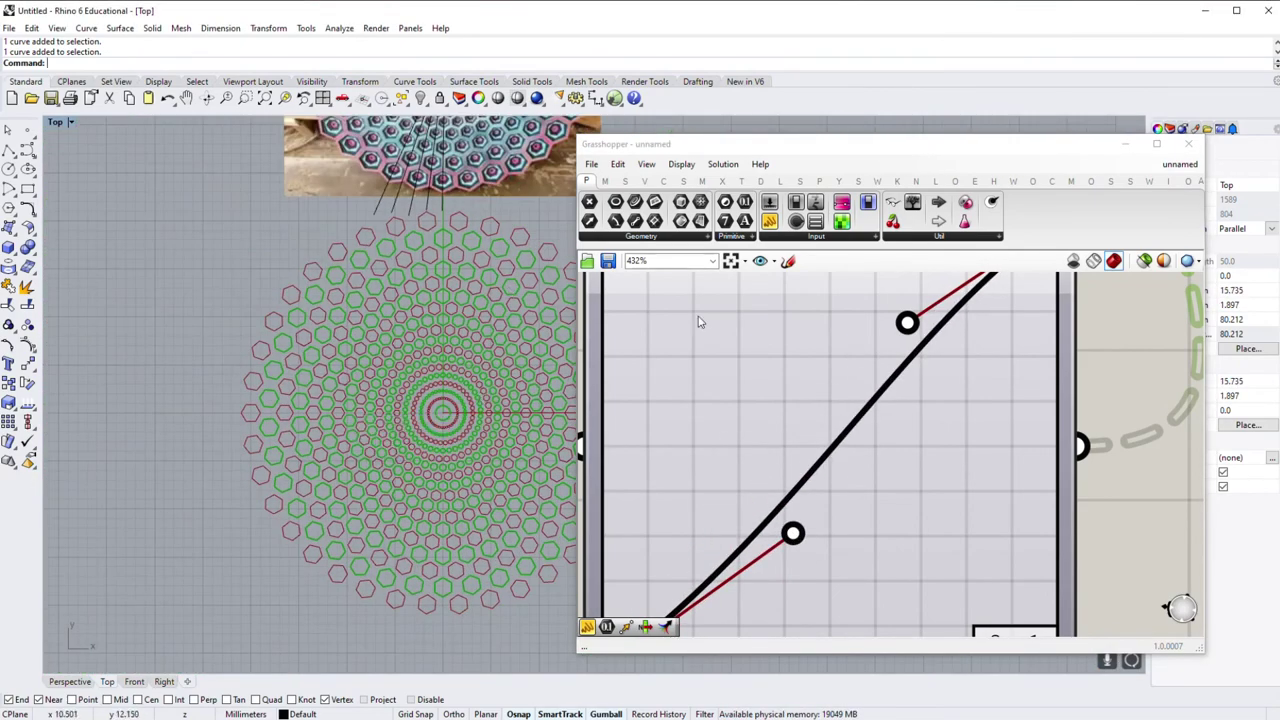
{"action": "scroll", "coordinate": [1010, 395], "scroll_direction": "up", "scroll_amount": 4}
{"action": "left_click_drag", "start_coordinate": [929, 320], "coordinate": [840, 304]}
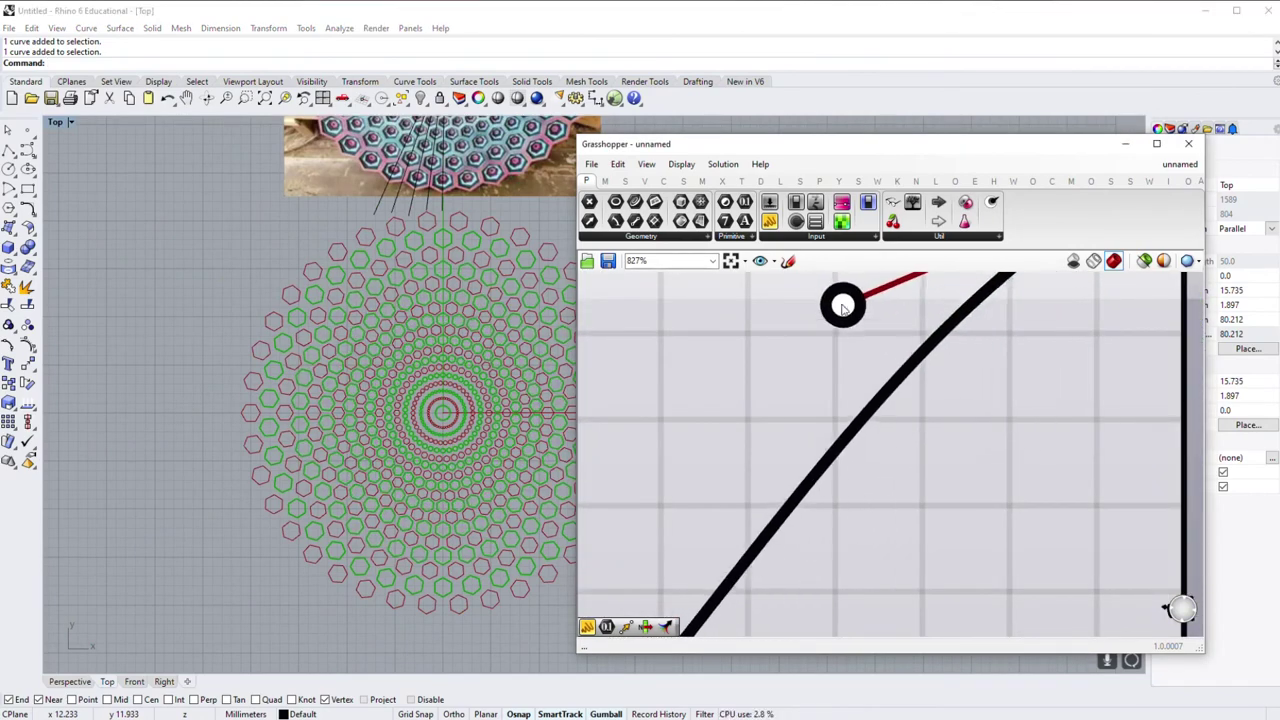
{"action": "scroll", "coordinate": [437, 265], "scroll_direction": "up", "scroll_amount": 3}
{"action": "scroll", "coordinate": [823, 418], "scroll_direction": "down", "scroll_amount": 5}
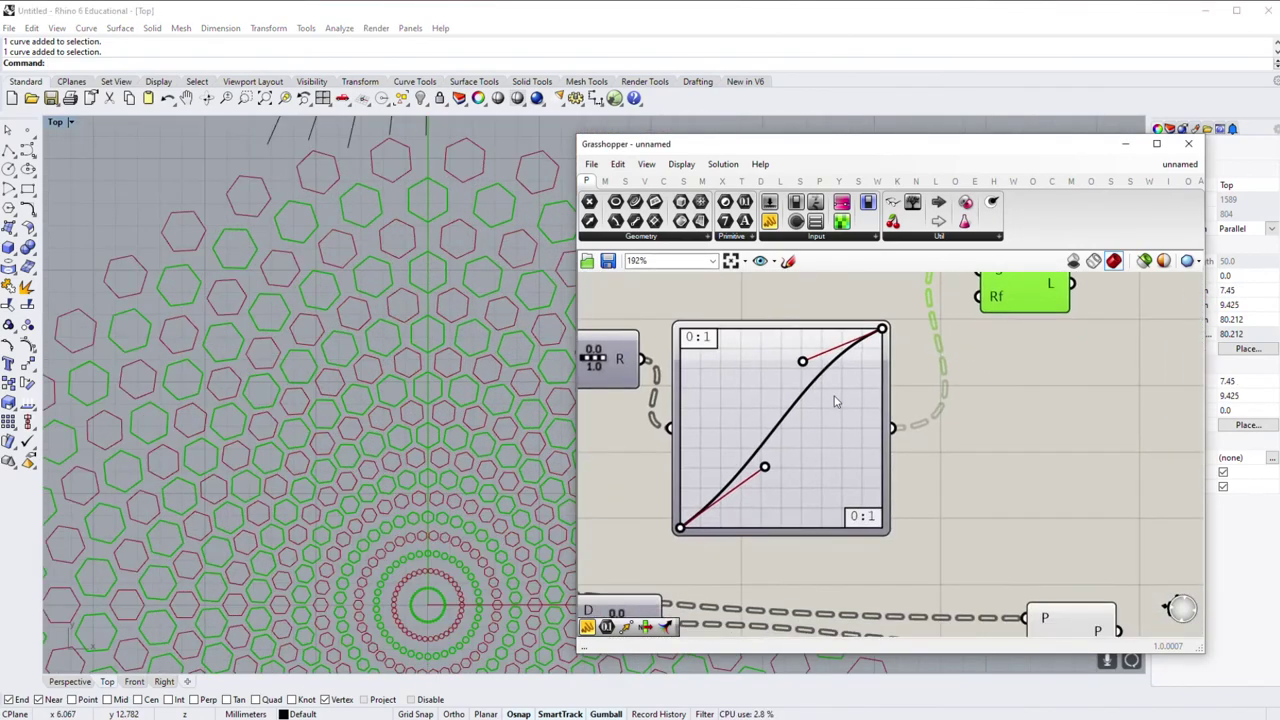
Step: Tidy the layout: lower Polygon down, mapper up-right, upper Polygon right
{"action": "left_click_drag", "start_coordinate": [778, 513], "coordinate": [778, 546]}
{"action": "left_click_drag", "start_coordinate": [845, 460], "coordinate": [852, 437]}
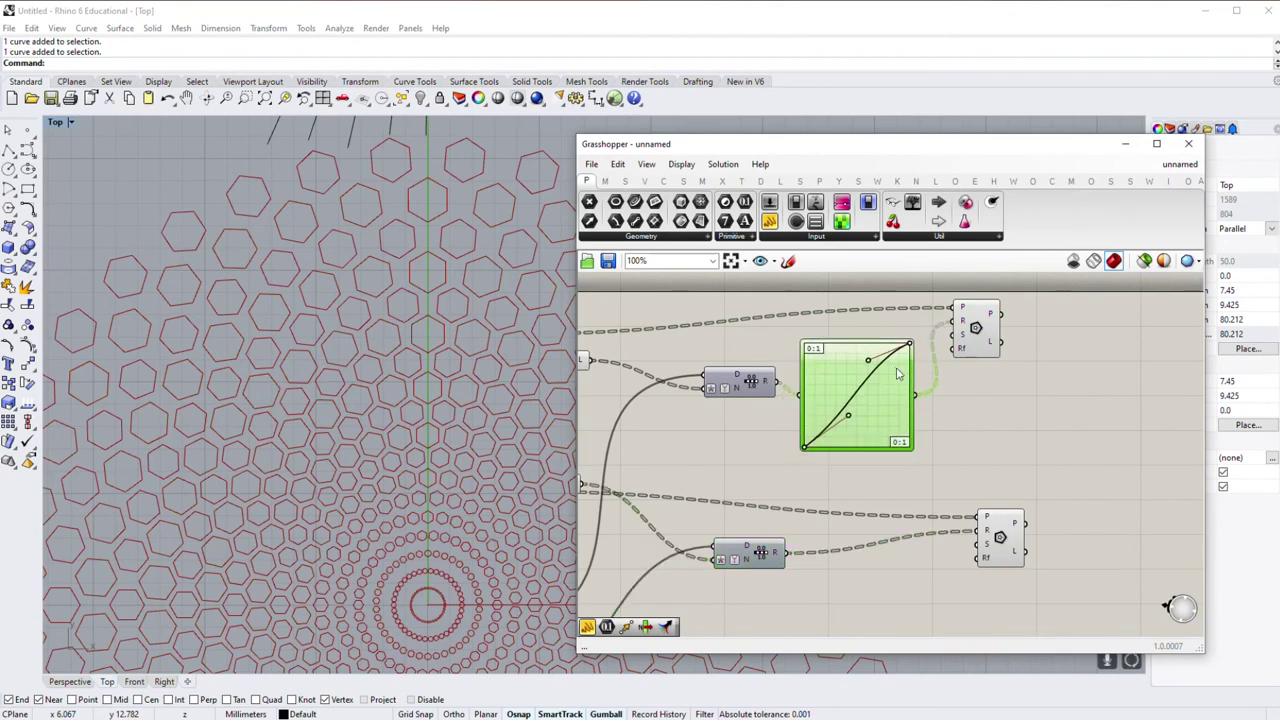
{"action": "left_click_drag", "start_coordinate": [976, 330], "coordinate": [1006, 330]}
{"action": "left_click", "coordinate": [1032, 485]}
{"action": "left_click_drag", "start_coordinate": [1014, 535], "coordinate": [1030, 545]}
{"action": "left_click", "coordinate": [906, 430]}
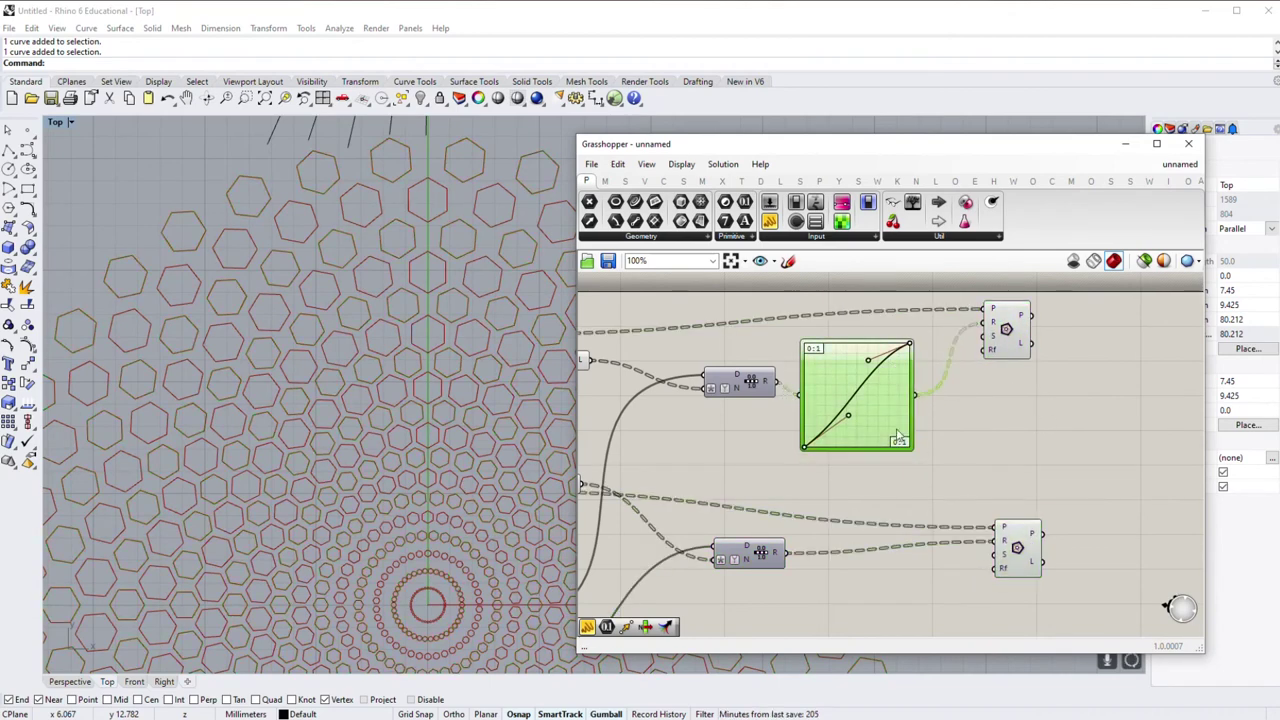
{"action": "right_click_drag", "start_coordinate": [906, 432], "coordinate": [855, 358]}
Step: Duplicate the Graph Mapper below and wire the copy into the lower Polygon
{"action": "left_click_drag", "start_coordinate": [835, 350], "coordinate": [887, 534], "text": "alt"}
{"action": "left_click_drag", "start_coordinate": [750, 478], "coordinate": [806, 506]}
{"action": "mouse_move", "coordinate": [920, 460]}
{"action": "left_mouse_down"}
{"action": "mouse_move", "coordinate": [946, 457]}
{"action": "mouse_move", "coordinate": [928, 457]}
{"action": "left_mouse_up"}
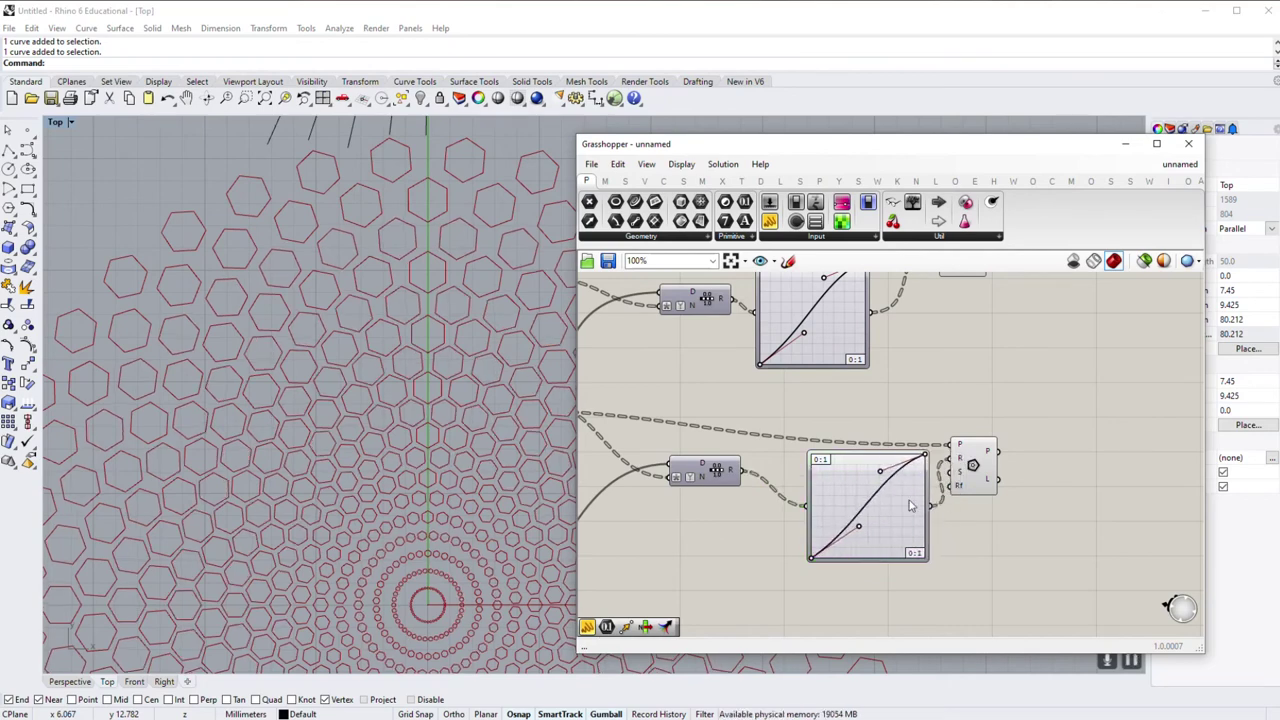
{"action": "left_click_drag", "start_coordinate": [910, 505], "coordinate": [902, 512]}
{"action": "left_click_drag", "start_coordinate": [972, 465], "coordinate": [984, 459]}
Step: Frame the Rhino view on the whole hexagon pattern circle beside the photo
{"action": "scroll", "coordinate": [452, 415], "scroll_direction": "down", "scroll_amount": 4}
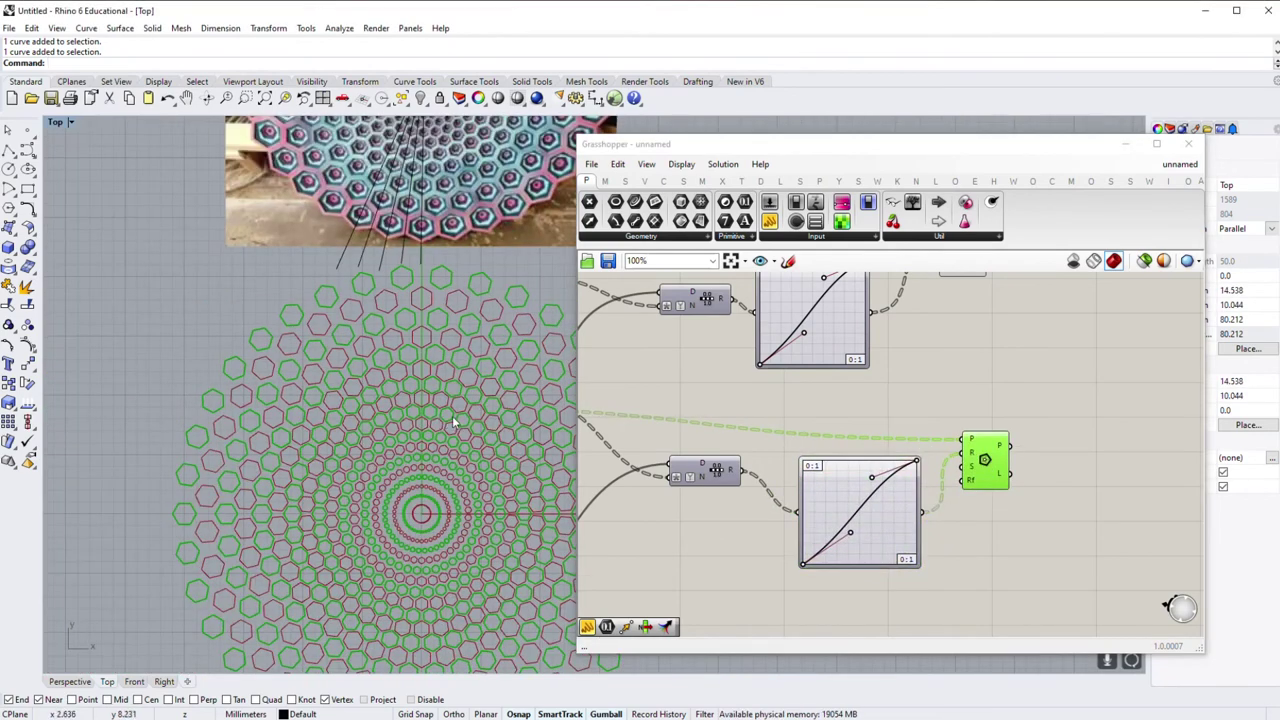
{"action": "scroll", "coordinate": [455, 421], "scroll_direction": "down", "scroll_amount": 3}
{"action": "scroll", "coordinate": [345, 347], "scroll_direction": "up", "scroll_amount": 5}
{"action": "scroll", "coordinate": [345, 347], "scroll_direction": "up", "scroll_amount": 2}
{"action": "scroll", "coordinate": [430, 250], "scroll_direction": "up", "scroll_amount": 1}
{"action": "mouse_move", "coordinate": [430, 250]}
{"action": "right_mouse_down"}
{"action": "mouse_move", "coordinate": [376, 333]}
{"action": "mouse_move", "coordinate": [379, 215]}
{"action": "right_mouse_up"}
{"action": "right_click_drag", "start_coordinate": [221, 242], "coordinate": [224, 200]}
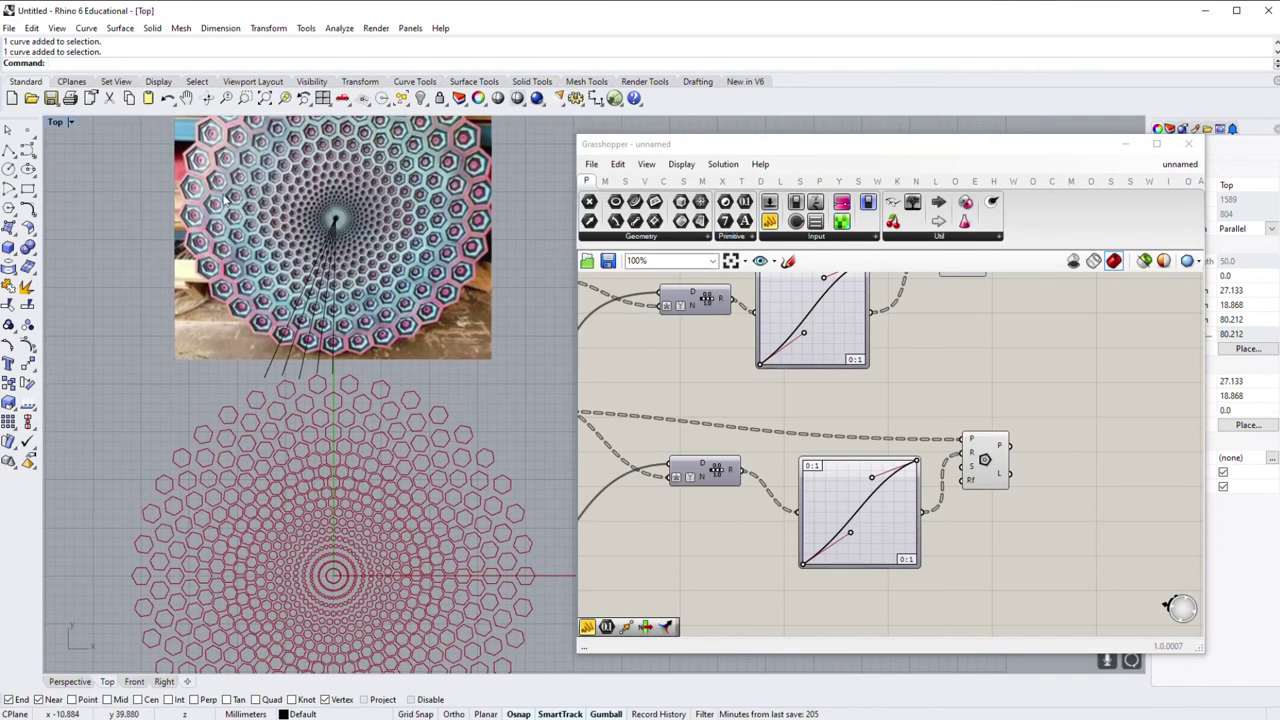
Step: Move the Steps slider down-left and its neighbouring component slightly left
{"action": "scroll", "coordinate": [320, 450], "scroll_direction": "up", "scroll_amount": 1}
{"action": "scroll", "coordinate": [320, 450], "scroll_direction": "up", "scroll_amount": 1}
{"action": "scroll", "coordinate": [320, 450], "scroll_direction": "down", "scroll_amount": 1}
{"action": "scroll", "coordinate": [320, 450], "scroll_direction": "down", "scroll_amount": 1}
{"action": "scroll", "coordinate": [893, 497], "scroll_direction": "down", "scroll_amount": 2}
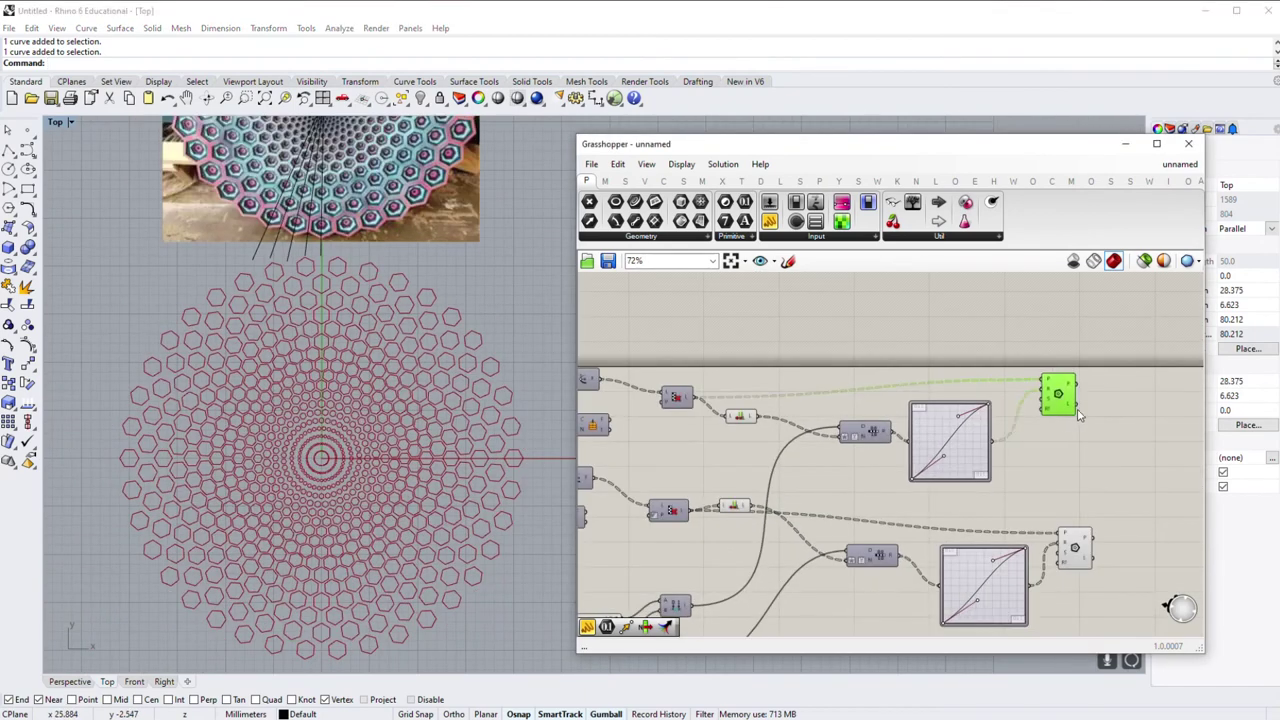
{"action": "left_click", "coordinate": [993, 464]}
{"action": "scroll", "coordinate": [993, 464], "scroll_direction": "down", "scroll_amount": 1}
{"action": "mouse_move", "coordinate": [600, 433]}
{"action": "right_mouse_down"}
{"action": "mouse_move", "coordinate": [866, 410]}
{"action": "mouse_move", "coordinate": [1020, 432]}
{"action": "right_mouse_up"}
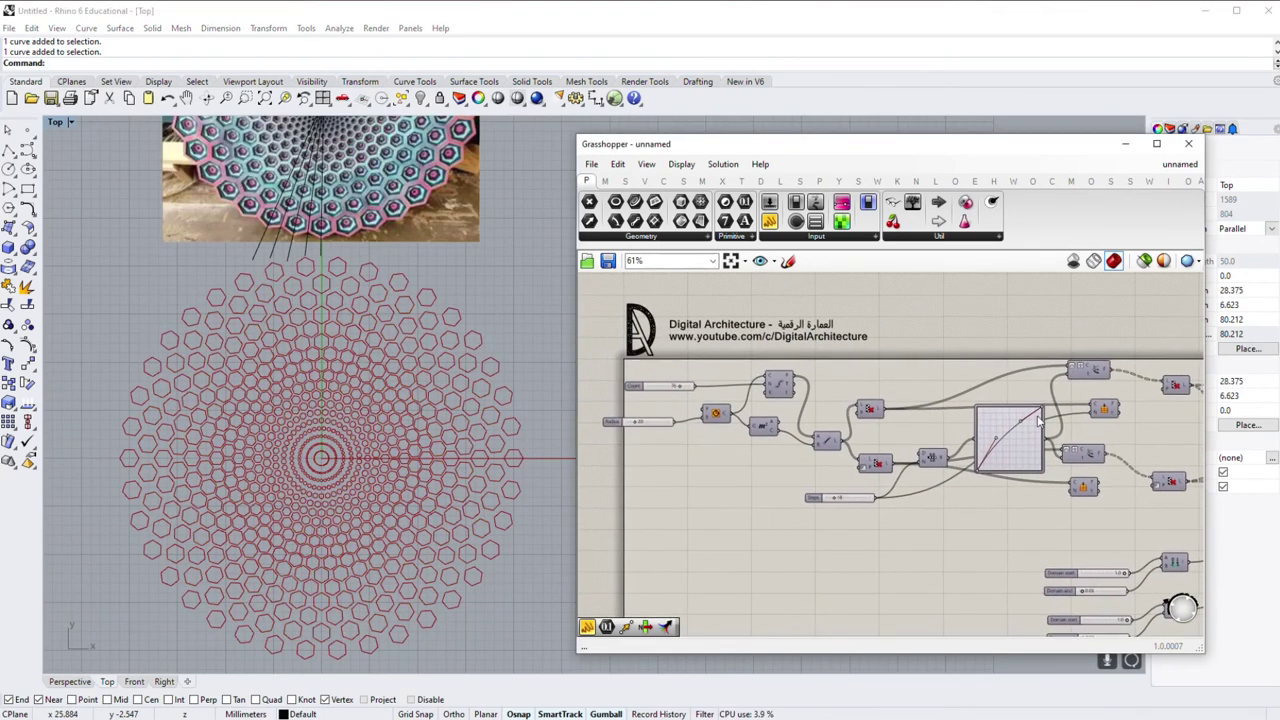
{"action": "left_click_drag", "start_coordinate": [840, 497], "coordinate": [824, 528]}
{"action": "left_click_drag", "start_coordinate": [875, 463], "coordinate": [869, 463]}
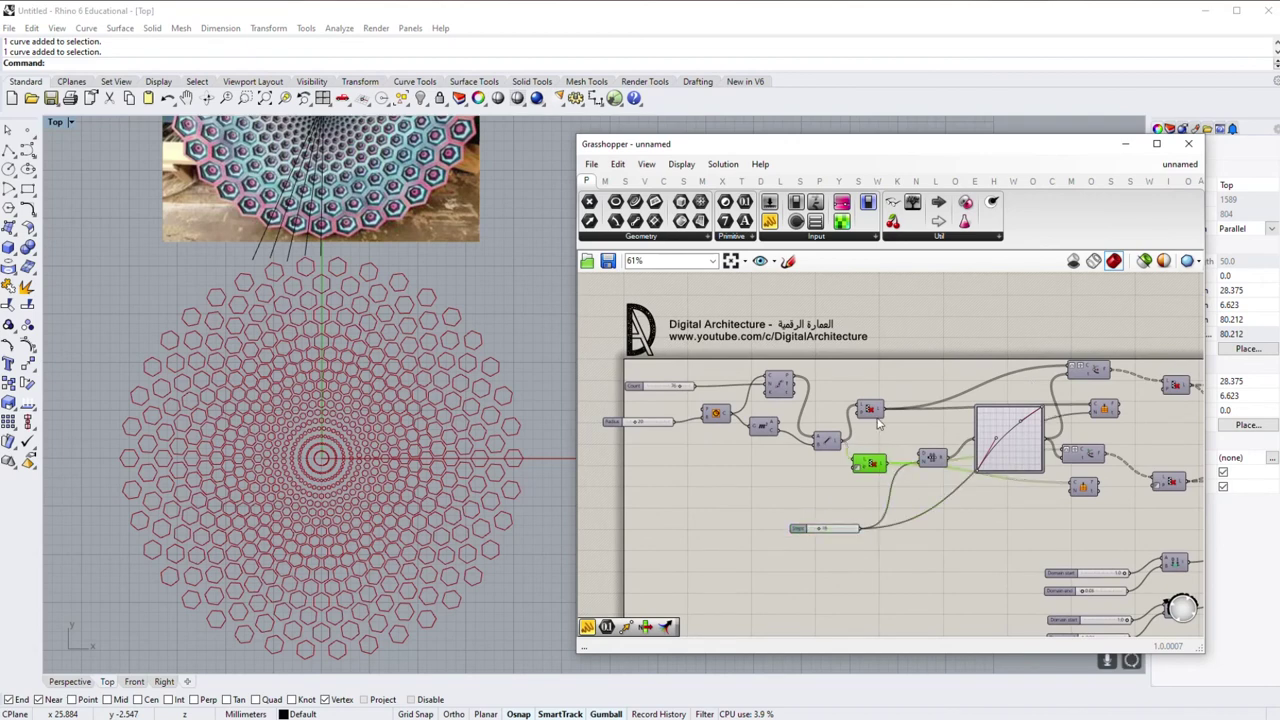
Step: Raise the first Graph Mapper slightly, then frame the Rhino pattern and photo
{"action": "right_click_drag", "start_coordinate": [1010, 450], "coordinate": [900, 411]}
{"action": "left_click_drag", "start_coordinate": [900, 400], "coordinate": [900, 388]}
{"action": "mouse_move", "coordinate": [1070, 442]}
{"action": "right_mouse_down"}
{"action": "mouse_move", "coordinate": [940, 427]}
{"action": "mouse_move", "coordinate": [849, 437]}
{"action": "right_mouse_up"}
{"action": "scroll", "coordinate": [271, 465], "scroll_direction": "up", "scroll_amount": 3}
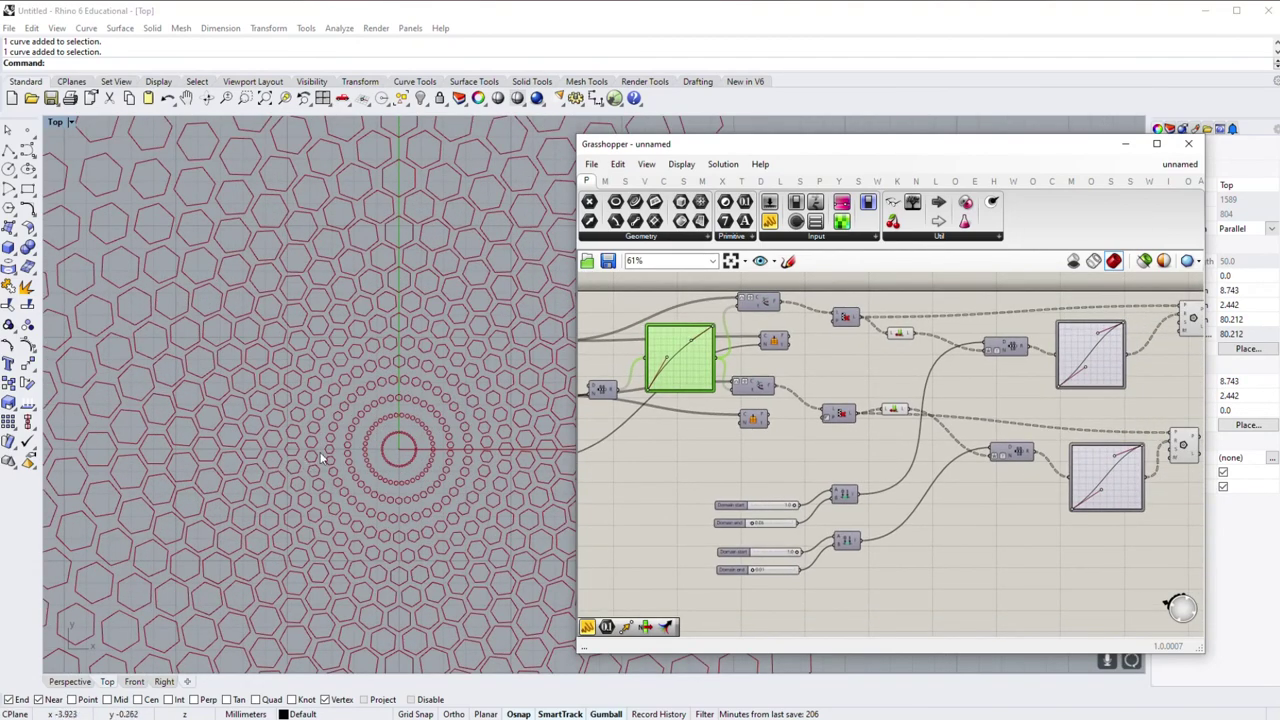
{"action": "scroll", "coordinate": [331, 440], "scroll_direction": "down", "scroll_amount": 4}
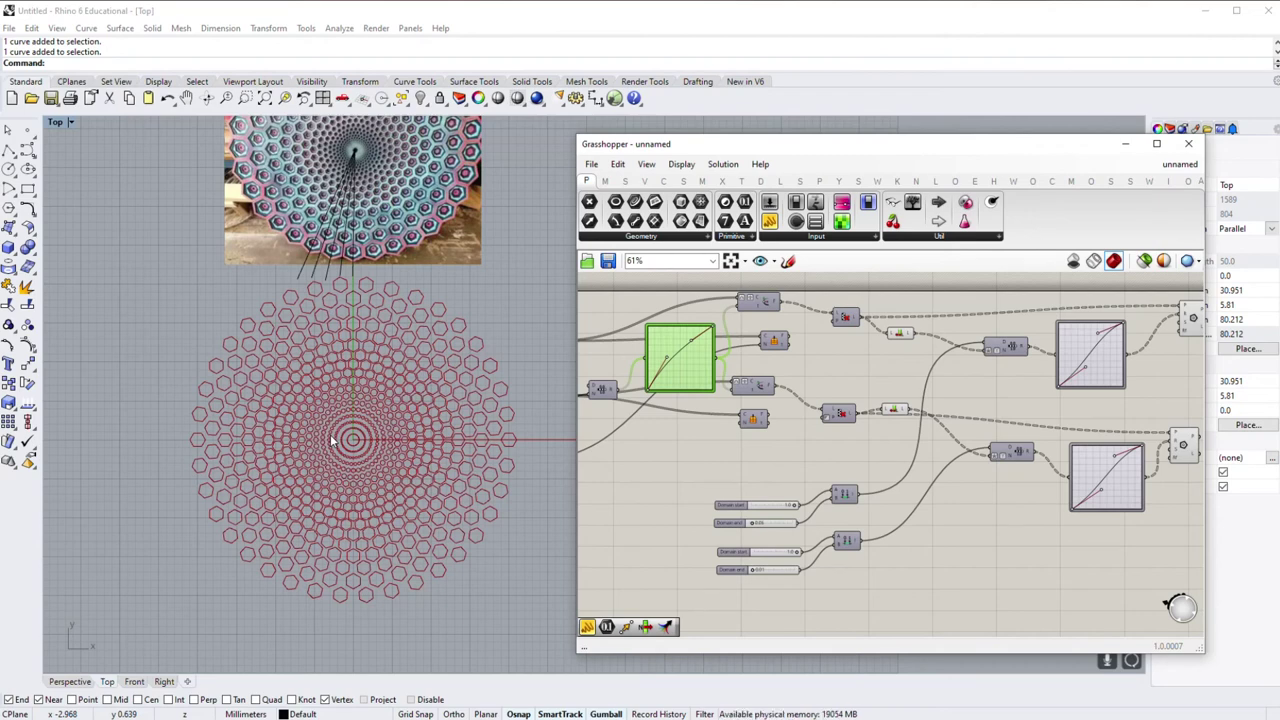
{"action": "right_click_drag", "start_coordinate": [331, 440], "coordinate": [340, 565]}
{"action": "scroll", "coordinate": [352, 282], "scroll_direction": "down", "scroll_amount": 2}
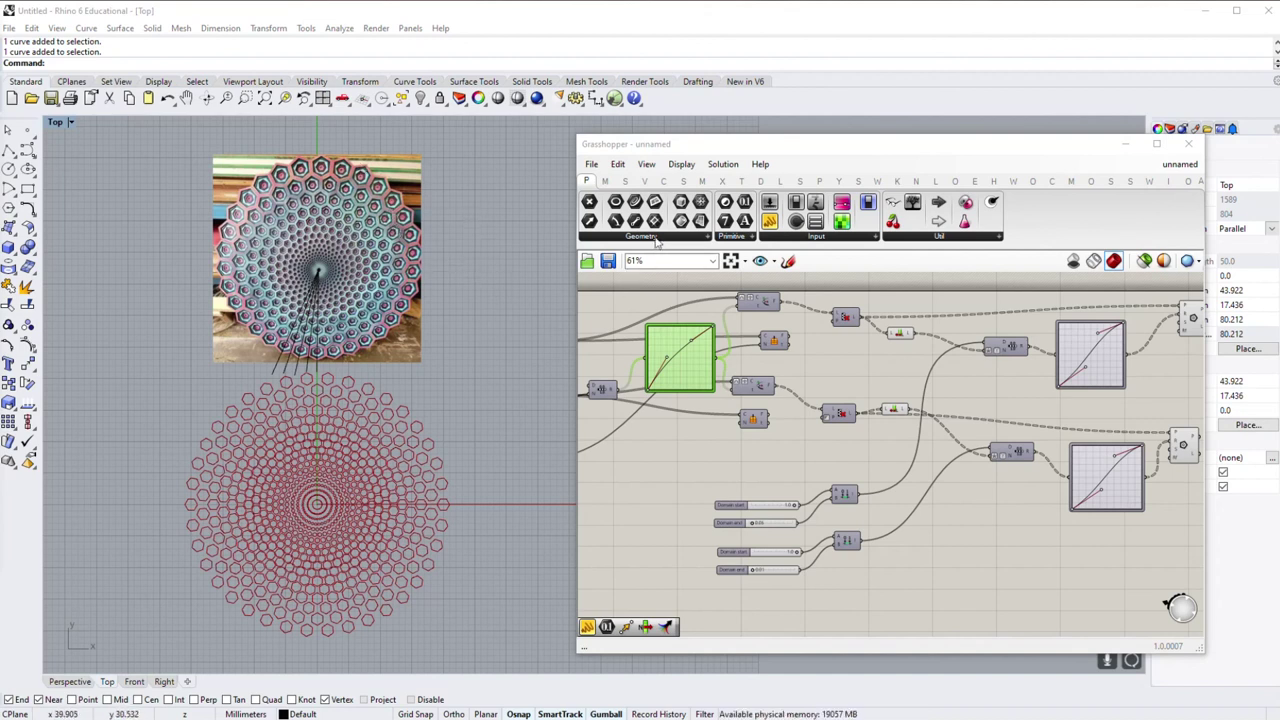
{"action": "left_click", "coordinate": [605, 181]}
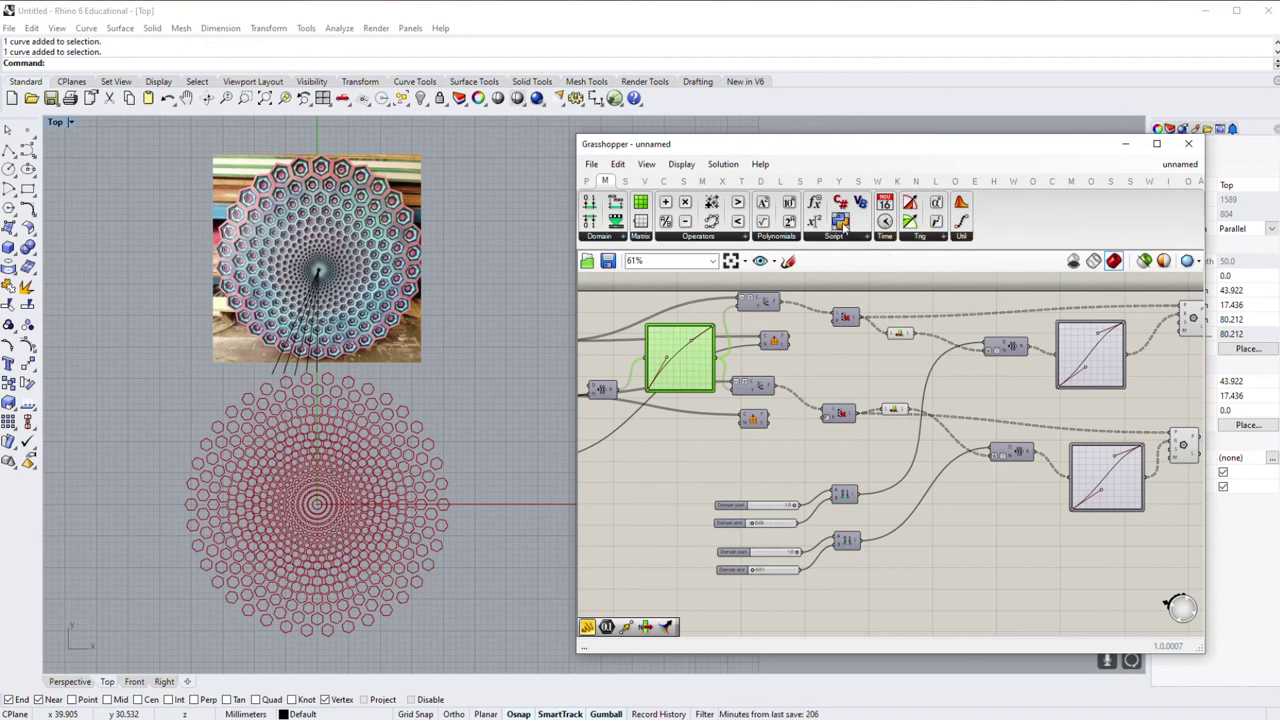
Step: Place and position a GhPython Script component from the Maths Script group
{"action": "left_click_drag", "start_coordinate": [840, 224], "coordinate": [874, 392]}
{"action": "scroll", "coordinate": [872, 346], "scroll_direction": "up", "scroll_amount": 2}
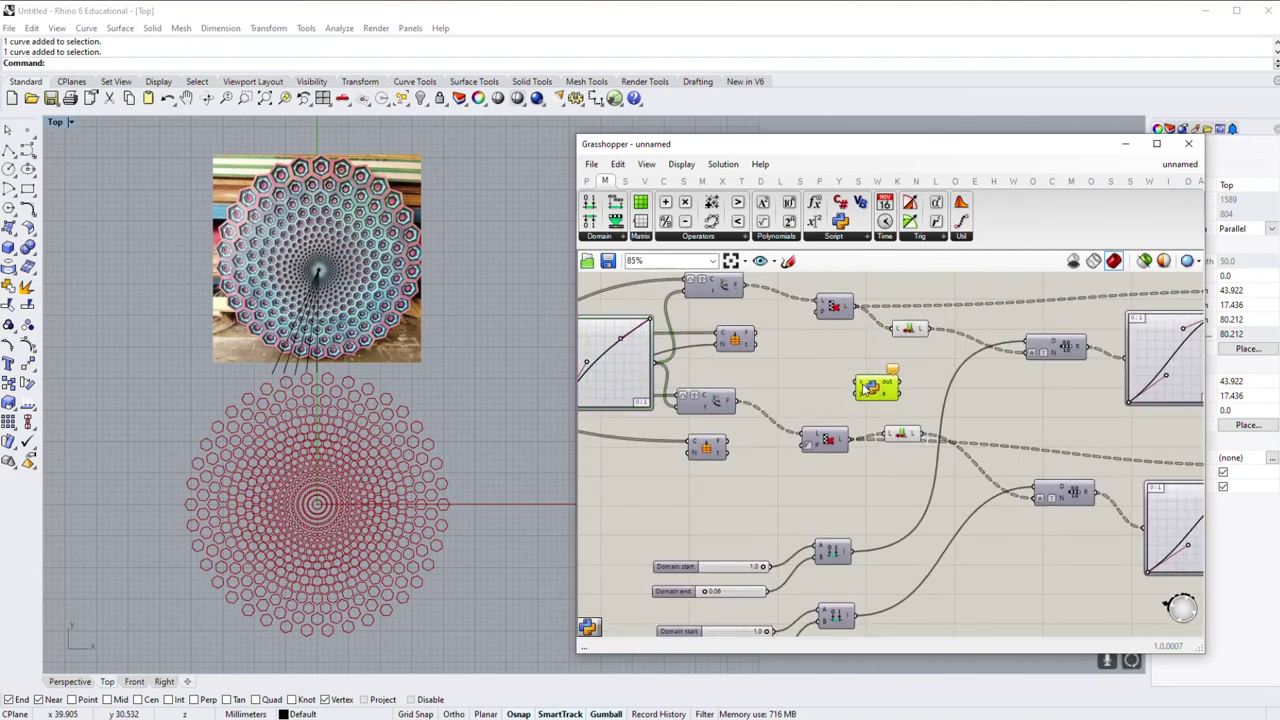
{"action": "left_click_drag", "start_coordinate": [866, 390], "coordinate": [877, 388]}
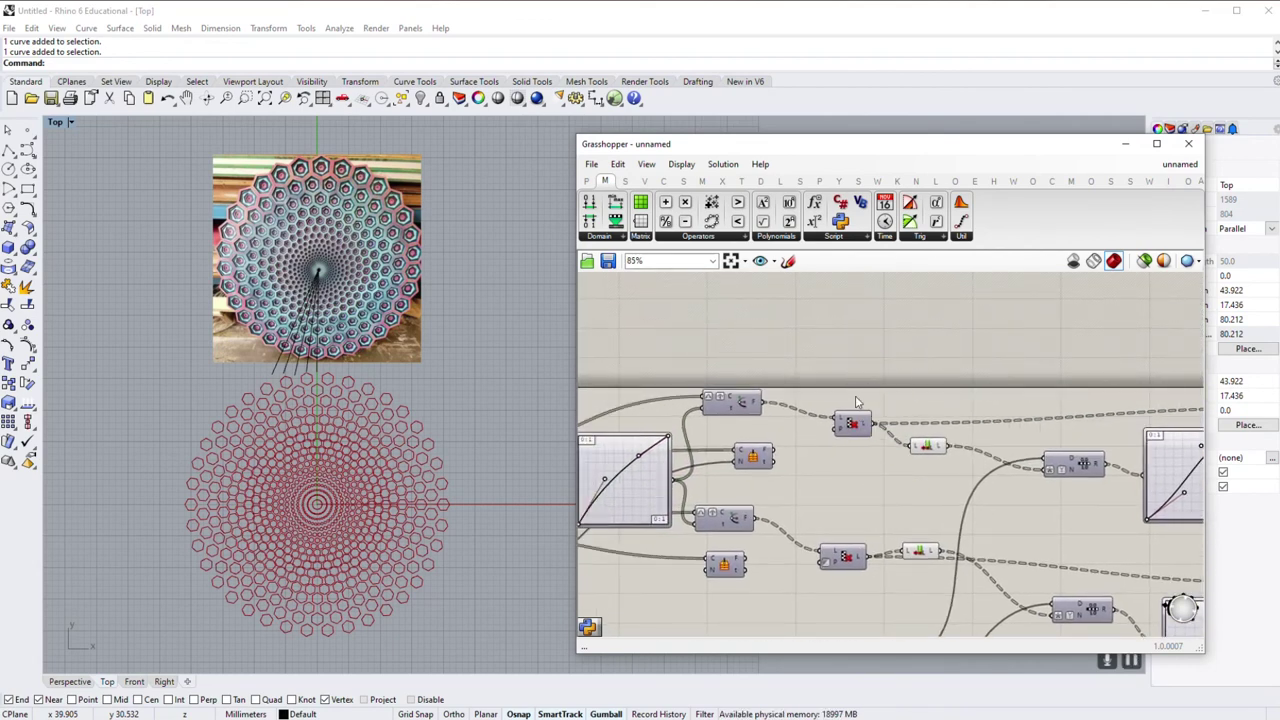
{"action": "scroll", "coordinate": [855, 402], "scroll_direction": "down", "scroll_amount": 2}
{"action": "scroll", "coordinate": [840, 420], "scroll_direction": "down", "scroll_amount": 2}
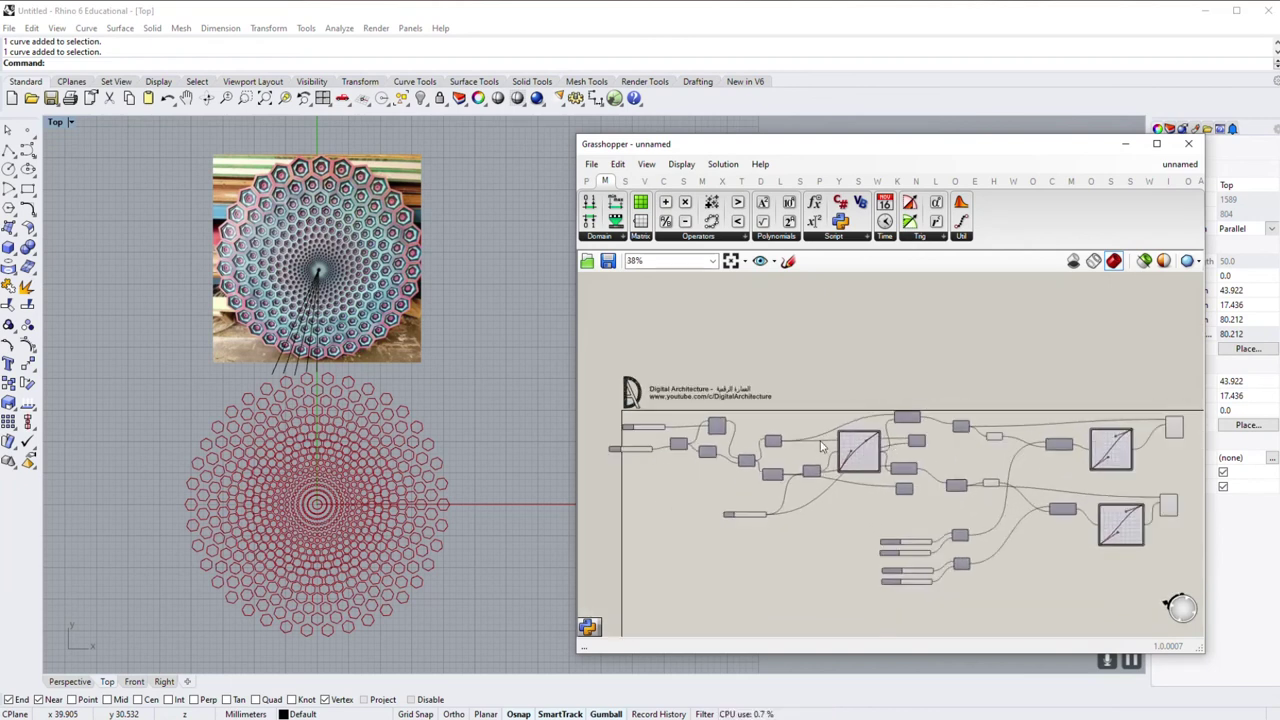